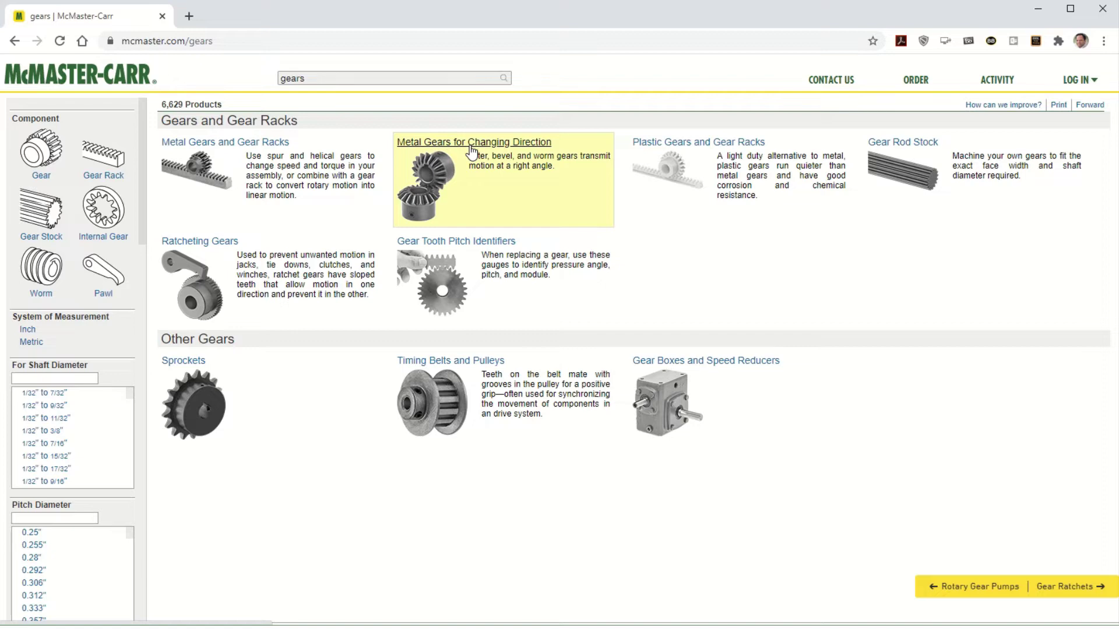
- Browse the metal gears for changing direction, filter to bevel gears, and review the product details of gear 2515N11
{"action": "left_click", "coordinate": [472, 153]}
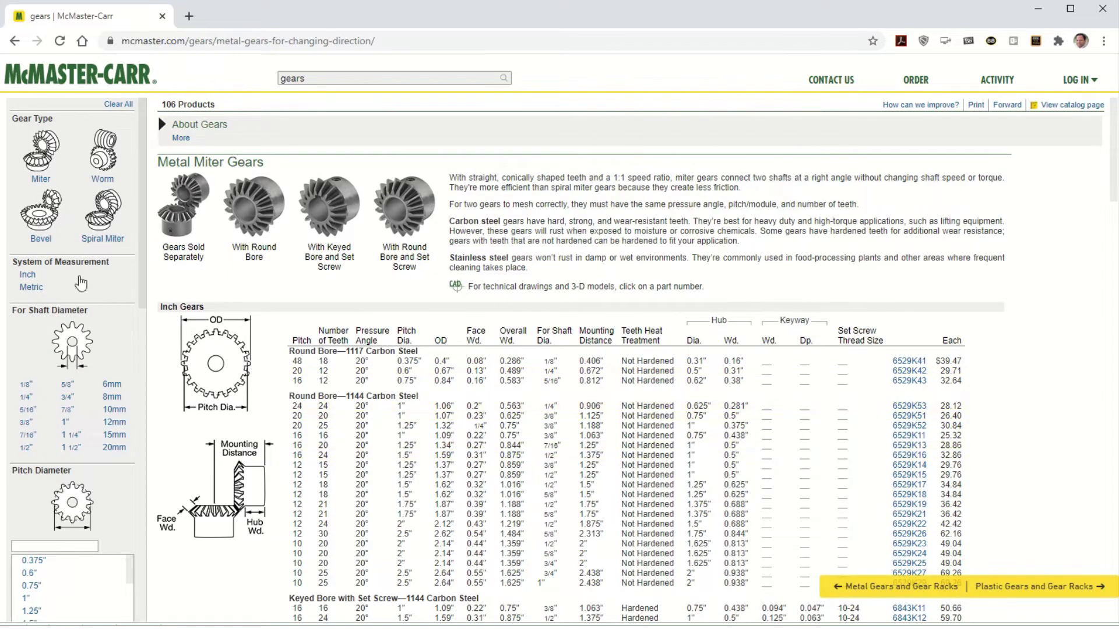
{"action": "left_click", "coordinate": [42, 223]}
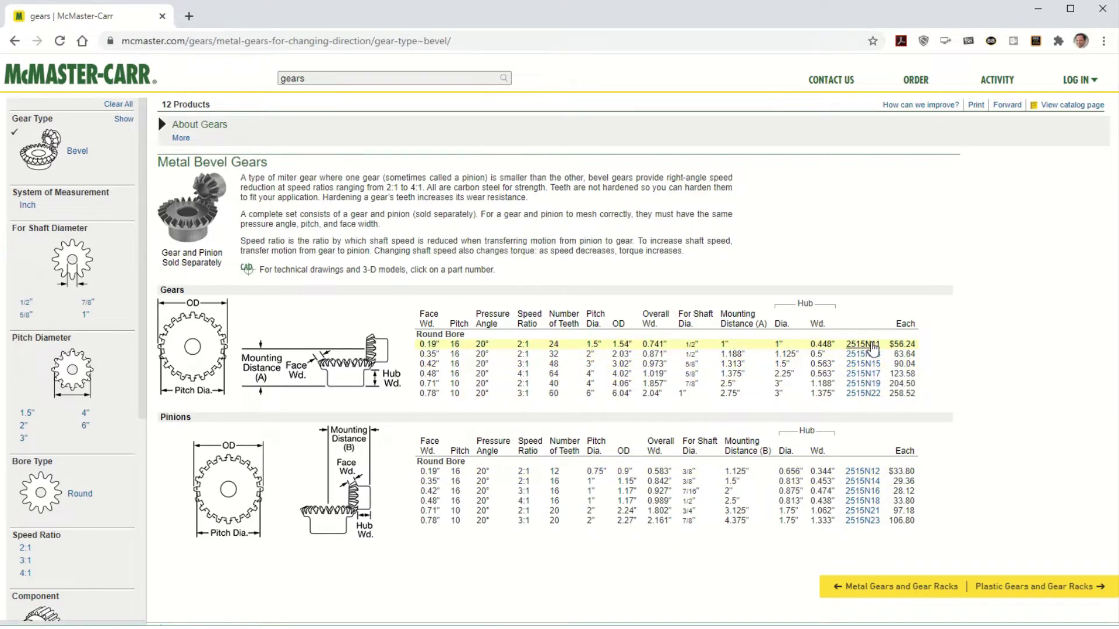
{"action": "left_click", "coordinate": [872, 348]}
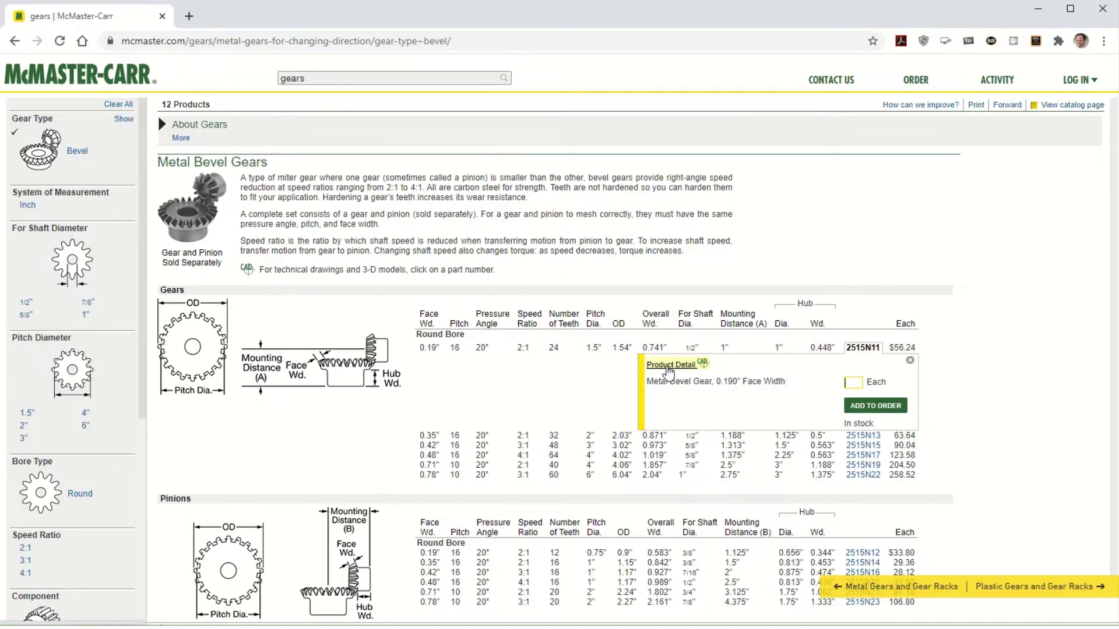
{"action": "left_click", "coordinate": [669, 366]}
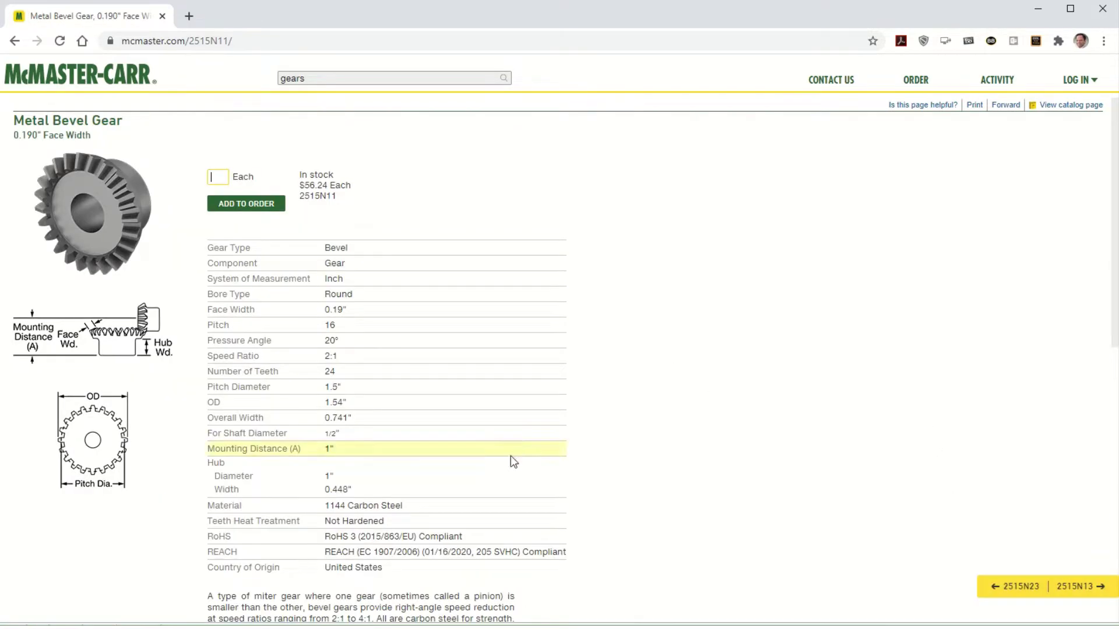
{"action": "scroll", "coordinate": [644, 467], "scroll_direction": "down", "scroll_amount": 9}
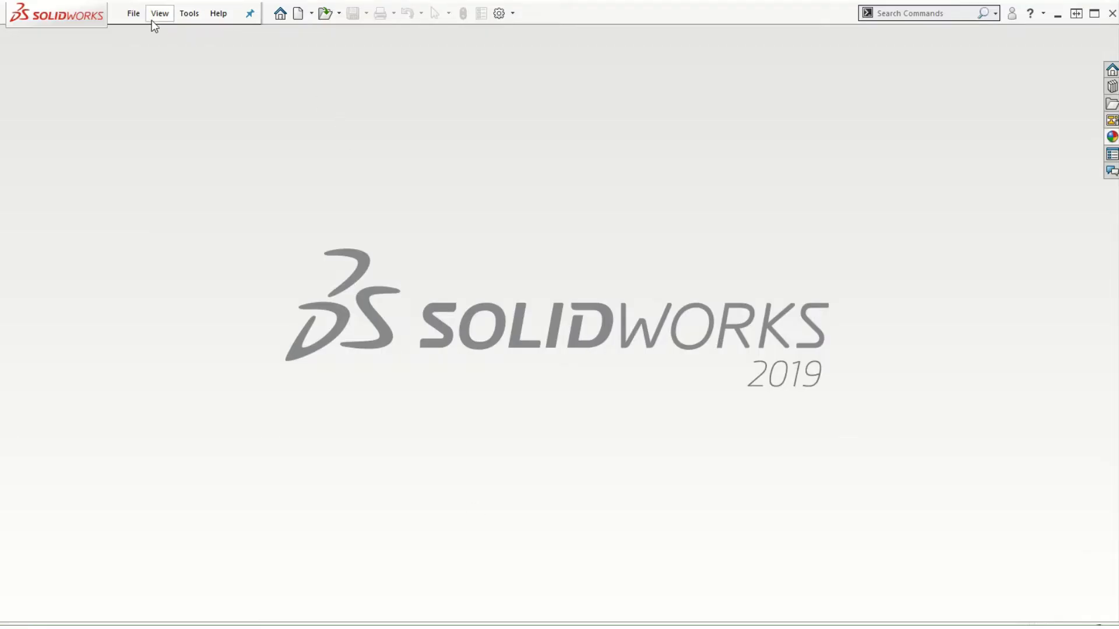
- Switch to SOLIDWORKS and open the Bevel-plate part from the Bevel-Example folder
{"action": "left_click", "coordinate": [138, 15]}
{"action": "left_click", "coordinate": [152, 50]}
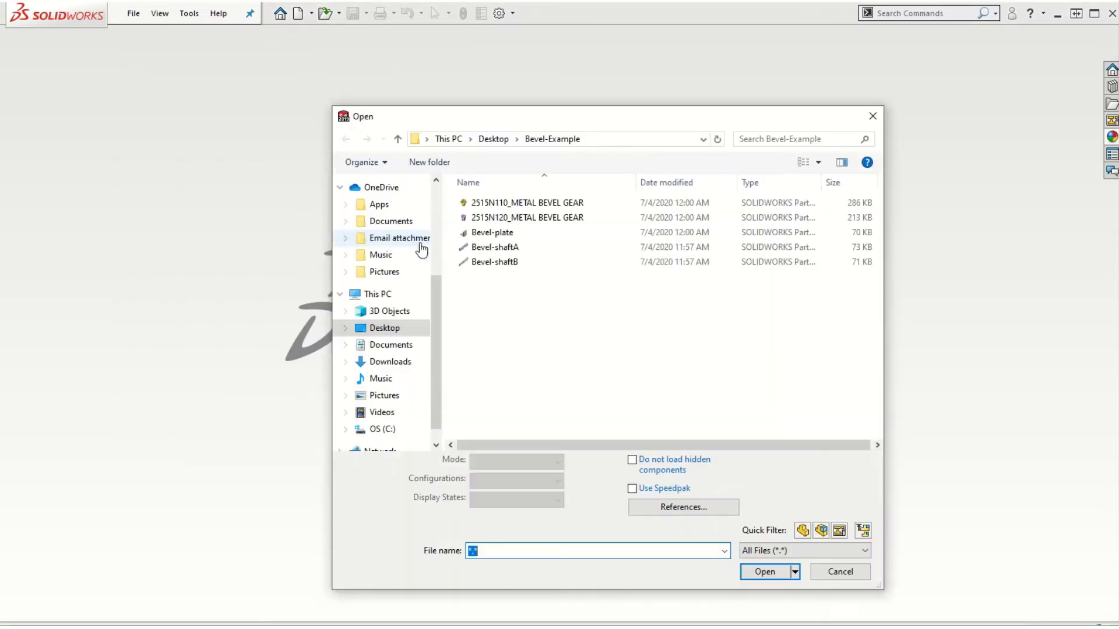
{"action": "left_click", "coordinate": [507, 233]}
{"action": "left_click", "coordinate": [764, 563]}
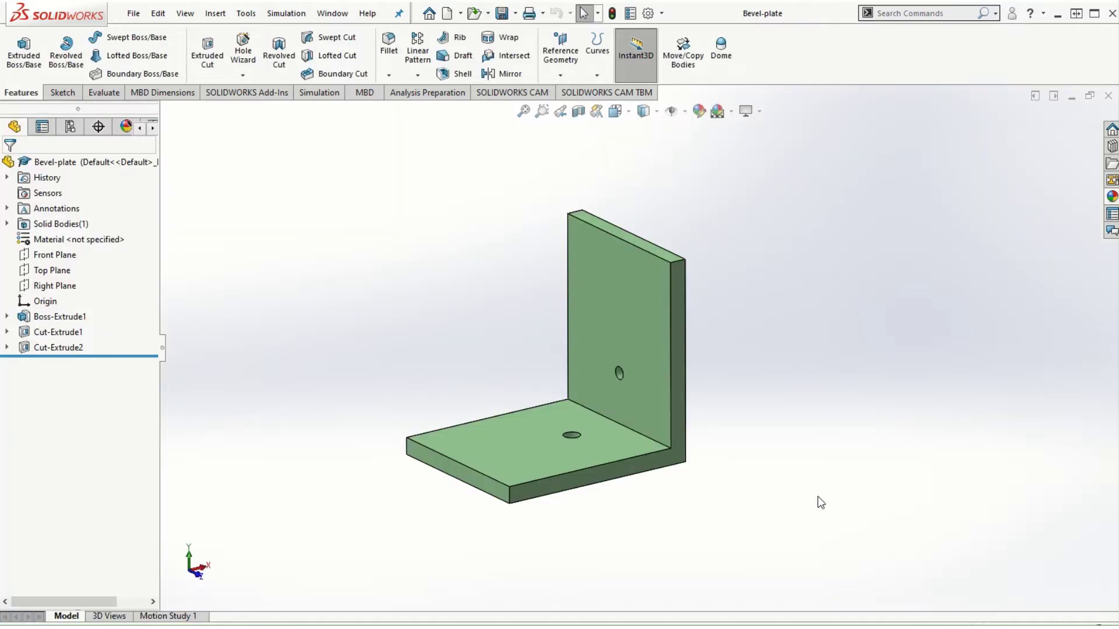
- Create a new assembly from the open part and place Bevel-plate as its first component
{"action": "scroll", "coordinate": [558, 419], "scroll_direction": "down", "scroll_amount": 4}
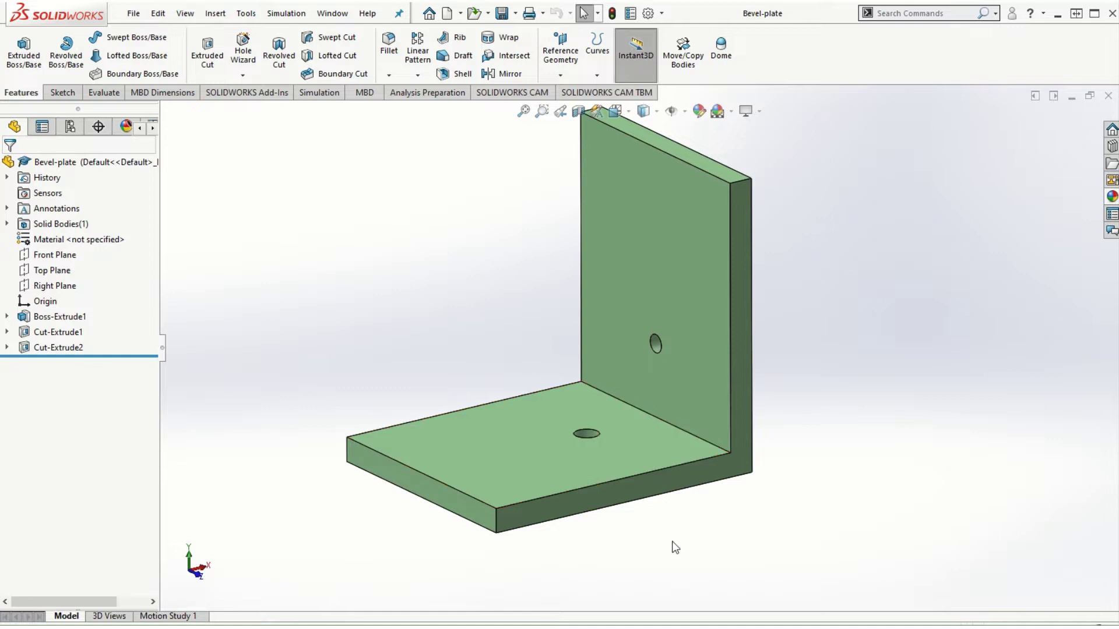
{"action": "middle_click_drag", "start_coordinate": [672, 545], "coordinate": [690, 465]}
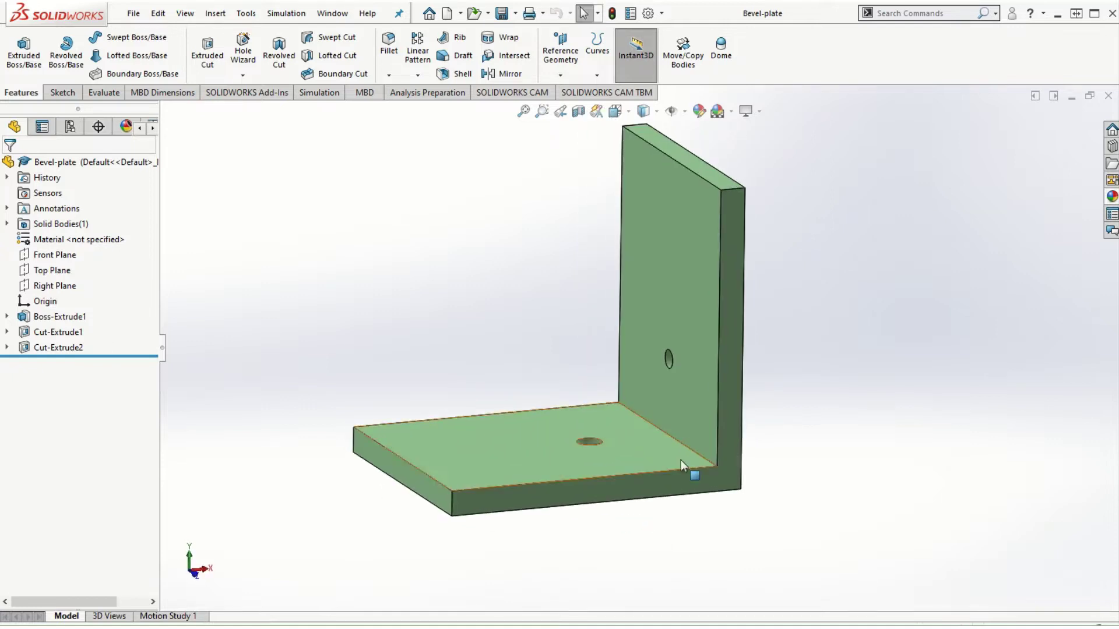
{"action": "scroll", "coordinate": [676, 449], "scroll_direction": "down", "scroll_amount": 3}
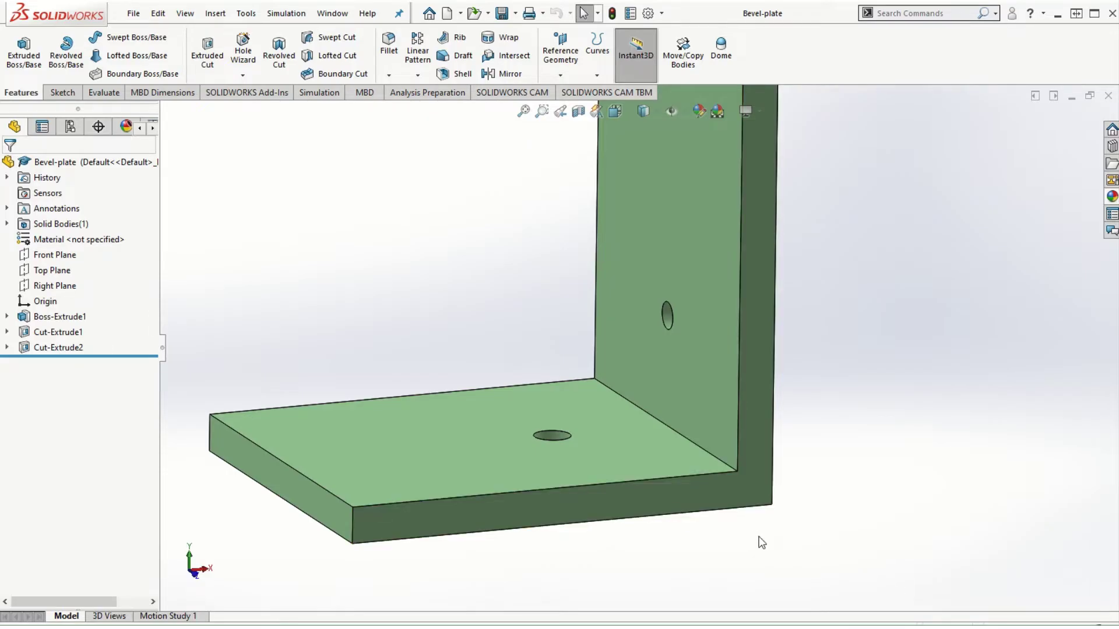
{"action": "left_click", "coordinate": [133, 13]}
{"action": "left_click", "coordinate": [173, 143]}
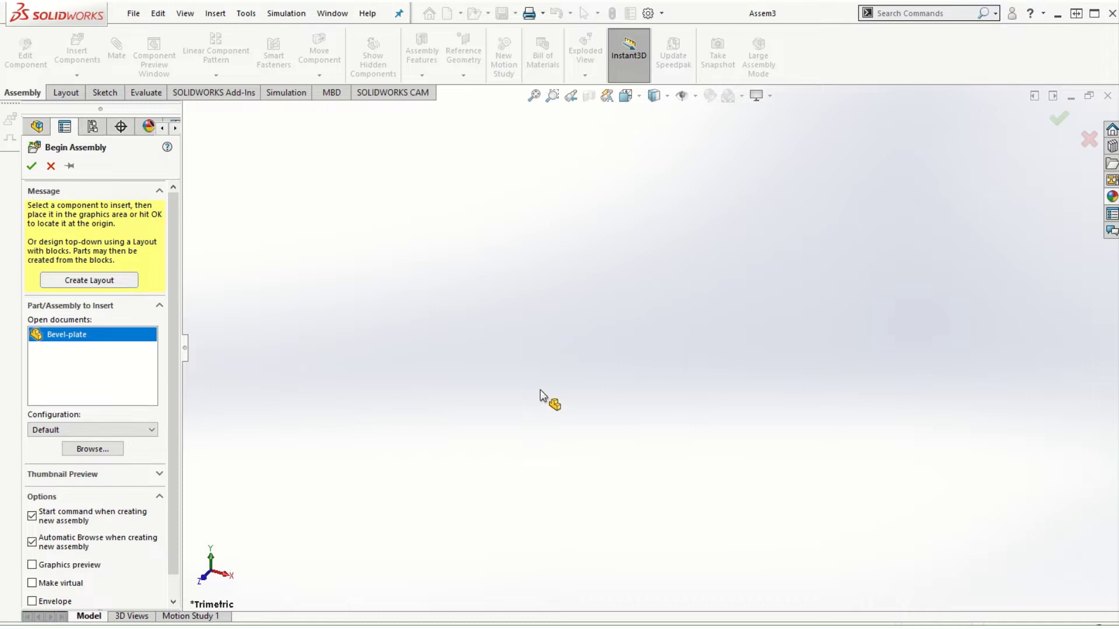
{"action": "left_click", "coordinate": [544, 395]}
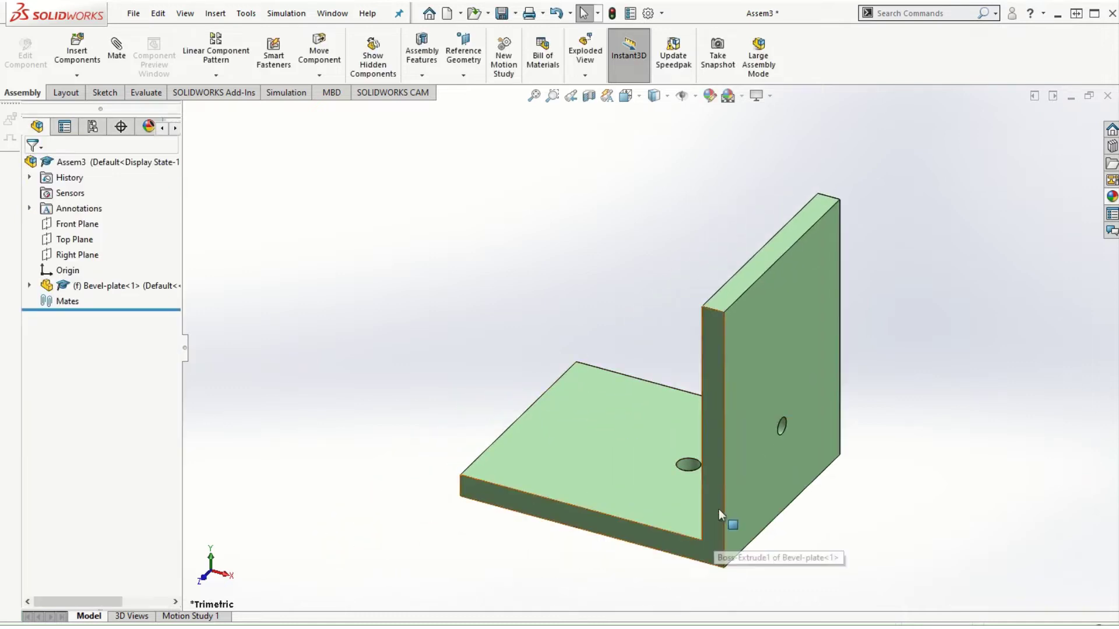
- Insert 2515N110_METAL BEVEL GEAR, 2515N120_METAL BEVEL GEAR, Bevel-shaftA and Bevel-shaftB, placing them in free space beside the plate
{"action": "left_click", "coordinate": [76, 48]}
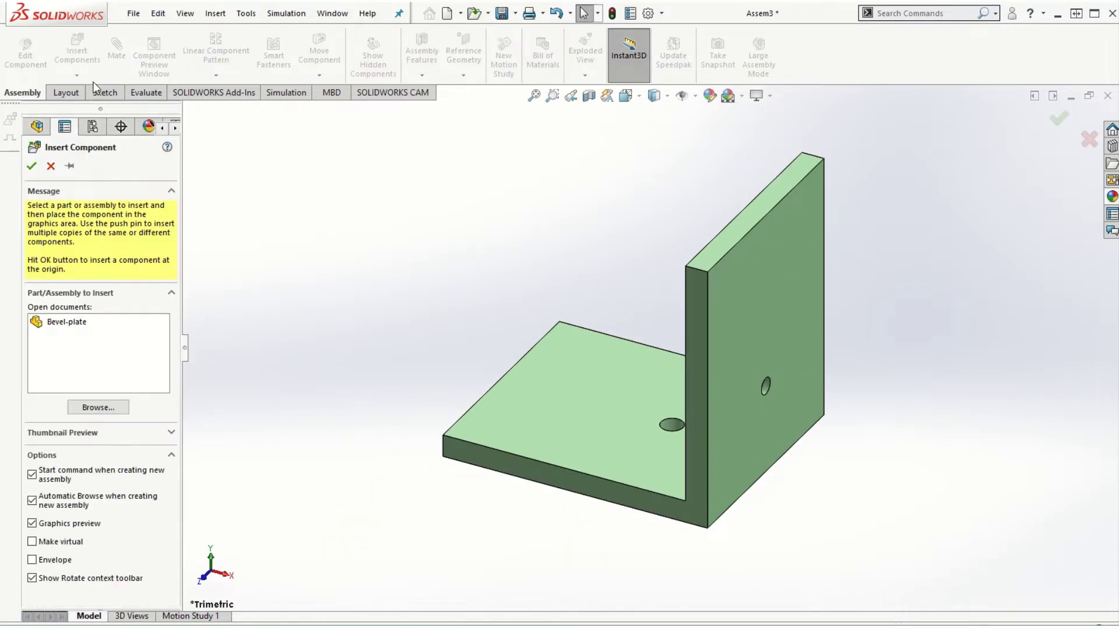
{"action": "left_click", "coordinate": [98, 408]}
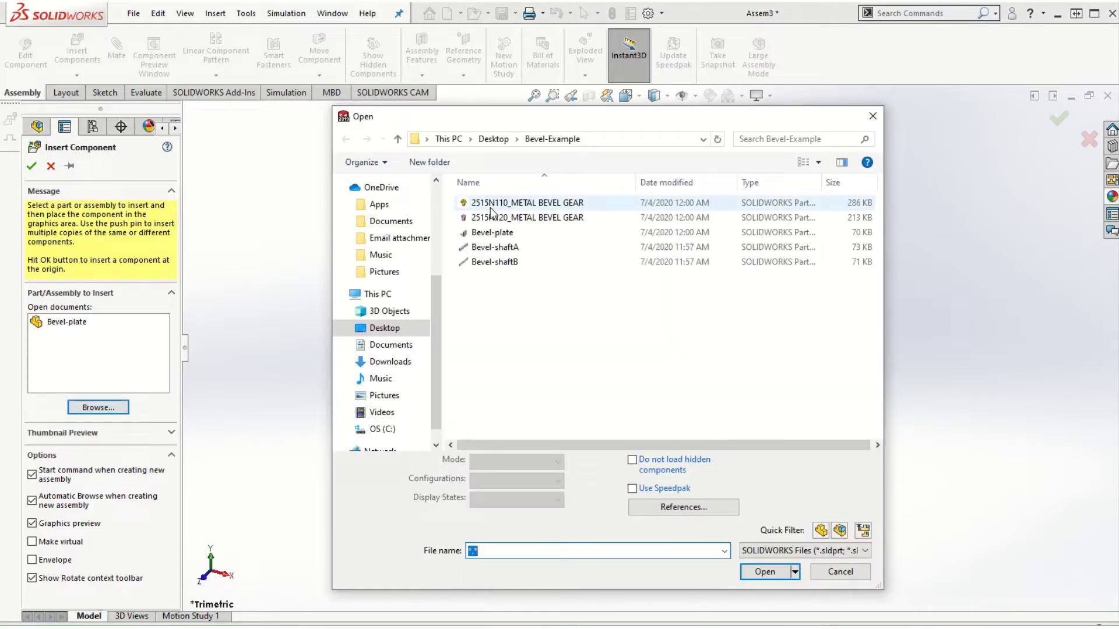
{"action": "left_click", "coordinate": [498, 247]}
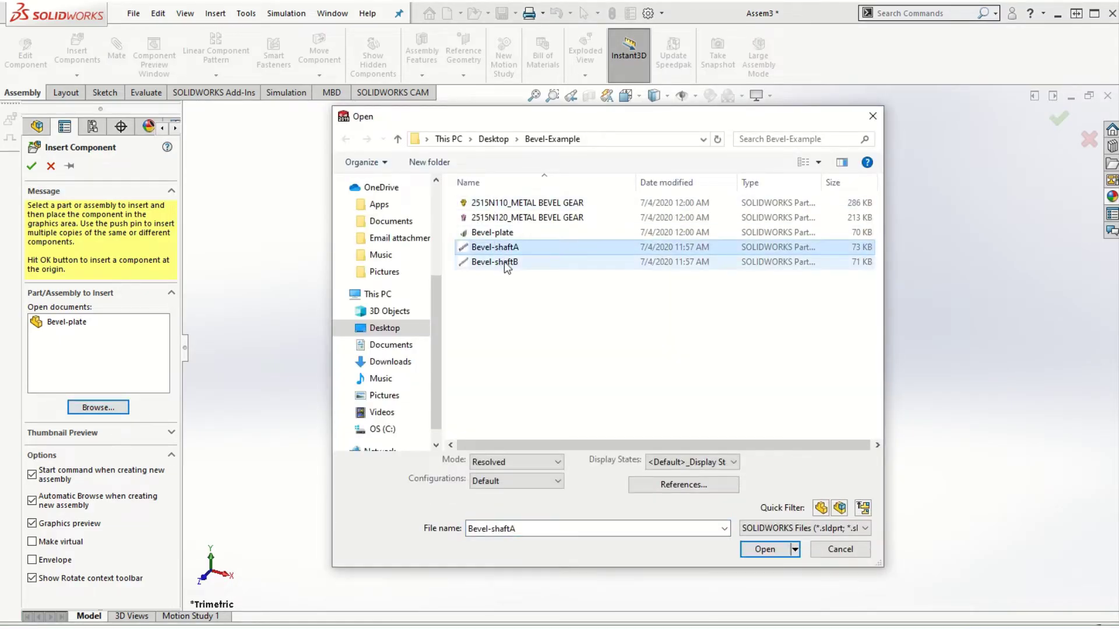
{"action": "left_click", "coordinate": [504, 261], "text": "ctrl"}
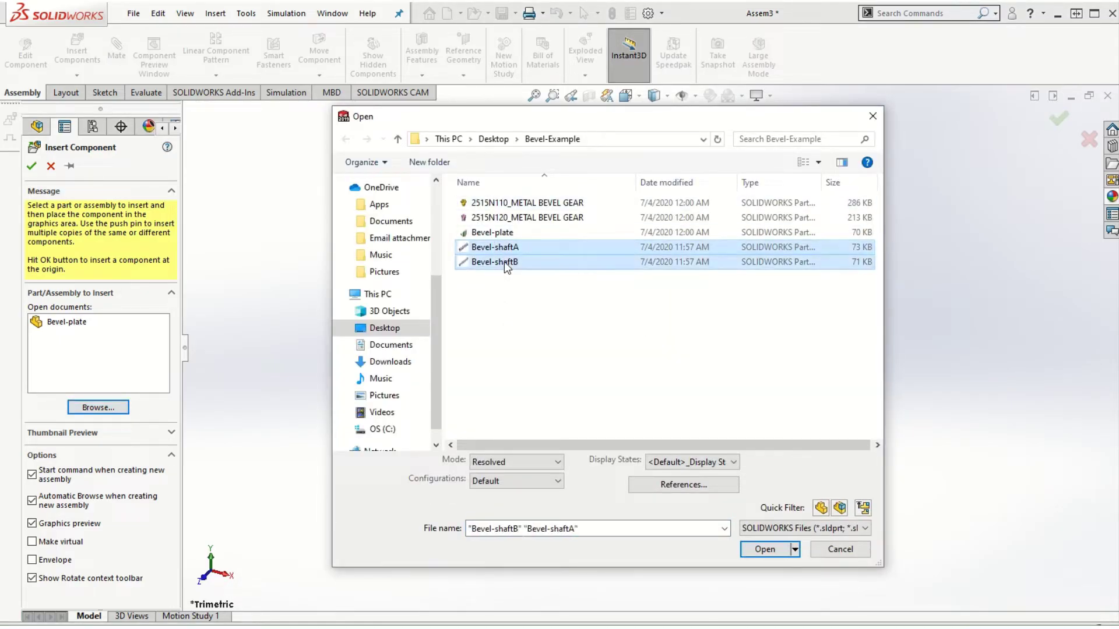
{"action": "left_click", "coordinate": [520, 203], "text": "ctrl"}
{"action": "left_click", "coordinate": [522, 220], "text": "ctrl"}
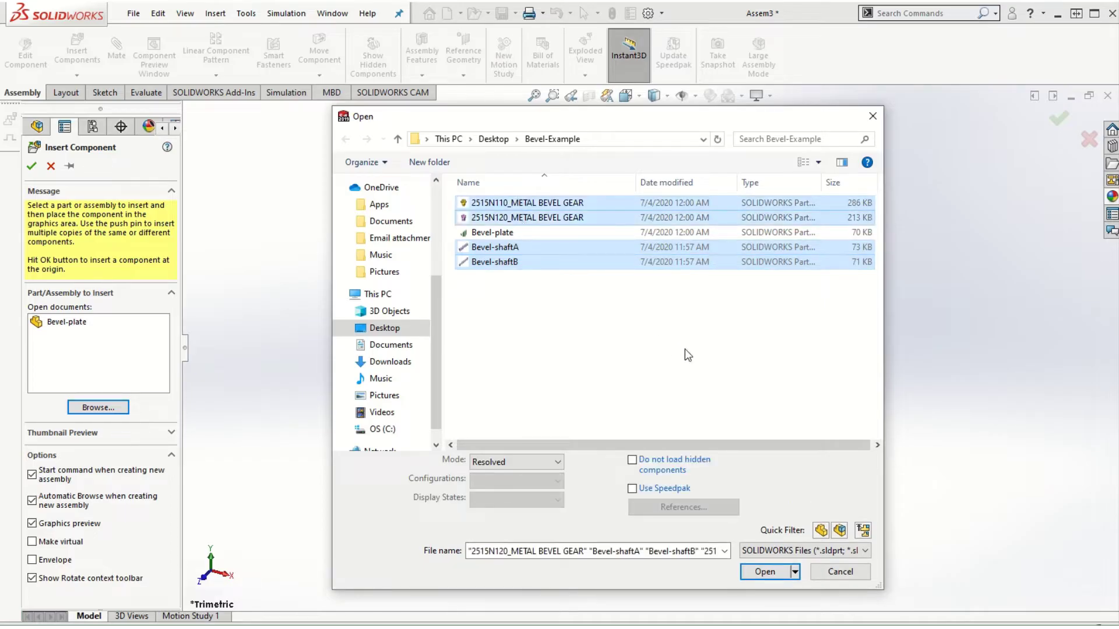
{"action": "left_click", "coordinate": [761, 572]}
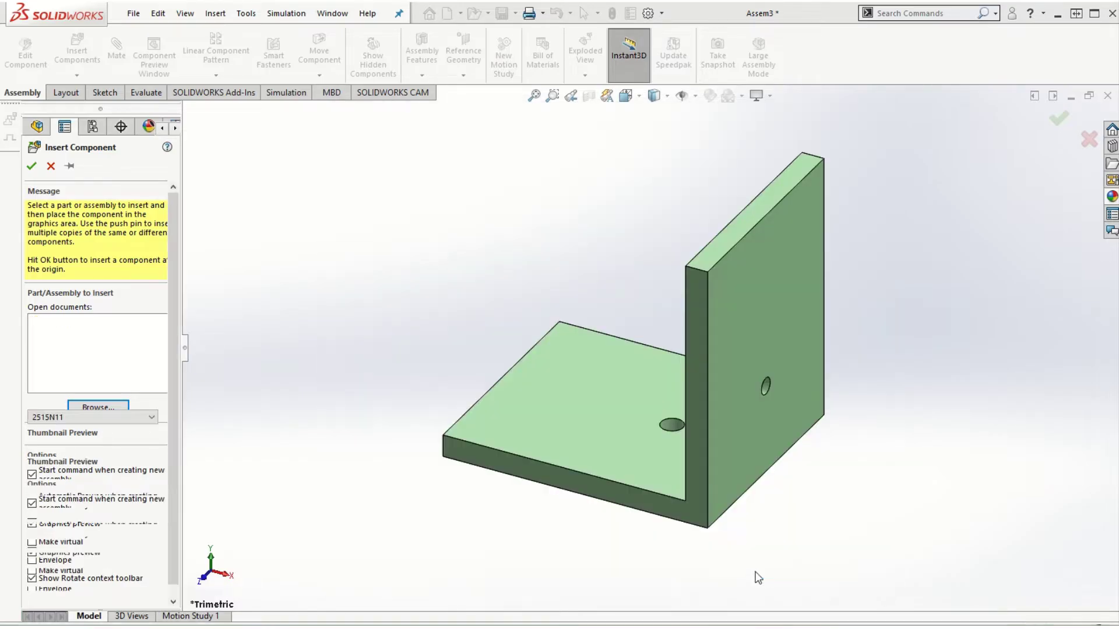
{"action": "left_click", "coordinate": [324, 295]}
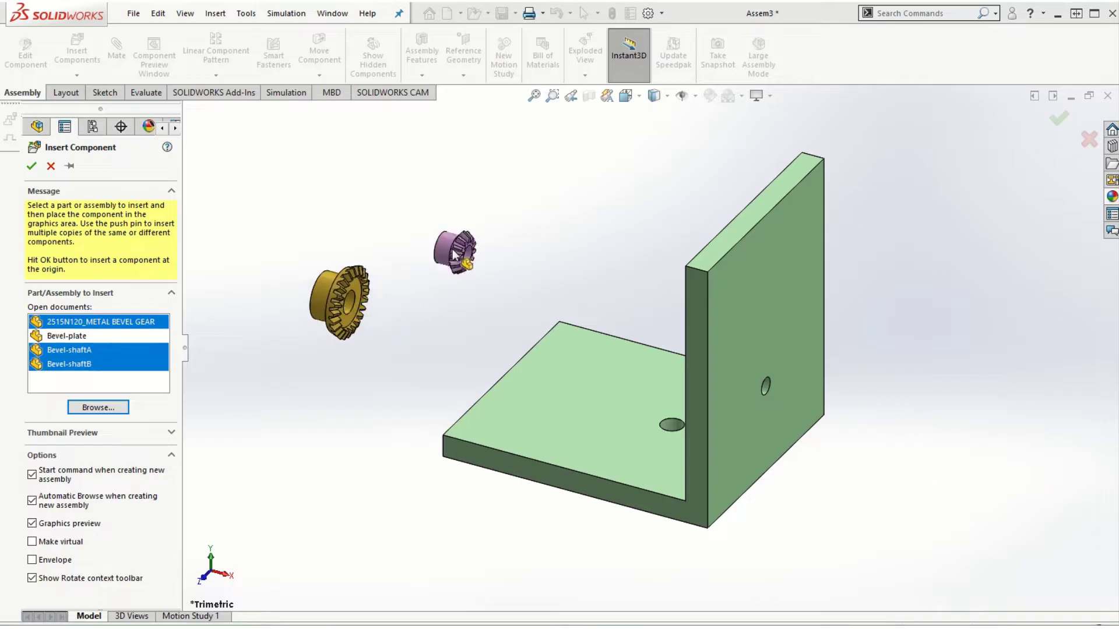
{"action": "left_click", "coordinate": [415, 232]}
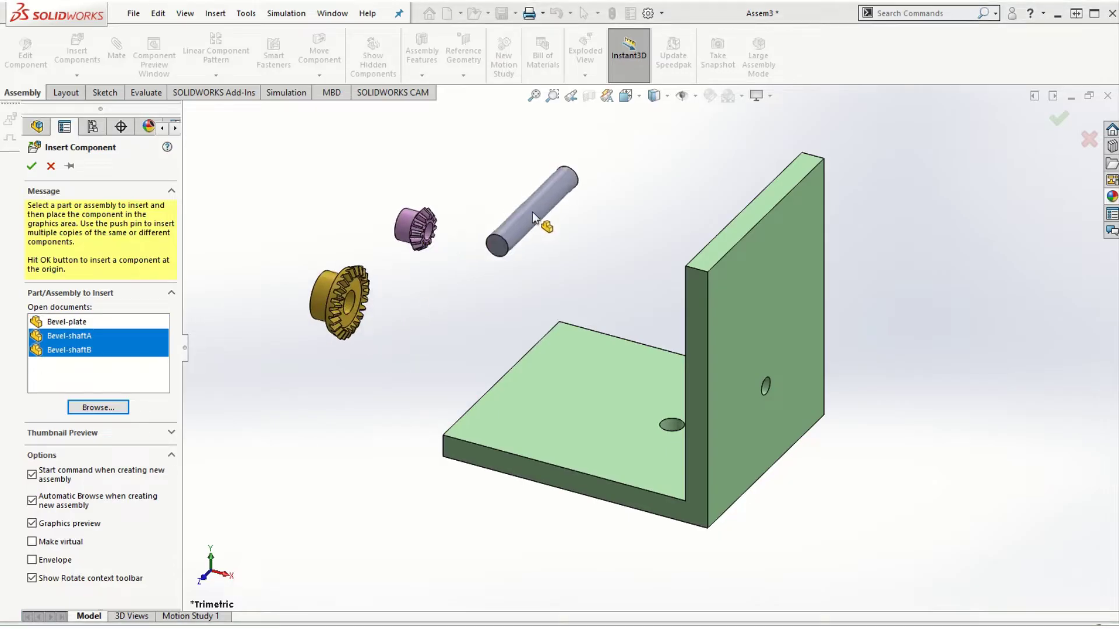
{"action": "left_click", "coordinate": [532, 260]}
{"action": "left_click", "coordinate": [542, 283]}
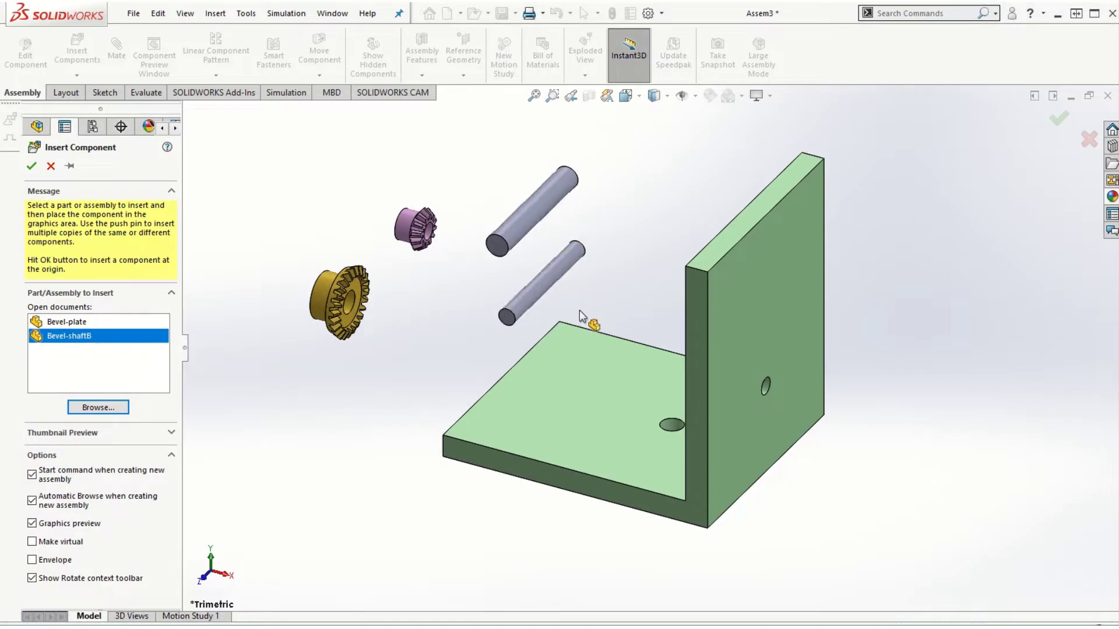
- Add a concentric mate between Bevel-shaftA and the hole in the horizontal leg of Bevel-plate
{"action": "scroll", "coordinate": [724, 362], "scroll_direction": "down", "scroll_amount": 3}
{"action": "scroll", "coordinate": [724, 367], "scroll_direction": "up", "scroll_amount": 3}
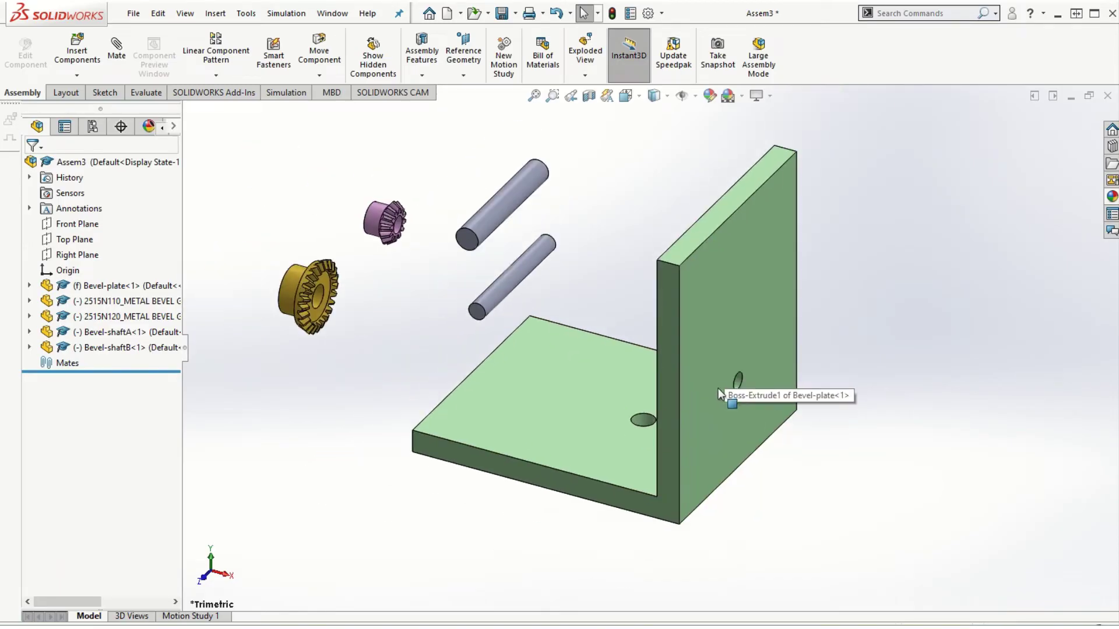
{"action": "middle_click_drag", "start_coordinate": [749, 568], "coordinate": [791, 552]}
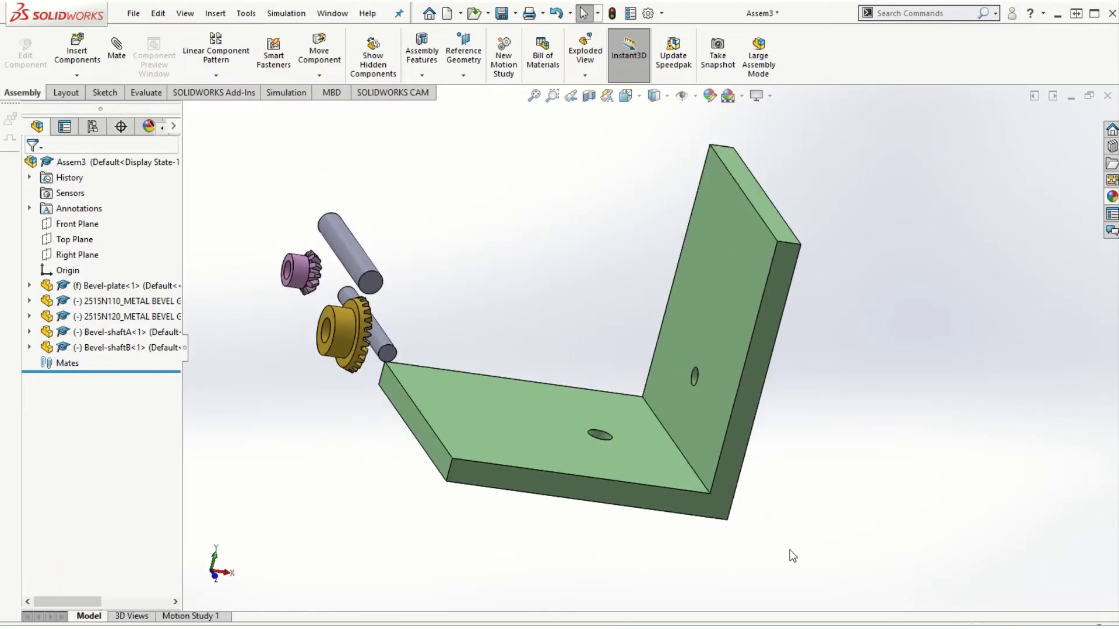
{"action": "middle_click_drag", "start_coordinate": [904, 426], "coordinate": [867, 434]}
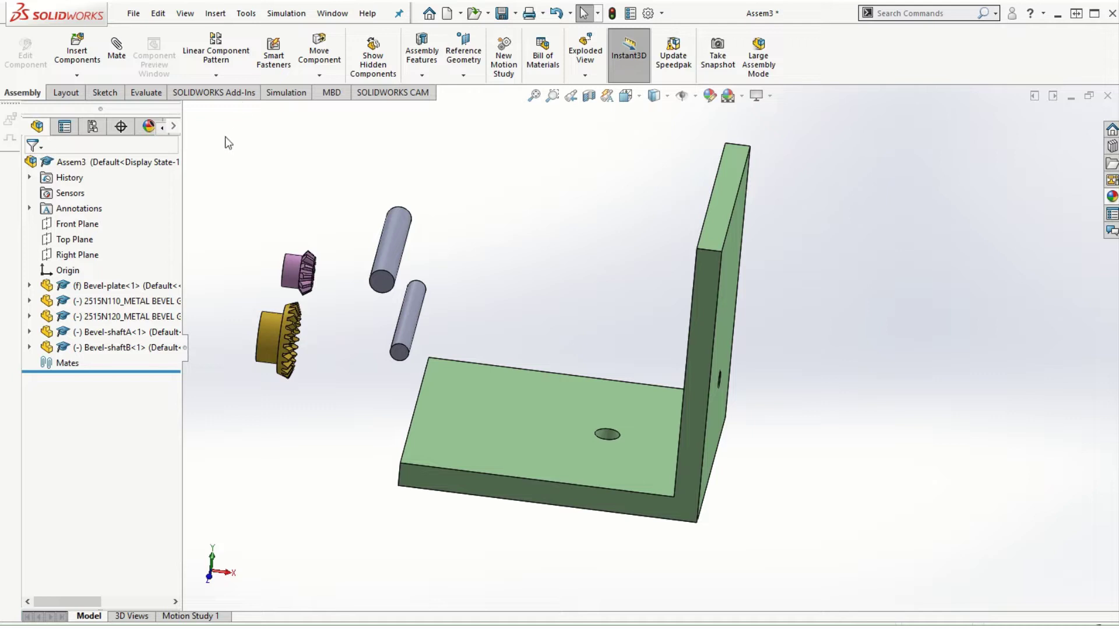
{"action": "left_click", "coordinate": [117, 49]}
{"action": "left_click", "coordinate": [392, 241]}
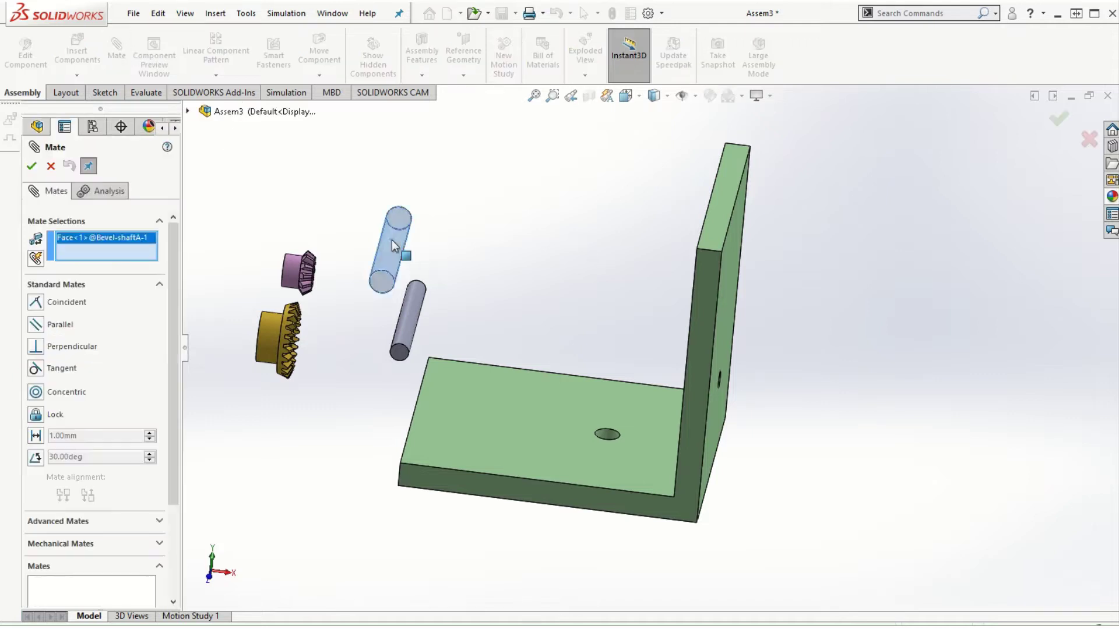
{"action": "left_click", "coordinate": [607, 435]}
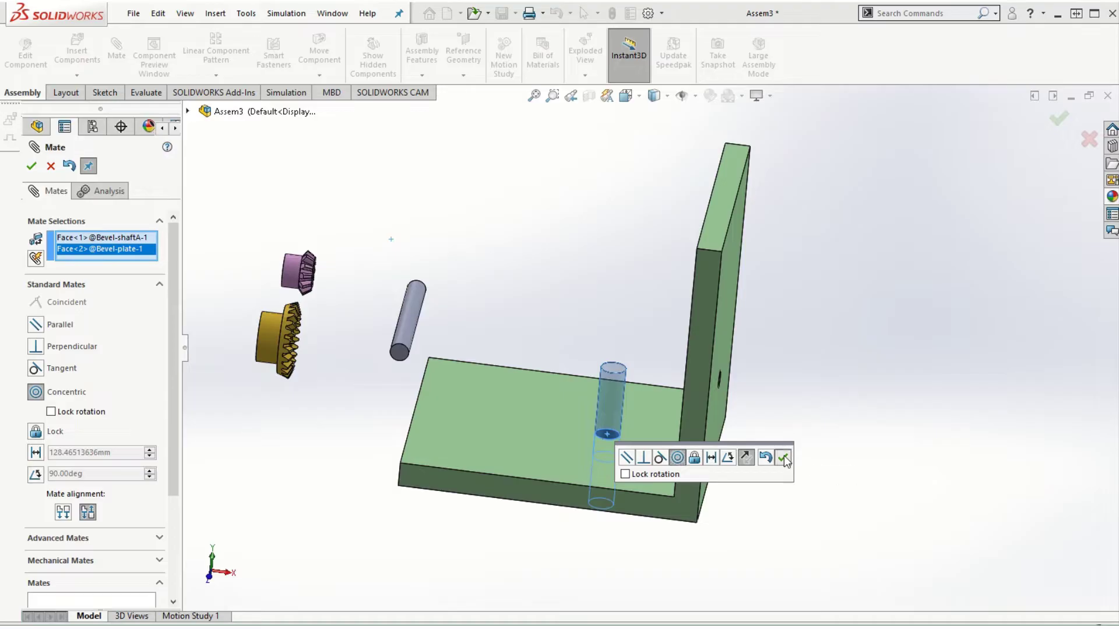
{"action": "left_click", "coordinate": [783, 459]}
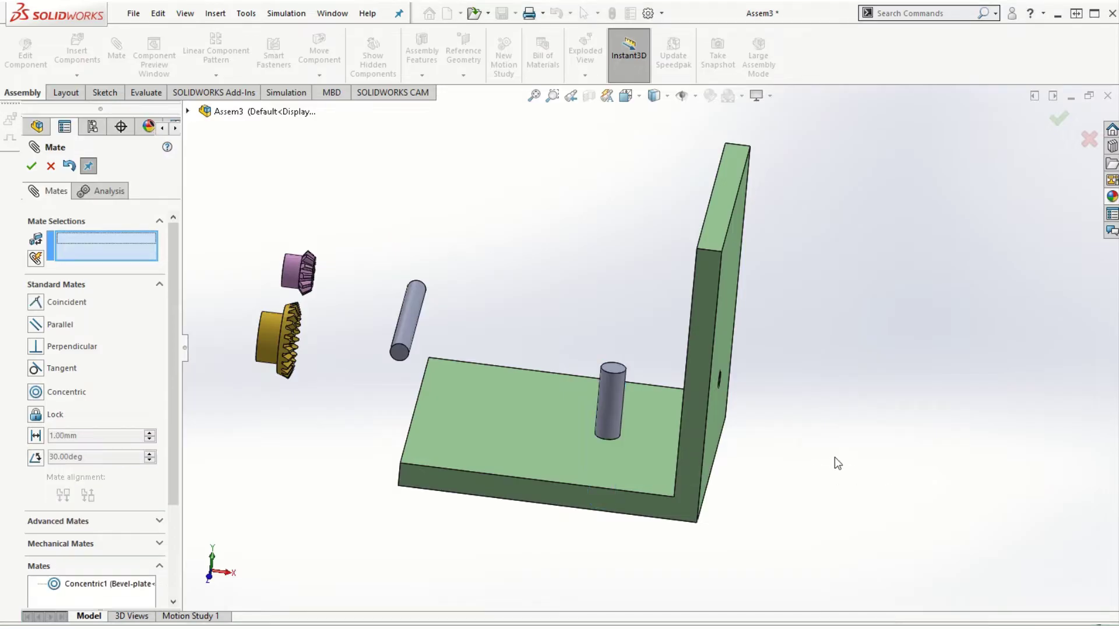
- Add a concentric mate between Bevel-shaftB and the hole in the vertical leg of Bevel-plate
{"action": "left_click", "coordinate": [410, 328]}
{"action": "middle_click_drag", "start_coordinate": [829, 449], "coordinate": [709, 387]}
{"action": "scroll", "coordinate": [702, 378], "scroll_direction": "down", "scroll_amount": 3}
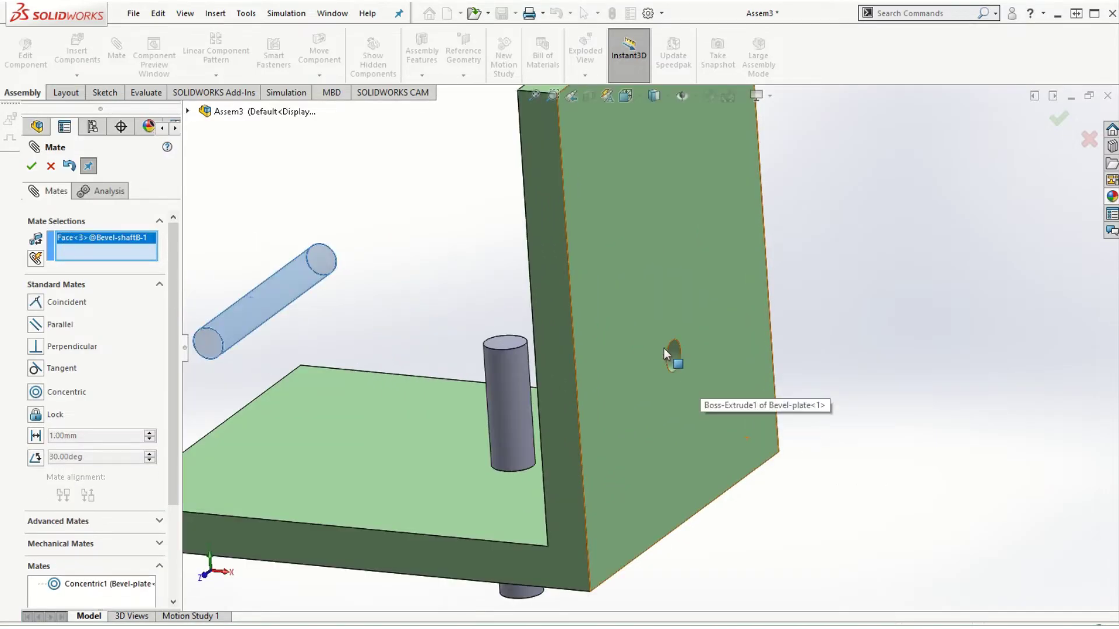
{"action": "left_click", "coordinate": [675, 356]}
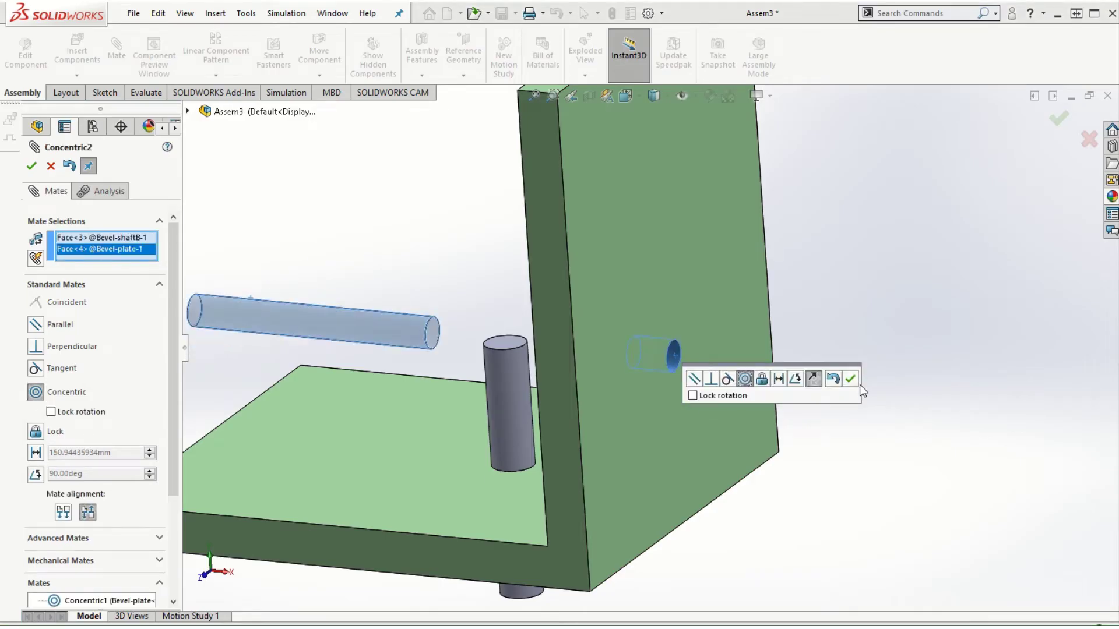
{"action": "left_click", "coordinate": [851, 380]}
- Slide both shafts along their axes so each one passes through its hole and protrudes on both sides of the plate
{"action": "left_click_drag", "start_coordinate": [343, 324], "coordinate": [604, 349]}
{"action": "left_click_drag", "start_coordinate": [521, 403], "coordinate": [584, 464]}
{"action": "scroll", "coordinate": [775, 535], "scroll_direction": "up", "scroll_amount": 5}
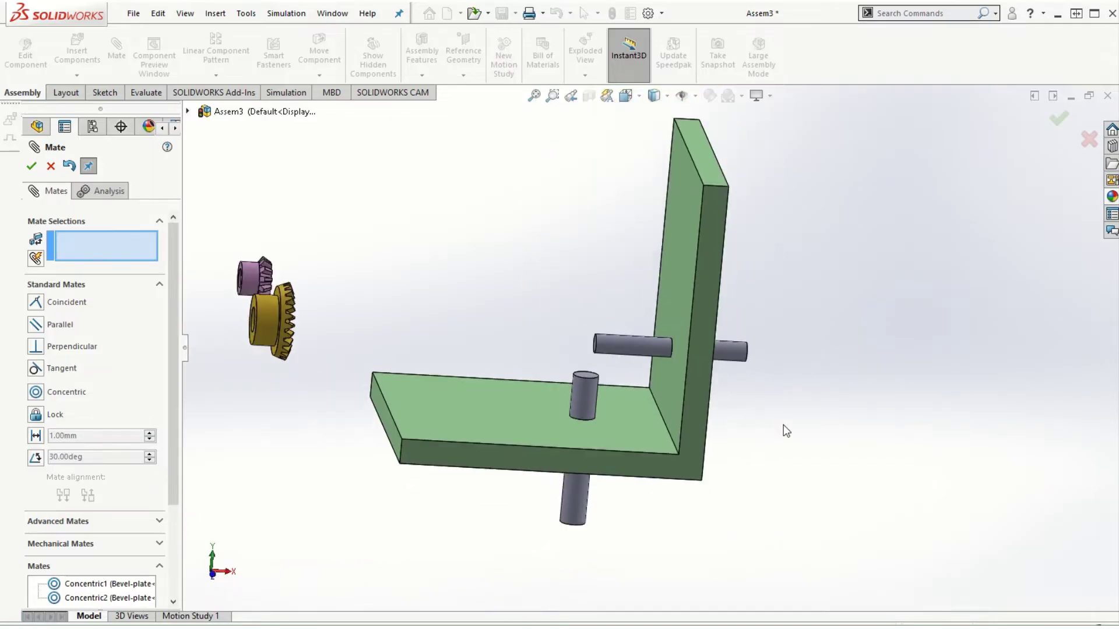
{"action": "scroll", "coordinate": [787, 423], "scroll_direction": "down", "scroll_amount": 2}
{"action": "middle_click_drag", "start_coordinate": [783, 424], "coordinate": [776, 408]}
{"action": "left_click_drag", "start_coordinate": [725, 317], "coordinate": [746, 320]}
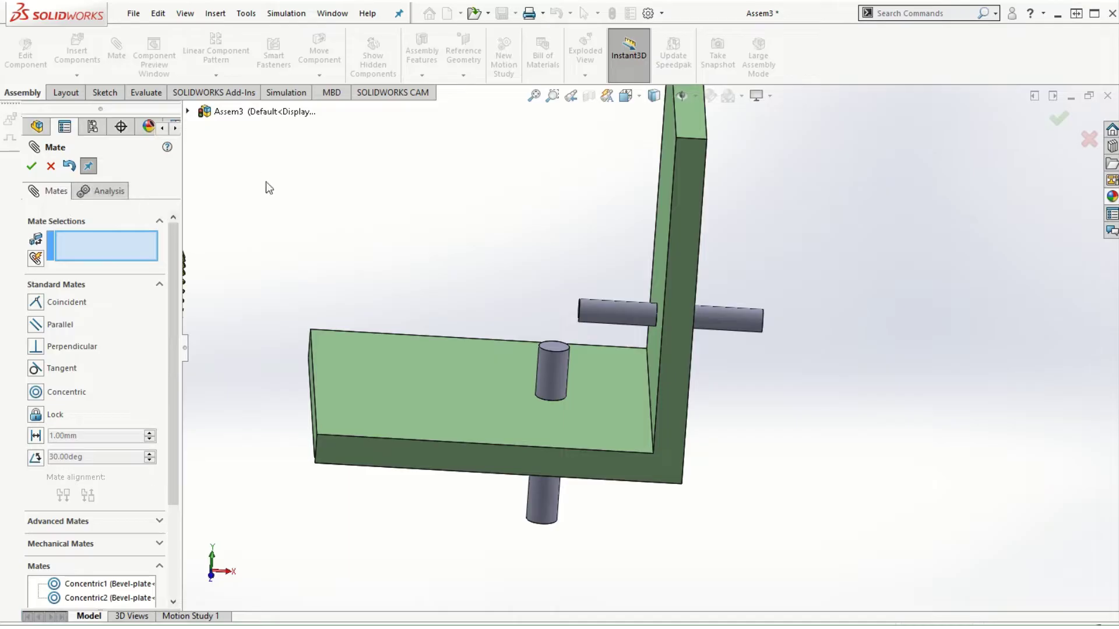
- Add a concentric mate between the 2515N120 gear's bore and Bevel-shaftB, flipping the alignment so the teeth face away from the vertical leg
{"action": "scroll", "coordinate": [274, 197], "scroll_direction": "up", "scroll_amount": 2}
{"action": "scroll", "coordinate": [595, 288], "scroll_direction": "down", "scroll_amount": 2}
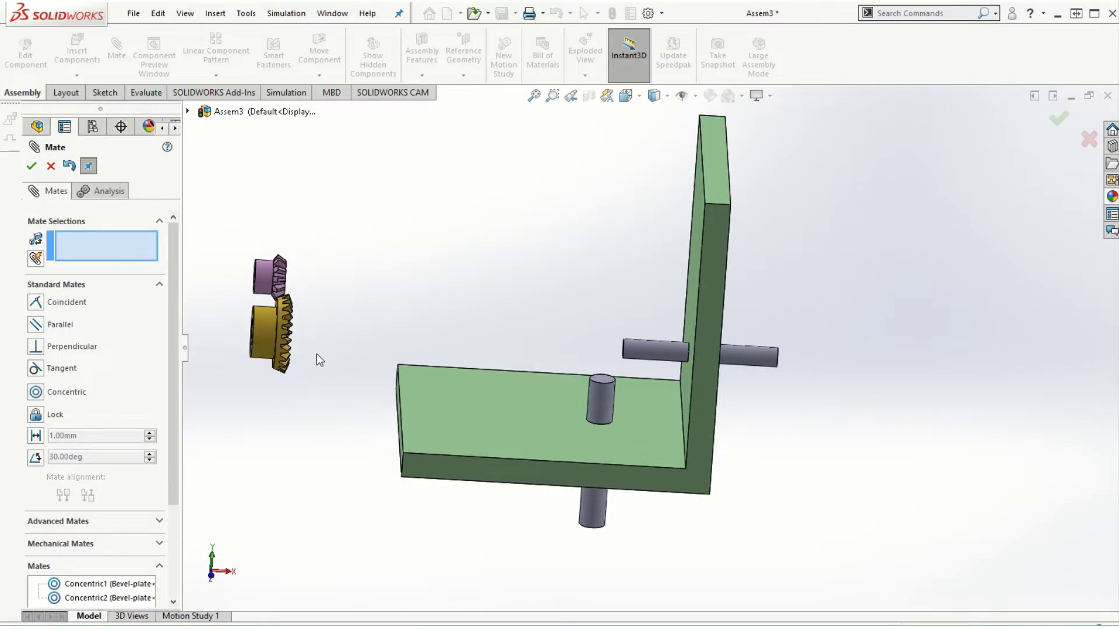
{"action": "middle_click_drag", "start_coordinate": [316, 355], "coordinate": [346, 359]}
{"action": "middle_click", "coordinate": [346, 360]}
{"action": "scroll", "coordinate": [283, 297], "scroll_direction": "down", "scroll_amount": 3}
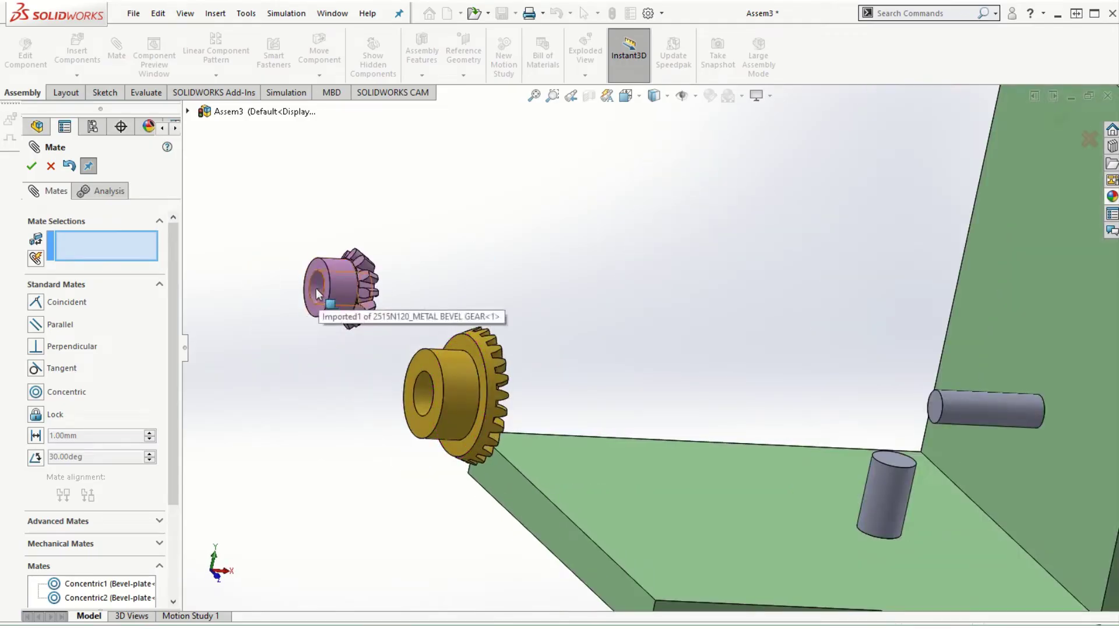
{"action": "left_click", "coordinate": [316, 288]}
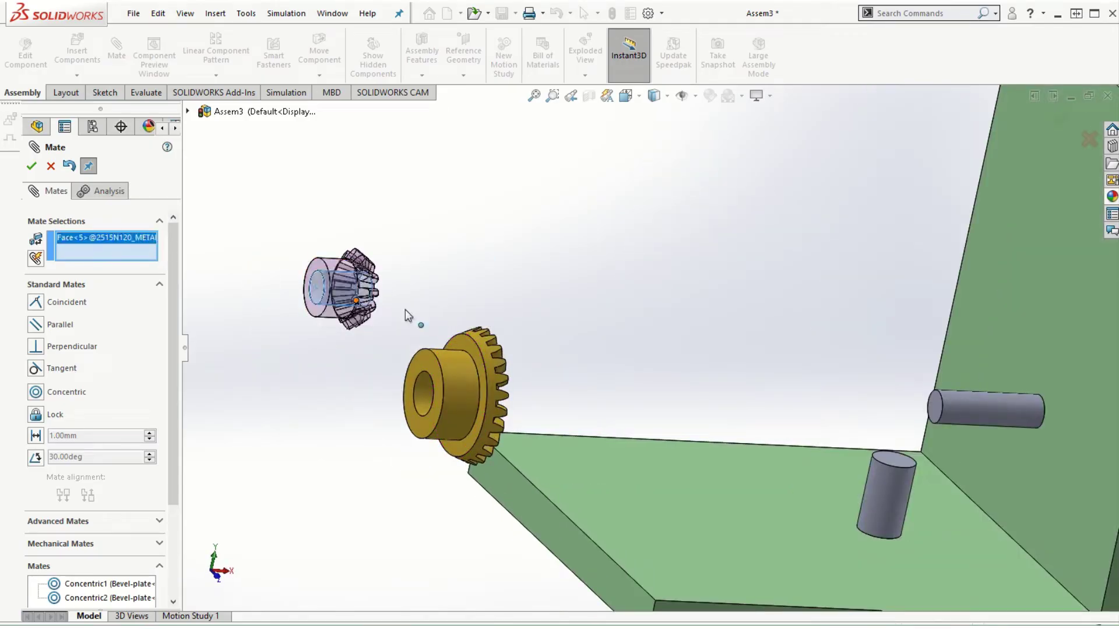
{"action": "left_click", "coordinate": [989, 407]}
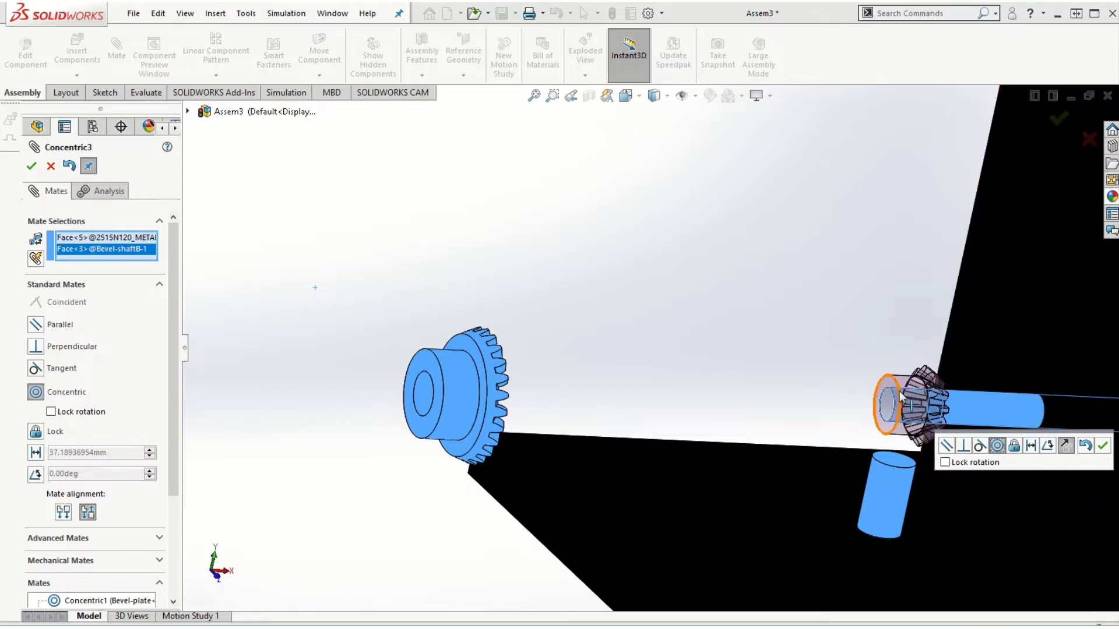
{"action": "left_click", "coordinate": [63, 512]}
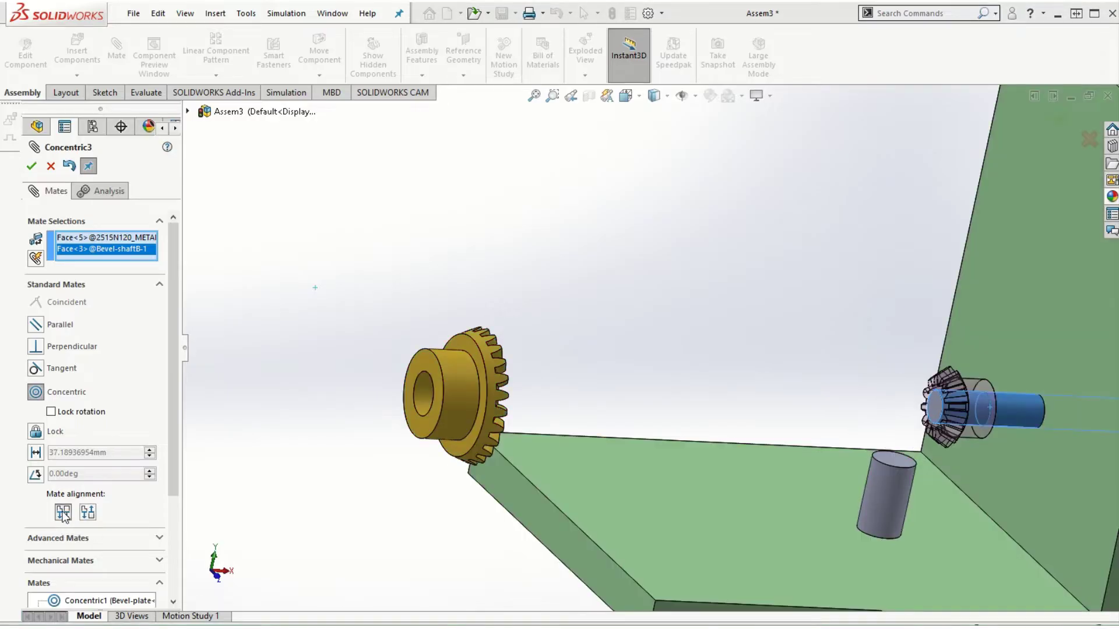
{"action": "scroll", "coordinate": [991, 484], "scroll_direction": "down", "scroll_amount": 3}
{"action": "scroll", "coordinate": [931, 436], "scroll_direction": "up", "scroll_amount": 3}
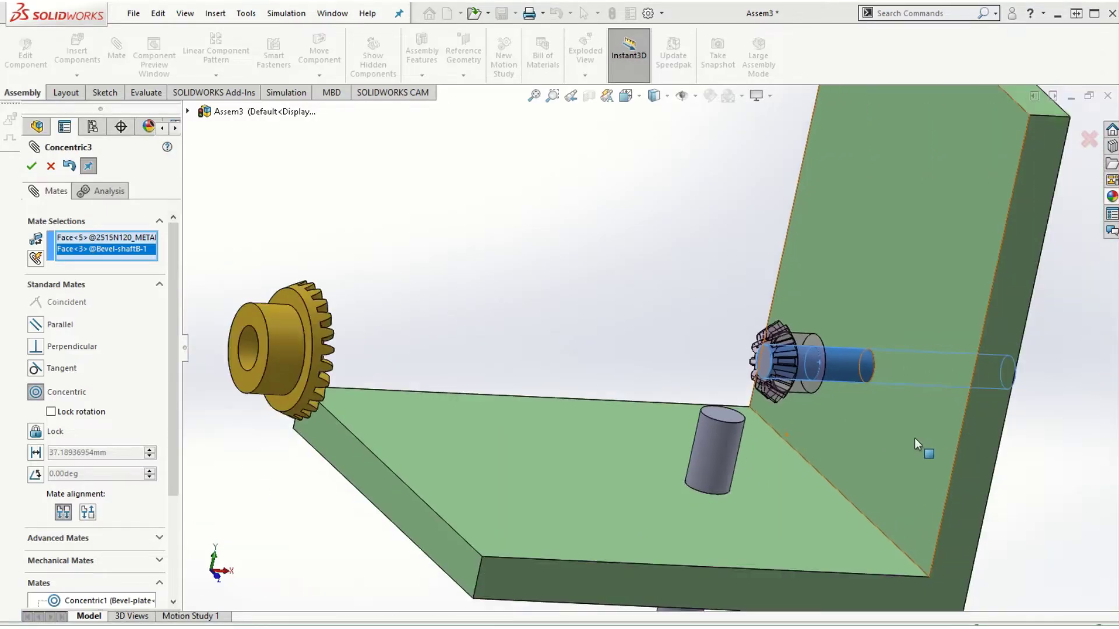
{"action": "left_click", "coordinate": [30, 167]}
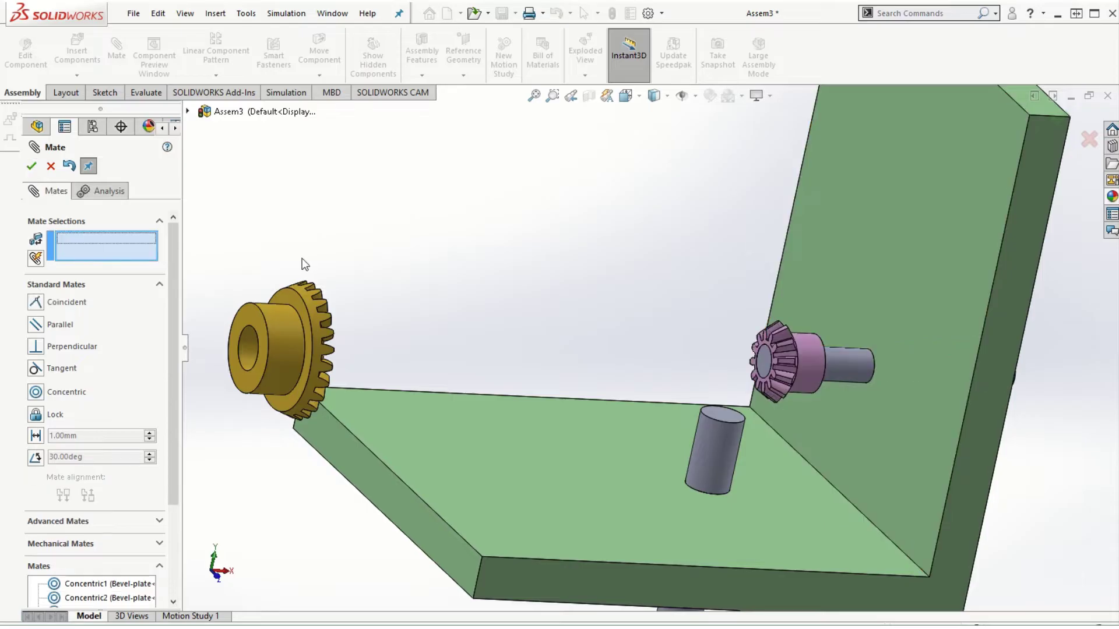
- Add a concentric mate between the 2515N110 gear's bore and Bevel-shaftA, flipping the alignment so the teeth face upward, and finish mating
{"action": "middle_click_drag", "start_coordinate": [430, 397], "coordinate": [347, 408]}
{"action": "left_click", "coordinate": [310, 347]}
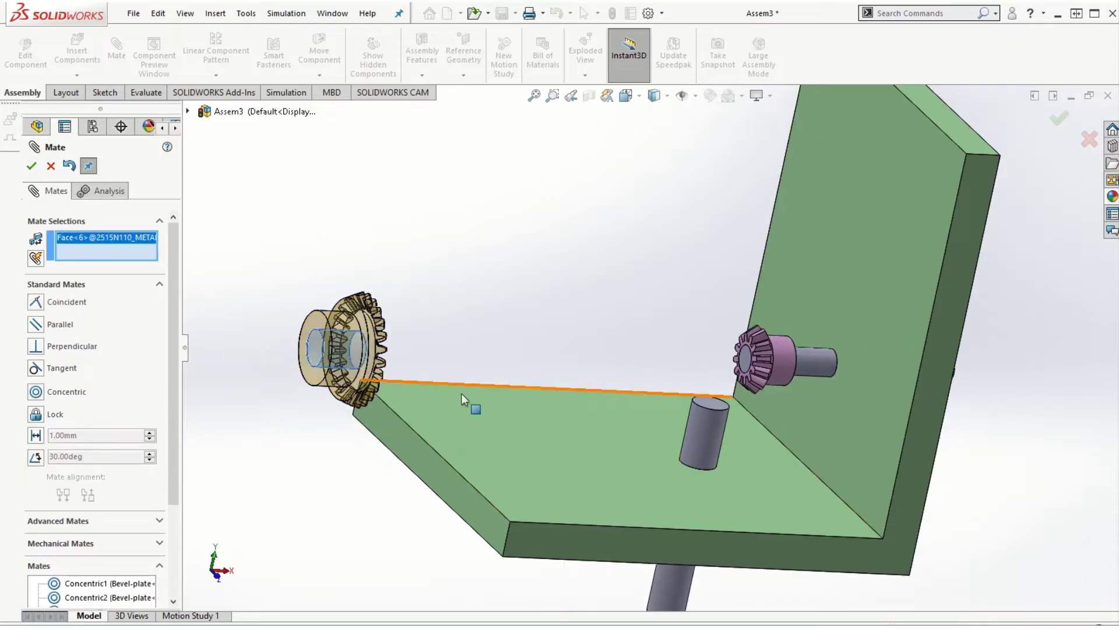
{"action": "left_click", "coordinate": [705, 428]}
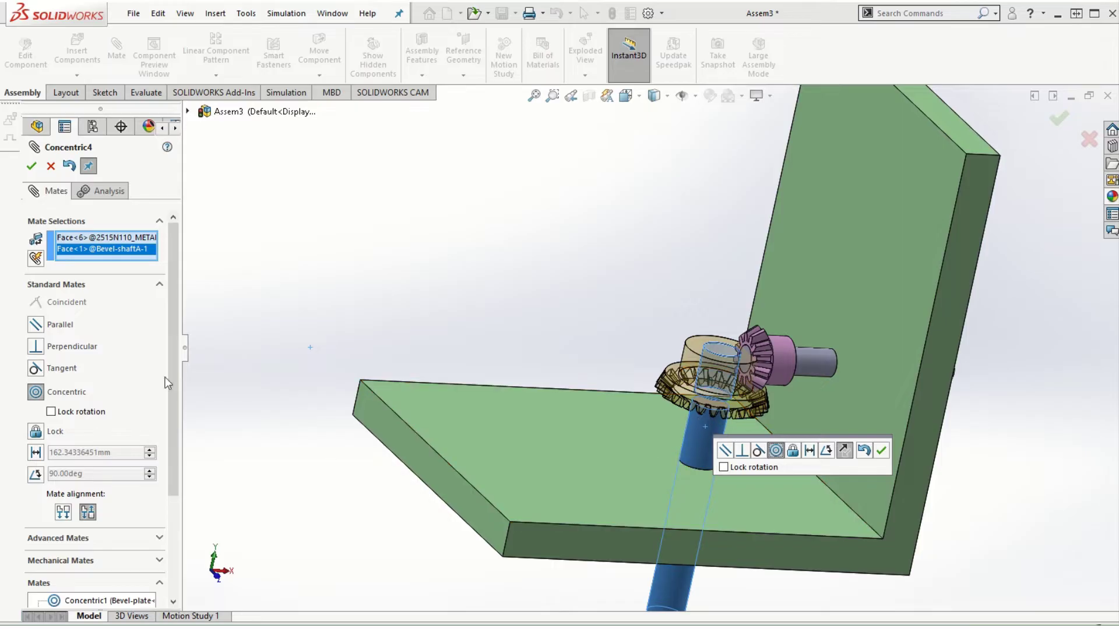
{"action": "left_click", "coordinate": [65, 513]}
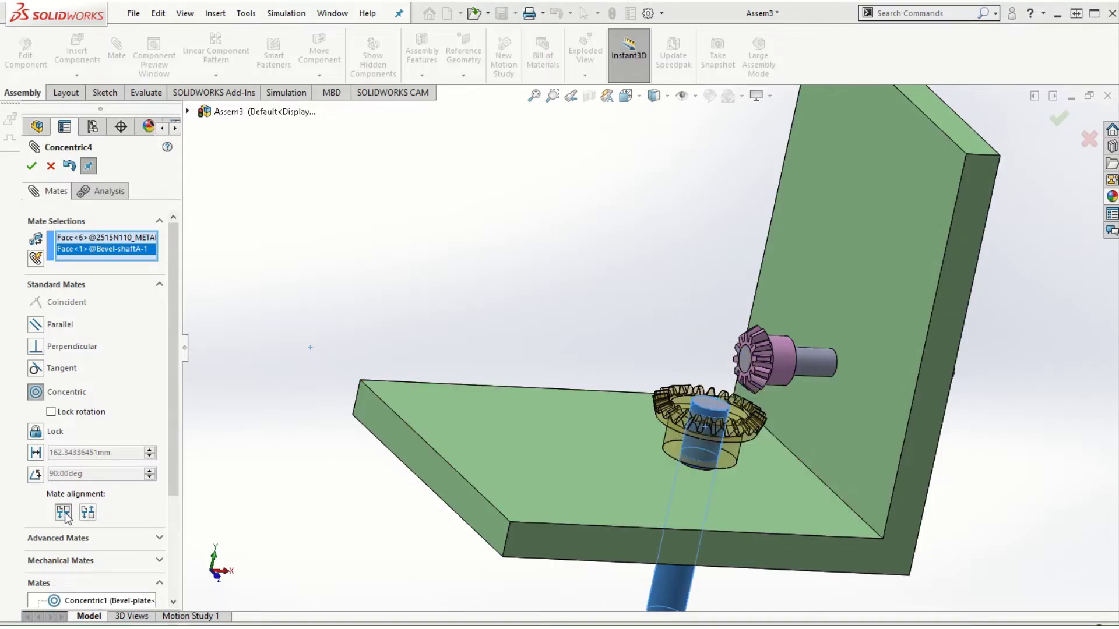
{"action": "left_click", "coordinate": [31, 167]}
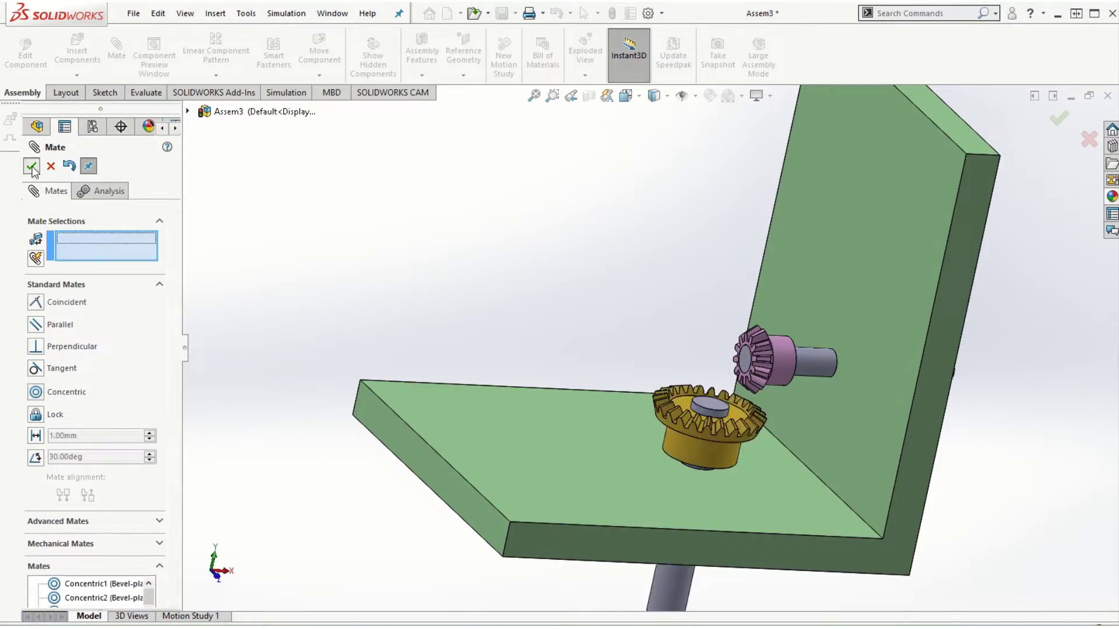
{"action": "left_click", "coordinate": [32, 167]}
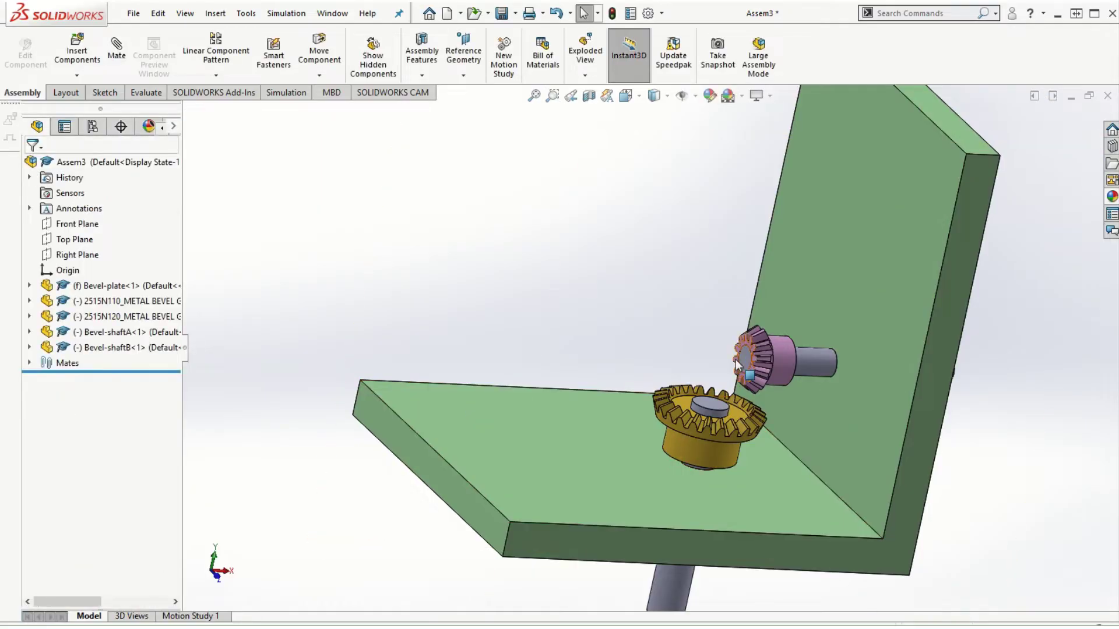
- Slide the 2515N120 gear along Bevel-shaftB toward the vertical leg so the shaft end protrudes from its toothed side
{"action": "scroll", "coordinate": [753, 481], "scroll_direction": "down", "scroll_amount": 2}
{"action": "scroll", "coordinate": [755, 466], "scroll_direction": "down", "scroll_amount": 1}
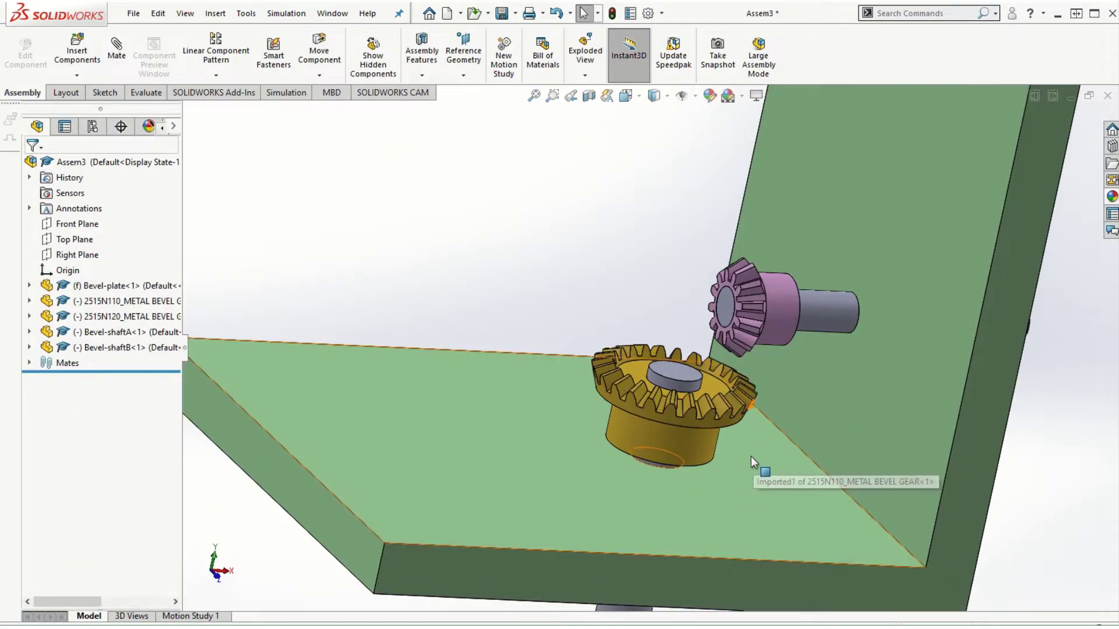
{"action": "scroll", "coordinate": [749, 457], "scroll_direction": "down", "scroll_amount": 2}
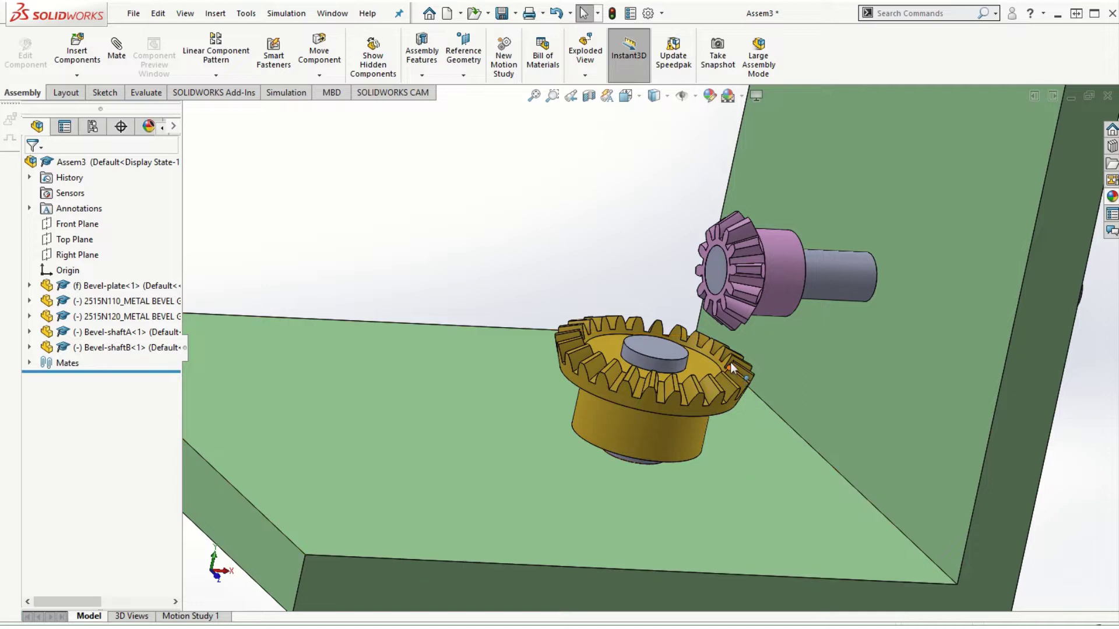
{"action": "left_click_drag", "start_coordinate": [783, 278], "coordinate": [807, 272]}
{"action": "left_click", "coordinate": [490, 239]}
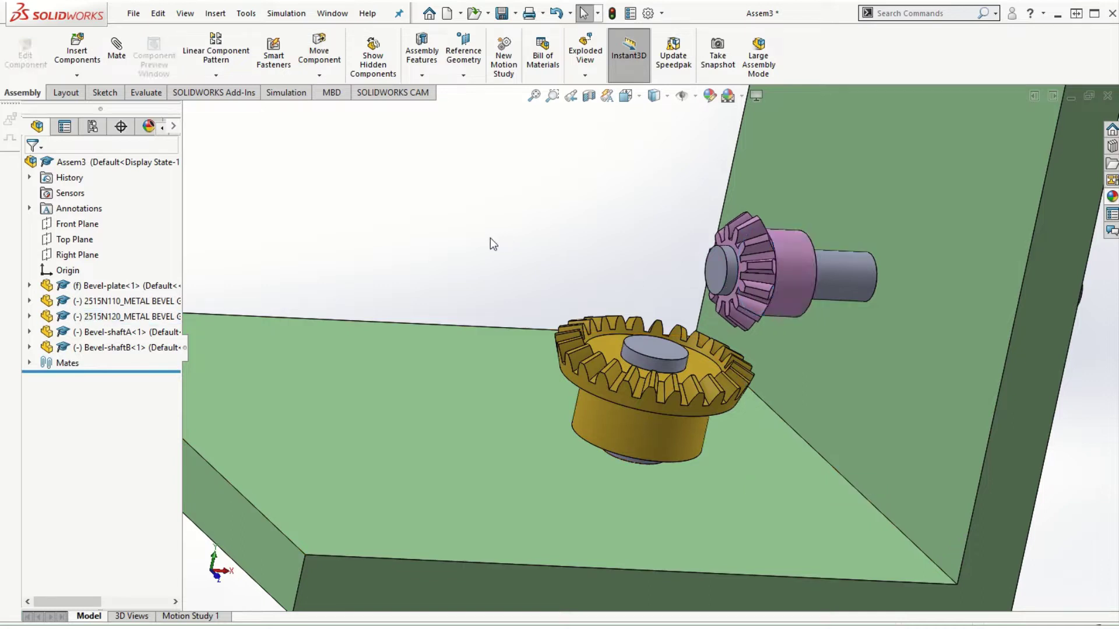
- Add a coincident mate between Bevel-shaftB's end face and the front toothed face of the 2515N120 gear
{"action": "left_click", "coordinate": [116, 50]}
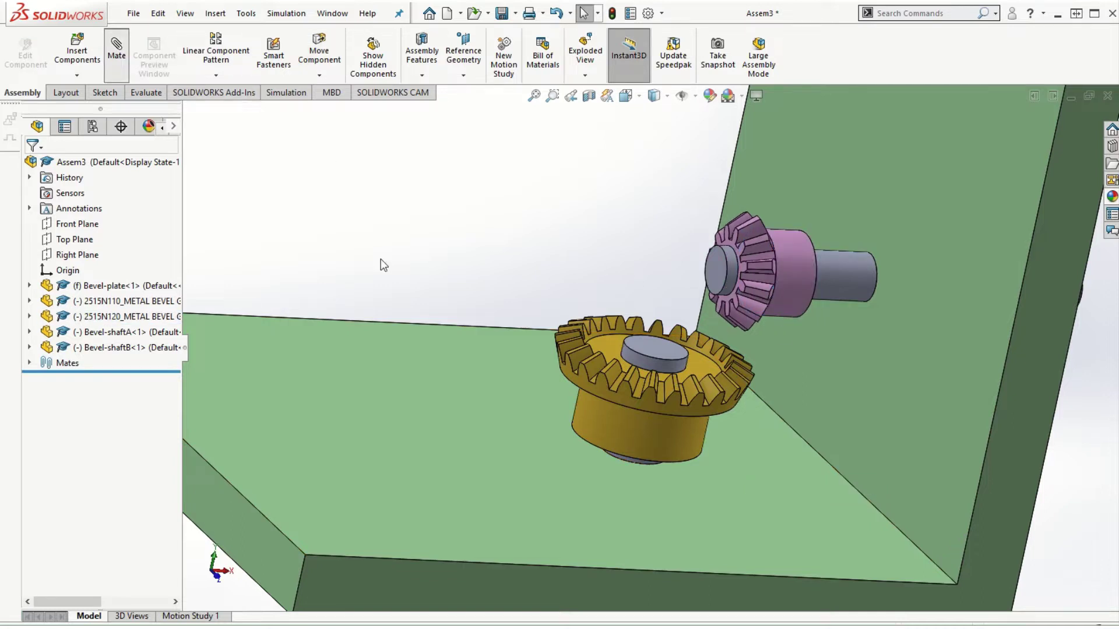
{"action": "left_click", "coordinate": [712, 269]}
{"action": "scroll", "coordinate": [726, 271], "scroll_direction": "down", "scroll_amount": 5}
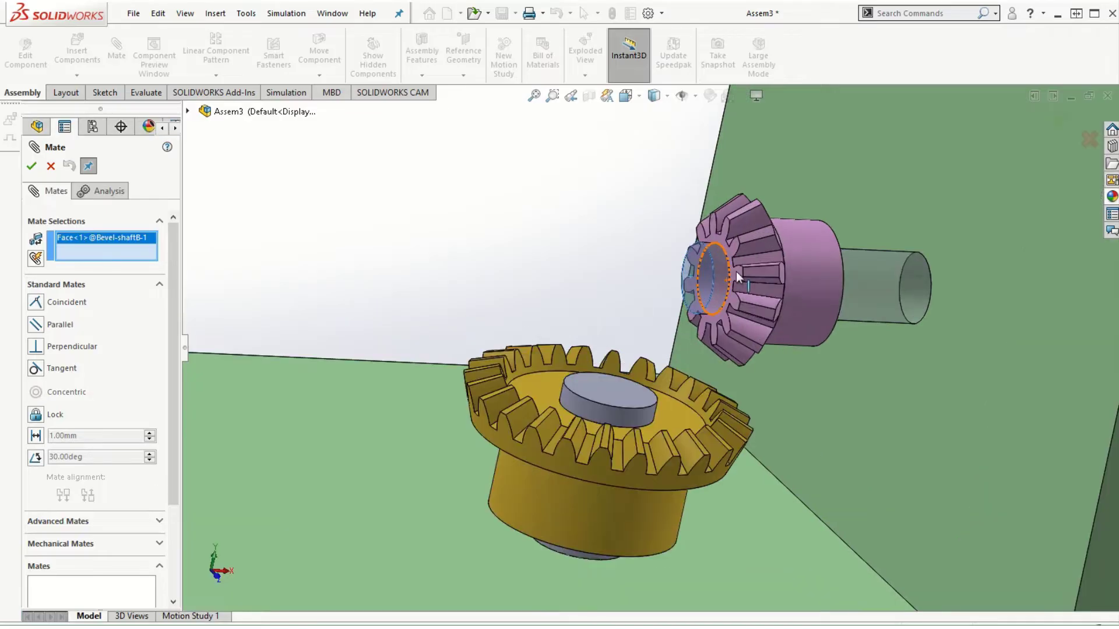
{"action": "scroll", "coordinate": [736, 273], "scroll_direction": "down", "scroll_amount": 2}
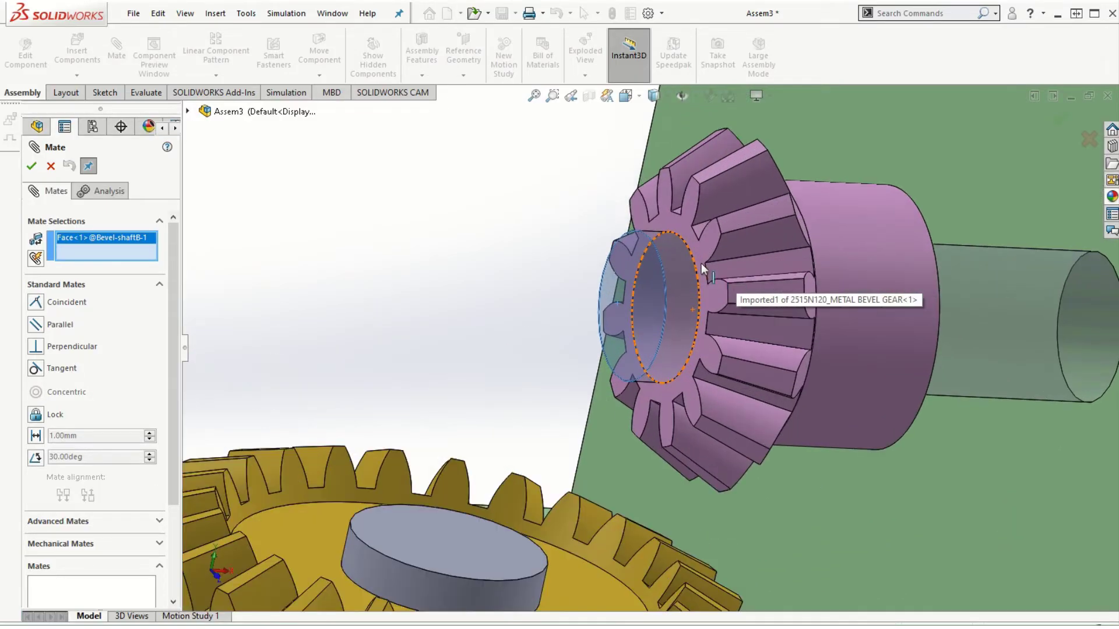
{"action": "left_click", "coordinate": [685, 228]}
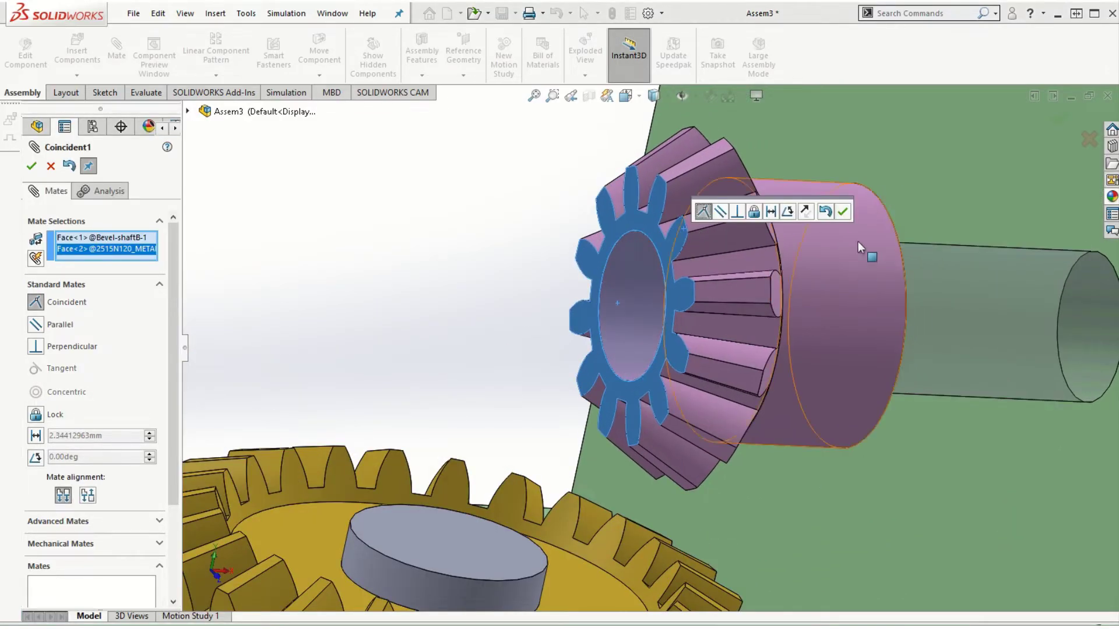
{"action": "left_click", "coordinate": [844, 212]}
- Add a coincident mate between Bevel-shaftA's upper end face and the recessed top face of the 2515N110 gear
{"action": "left_click", "coordinate": [458, 557]}
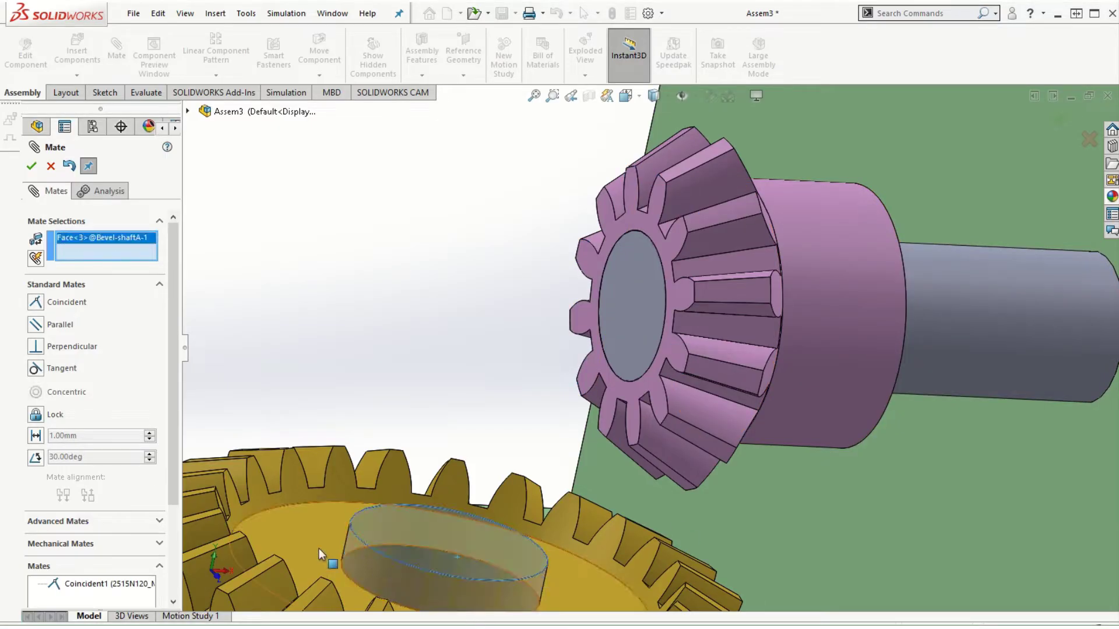
{"action": "left_click", "coordinate": [292, 526]}
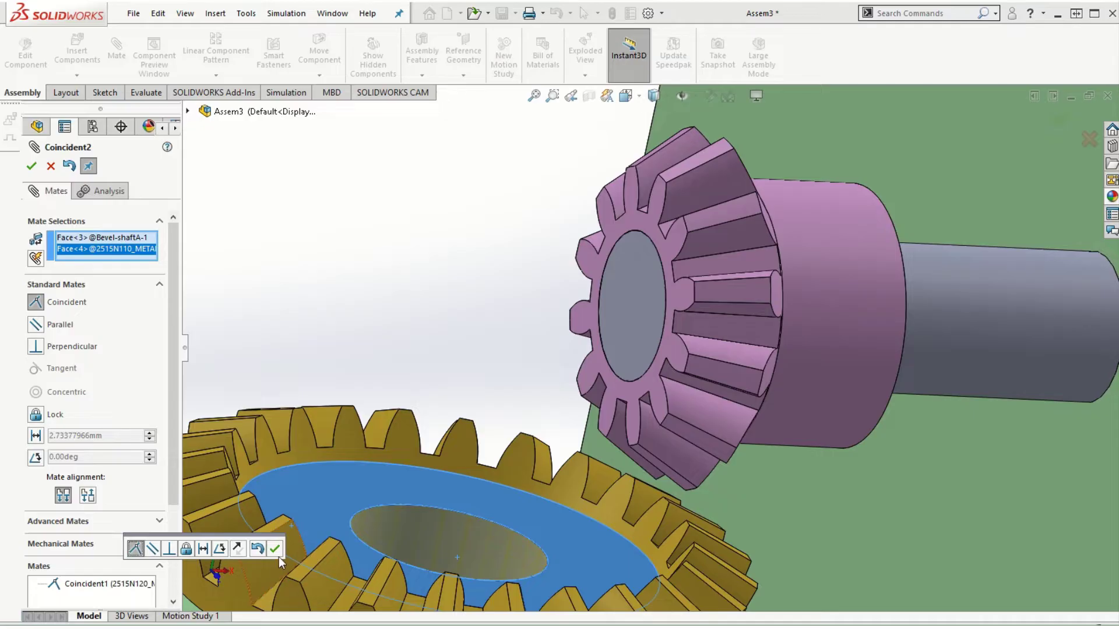
{"action": "left_click", "coordinate": [274, 548]}
{"action": "scroll", "coordinate": [519, 542], "scroll_direction": "down", "scroll_amount": 5}
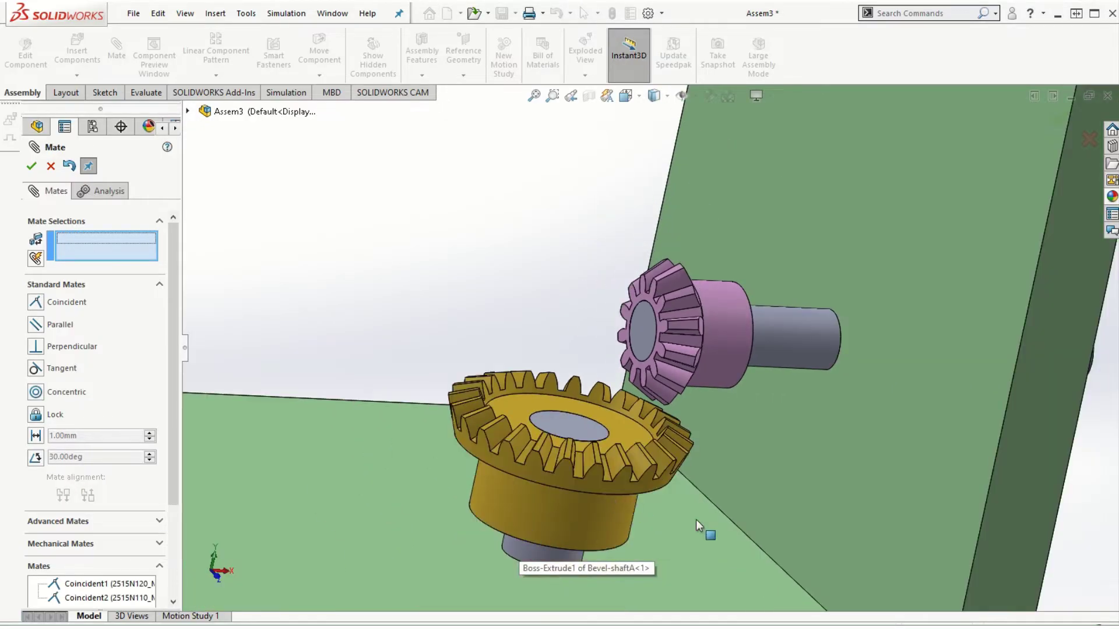
- Slide the 2515N120 gear together with Bevel-shaftB slightly toward the vertical leg of the plate
{"action": "scroll", "coordinate": [728, 496], "scroll_direction": "down", "scroll_amount": 4}
{"action": "scroll", "coordinate": [617, 459], "scroll_direction": "up", "scroll_amount": 3}
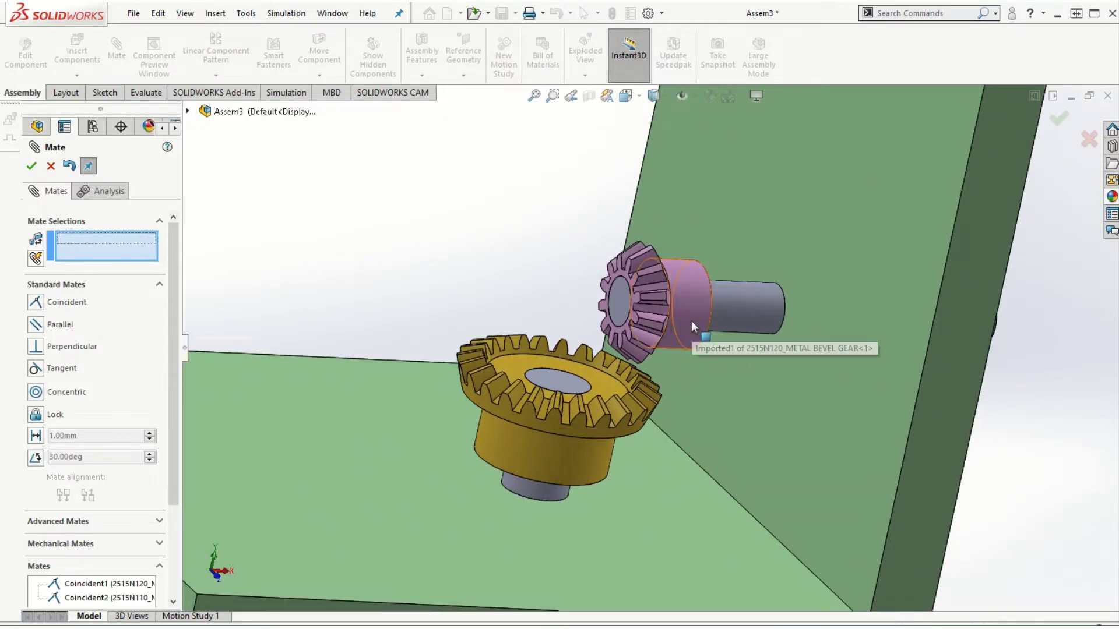
{"action": "mouse_move", "coordinate": [691, 321]}
{"action": "left_mouse_down"}
{"action": "mouse_move", "coordinate": [614, 317]}
{"action": "mouse_move", "coordinate": [719, 307]}
{"action": "mouse_move", "coordinate": [703, 313]}
{"action": "left_mouse_up"}
{"action": "middle_click_drag", "start_coordinate": [925, 449], "coordinate": [919, 407]}
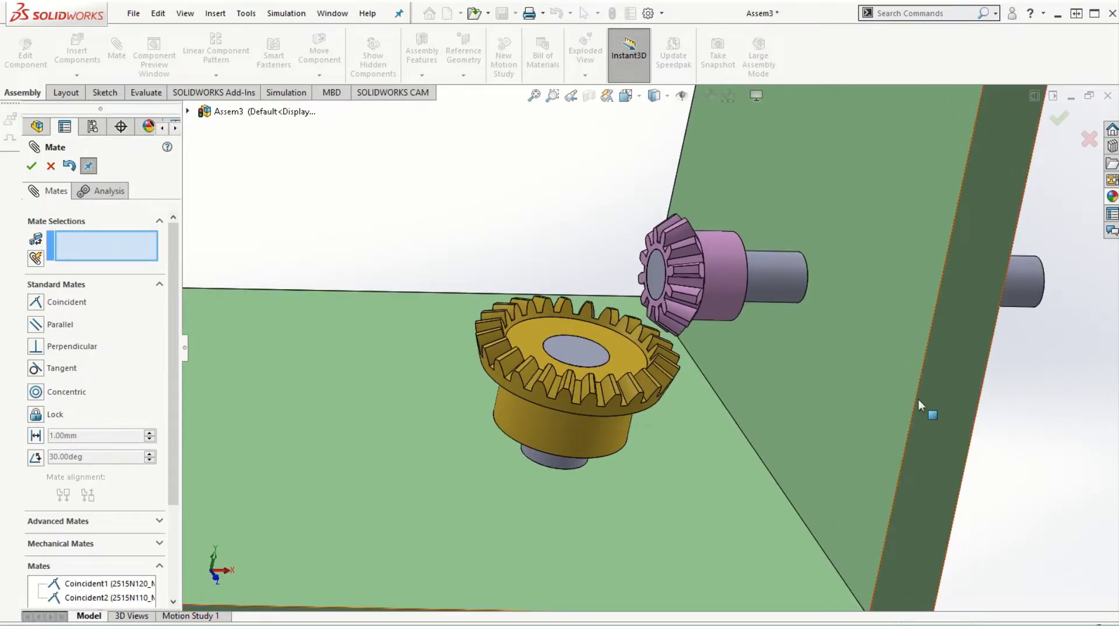
{"action": "scroll", "coordinate": [916, 396], "scroll_direction": "down", "scroll_amount": 2}
{"action": "scroll", "coordinate": [914, 393], "scroll_direction": "up", "scroll_amount": 2}
{"action": "scroll", "coordinate": [739, 135], "scroll_direction": "down", "scroll_amount": 1}
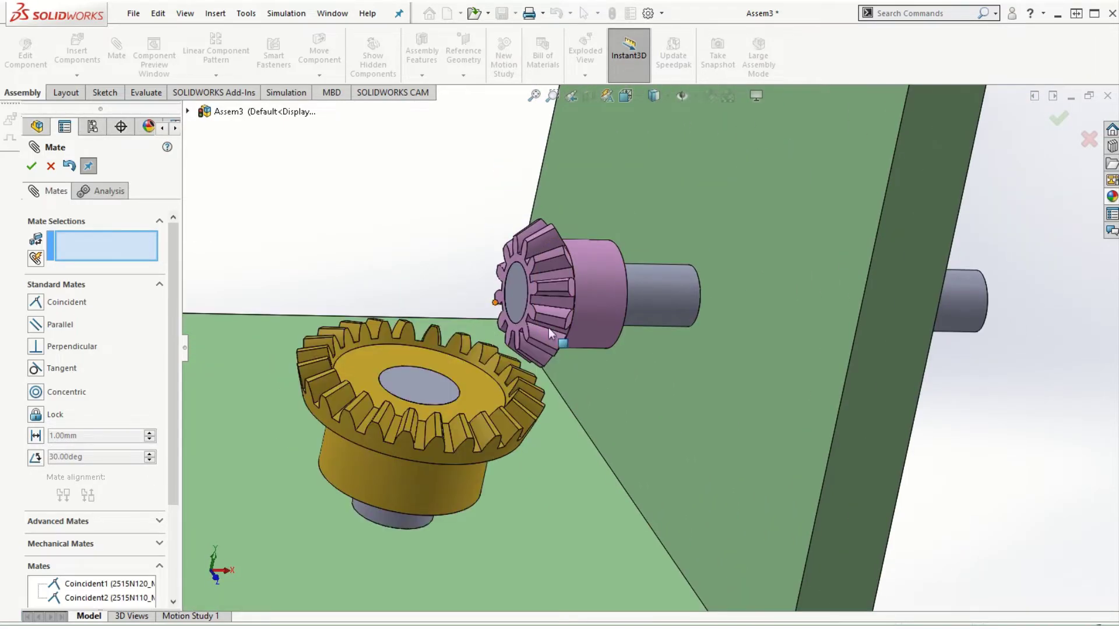
{"action": "right_click", "coordinate": [678, 376]}
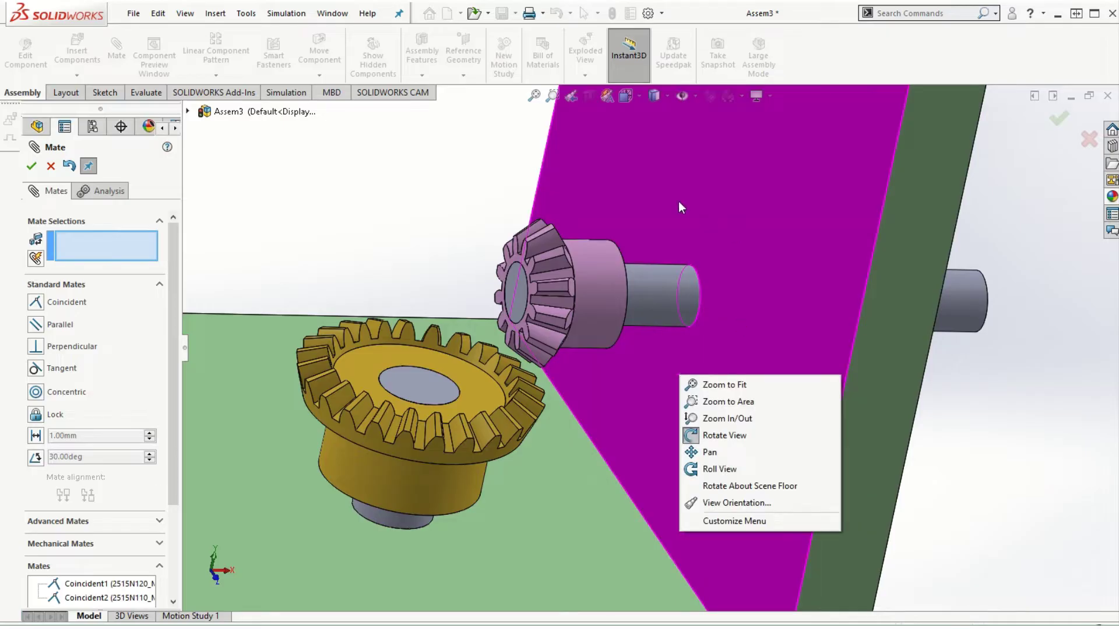
{"action": "left_click", "coordinate": [1037, 483]}
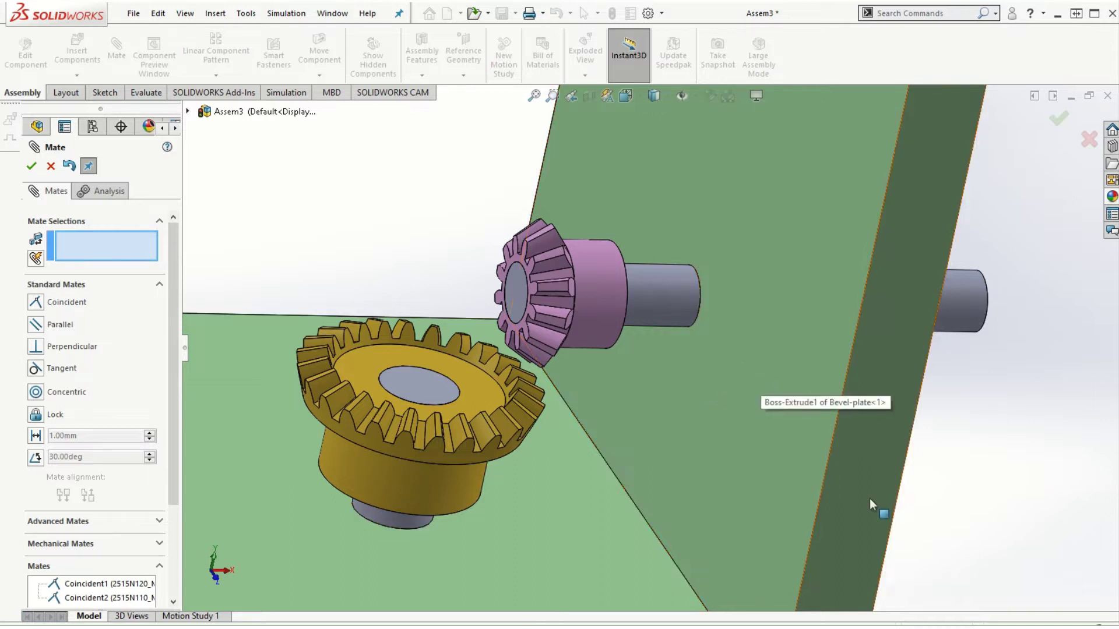
{"action": "left_click", "coordinate": [795, 244]}
{"action": "middle_click_drag", "start_coordinate": [1020, 471], "coordinate": [989, 474]}
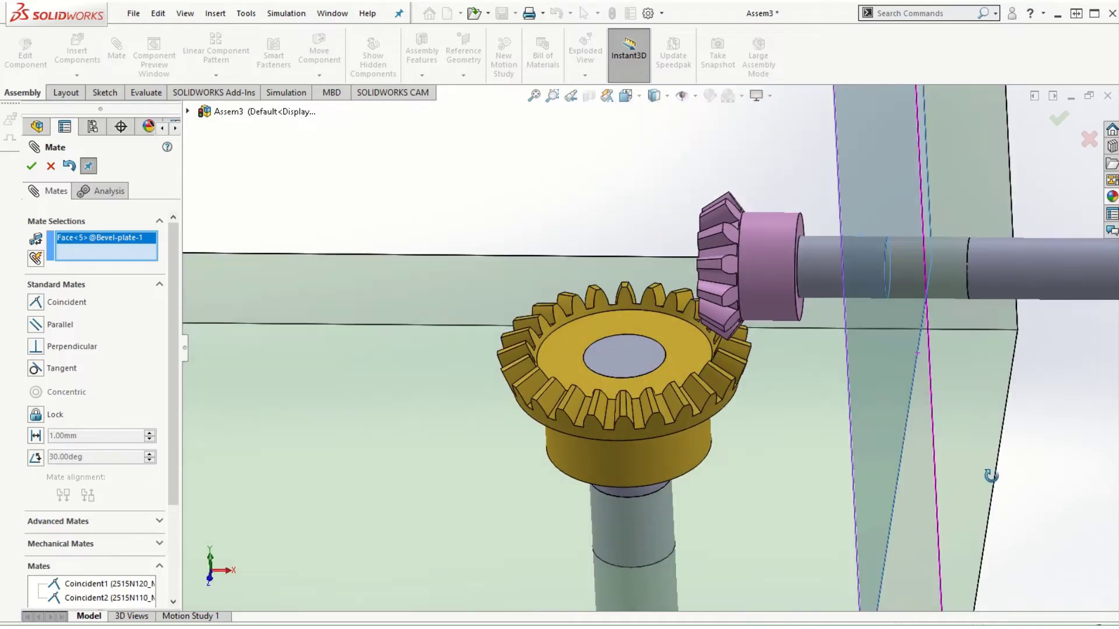
{"action": "scroll", "coordinate": [791, 260], "scroll_direction": "down", "scroll_amount": 5}
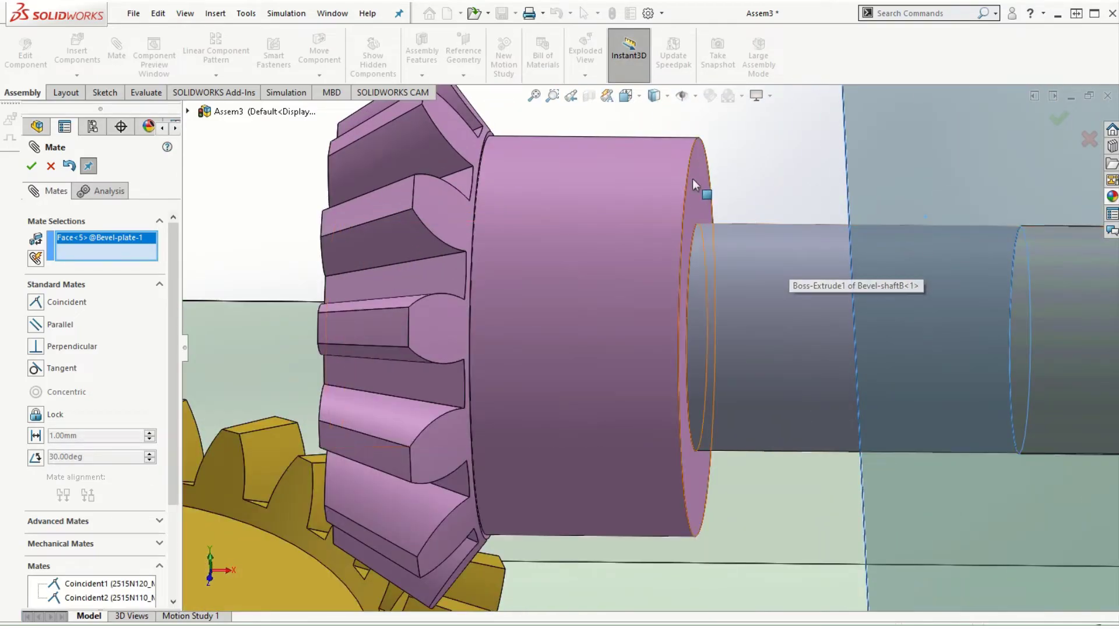
{"action": "left_click", "coordinate": [694, 180]}
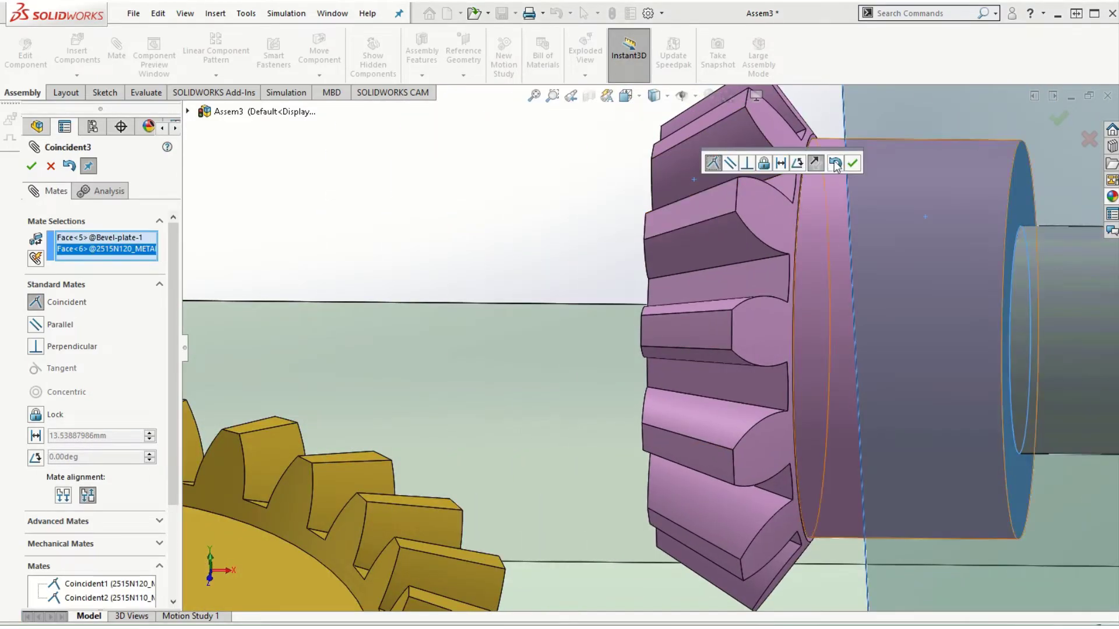
{"action": "left_click", "coordinate": [780, 163]}
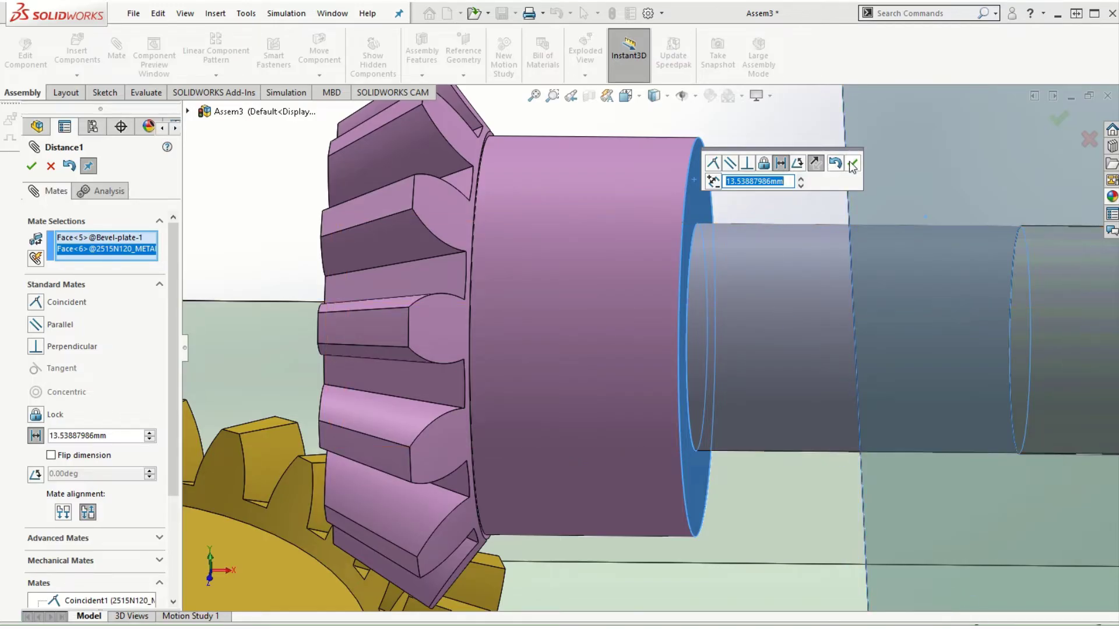
{"action": "left_click", "coordinate": [69, 166]}
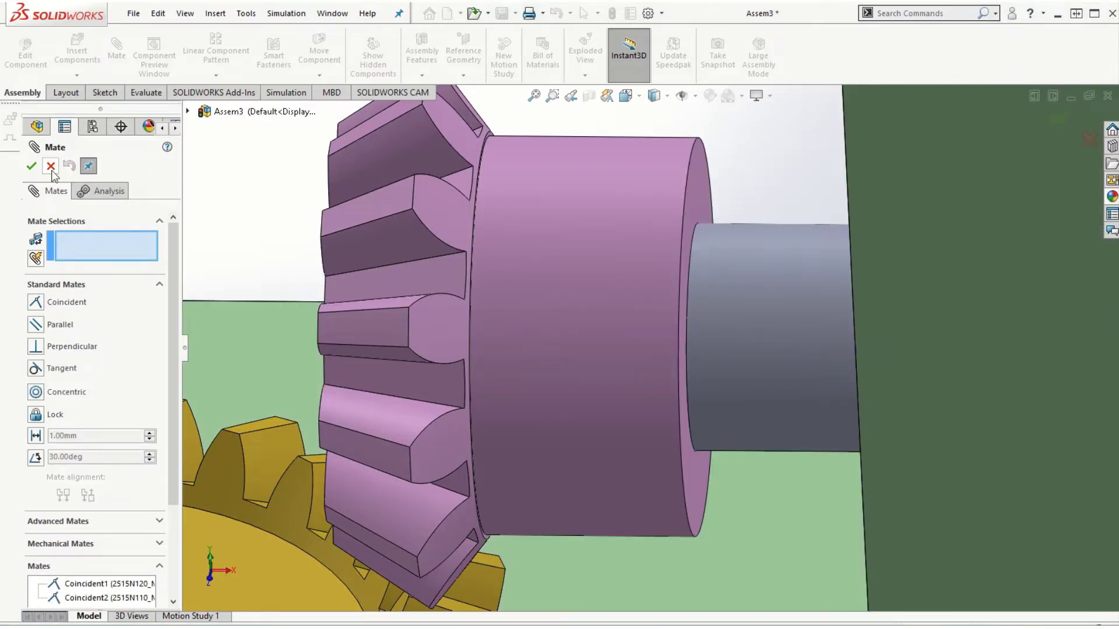
{"action": "left_click", "coordinate": [50, 168]}
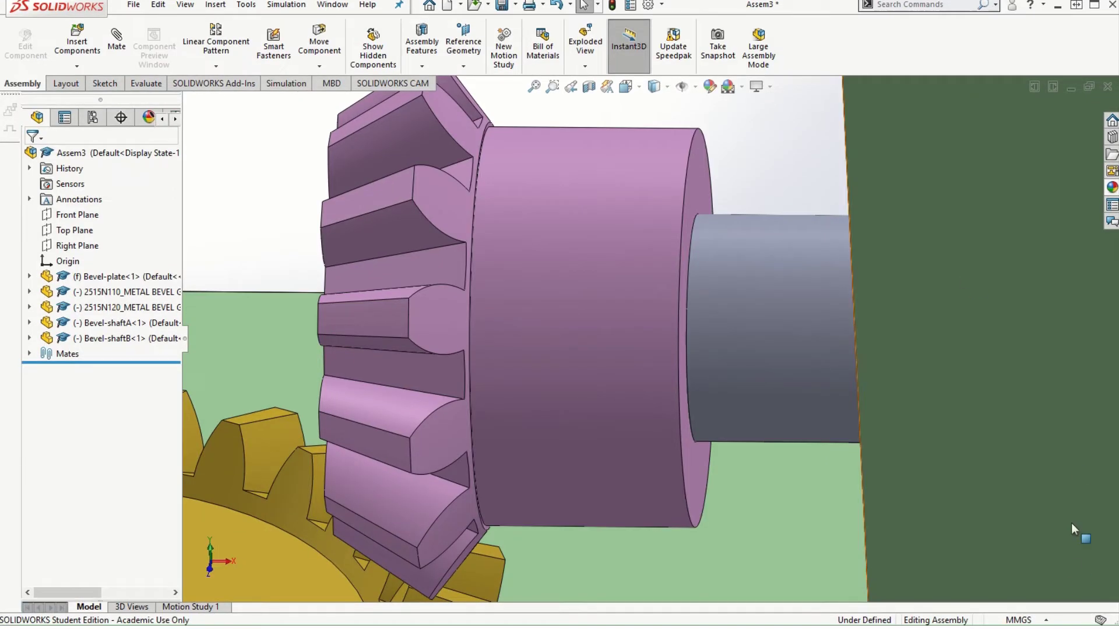
- Switch the assembly's unit system to IPS (inch, pound, second)
{"action": "left_click", "coordinate": [1043, 621]}
{"action": "left_click", "coordinate": [1002, 577]}
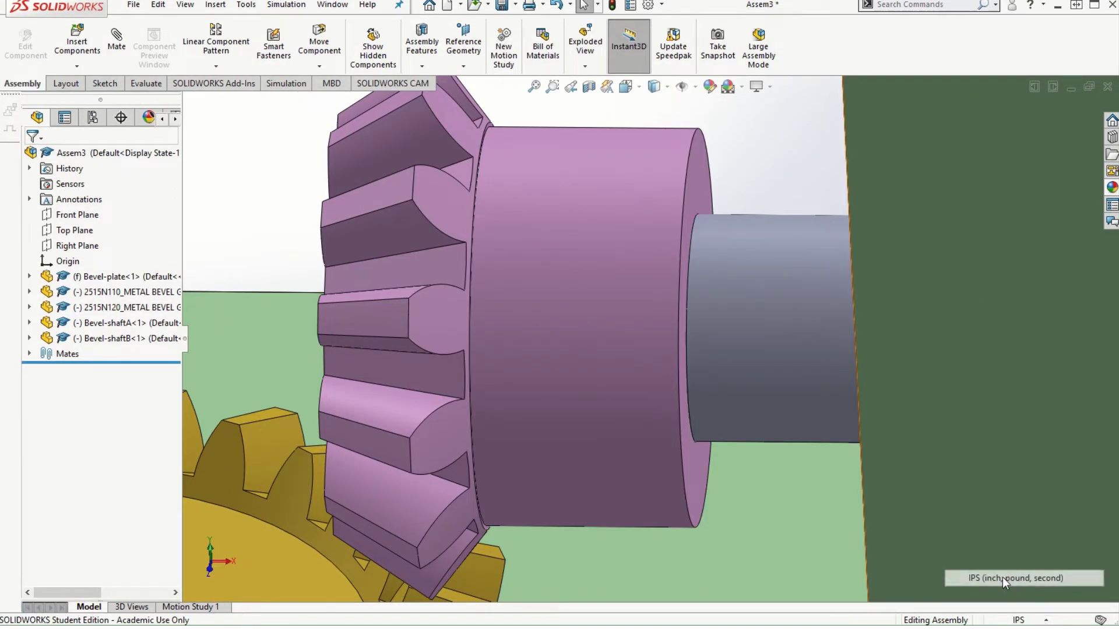
{"action": "scroll", "coordinate": [741, 398], "scroll_direction": "up", "scroll_amount": 5}
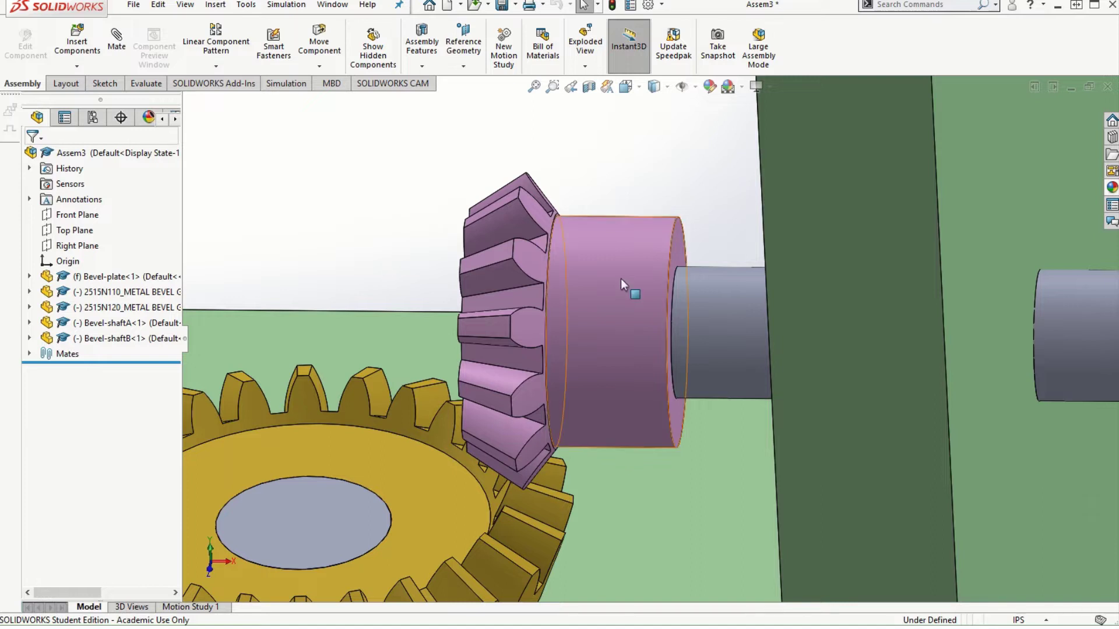
- Add a 0.5 in distance mate between the hub end face of the 2515N120 gear and the inner face of the plate's vertical leg
{"action": "left_click_drag", "start_coordinate": [628, 289], "coordinate": [602, 287]}
{"action": "left_click", "coordinate": [289, 165]}
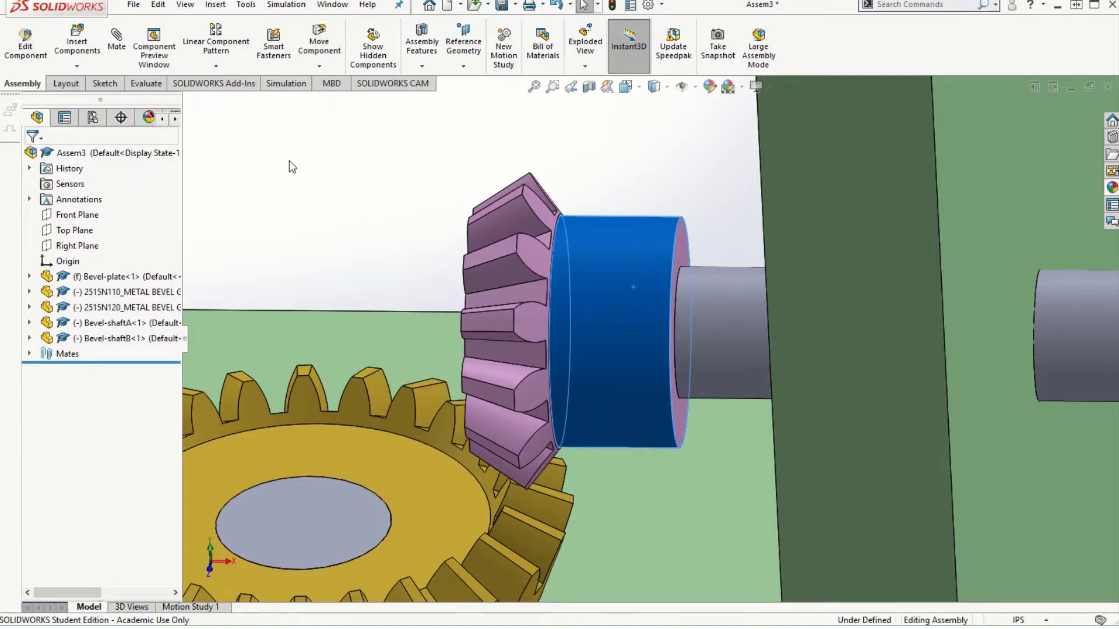
{"action": "left_click", "coordinate": [117, 42]}
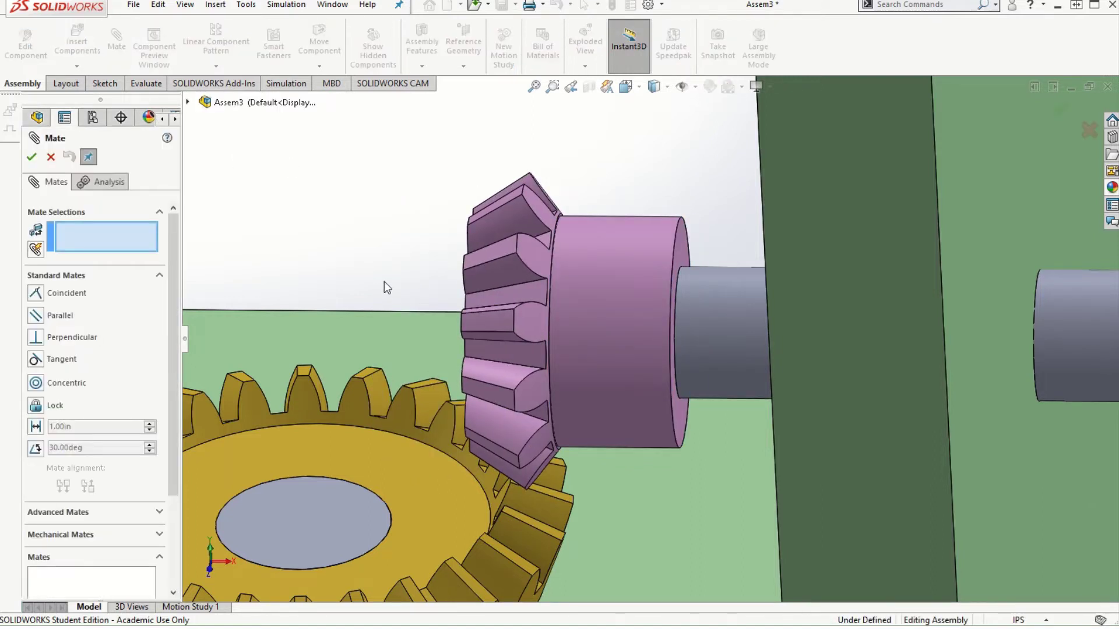
{"action": "left_click", "coordinate": [683, 239]}
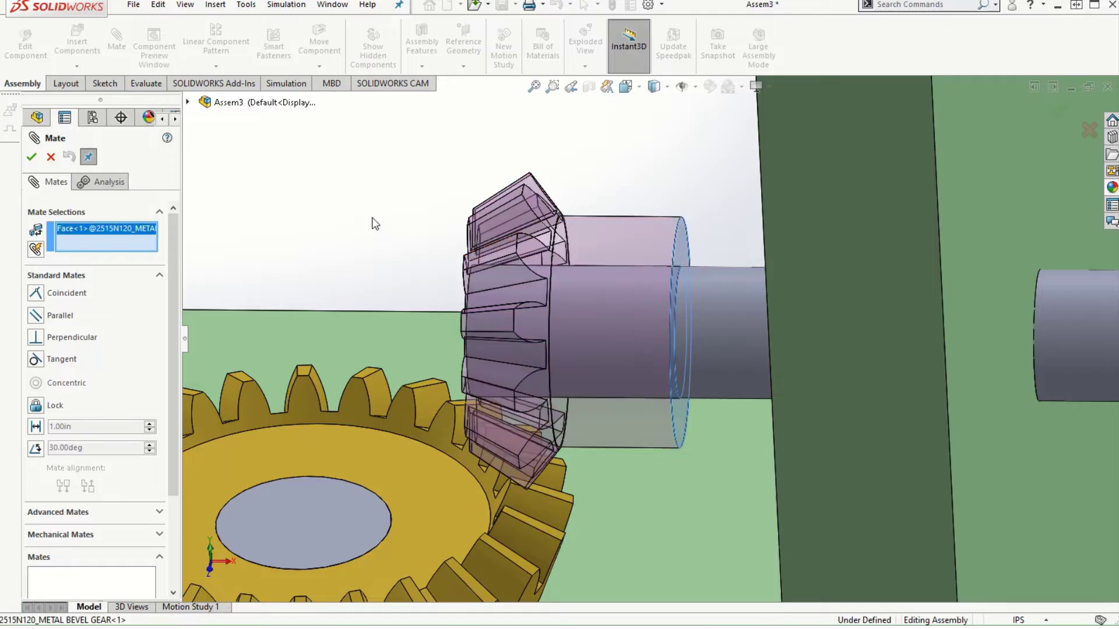
{"action": "middle_click_drag", "start_coordinate": [375, 224], "coordinate": [370, 252]}
{"action": "left_click", "coordinate": [1001, 278]}
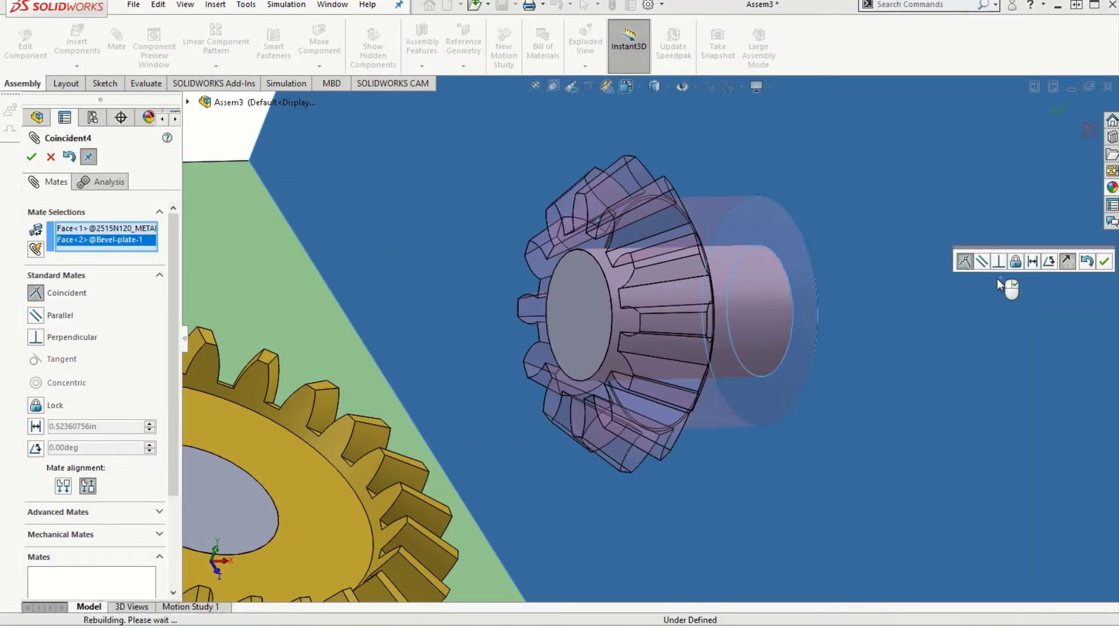
{"action": "left_click", "coordinate": [1037, 262]}
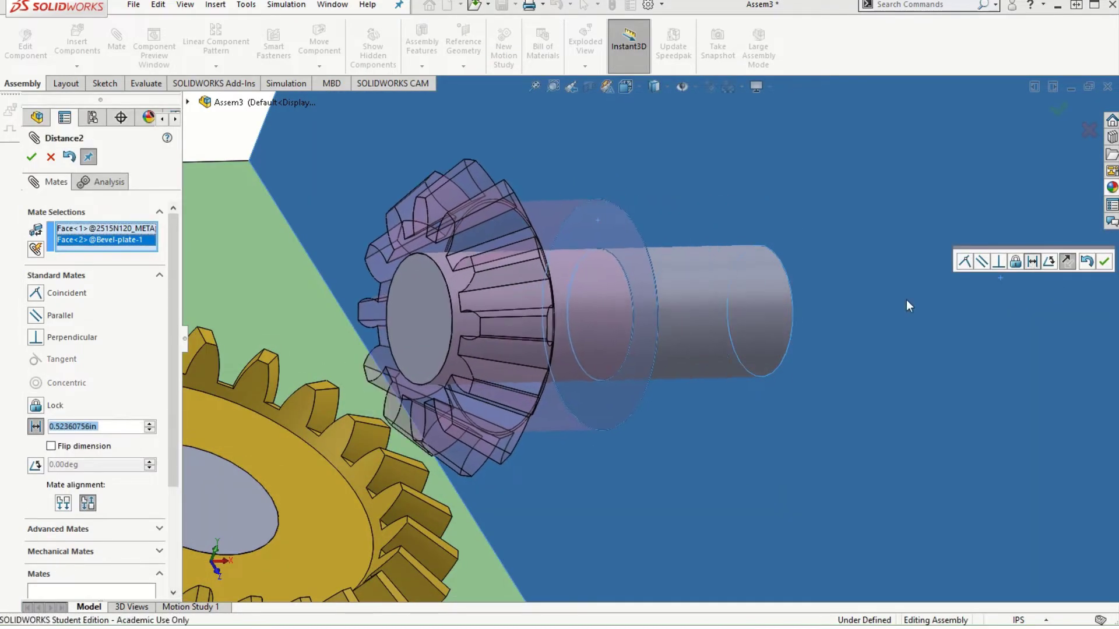
{"action": "type", "text": "0."}
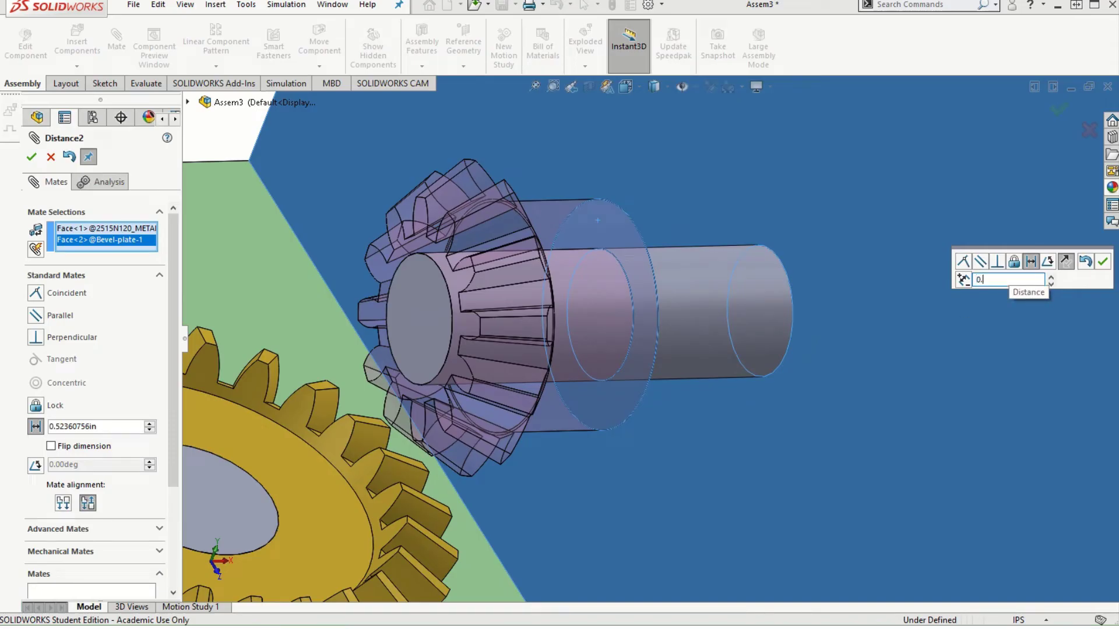
{"action": "type", "text": "5"}
{"action": "key", "text": "Return"}
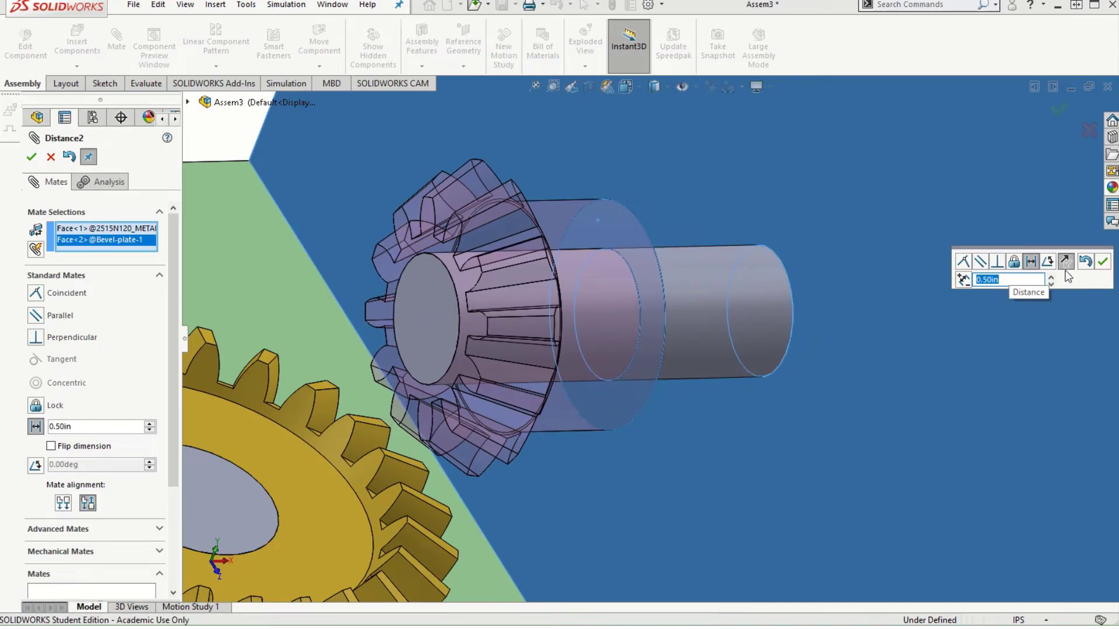
{"action": "left_click", "coordinate": [1102, 261]}
- Slide the 2515N110 gear upward along its axis until its teeth reach the 2515N120 gear
{"action": "scroll", "coordinate": [673, 366], "scroll_direction": "up", "scroll_amount": 3}
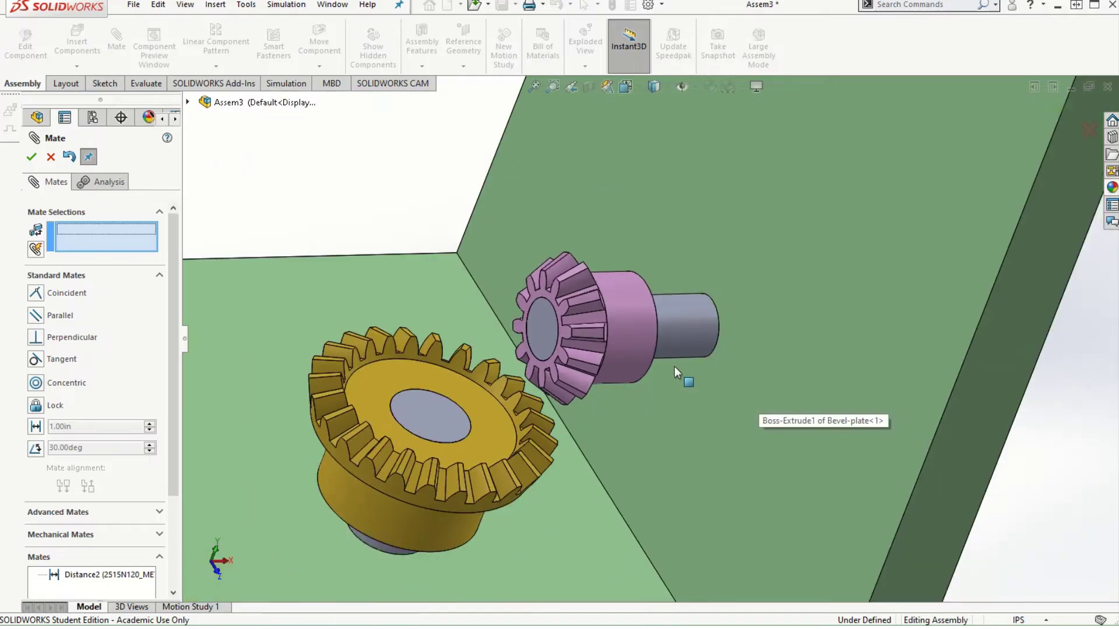
{"action": "middle_click_drag", "start_coordinate": [674, 366], "coordinate": [494, 398]}
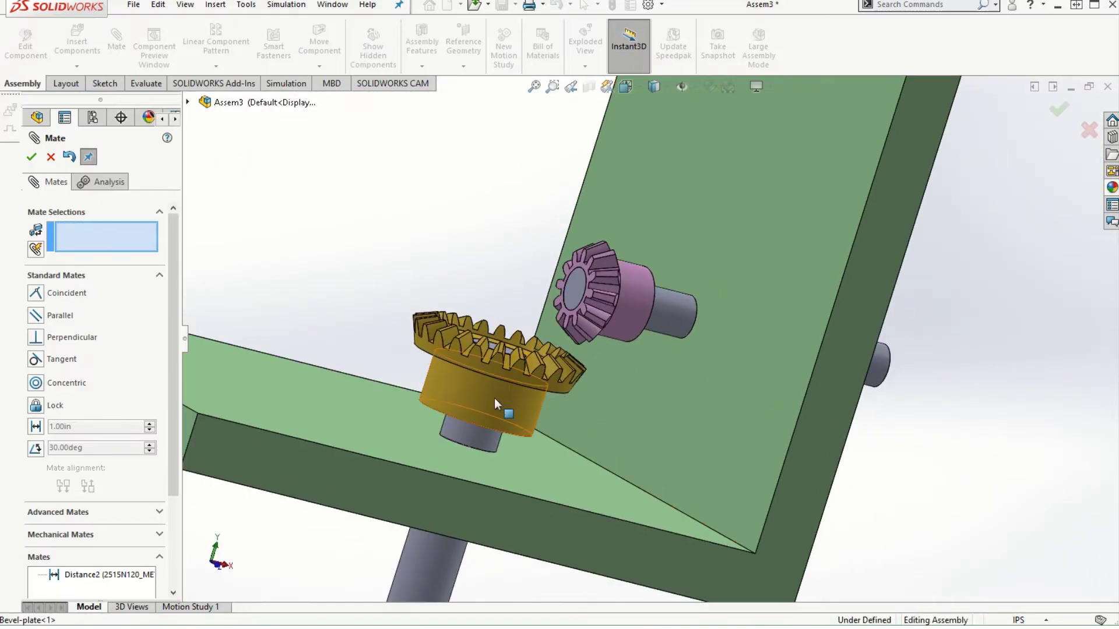
{"action": "left_click_drag", "start_coordinate": [494, 397], "coordinate": [507, 359]}
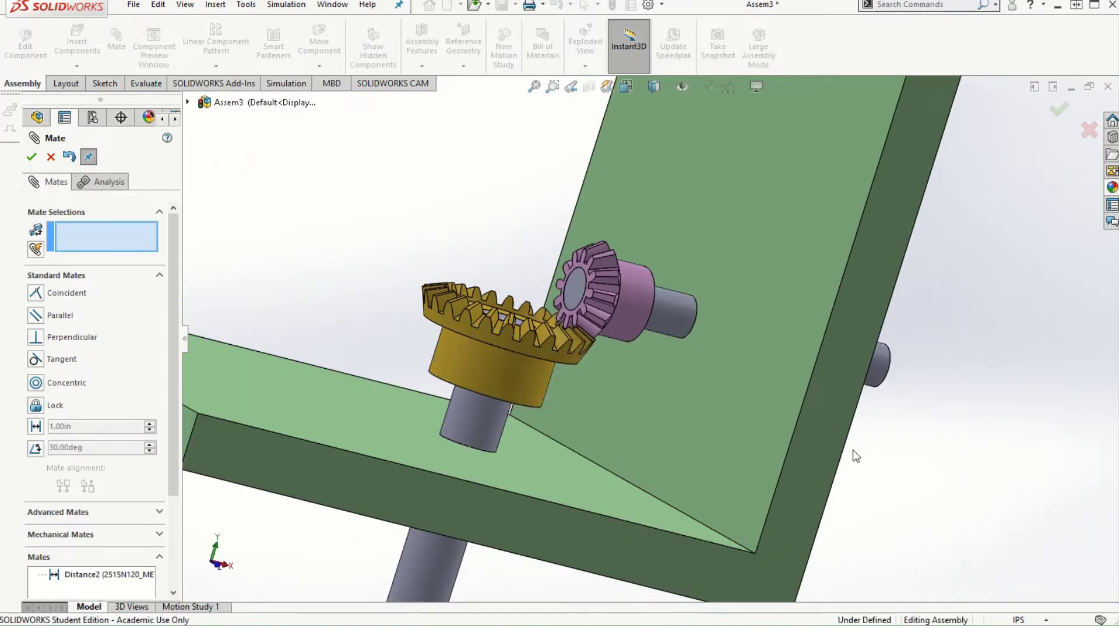
- Add a 0.5 in distance mate between the plate's horizontal upper face and the lower hub face of the 2515N110 gear, then finish mating
{"action": "middle_click_drag", "start_coordinate": [889, 490], "coordinate": [450, 416]}
{"action": "scroll", "coordinate": [490, 393], "scroll_direction": "down", "scroll_amount": 5}
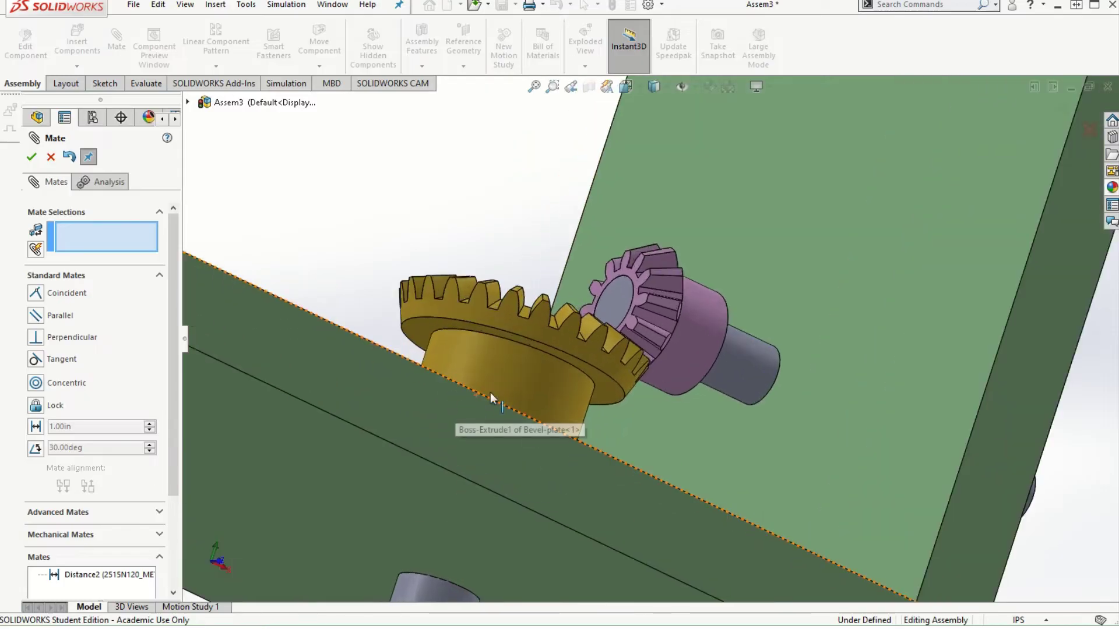
{"action": "scroll", "coordinate": [648, 401], "scroll_direction": "up", "scroll_amount": 8}
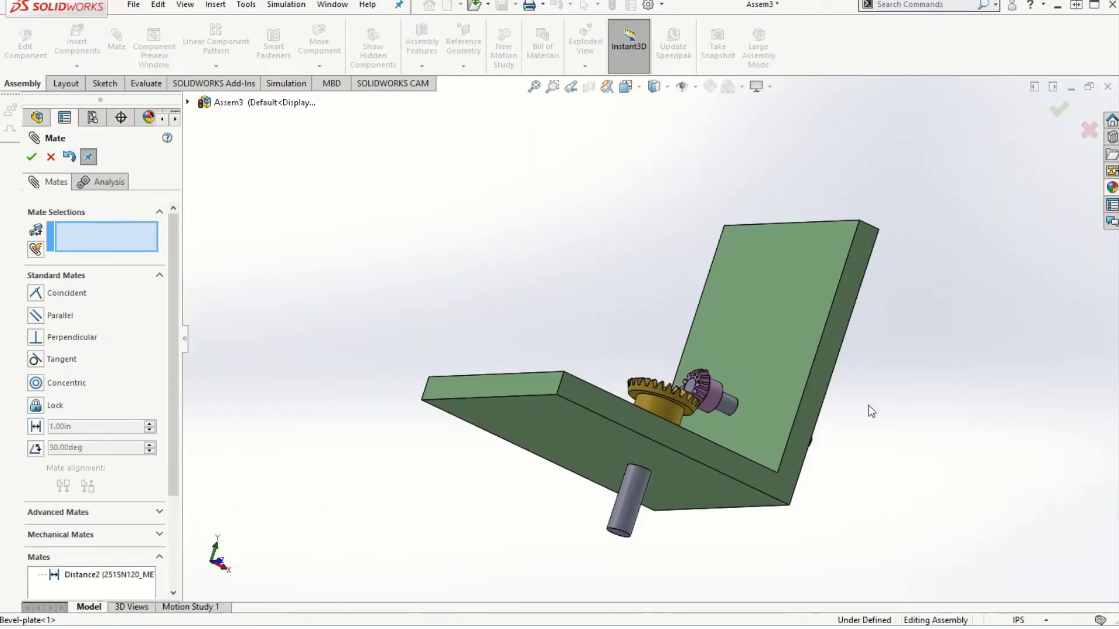
{"action": "middle_click_drag", "start_coordinate": [868, 405], "coordinate": [851, 439]}
{"action": "scroll", "coordinate": [664, 455], "scroll_direction": "down", "scroll_amount": 8}
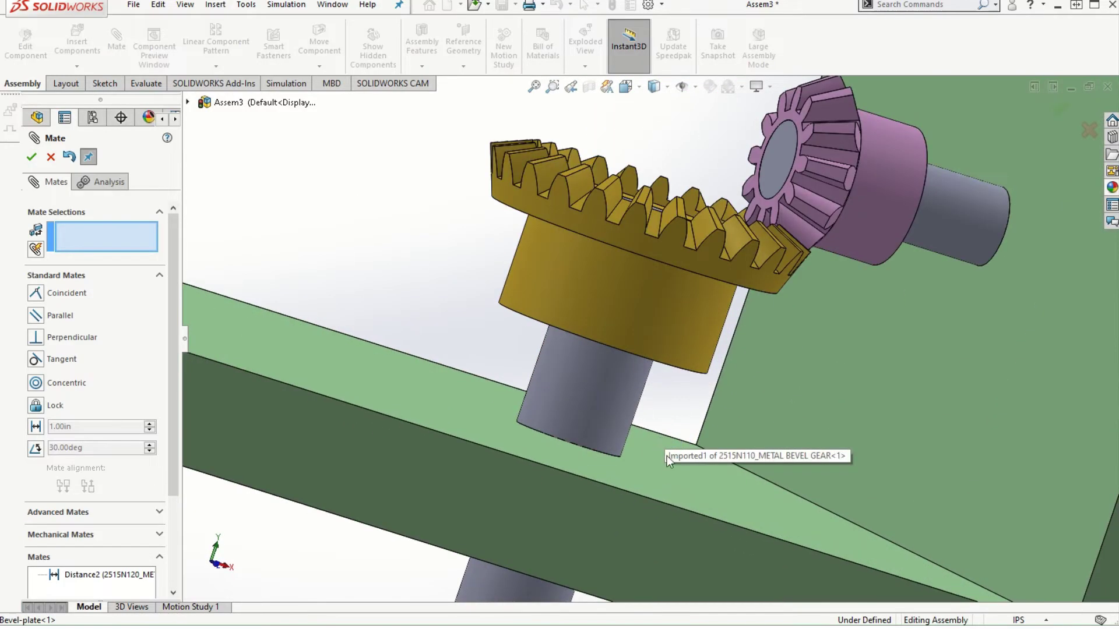
{"action": "left_click", "coordinate": [566, 419]}
{"action": "middle_click_drag", "start_coordinate": [428, 309], "coordinate": [482, 332]}
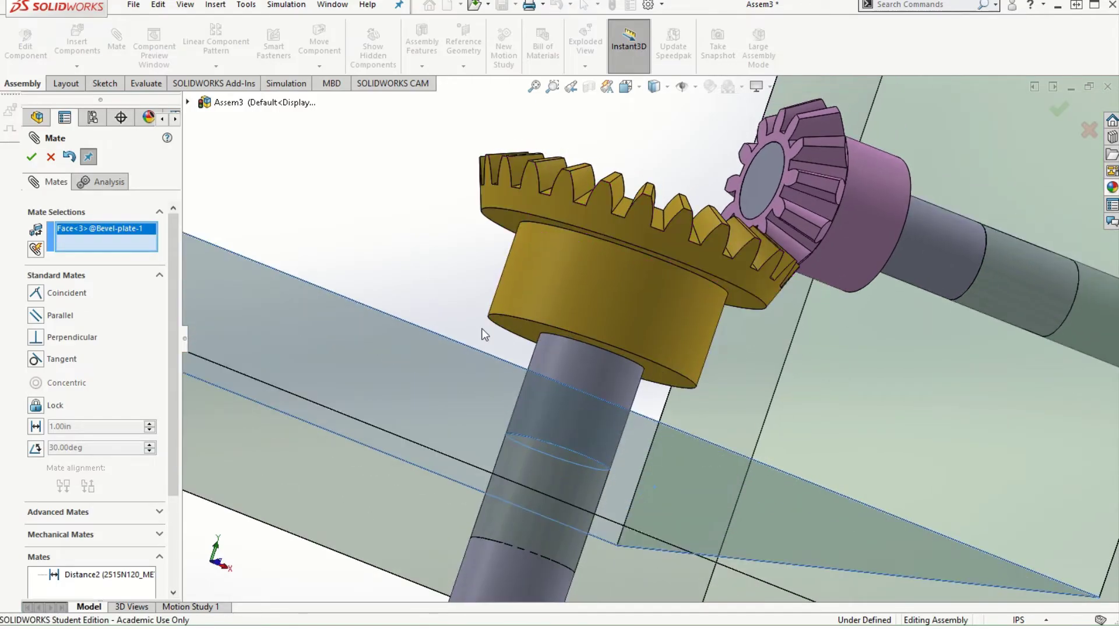
{"action": "left_click", "coordinate": [508, 323]}
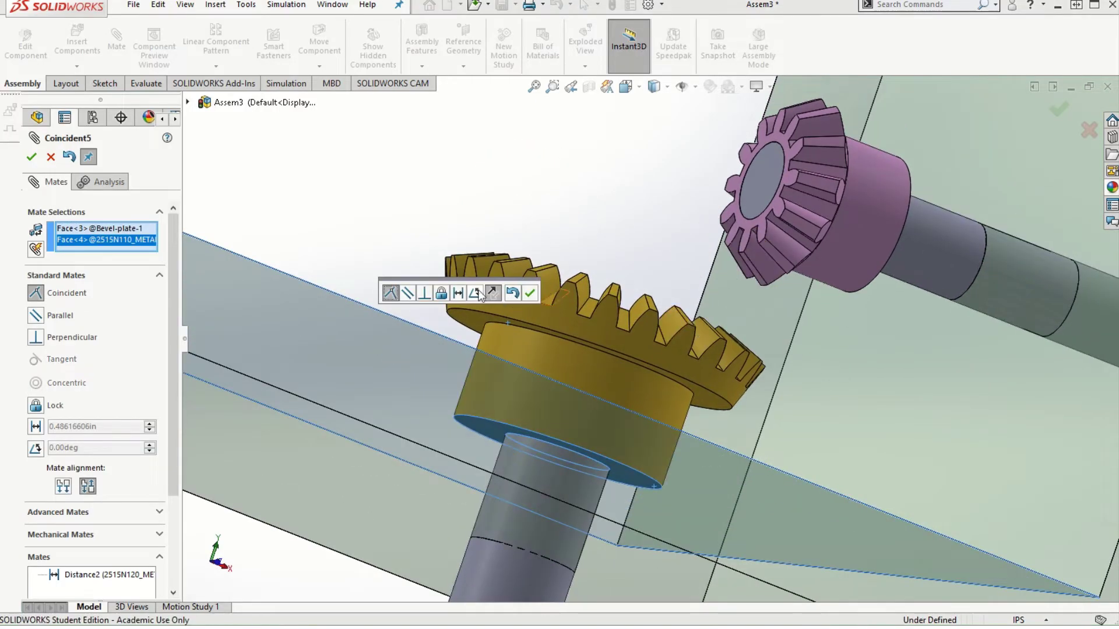
{"action": "left_click", "coordinate": [459, 293]}
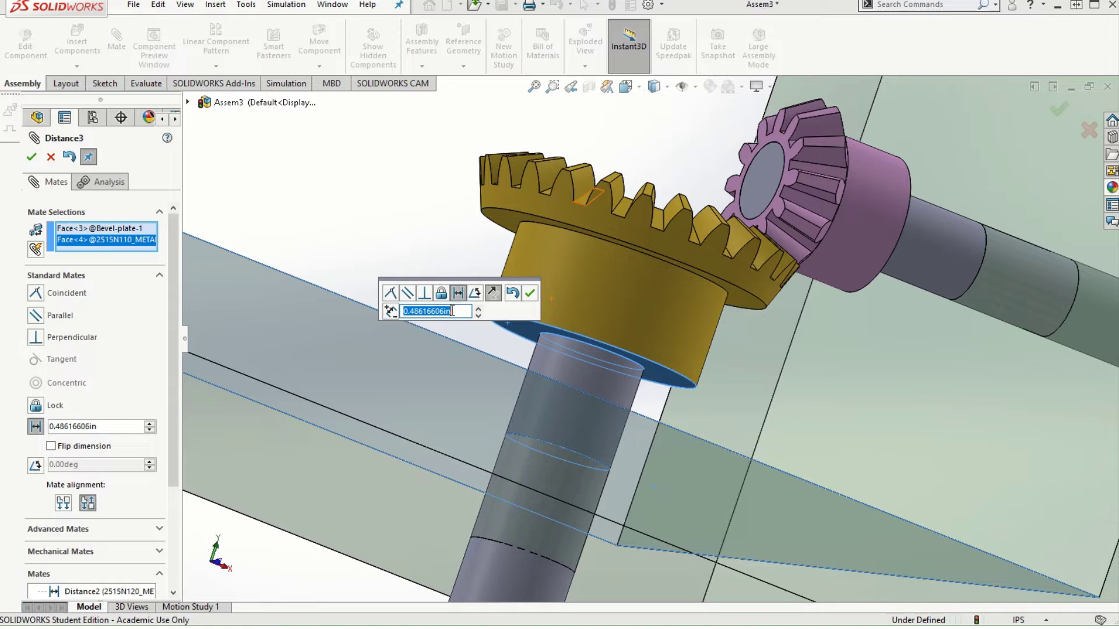
{"action": "type", "text": "0.5"}
{"action": "key", "text": "Return"}
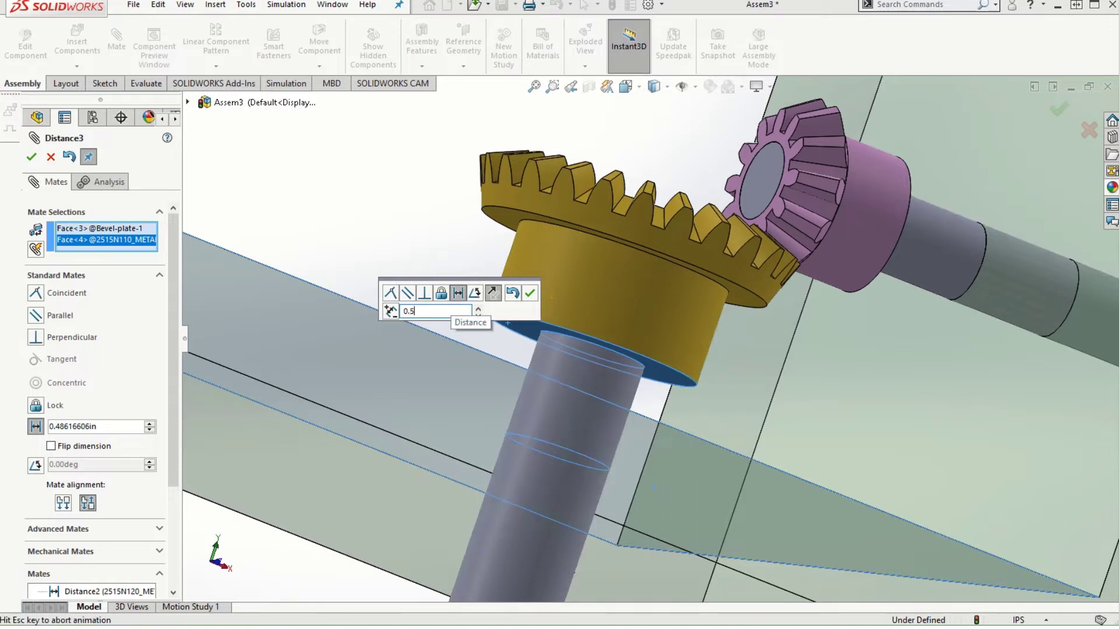
{"action": "left_click", "coordinate": [530, 293]}
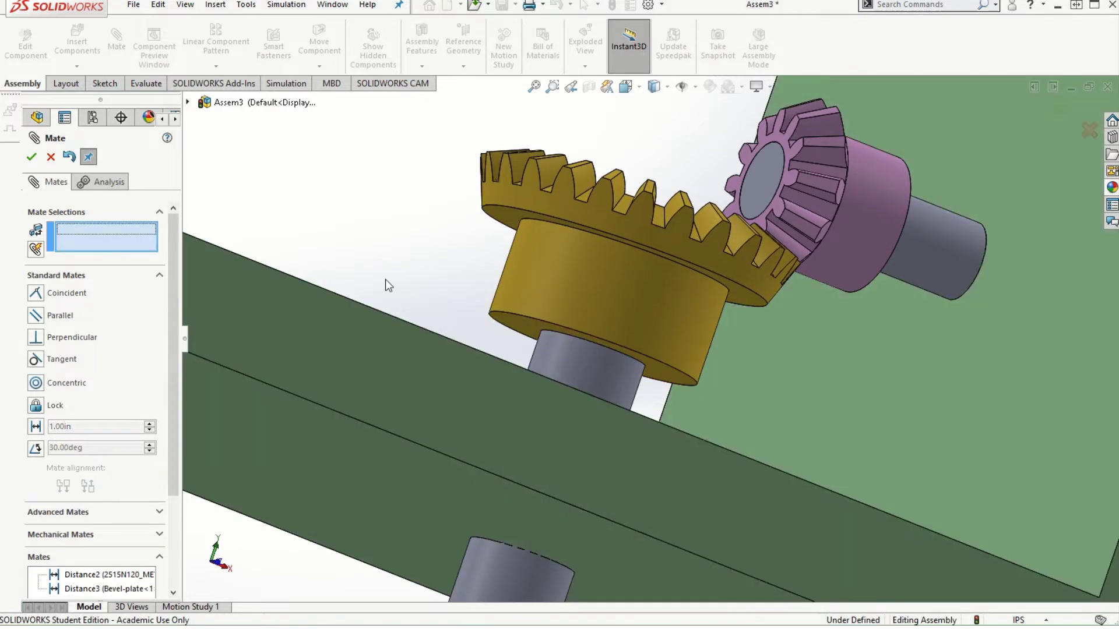
{"action": "left_click", "coordinate": [32, 157]}
- Start a mechanical gear mate using the circular bore edges of the 2515N110 and 2515N120 gears
{"action": "middle_click_drag", "start_coordinate": [588, 327], "coordinate": [549, 407]}
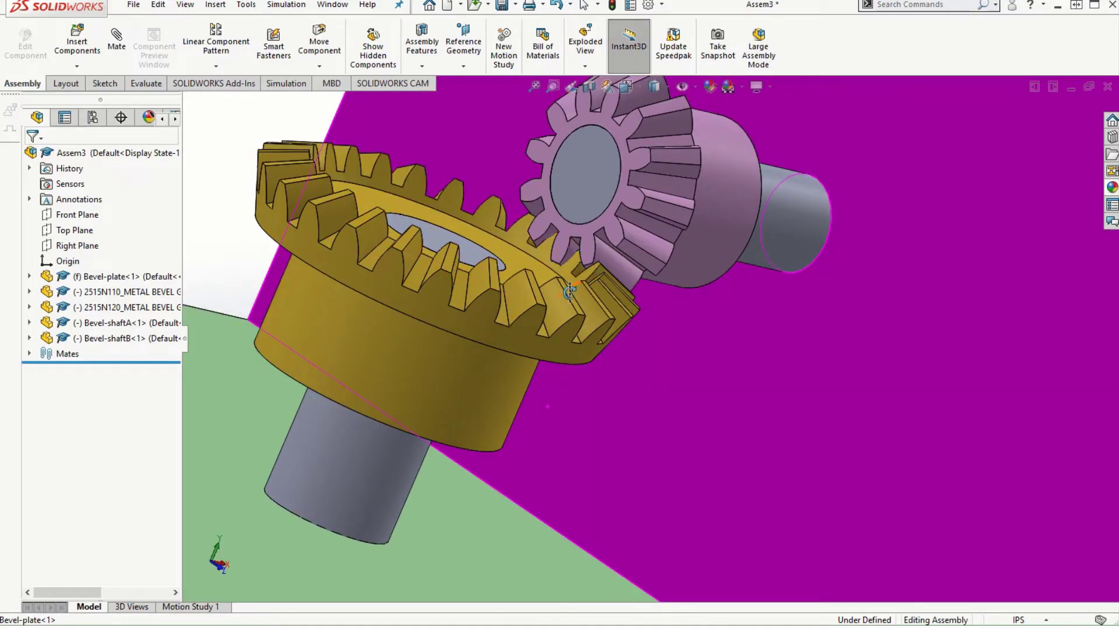
{"action": "scroll", "coordinate": [613, 331], "scroll_direction": "up", "scroll_amount": 3}
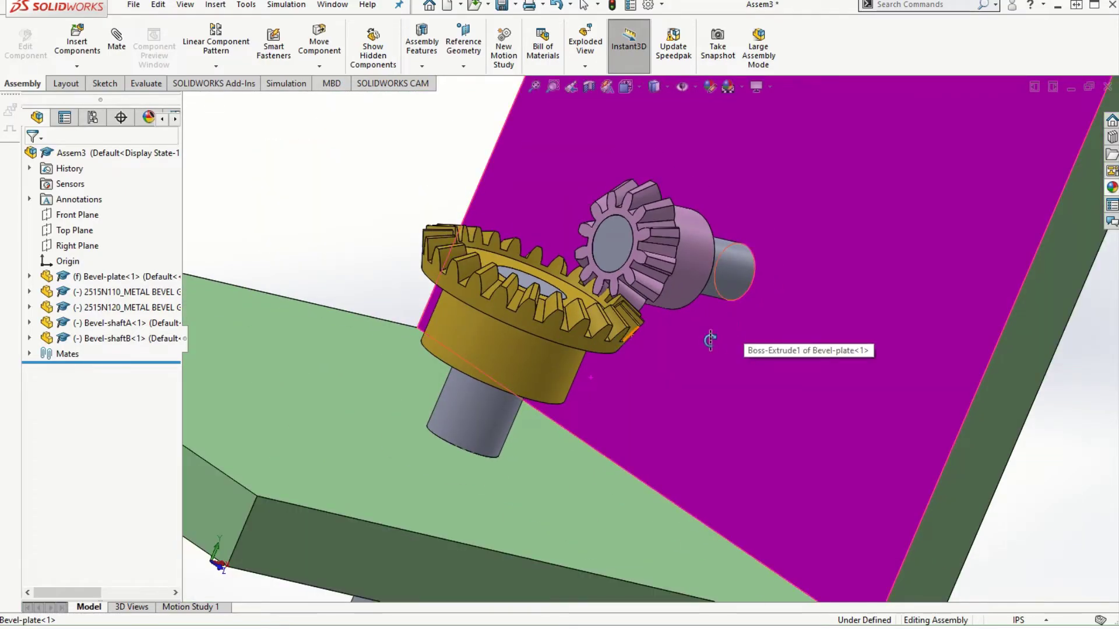
{"action": "scroll", "coordinate": [748, 383], "scroll_direction": "up", "scroll_amount": 2}
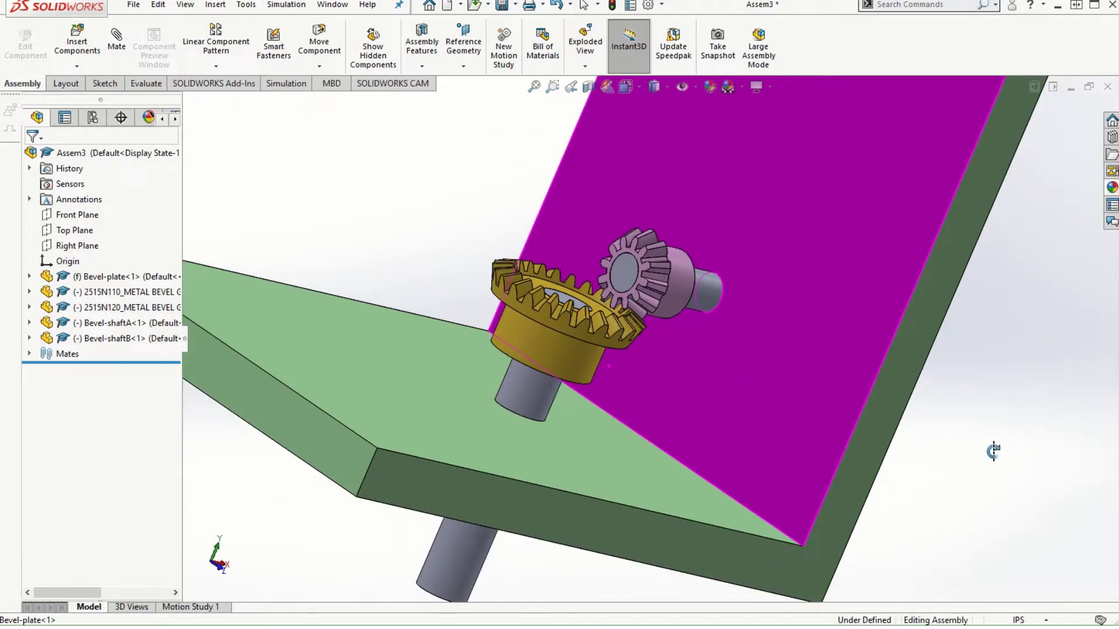
{"action": "middle_click_drag", "start_coordinate": [990, 451], "coordinate": [929, 432]}
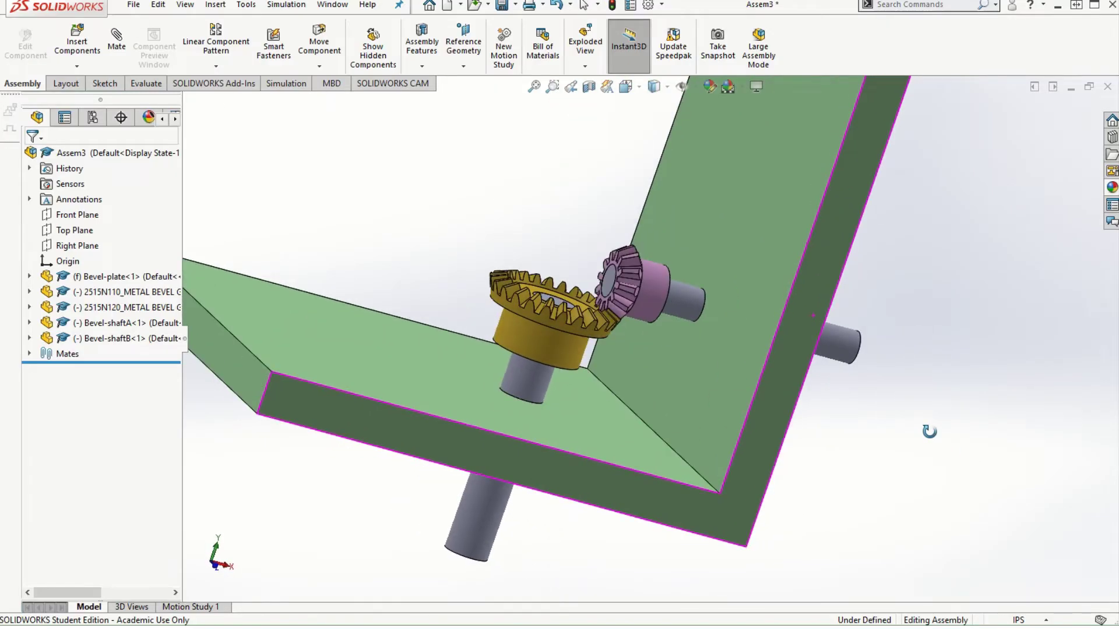
{"action": "left_click", "coordinate": [117, 38]}
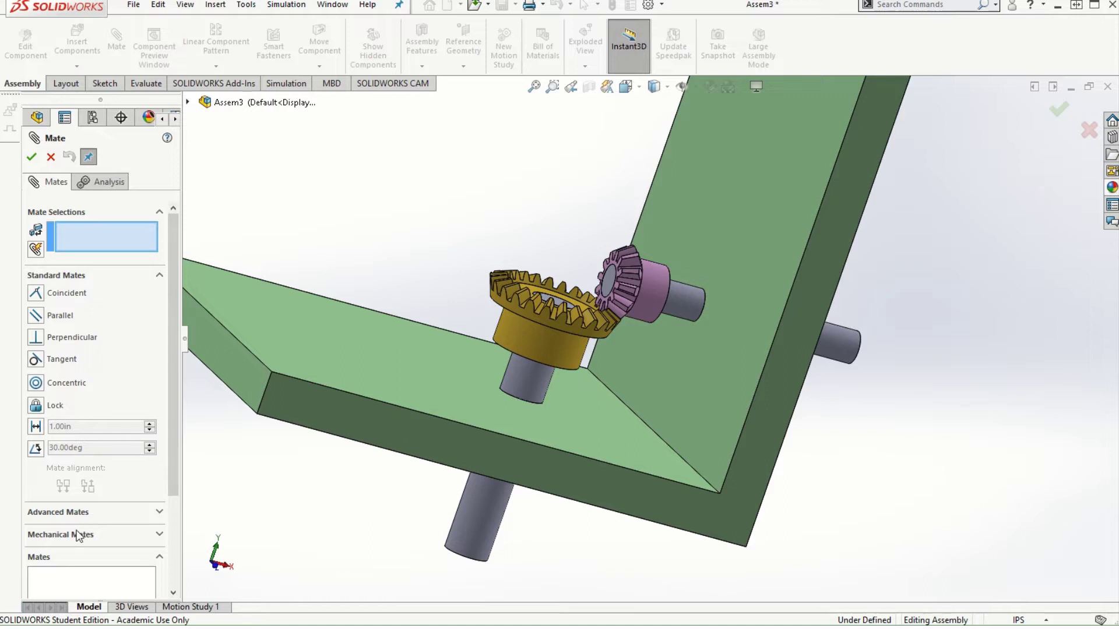
{"action": "left_click", "coordinate": [73, 536]}
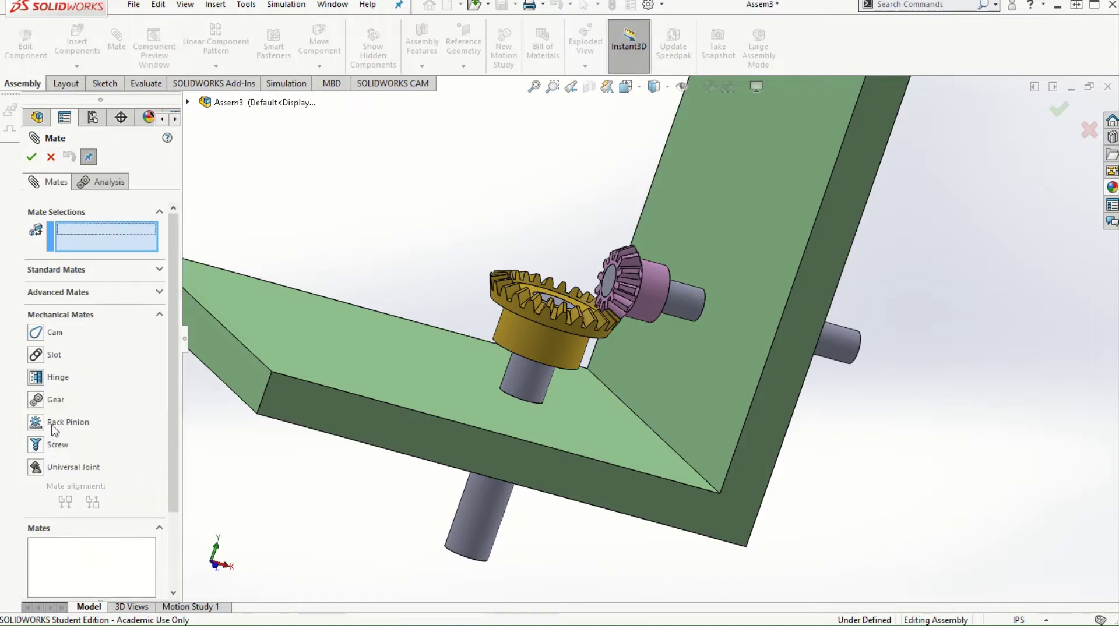
{"action": "left_click", "coordinate": [36, 401]}
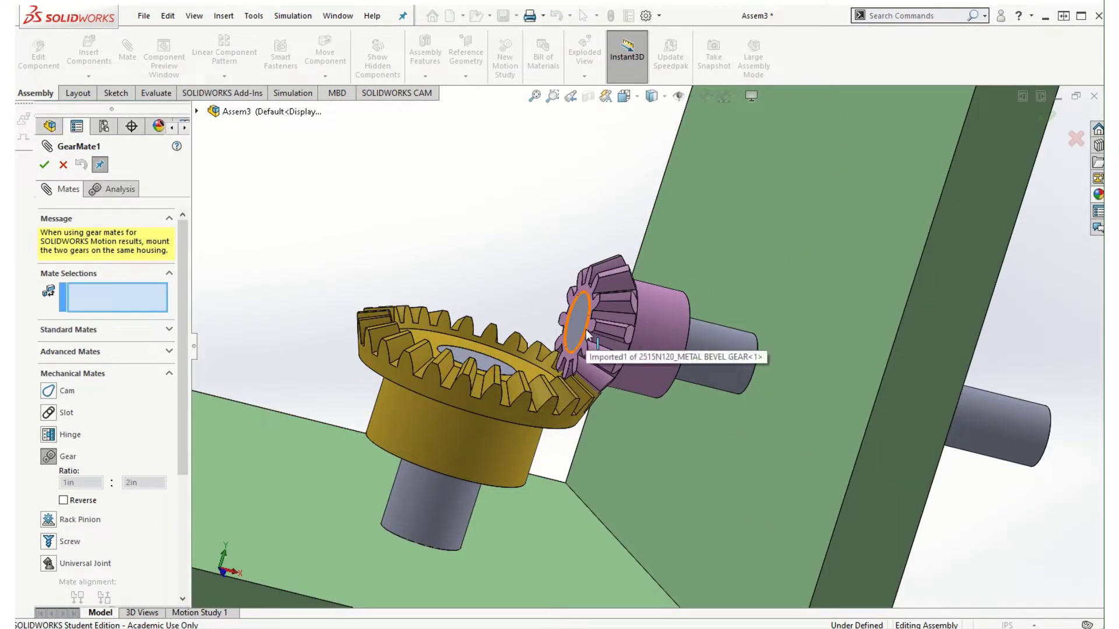
{"action": "left_click", "coordinate": [464, 353]}
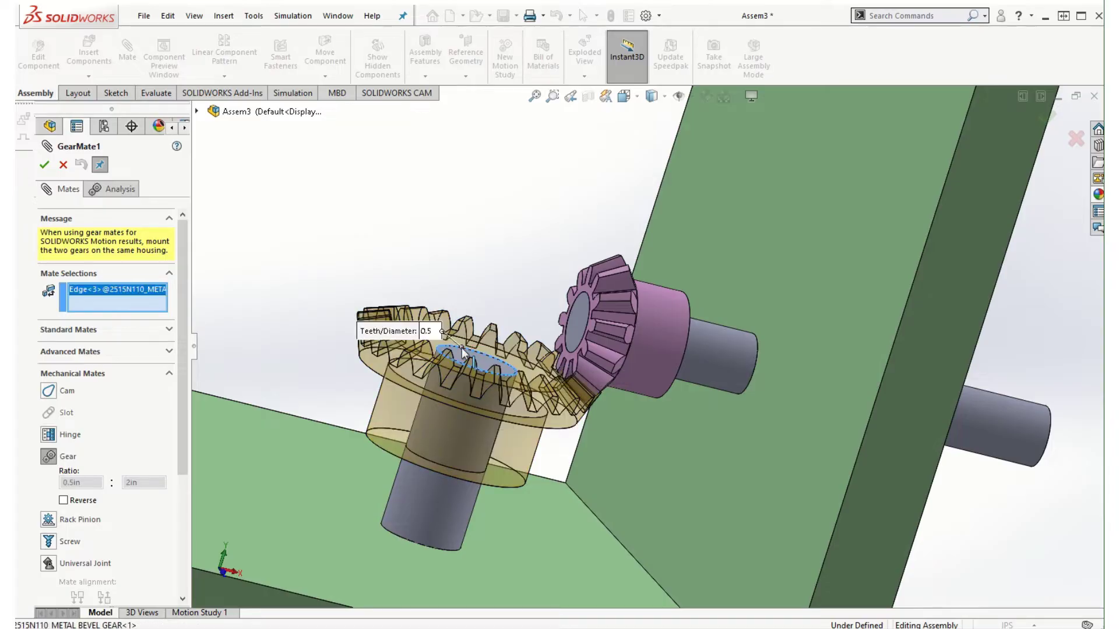
{"action": "left_click_drag", "start_coordinate": [192, 294], "coordinate": [269, 294]}
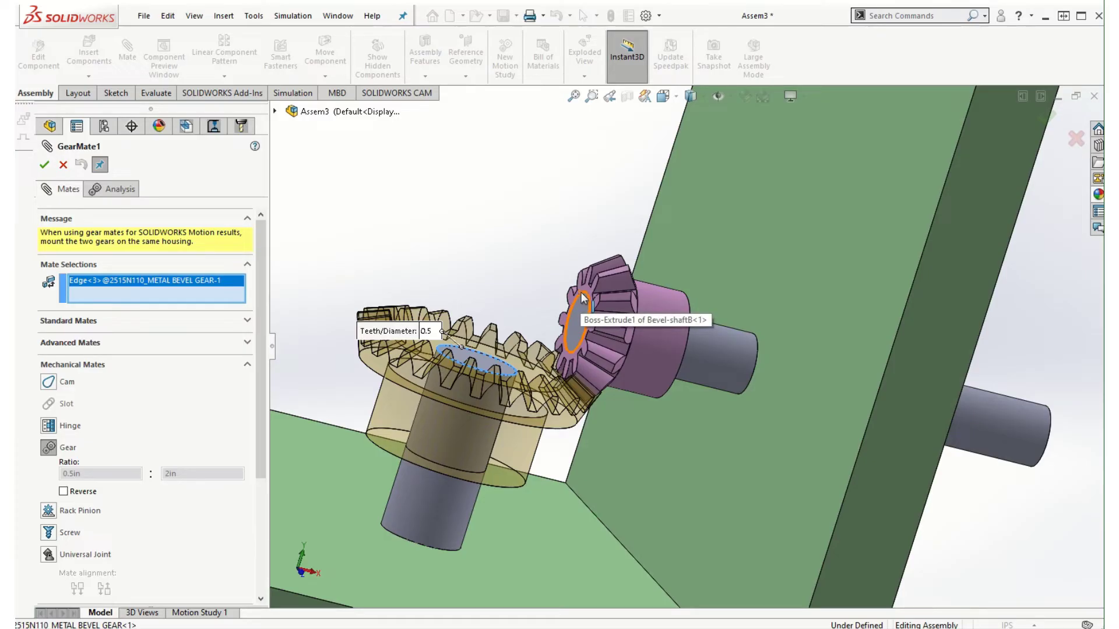
{"action": "right_click", "coordinate": [581, 294]}
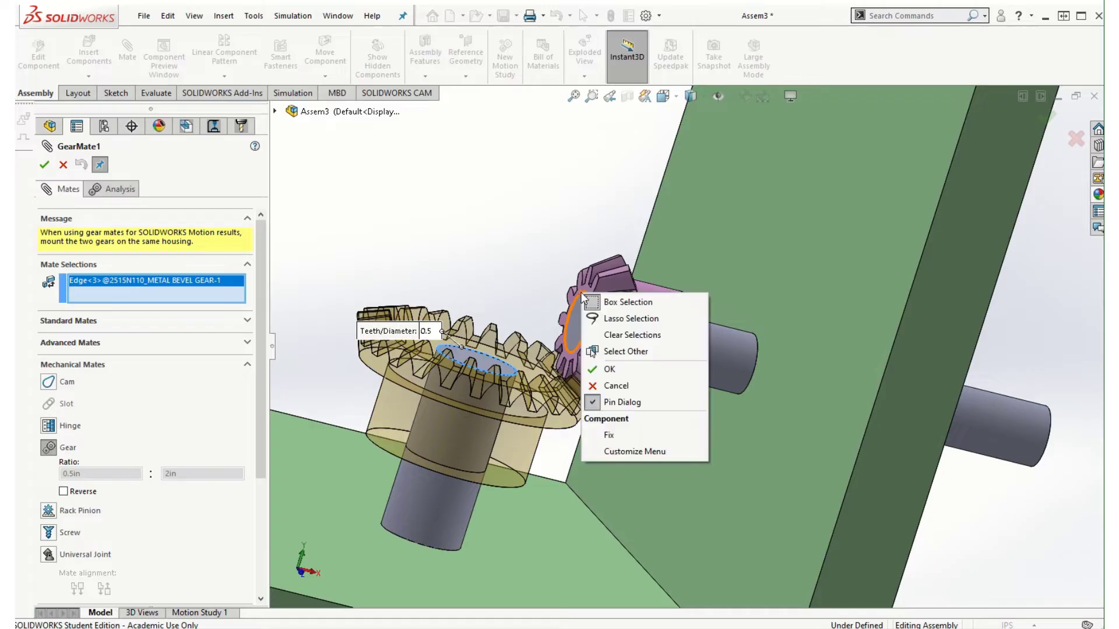
{"action": "left_click", "coordinate": [633, 350]}
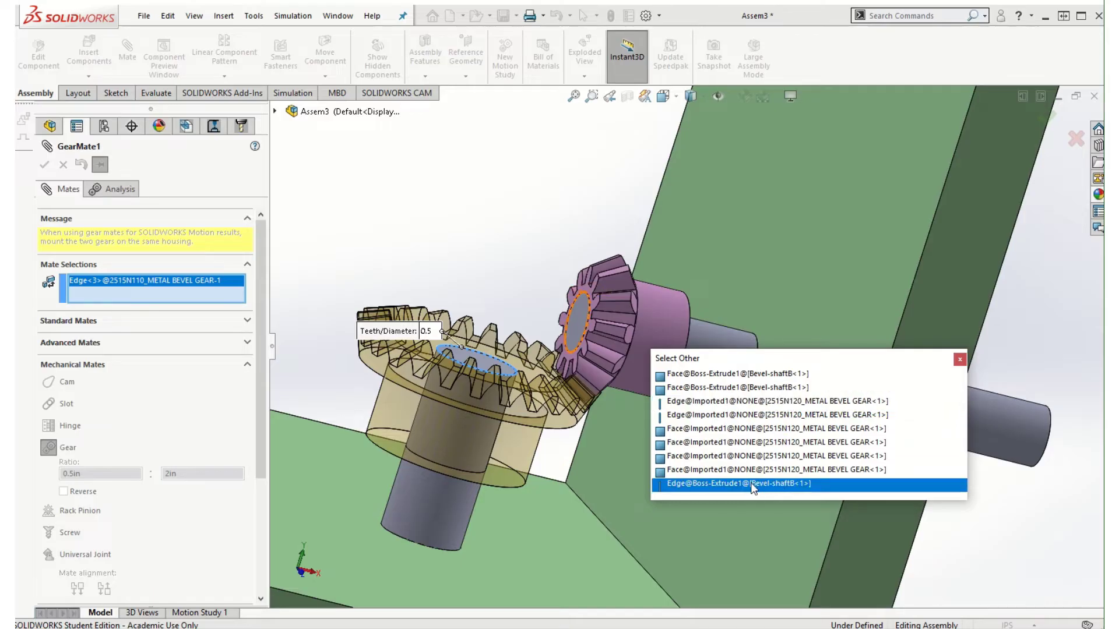
{"action": "left_click", "coordinate": [762, 402]}
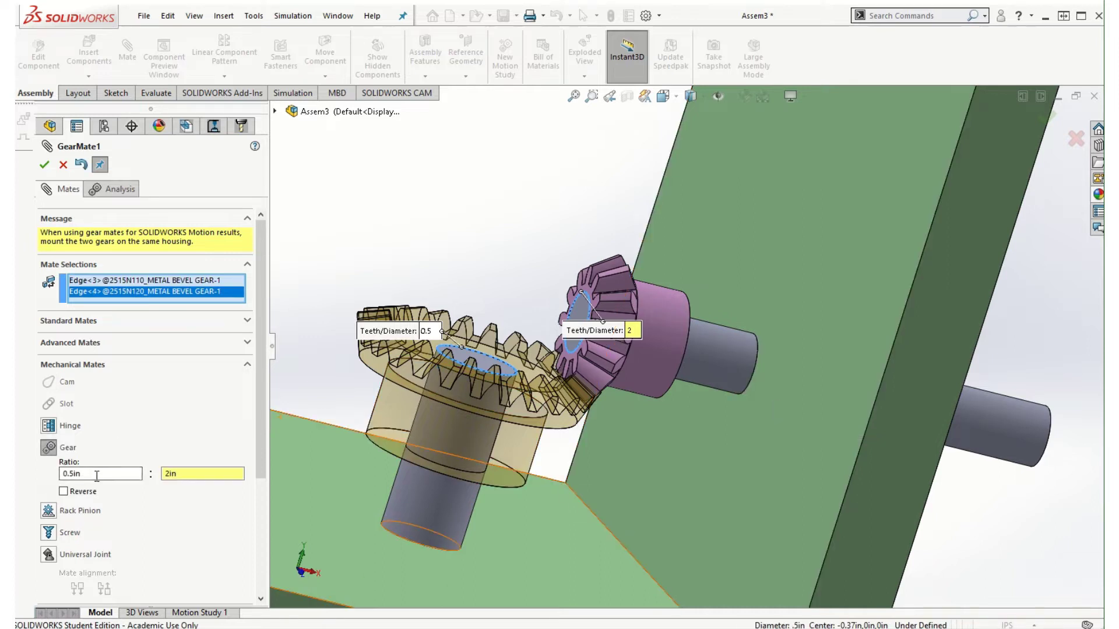
- Set the gear mate ratio to 2 in : 1 in for the 2515N110 and 2515N120 gears and accept the mate
{"action": "double_click", "coordinate": [65, 473]}
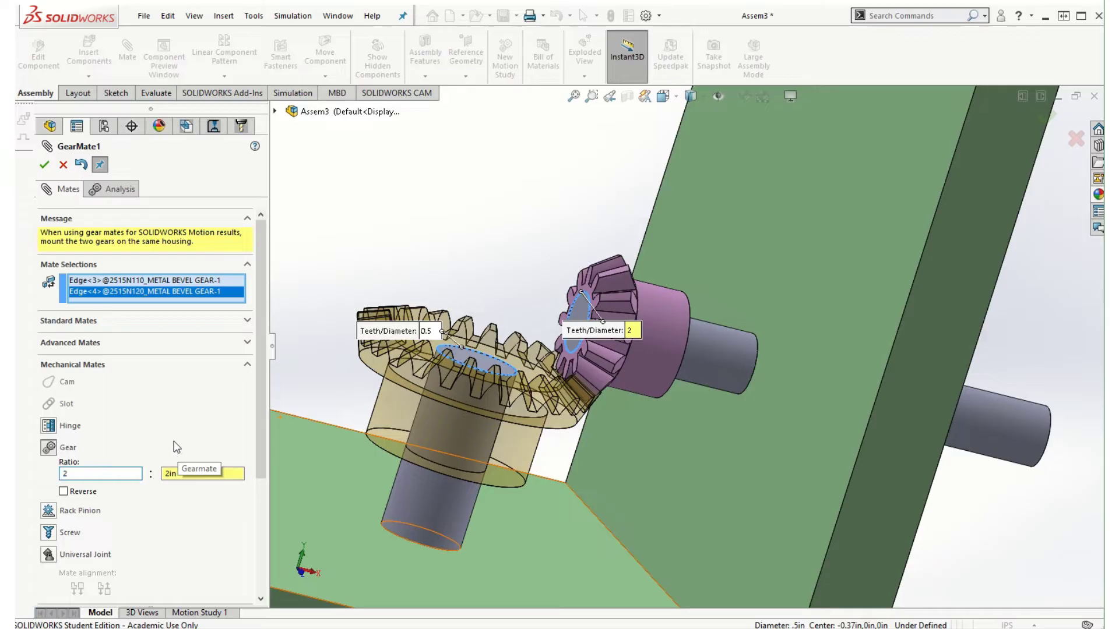
{"action": "type", "text": "2"}
{"action": "key", "text": "Tab"}
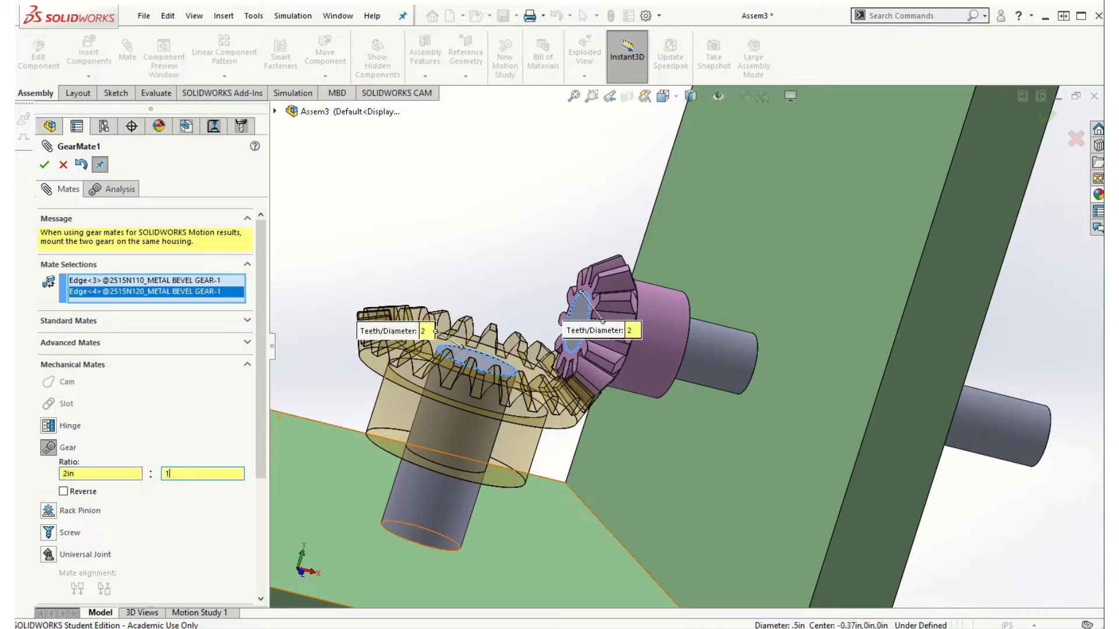
{"action": "type", "text": "1"}
{"action": "key", "text": "Tab"}
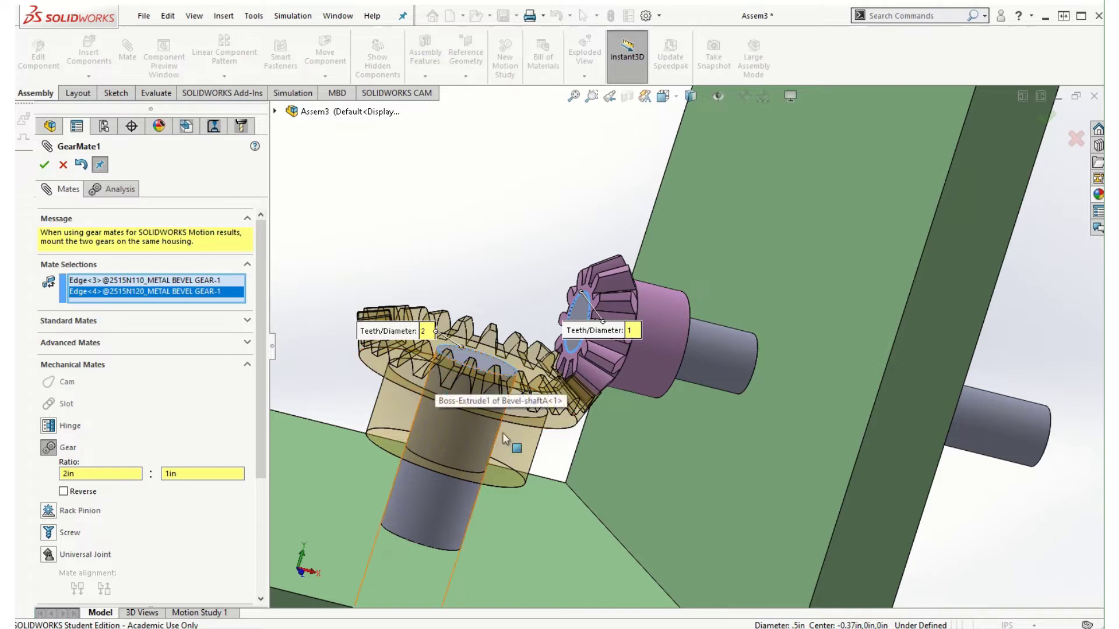
{"action": "left_click", "coordinate": [64, 473]}
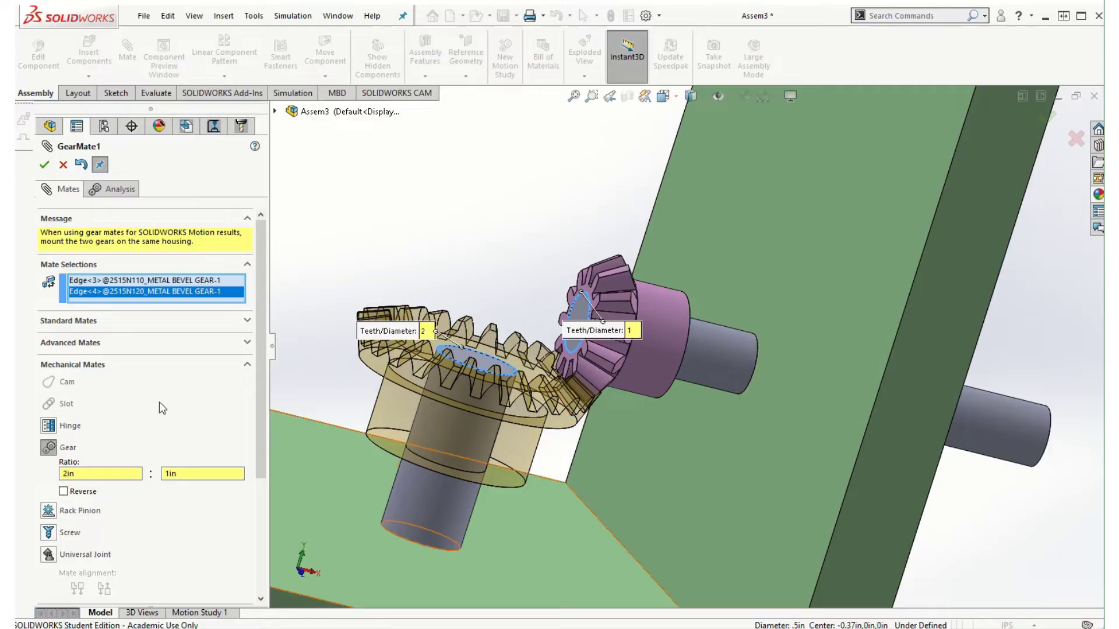
{"action": "left_click", "coordinate": [45, 165]}
{"action": "left_click", "coordinate": [45, 165]}
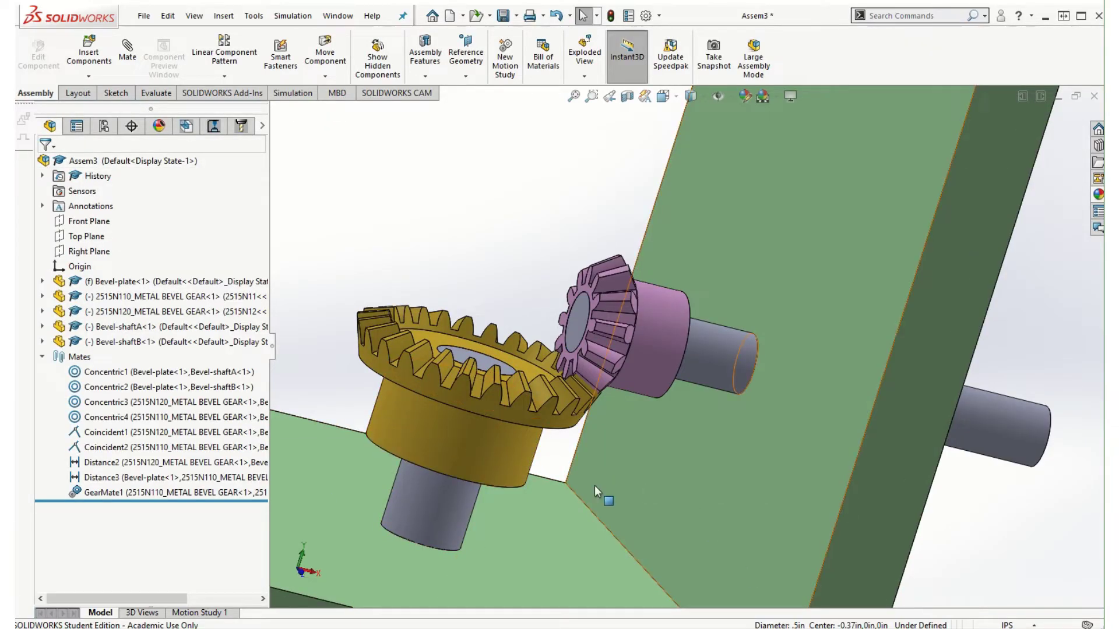
- Rotate the 2515N110 gear and the 2515N120 gear by their hubs to test the gear mate between them
{"action": "left_click_drag", "start_coordinate": [514, 460], "coordinate": [431, 449]}
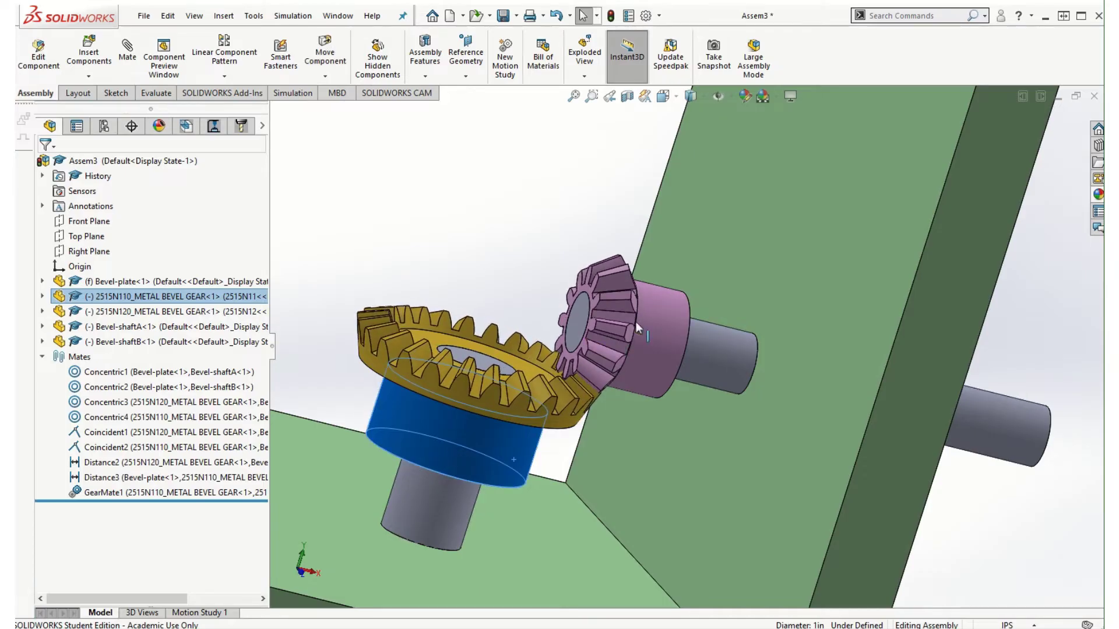
{"action": "left_click_drag", "start_coordinate": [668, 302], "coordinate": [636, 433]}
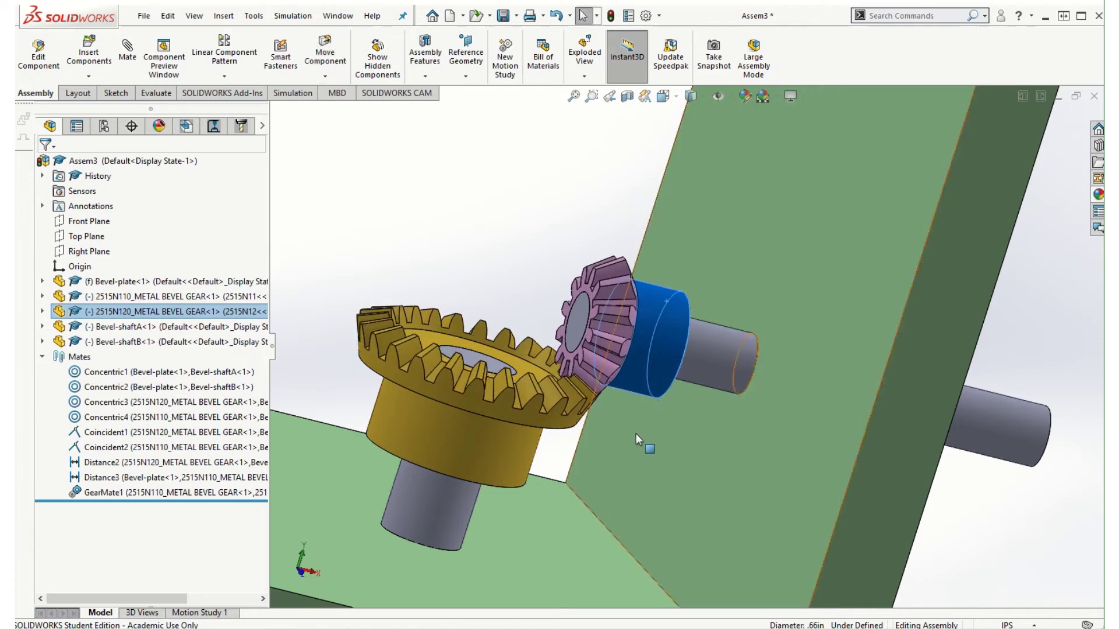
{"action": "scroll", "coordinate": [730, 501], "scroll_direction": "up", "scroll_amount": 2}
{"action": "scroll", "coordinate": [731, 501], "scroll_direction": "up", "scroll_amount": 4}
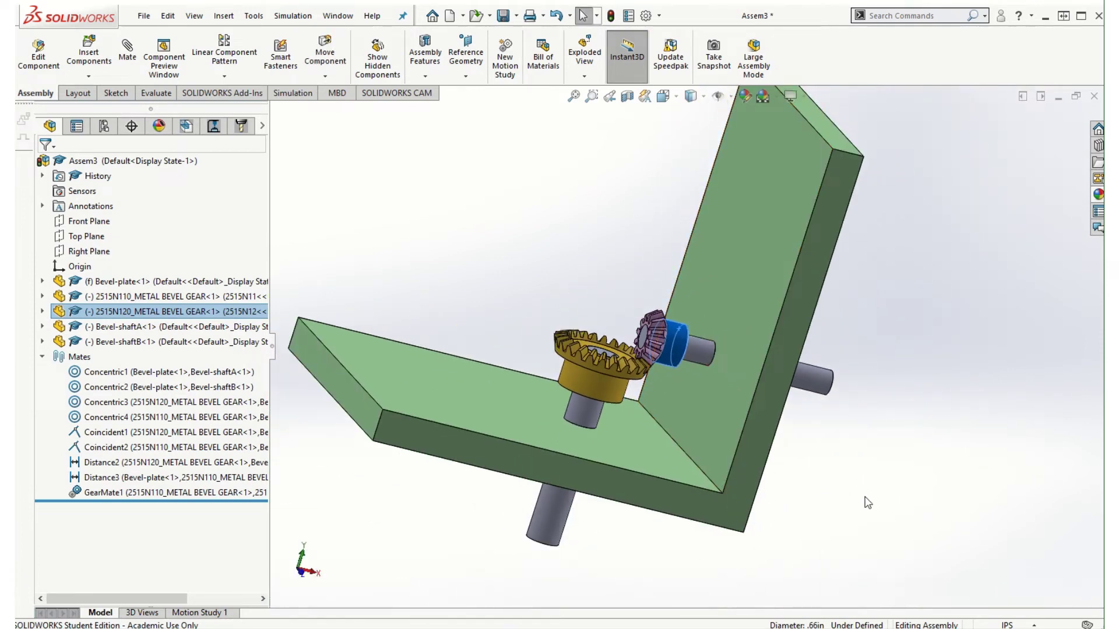
{"action": "left_click", "coordinate": [867, 502]}
- Try turning Bevel-shaftA and Bevel-shaftB by their protruding ends to check whether the gears follow the shafts
{"action": "middle_click_drag", "start_coordinate": [767, 466], "coordinate": [814, 528]}
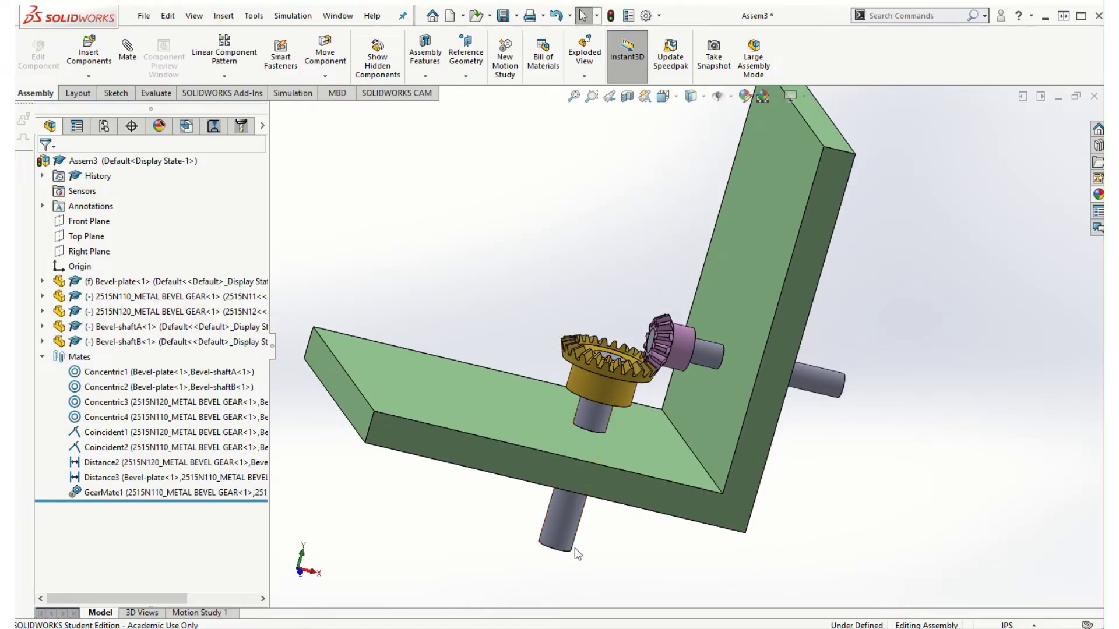
{"action": "left_click", "coordinate": [566, 519]}
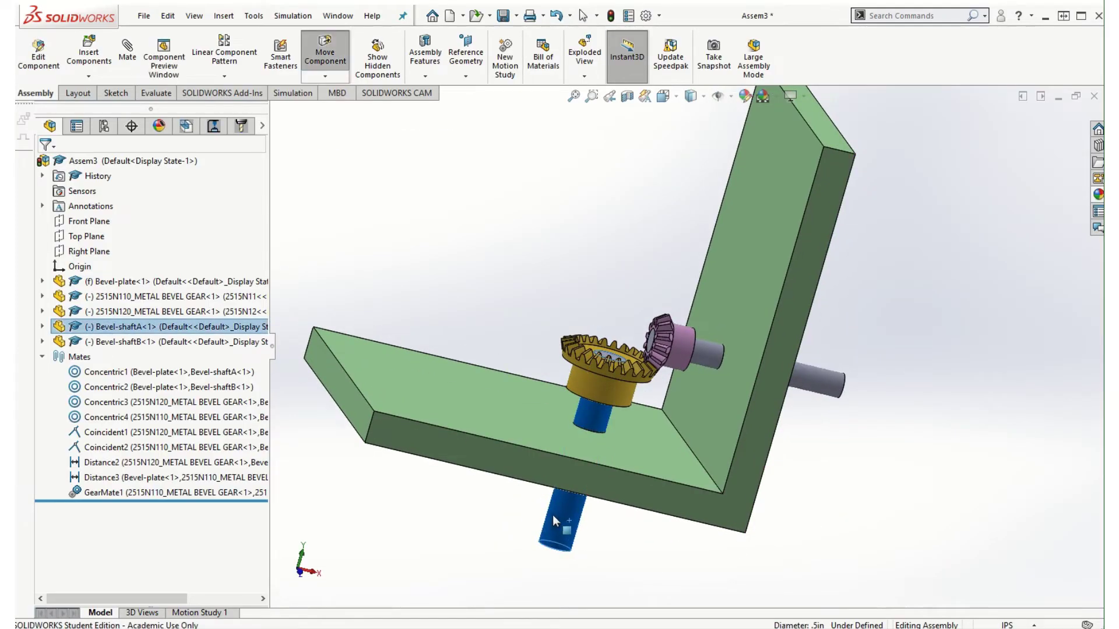
{"action": "left_click", "coordinate": [836, 423]}
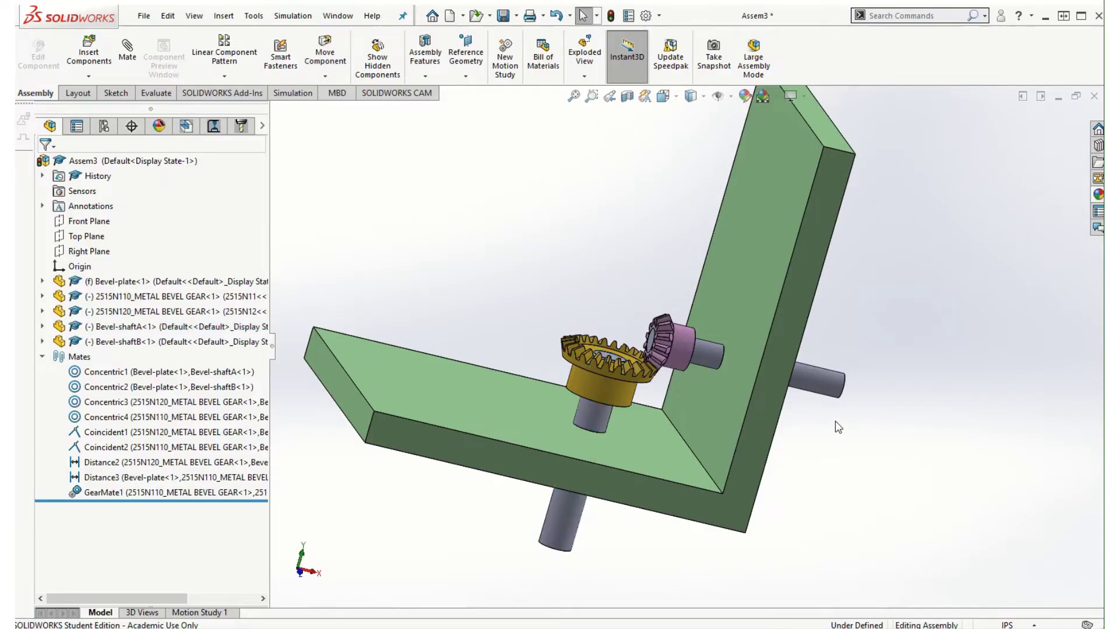
{"action": "left_click", "coordinate": [824, 369]}
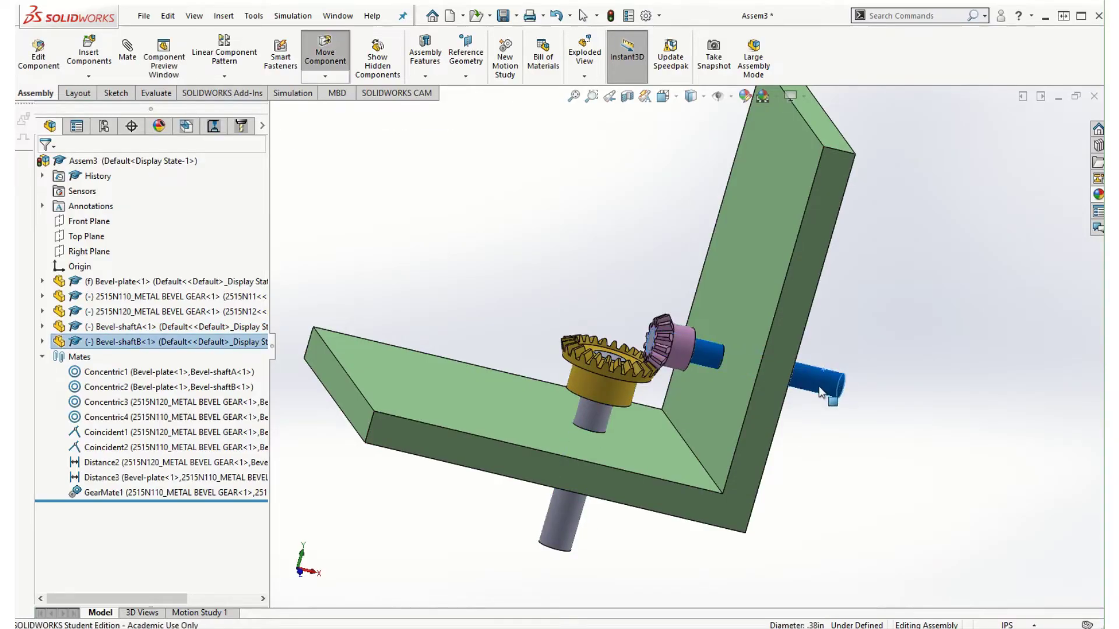
{"action": "left_click", "coordinate": [824, 412]}
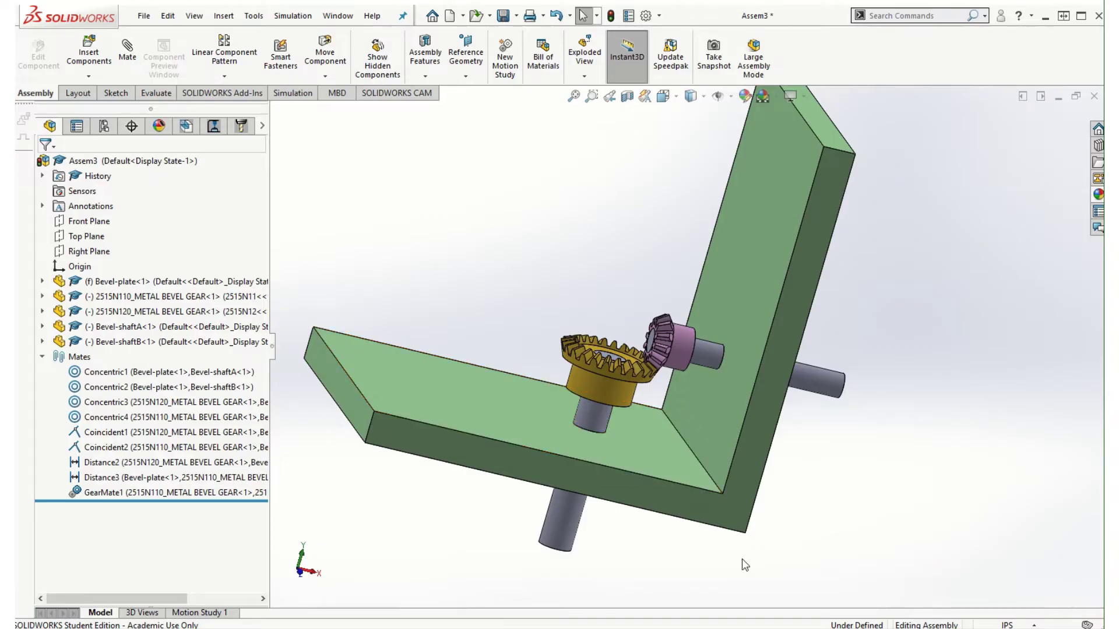
- Start a mechanical gear mate between the circular end edge of Bevel-shaftA and the hub's circular edge on the 2515N110 gear
{"action": "mouse_move", "coordinate": [810, 547]}
{"action": "middle_mouse_down"}
{"action": "mouse_move", "coordinate": [802, 514]}
{"action": "mouse_move", "coordinate": [814, 532]}
{"action": "middle_mouse_up"}
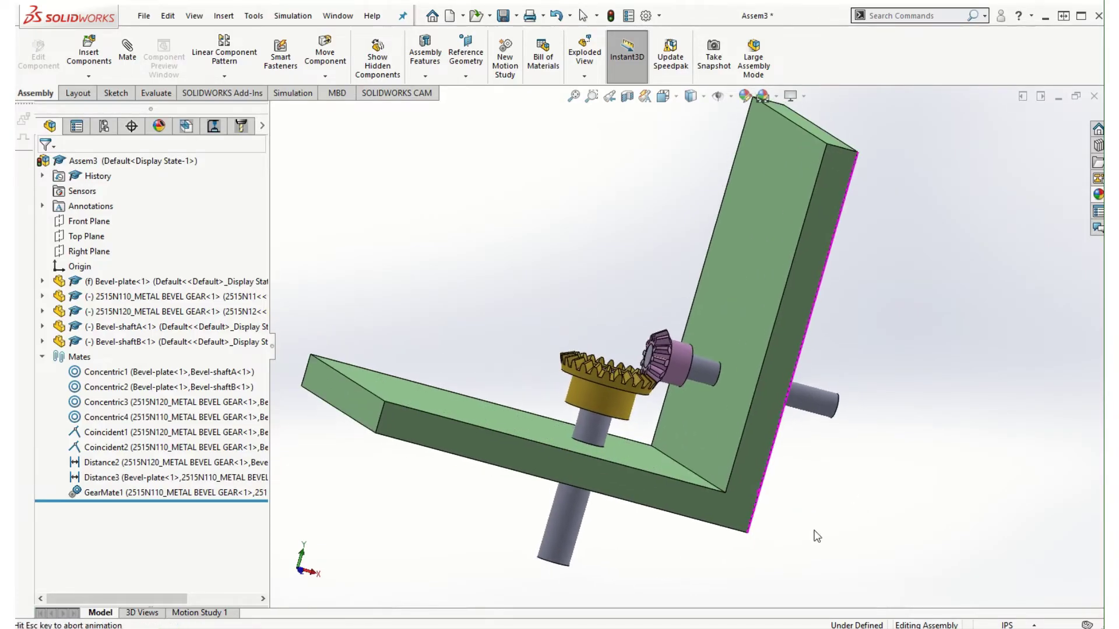
{"action": "scroll", "coordinate": [815, 532], "scroll_direction": "up", "scroll_amount": 2}
{"action": "scroll", "coordinate": [822, 495], "scroll_direction": "down", "scroll_amount": 2}
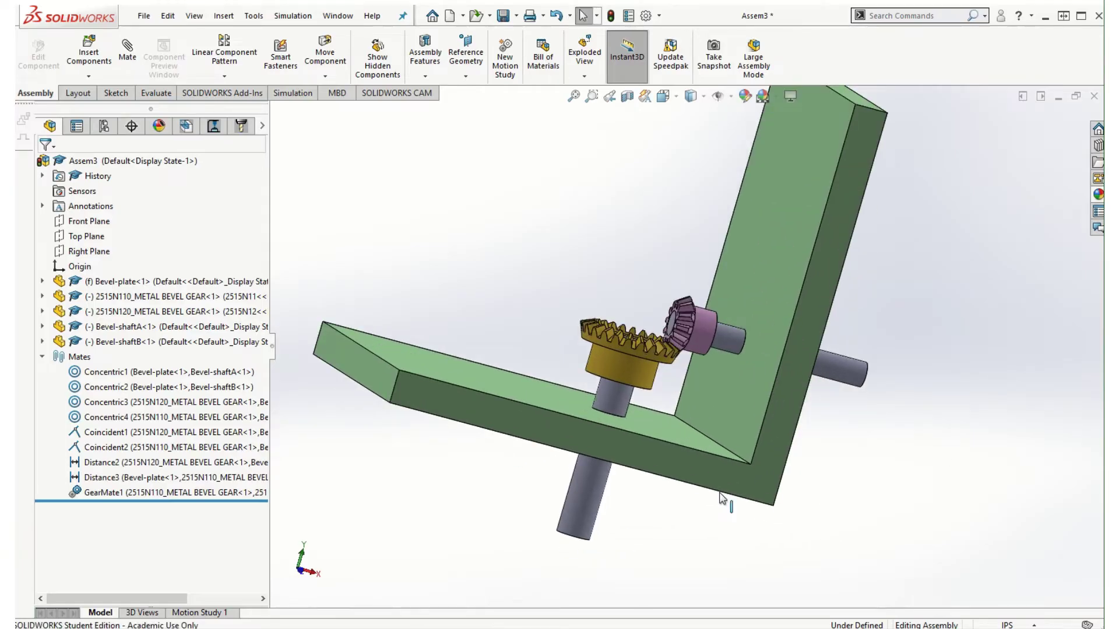
{"action": "left_click", "coordinate": [127, 51]}
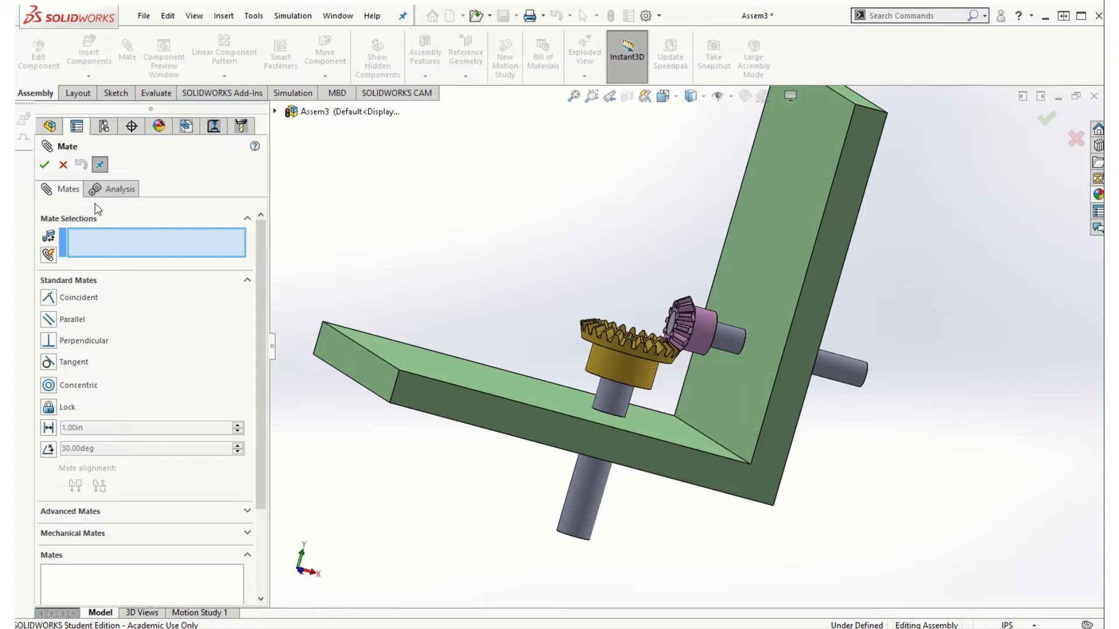
{"action": "left_click", "coordinate": [93, 538]}
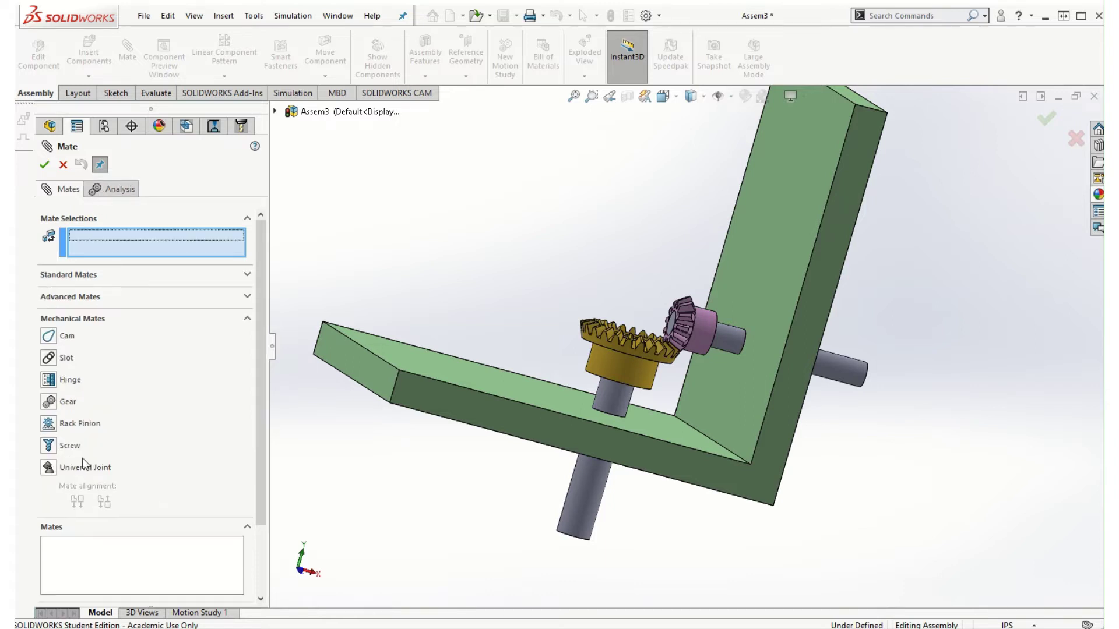
{"action": "left_click", "coordinate": [58, 412]}
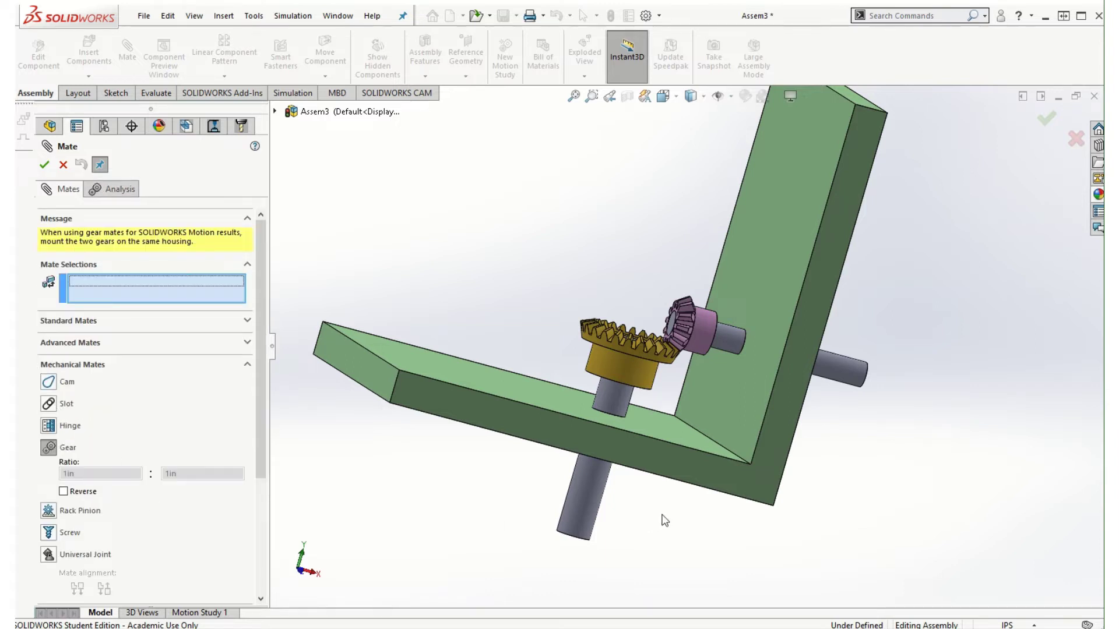
{"action": "middle_click_drag", "start_coordinate": [657, 540], "coordinate": [806, 505]}
{"action": "scroll", "coordinate": [801, 502], "scroll_direction": "down", "scroll_amount": 3}
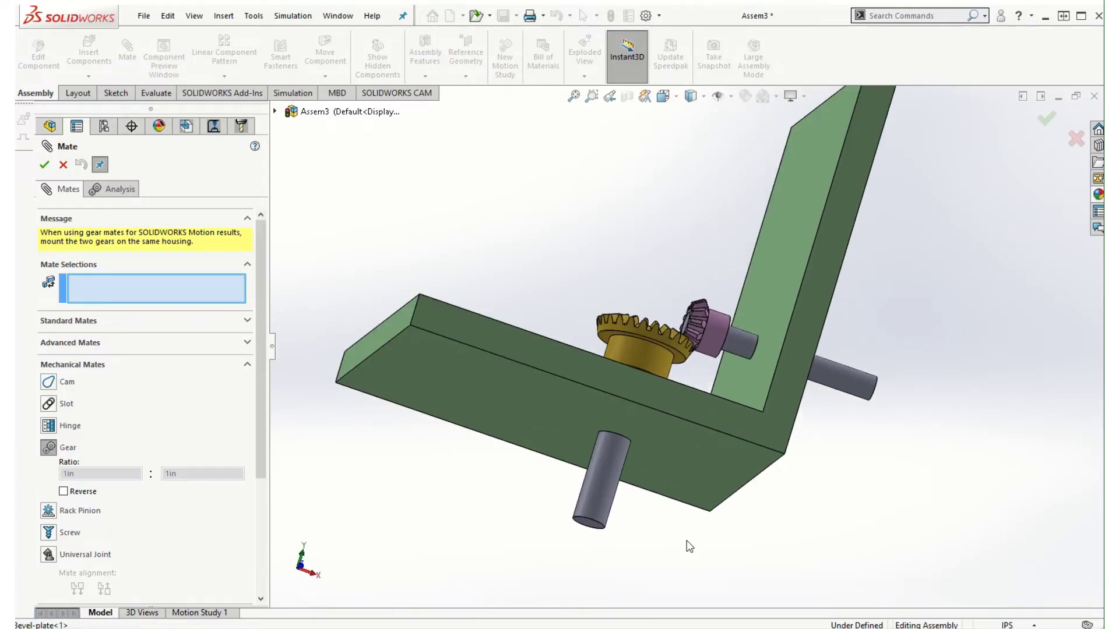
{"action": "left_click", "coordinate": [600, 526]}
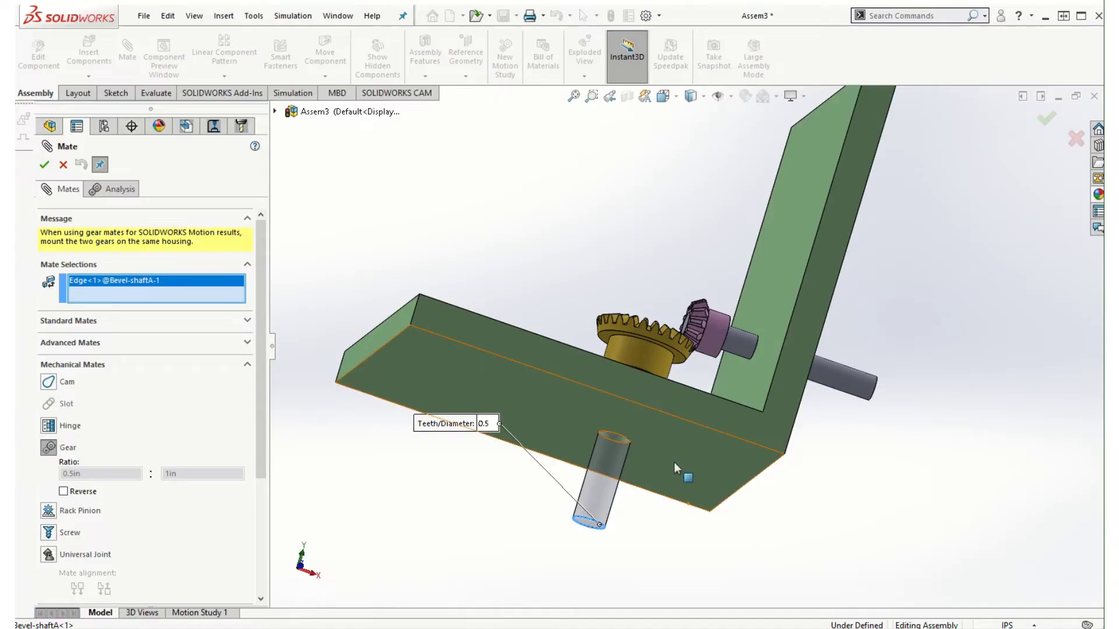
{"action": "scroll", "coordinate": [687, 366], "scroll_direction": "down", "scroll_amount": 2}
{"action": "scroll", "coordinate": [688, 372], "scroll_direction": "down", "scroll_amount": 4}
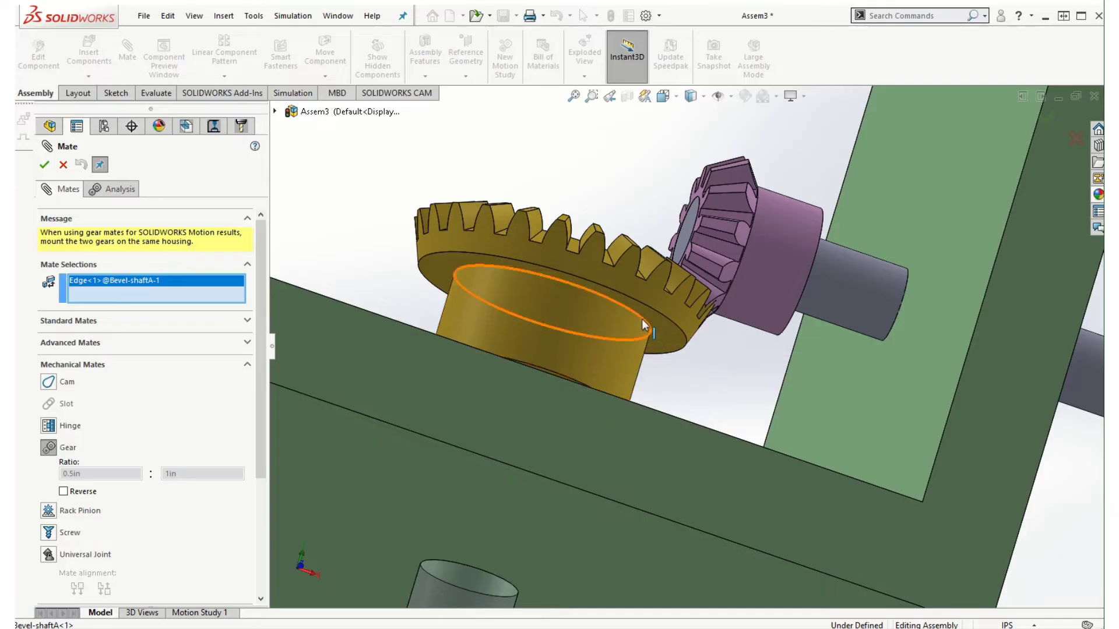
{"action": "left_click", "coordinate": [642, 320]}
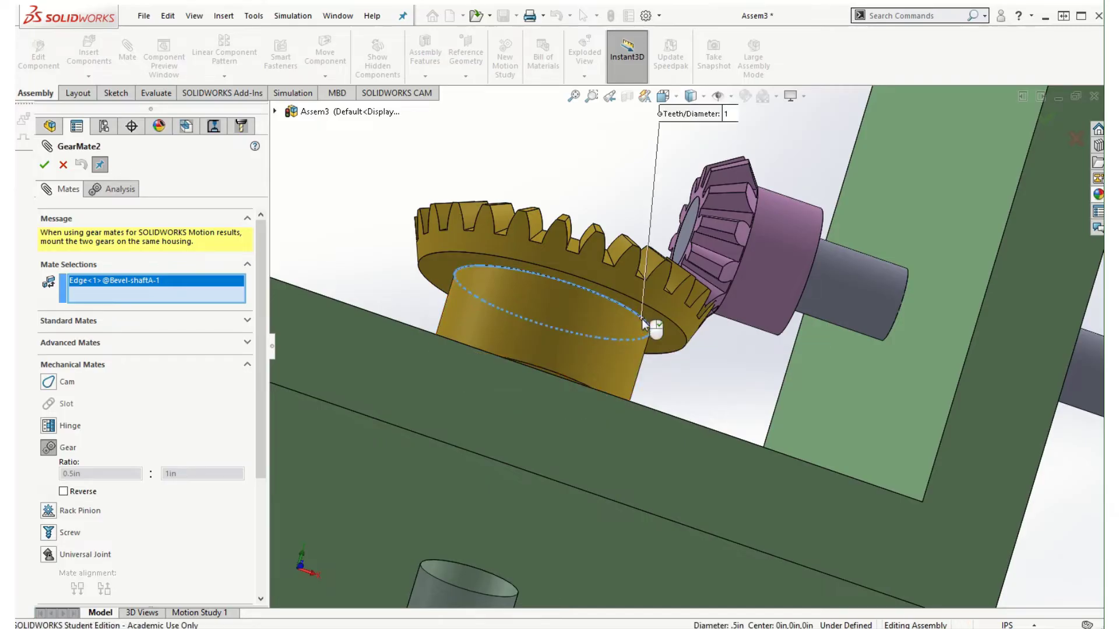
- Set the gear mate ratio between Bevel-shaftA and the 2515N110 gear to 1 in : 1 in, accept it and finish mating
{"action": "scroll", "coordinate": [487, 464], "scroll_direction": "up", "scroll_amount": 2}
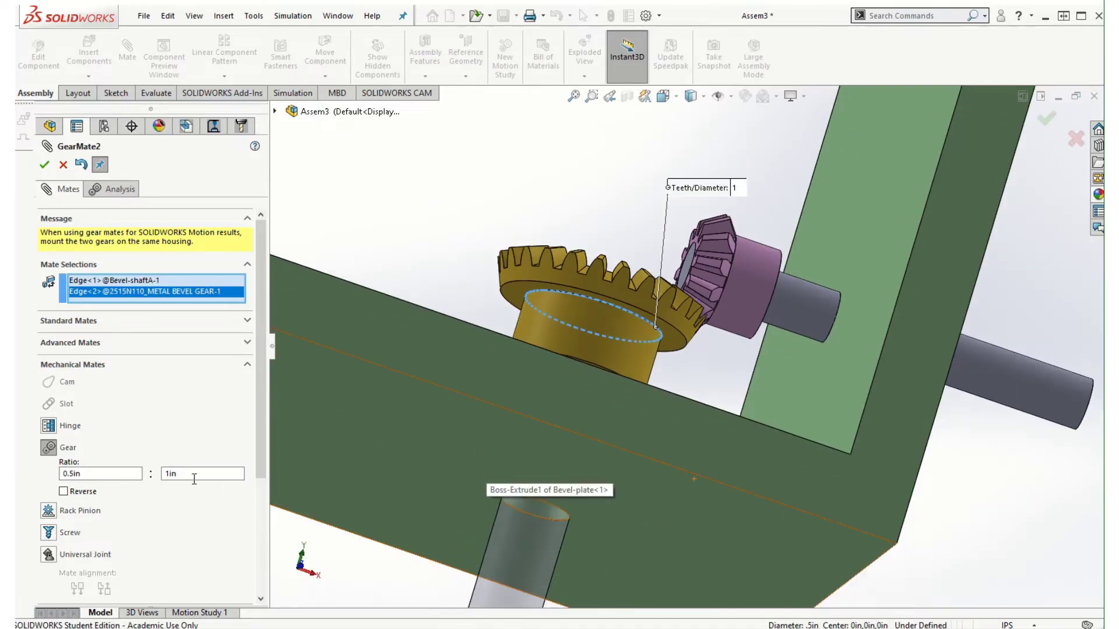
{"action": "left_click_drag", "start_coordinate": [88, 474], "coordinate": [35, 473]}
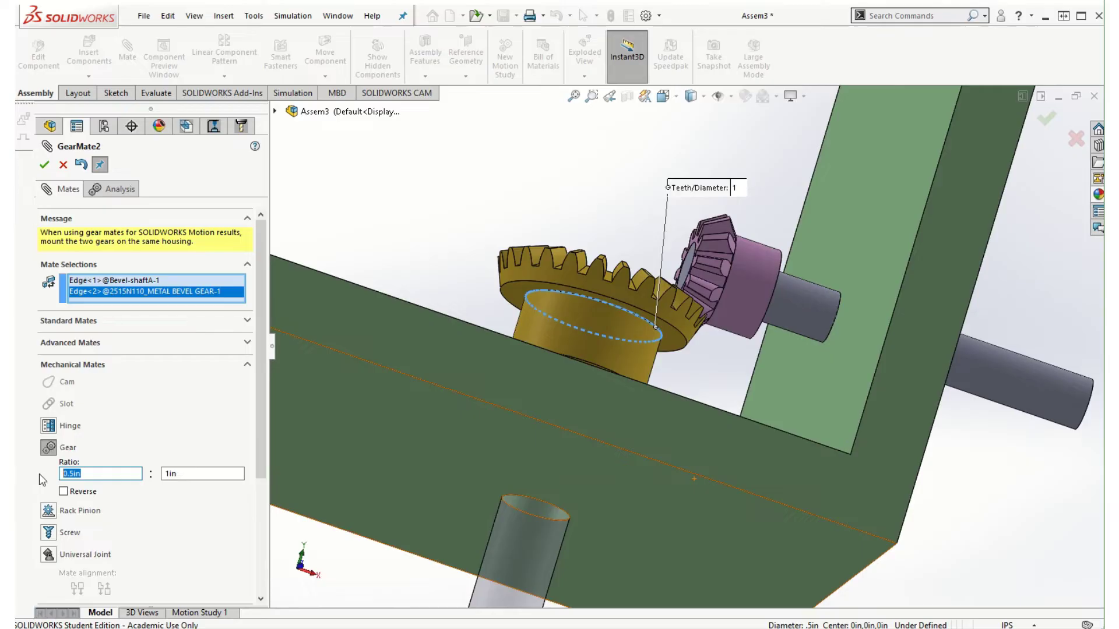
{"action": "type", "text": "1"}
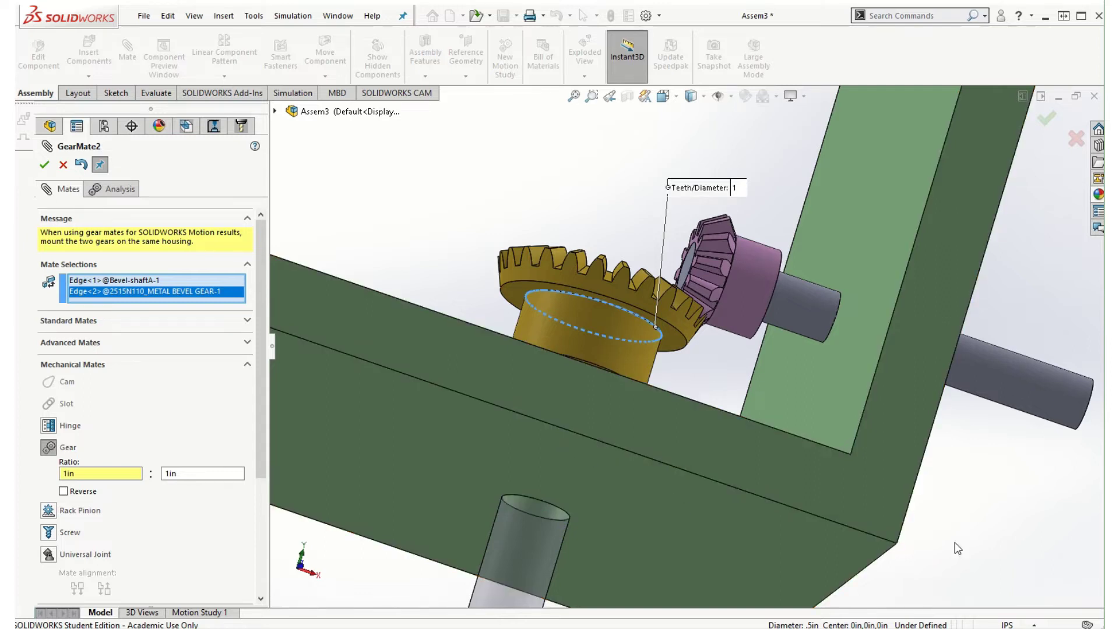
{"action": "key", "text": "z"}
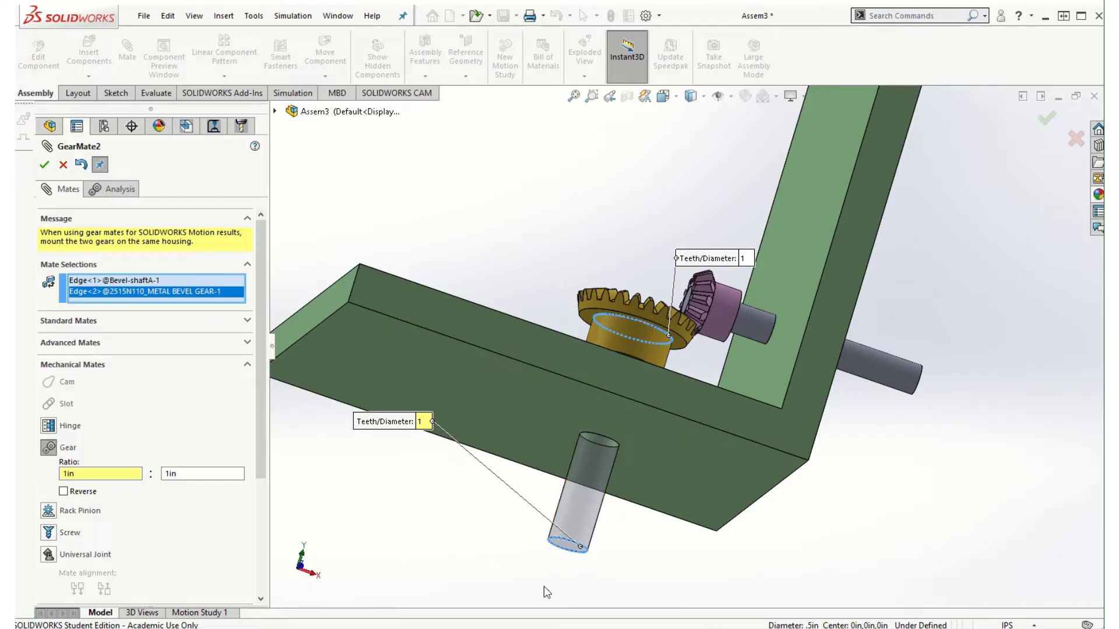
{"action": "left_click", "coordinate": [45, 166]}
{"action": "left_click", "coordinate": [45, 166]}
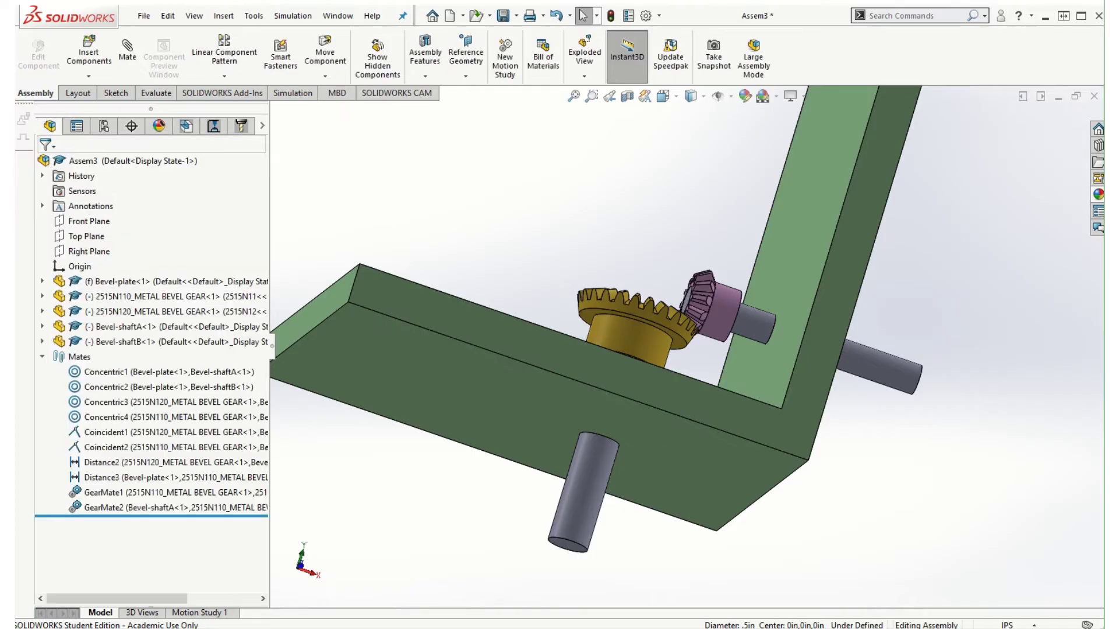
- Rotate Bevel-shaftA by its lower end to test that it drives the bevel gears
{"action": "middle_click_drag", "start_coordinate": [660, 535], "coordinate": [589, 472]}
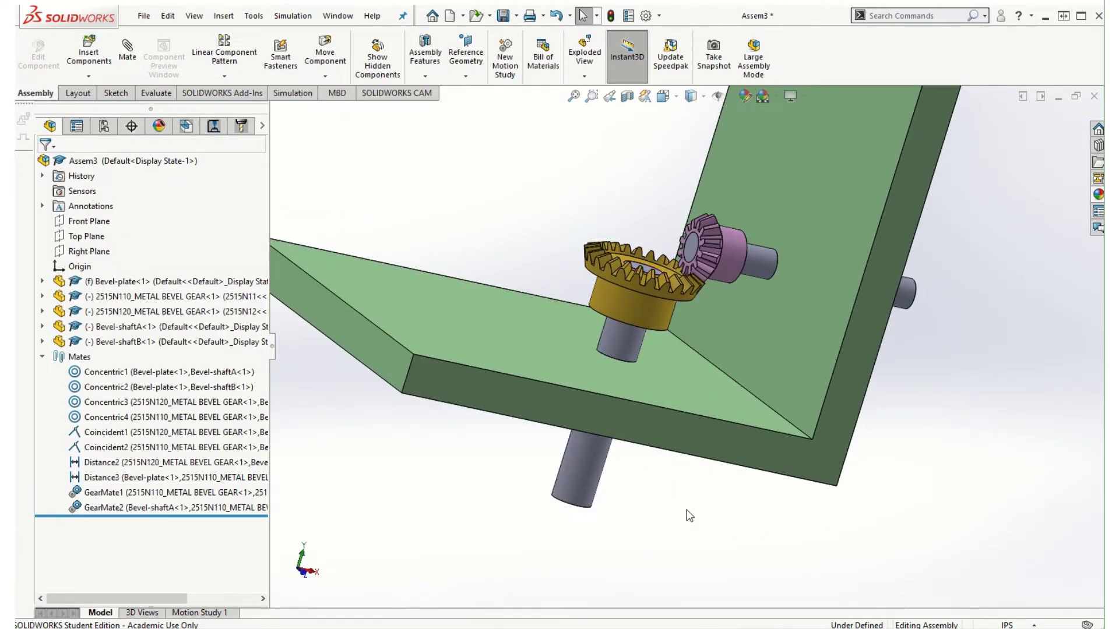
{"action": "left_click", "coordinate": [593, 471]}
{"action": "mouse_move", "coordinate": [592, 471]}
{"action": "left_mouse_down"}
{"action": "mouse_move", "coordinate": [558, 462]}
{"action": "mouse_move", "coordinate": [582, 463]}
{"action": "left_mouse_up"}
{"action": "key", "text": "Escape"}
{"action": "left_click", "coordinate": [571, 458]}
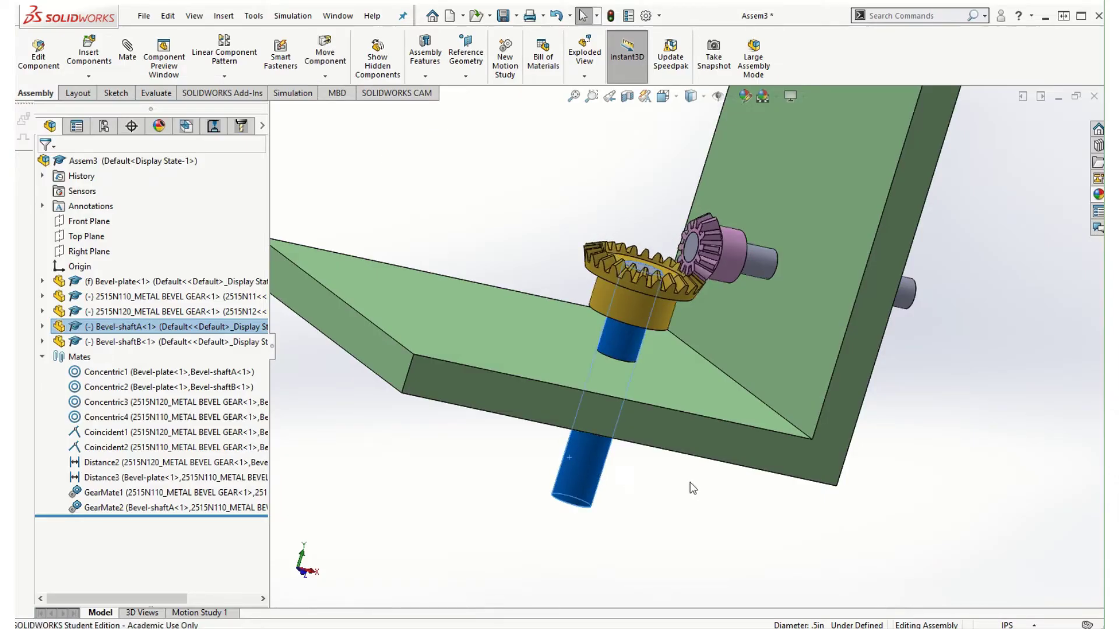
{"action": "left_click", "coordinate": [693, 488]}
- Start a mechanical gear mate between the outer end edge of Bevel-shaftB and the rear hub edge of the 2515N120 gear
{"action": "middle_click_drag", "start_coordinate": [931, 495], "coordinate": [970, 379]}
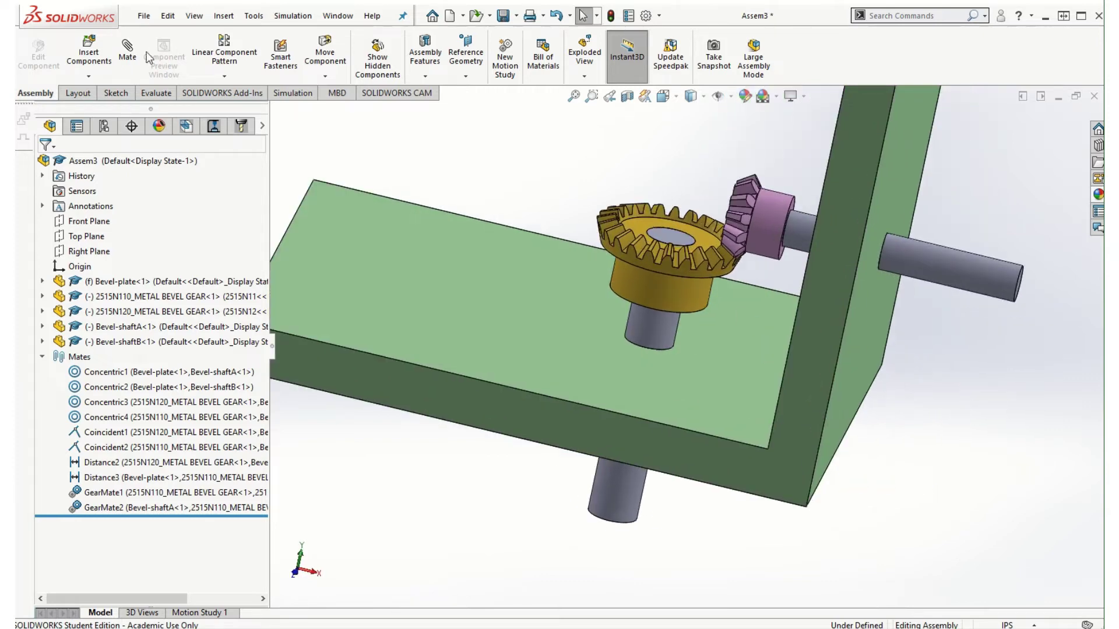
{"action": "left_click", "coordinate": [127, 51]}
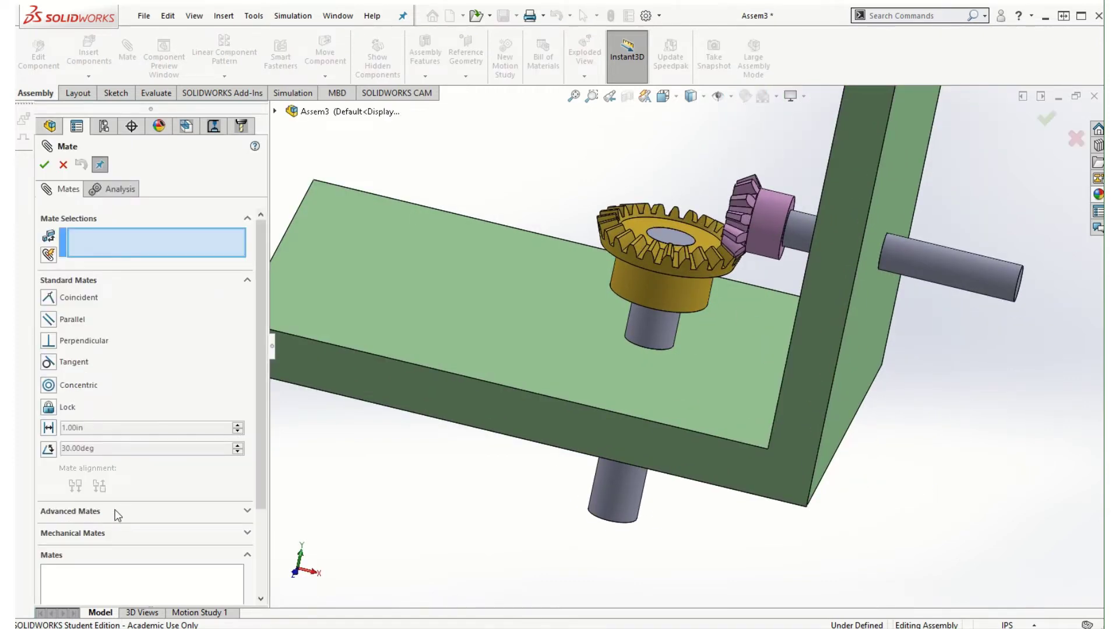
{"action": "left_click", "coordinate": [103, 534]}
{"action": "left_click", "coordinate": [49, 402]}
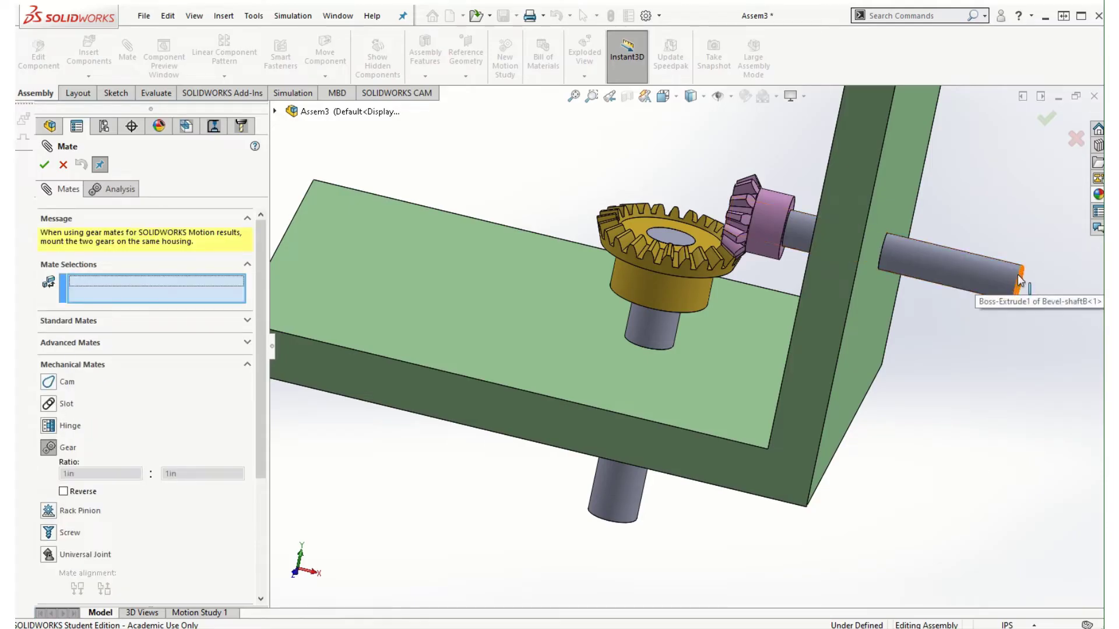
{"action": "left_click", "coordinate": [1018, 277]}
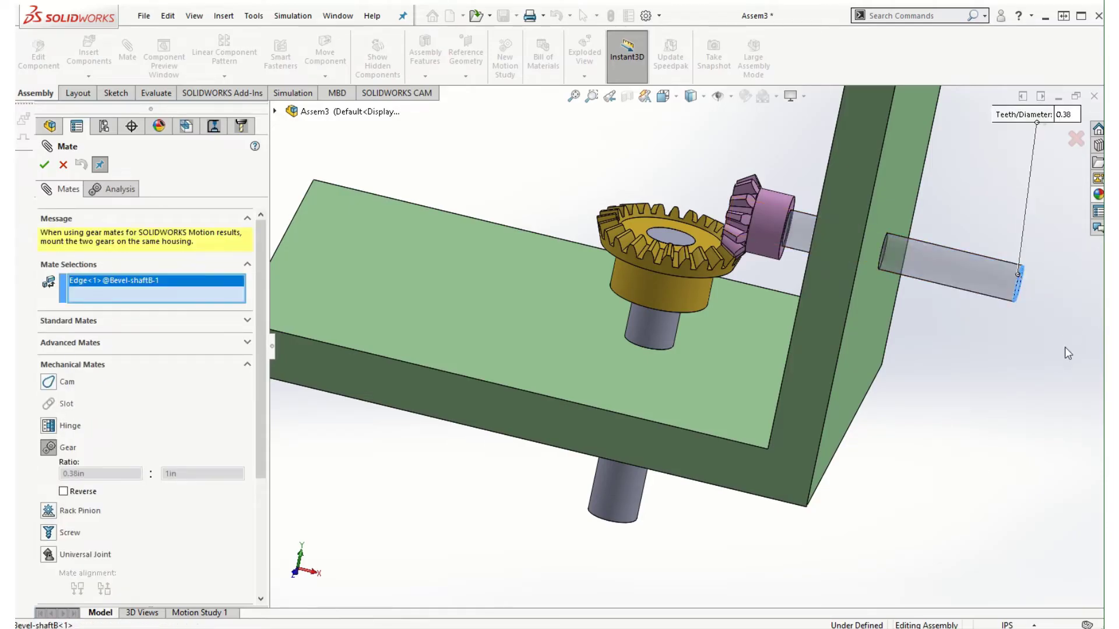
{"action": "left_click", "coordinate": [791, 202]}
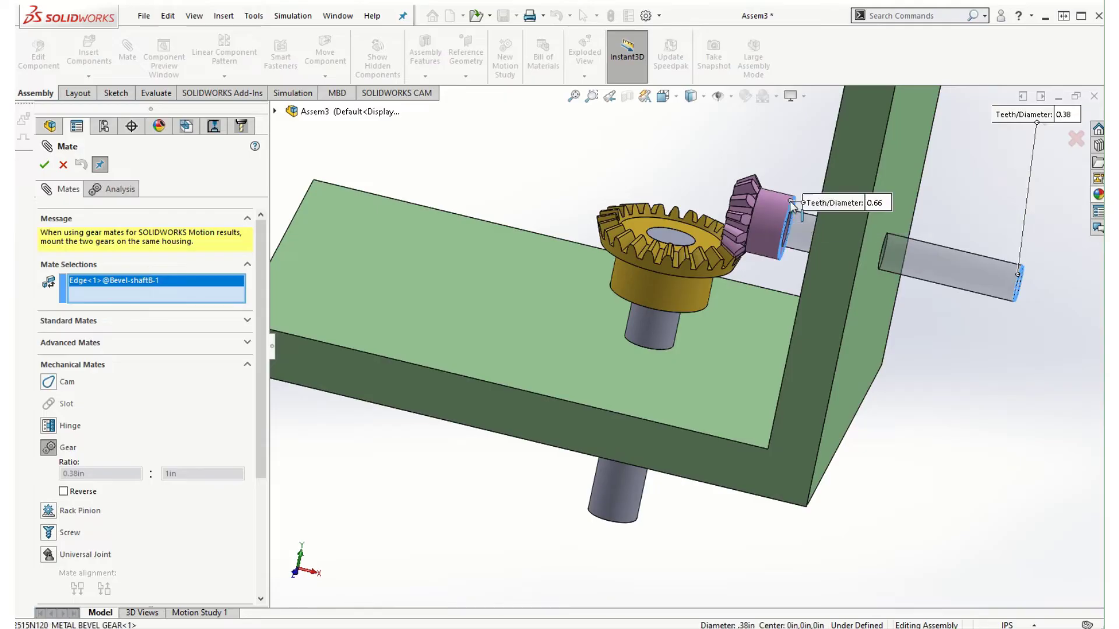
- Set the gear mate ratio between Bevel-shaftB and the 2515N120 gear to 1 in : 1 in, accept it and finish mating
{"action": "left_click", "coordinate": [102, 474]}
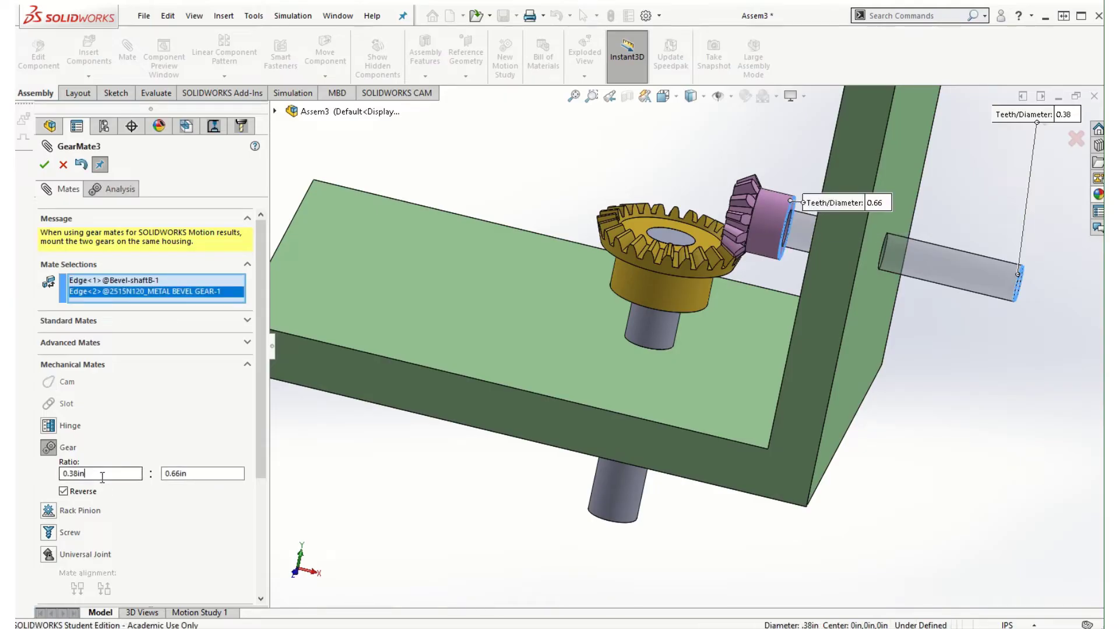
{"action": "type", "text": "1"}
{"action": "key", "text": "Tab"}
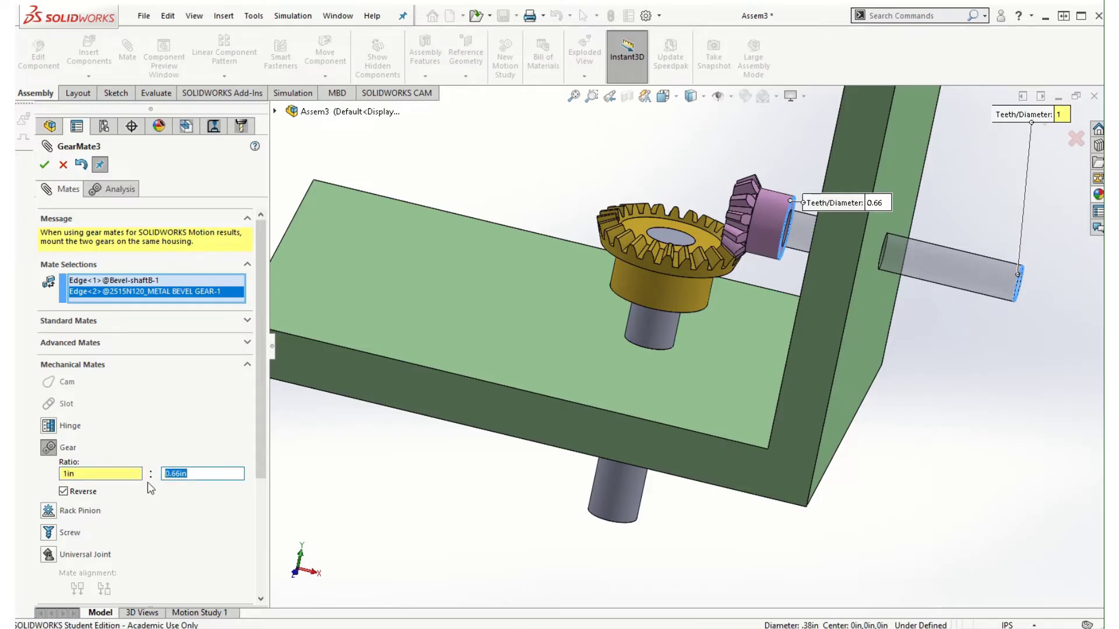
{"action": "type", "text": "1"}
{"action": "key", "text": "Tab"}
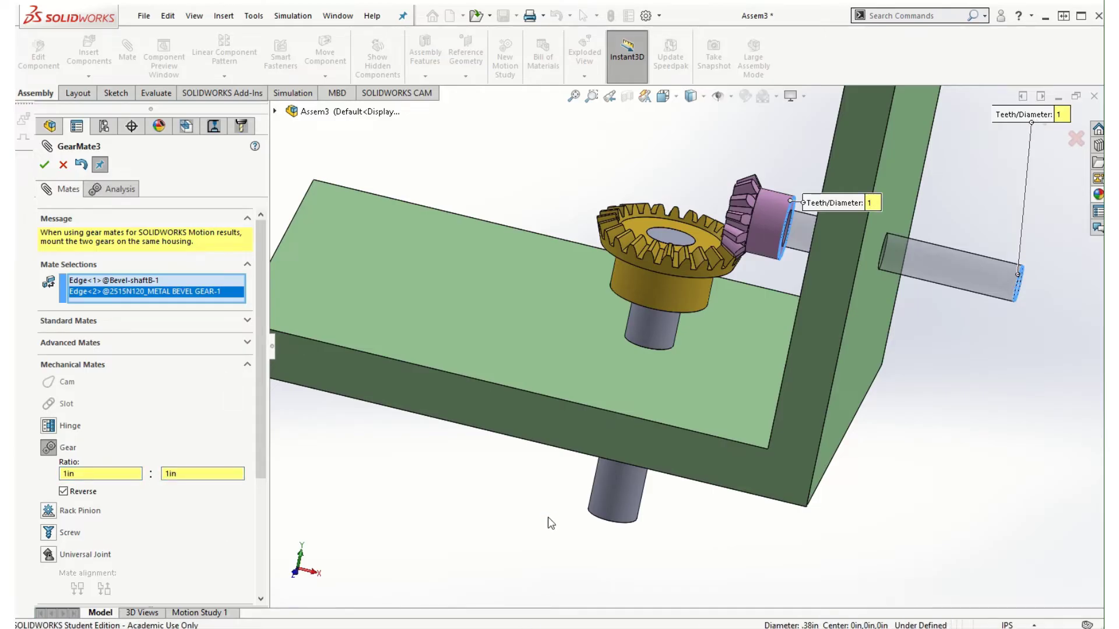
{"action": "left_click", "coordinate": [46, 166]}
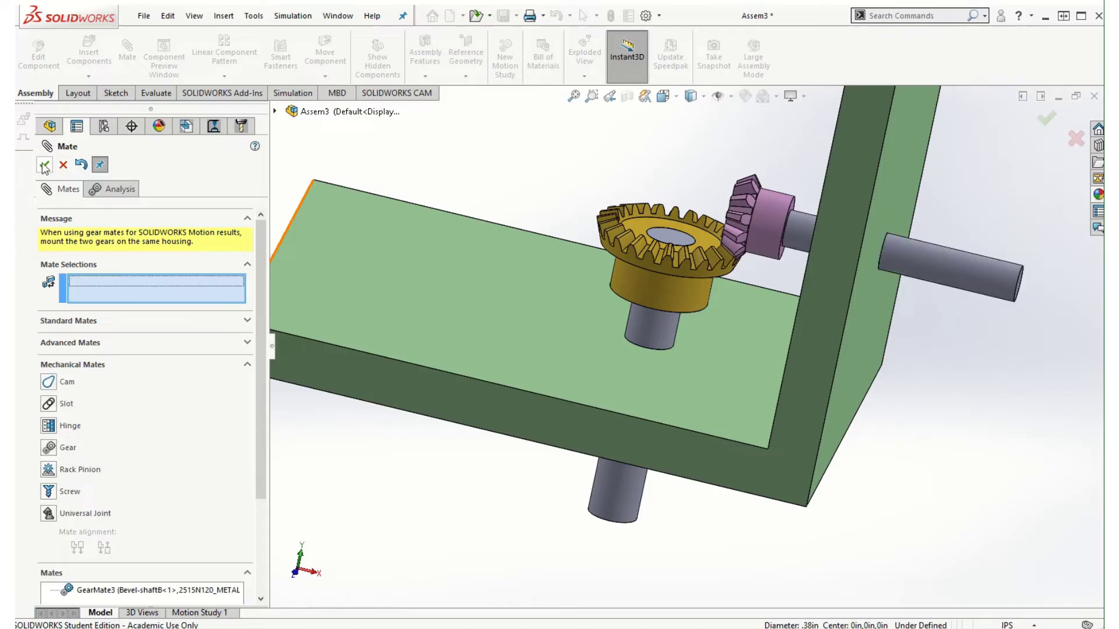
{"action": "left_click", "coordinate": [45, 166]}
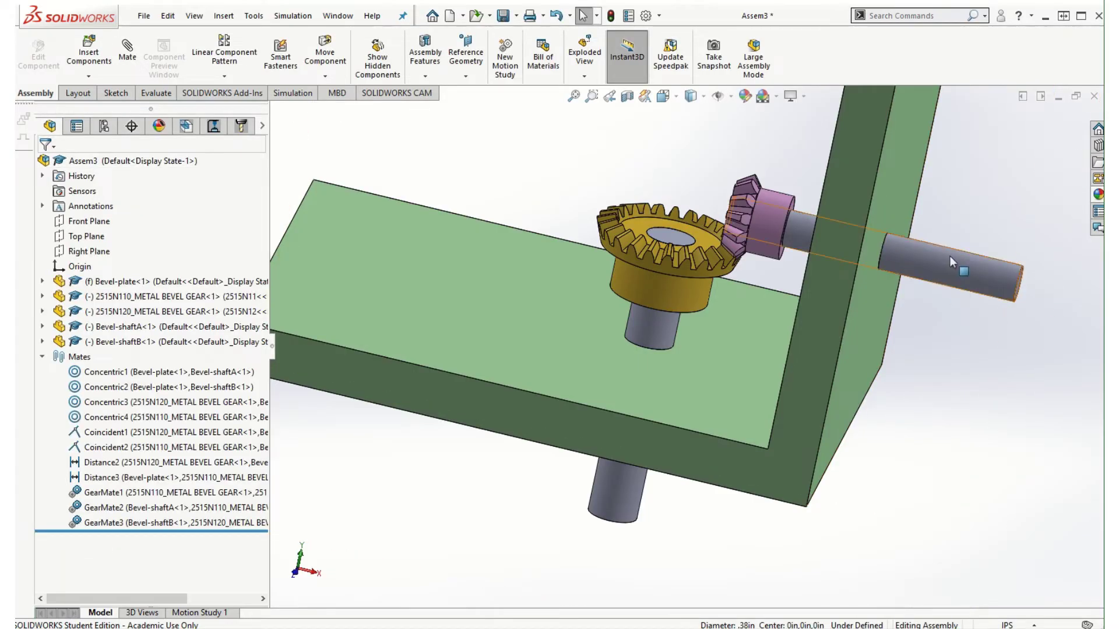
- Rotate Bevel-shaftB and Bevel-shaftA in turn to test that each shaft drives the bevel gears
{"action": "left_click", "coordinate": [977, 258]}
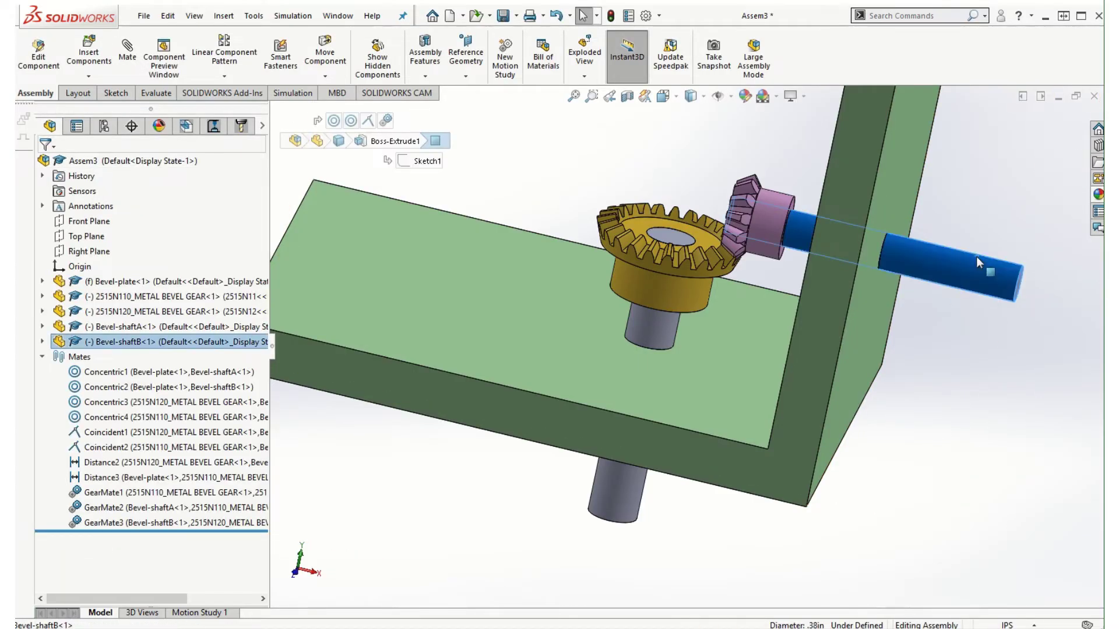
{"action": "left_click_drag", "start_coordinate": [977, 257], "coordinate": [974, 274]}
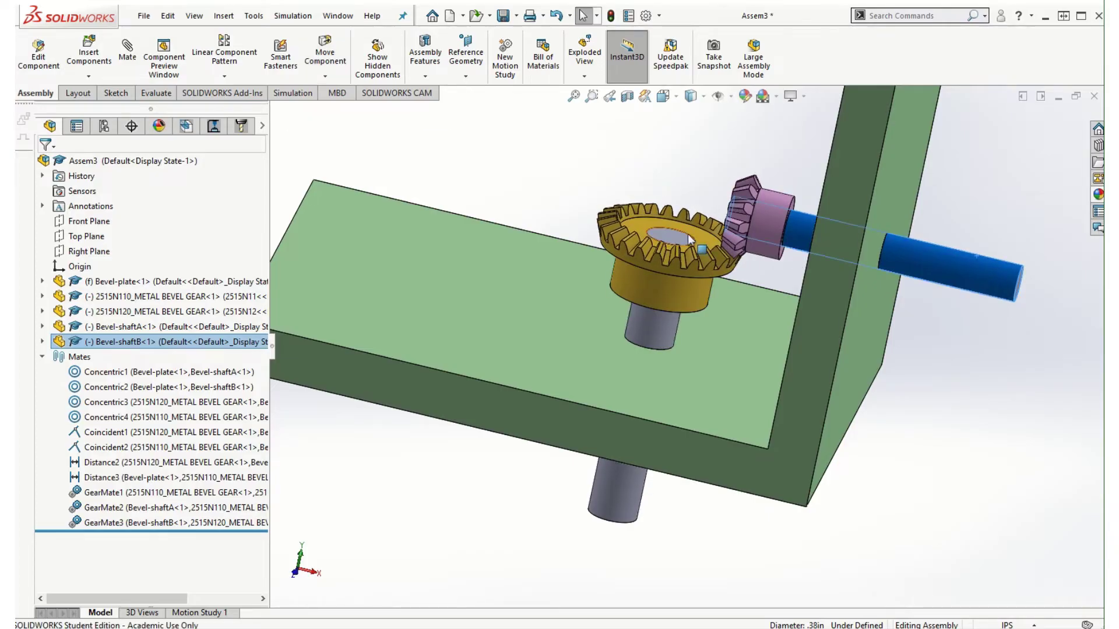
{"action": "left_click", "coordinate": [816, 554]}
{"action": "left_click", "coordinate": [632, 498]}
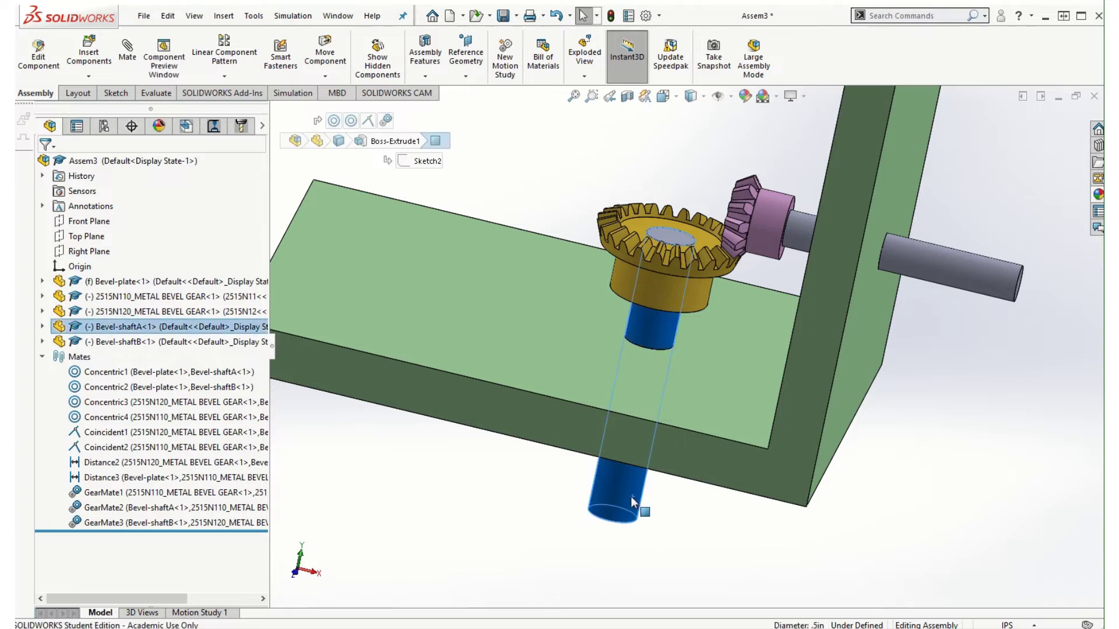
{"action": "left_click_drag", "start_coordinate": [631, 497], "coordinate": [609, 490]}
{"action": "left_click", "coordinate": [1010, 362]}
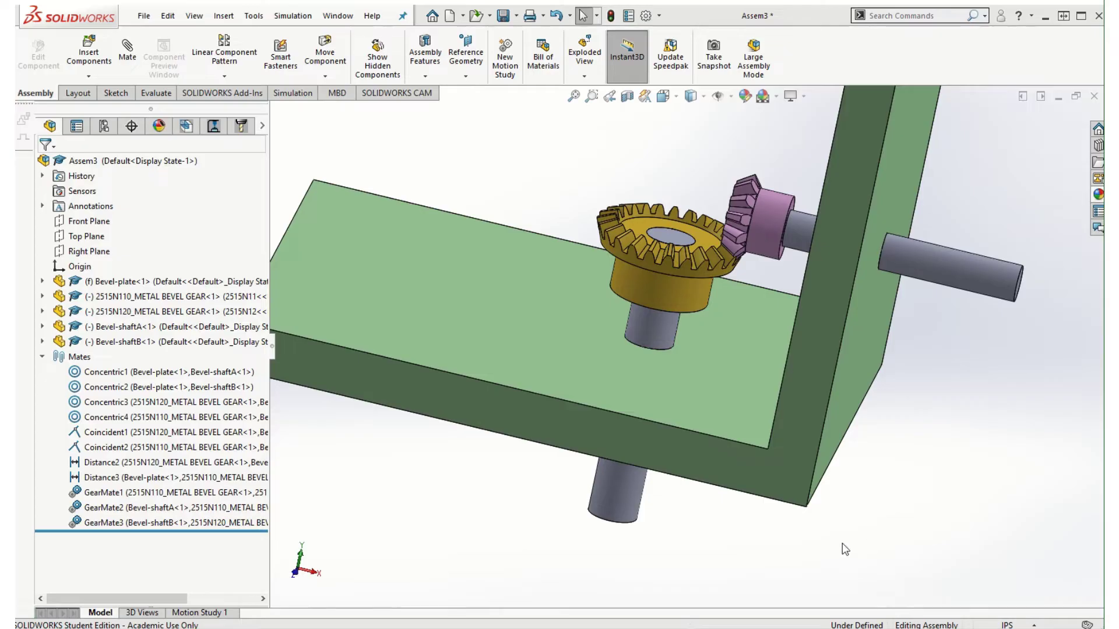
- Open the Bevel-shaftB part in its own window from the assembly
{"action": "left_click", "coordinate": [943, 263]}
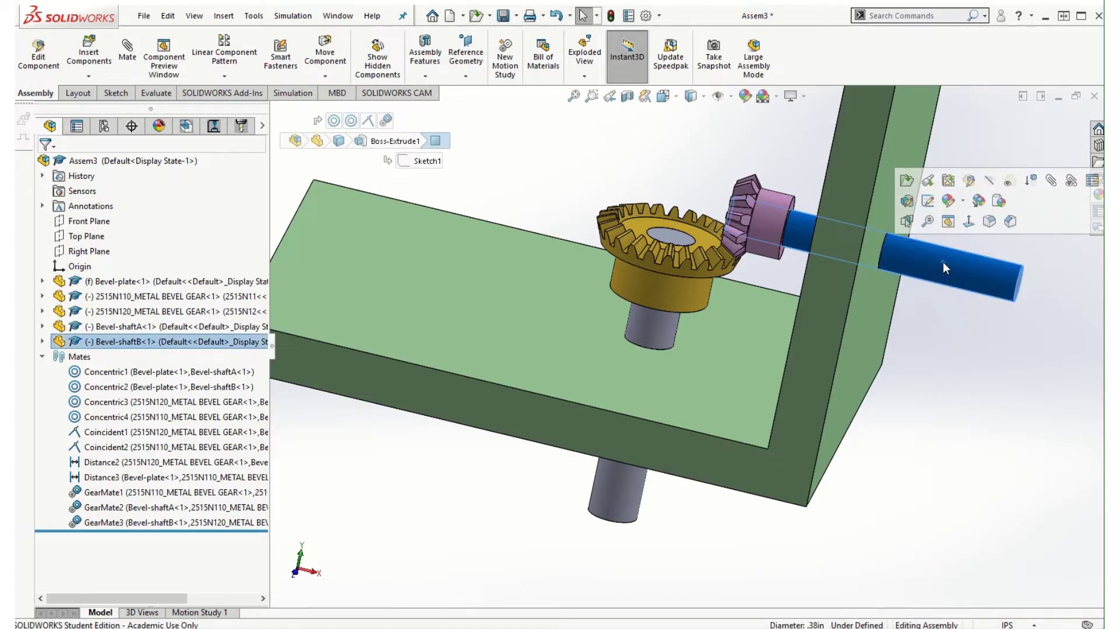
{"action": "left_click", "coordinate": [907, 181]}
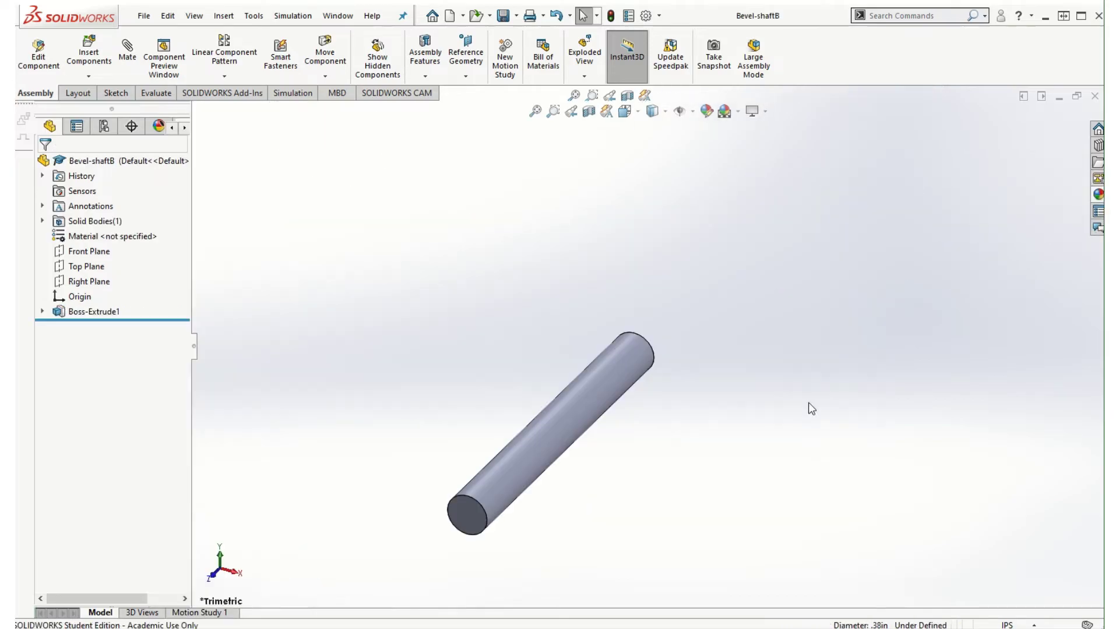
{"action": "scroll", "coordinate": [519, 493], "scroll_direction": "up", "scroll_amount": 3}
{"action": "scroll", "coordinate": [594, 422], "scroll_direction": "down", "scroll_amount": 4}
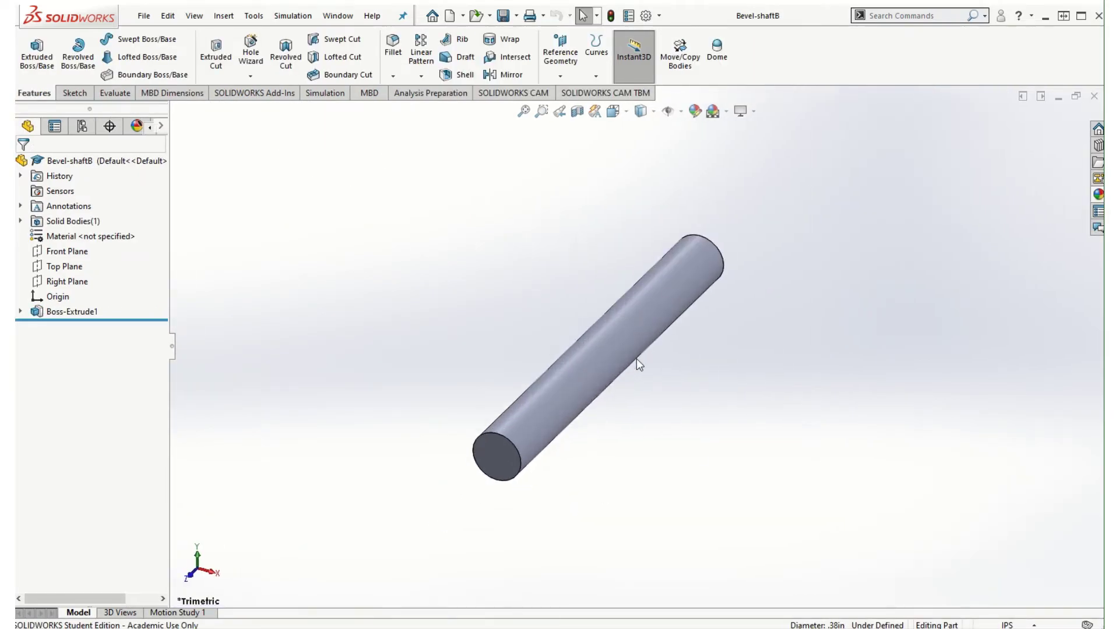
- Create a reference plane offset 0.50 in from the Right Plane of the shaft
{"action": "left_click", "coordinate": [51, 281]}
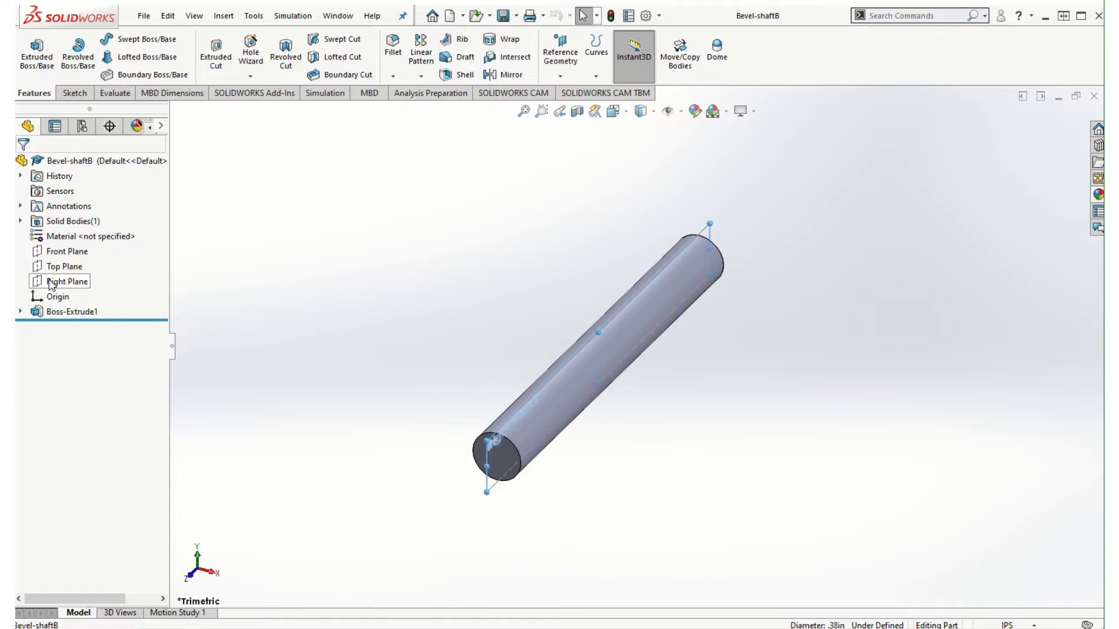
{"action": "left_click", "coordinate": [540, 163]}
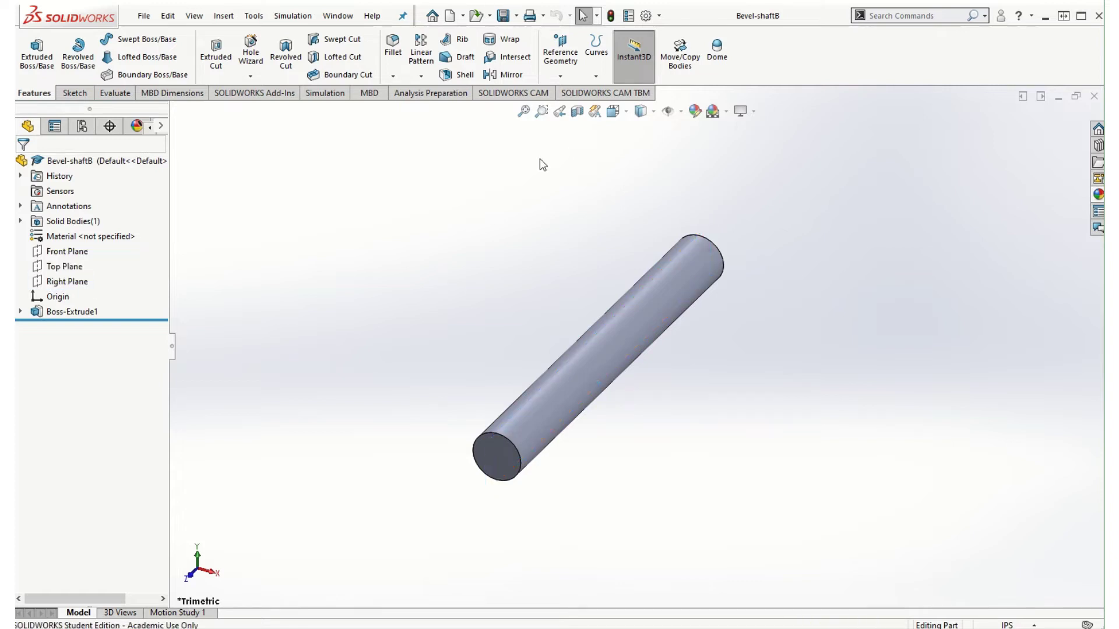
{"action": "left_click", "coordinate": [561, 56]}
{"action": "left_click", "coordinate": [573, 93]}
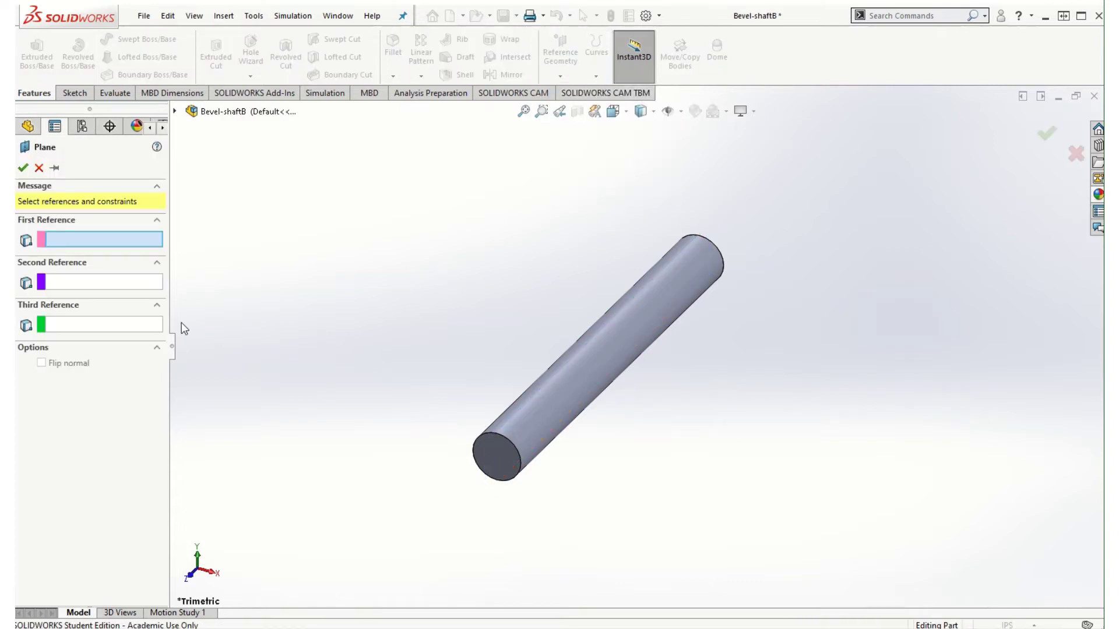
{"action": "left_click", "coordinate": [189, 112]}
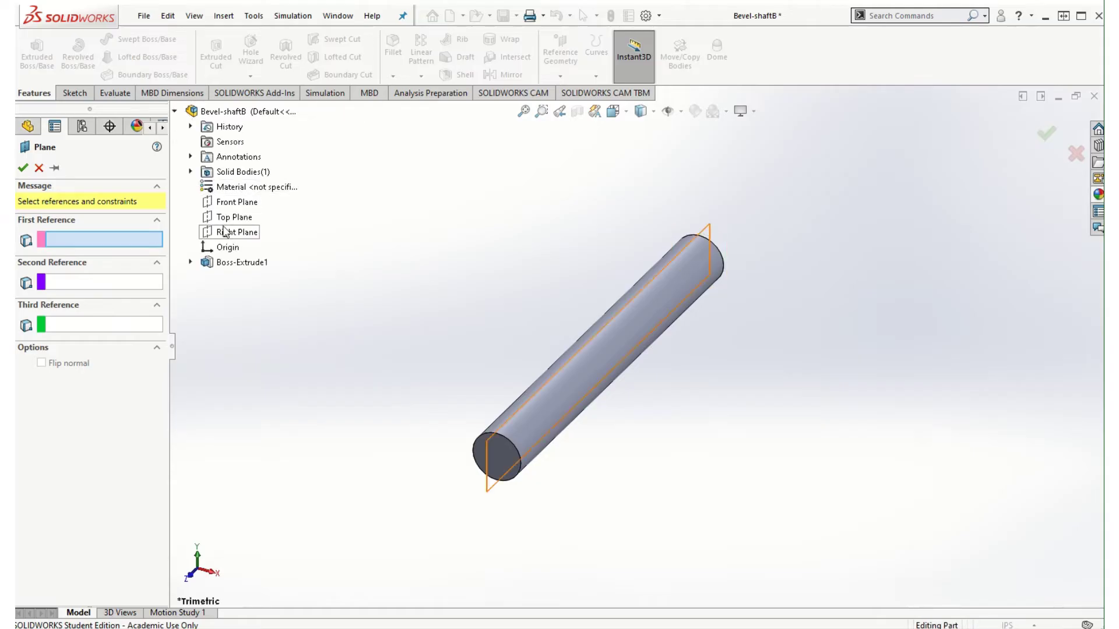
{"action": "left_click", "coordinate": [235, 232]}
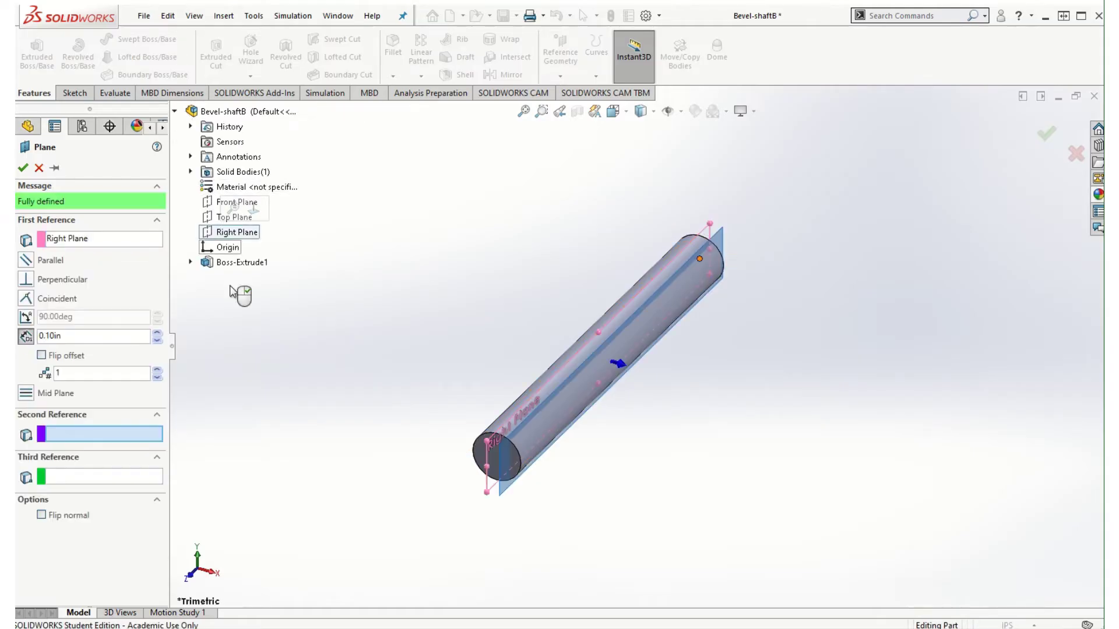
{"action": "left_click", "coordinate": [157, 334]}
{"action": "left_click", "coordinate": [158, 334]}
{"action": "left_click", "coordinate": [157, 334]}
{"action": "left_click", "coordinate": [157, 335]}
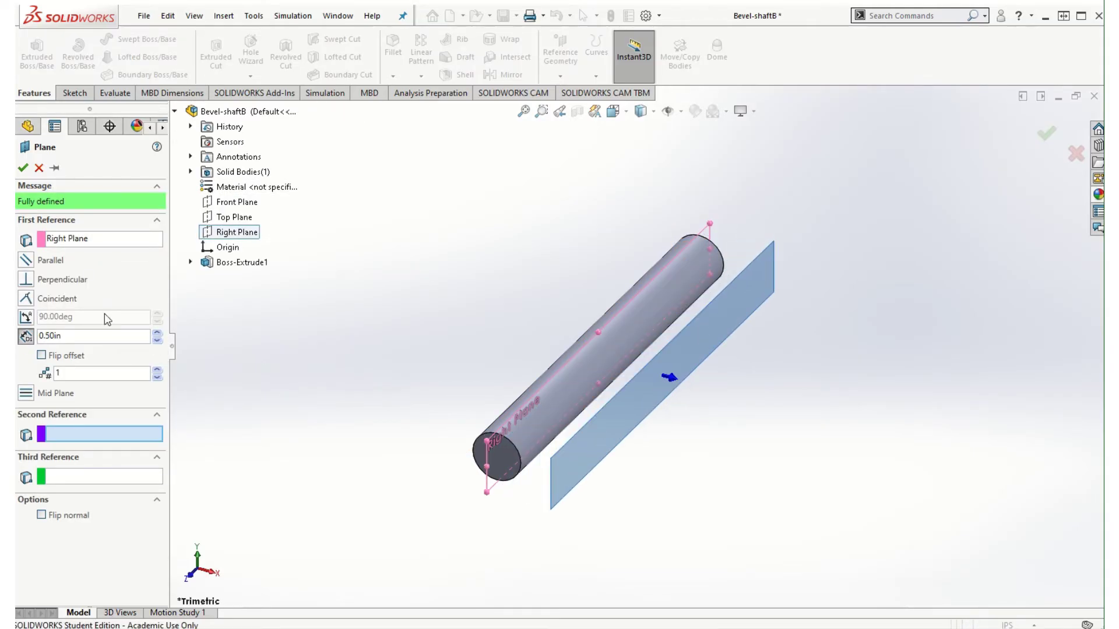
{"action": "left_click", "coordinate": [23, 168]}
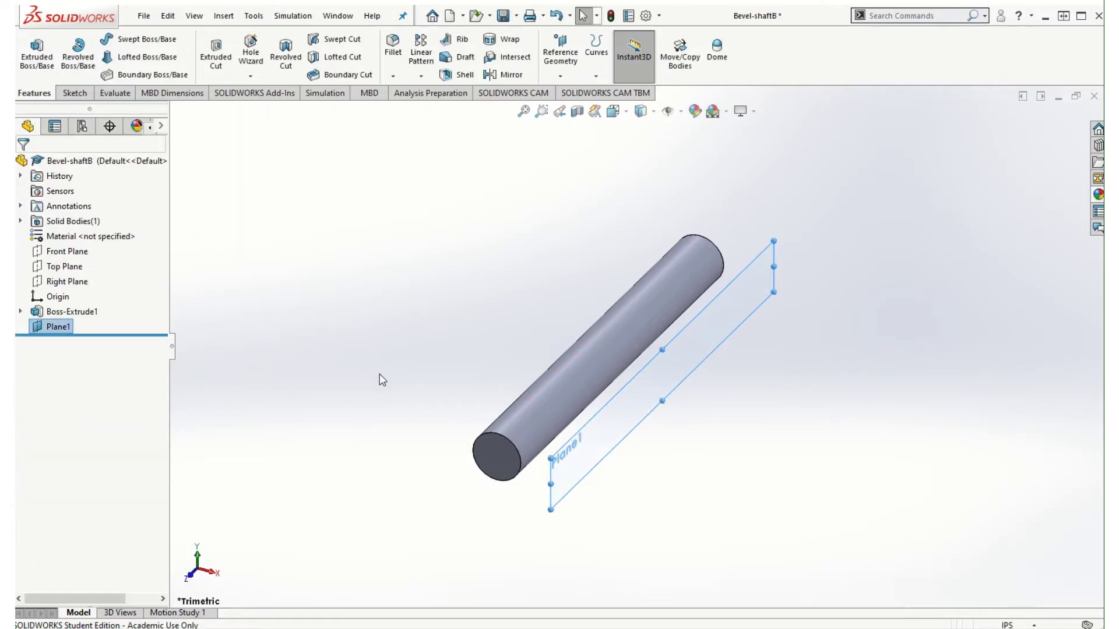
- Sketch a corner rectangle on the offset plane from the origin along the shaft's full 3 in length, about 0.07 in high, and exit the sketch
{"action": "left_click", "coordinate": [63, 330]}
{"action": "left_click", "coordinate": [135, 306]}
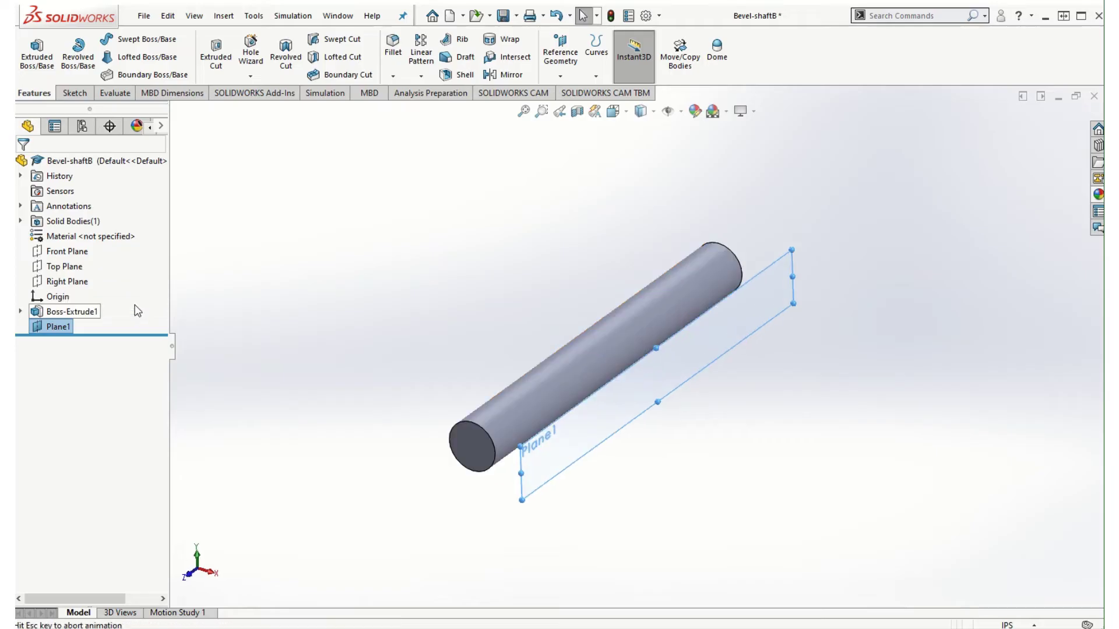
{"action": "left_click", "coordinate": [73, 94]}
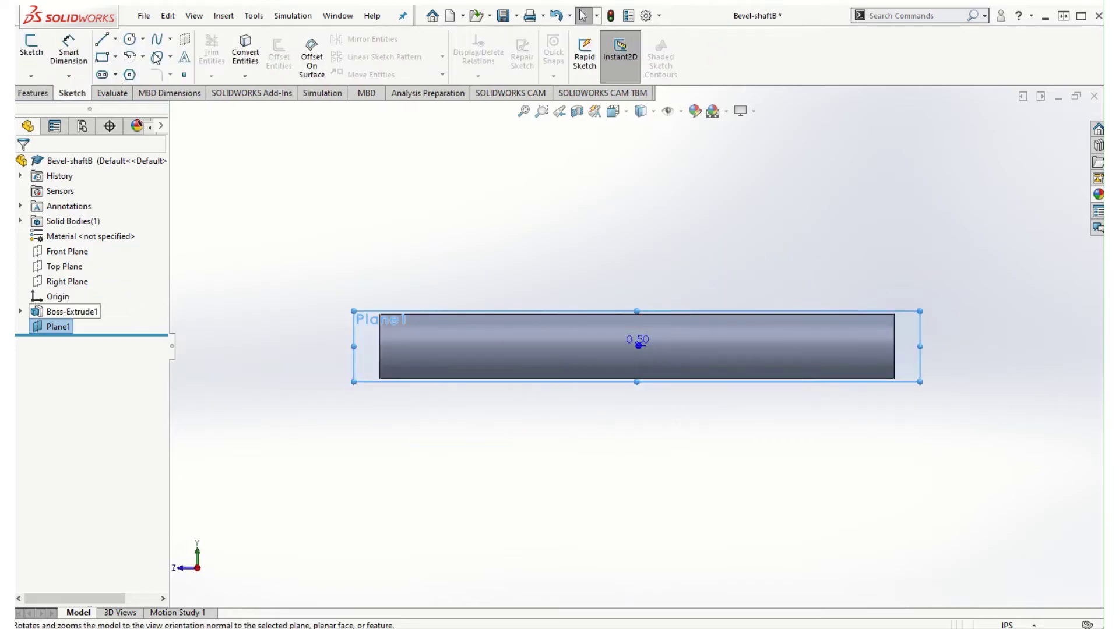
{"action": "left_click", "coordinate": [102, 56]}
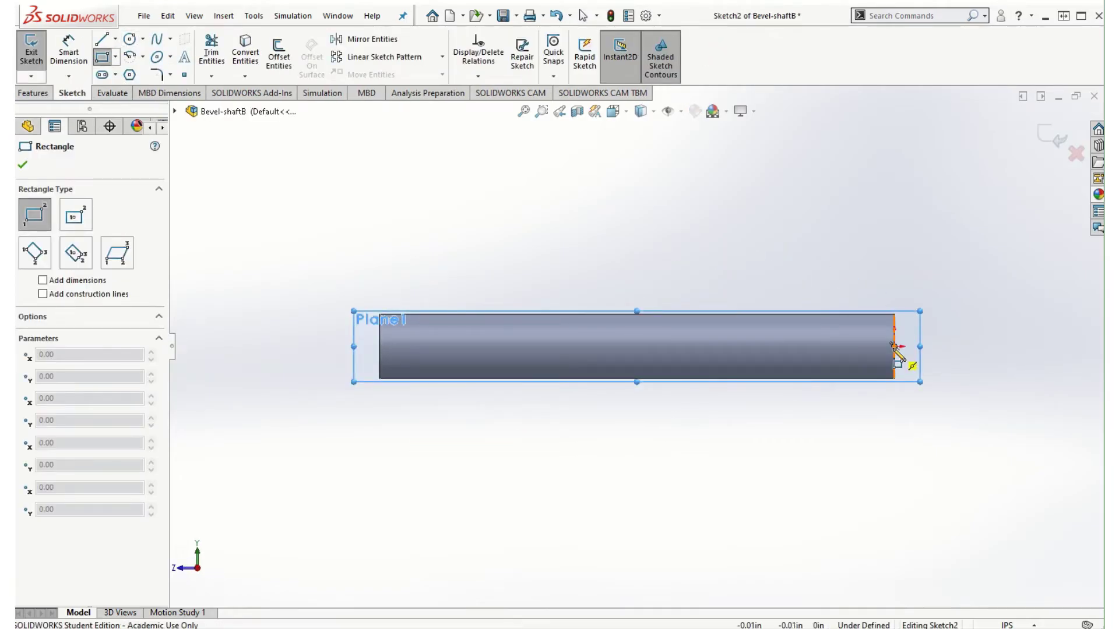
{"action": "left_click", "coordinate": [895, 347]}
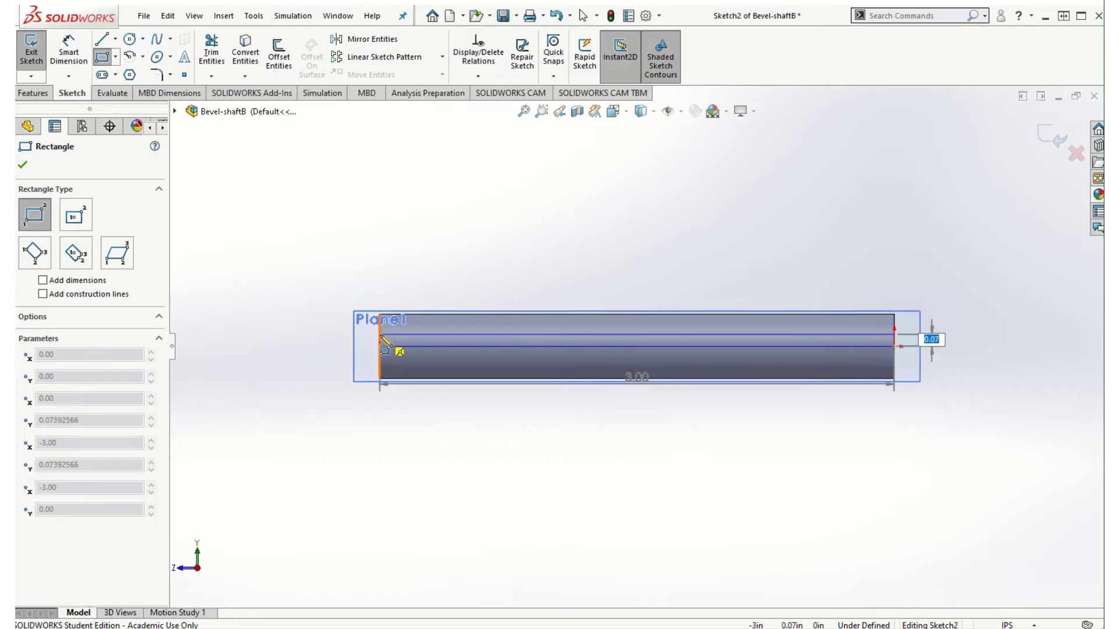
{"action": "left_click", "coordinate": [380, 335]}
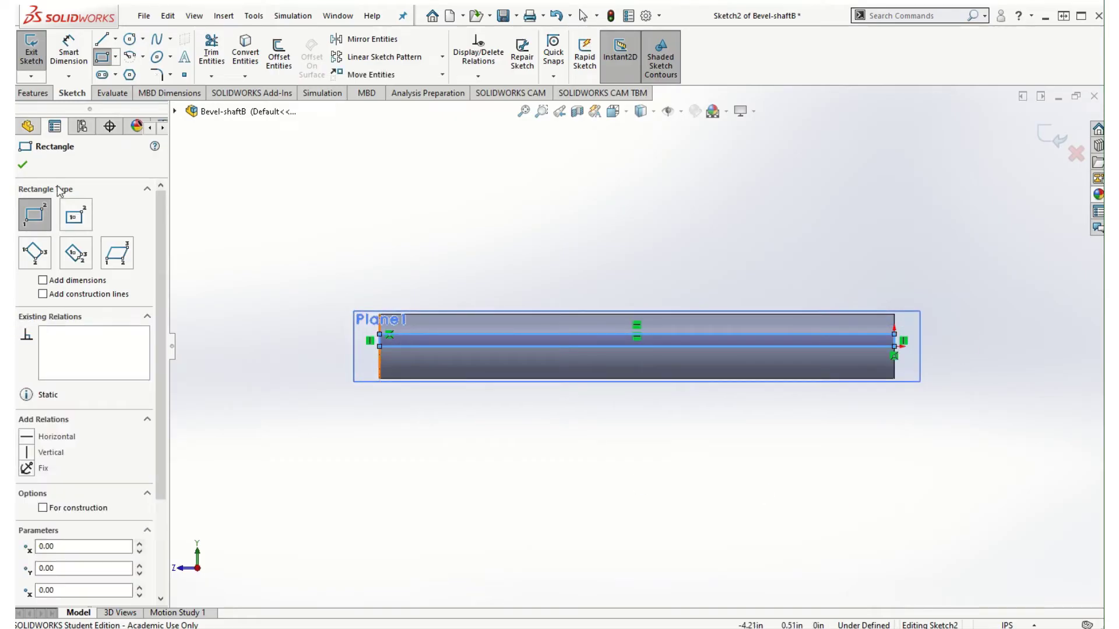
{"action": "left_click", "coordinate": [23, 165]}
{"action": "key", "text": "ctrl+7"}
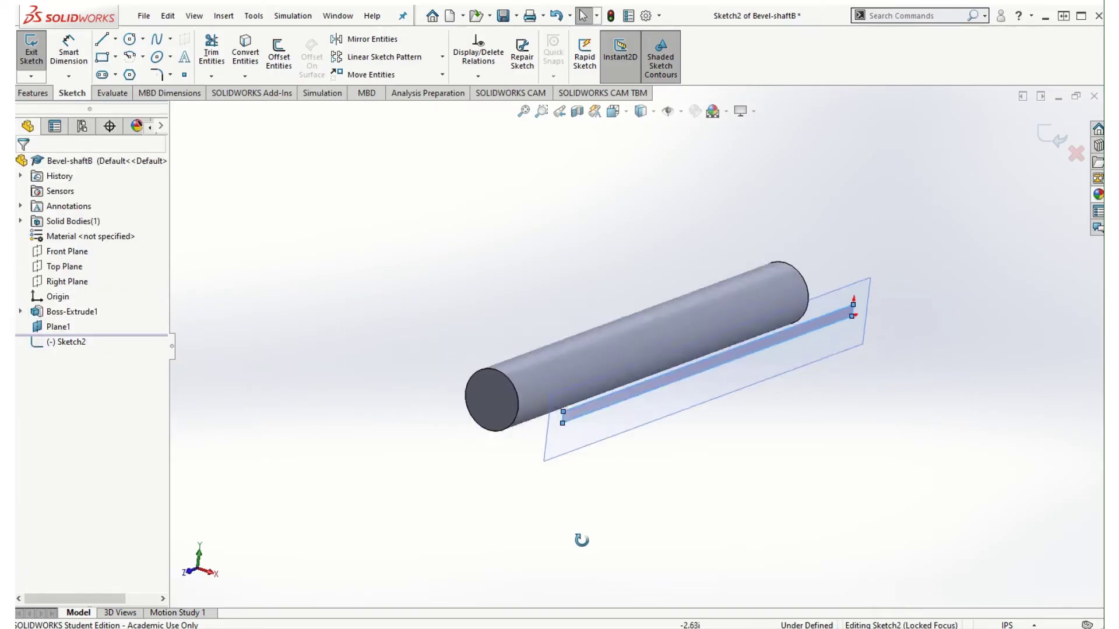
{"action": "left_click", "coordinate": [1056, 142]}
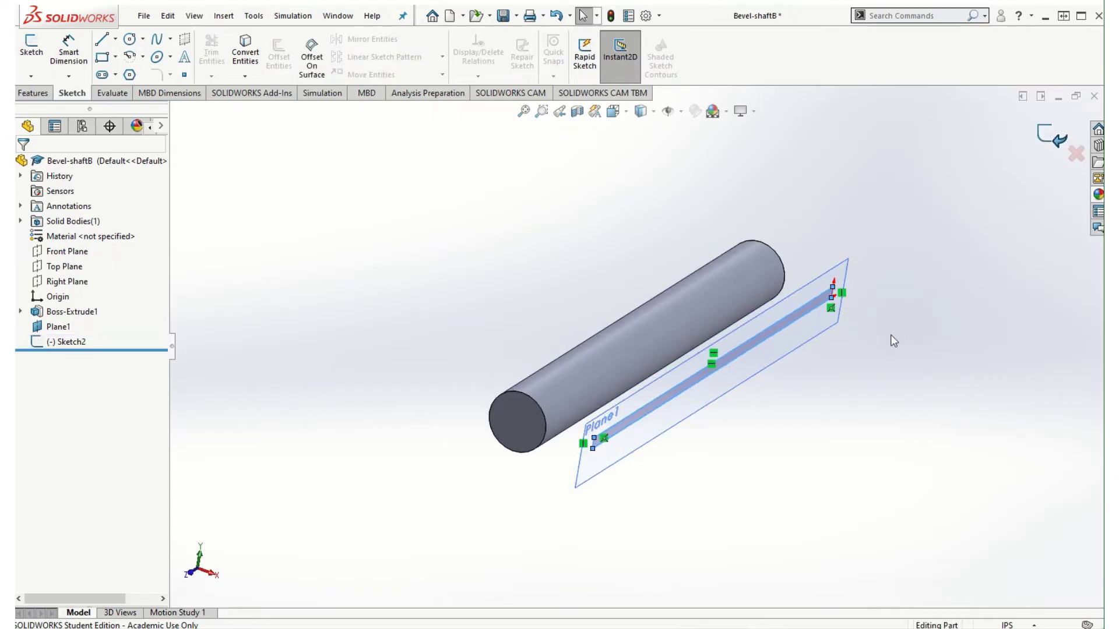
- Wrap the thin rectangle sketch onto the shaft's cylindrical face using the Scribe type
{"action": "left_click", "coordinate": [35, 93]}
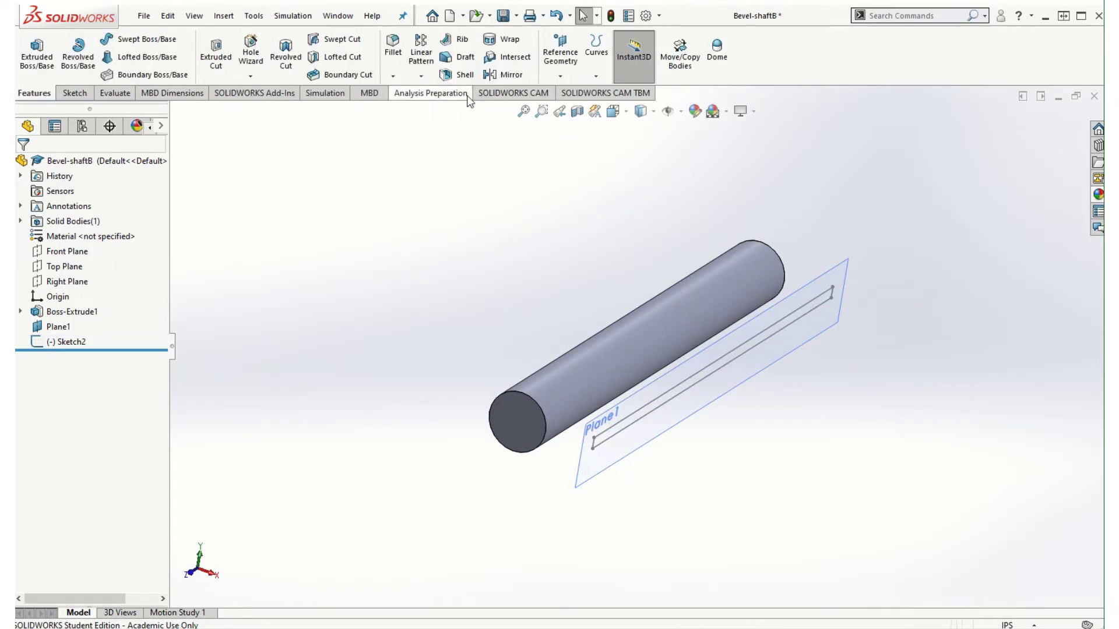
{"action": "left_click", "coordinate": [502, 39]}
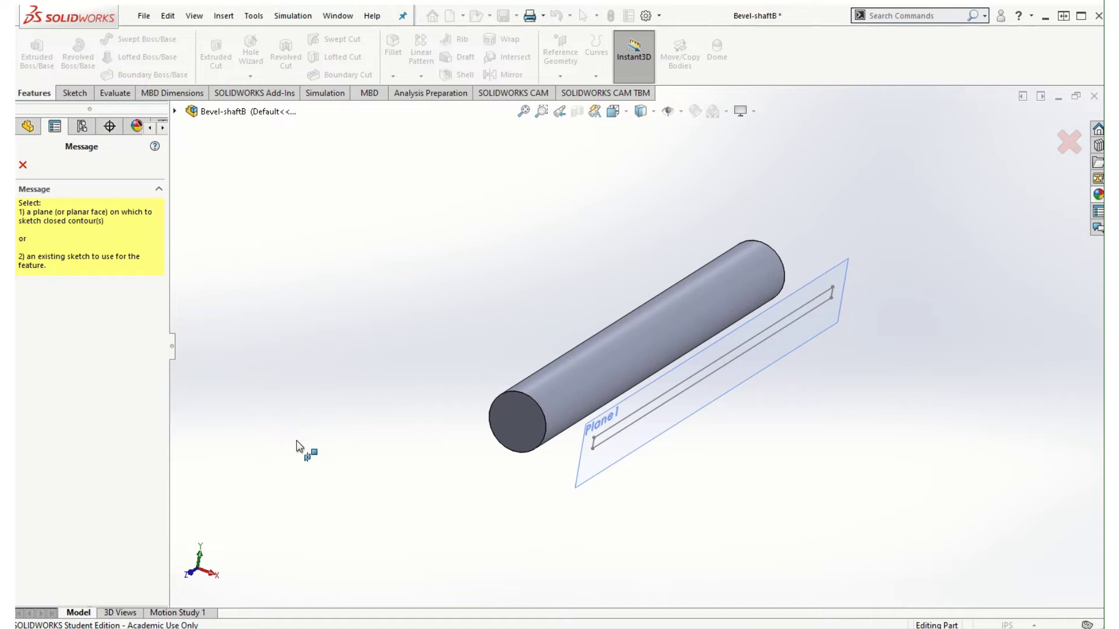
{"action": "left_click", "coordinate": [606, 437]}
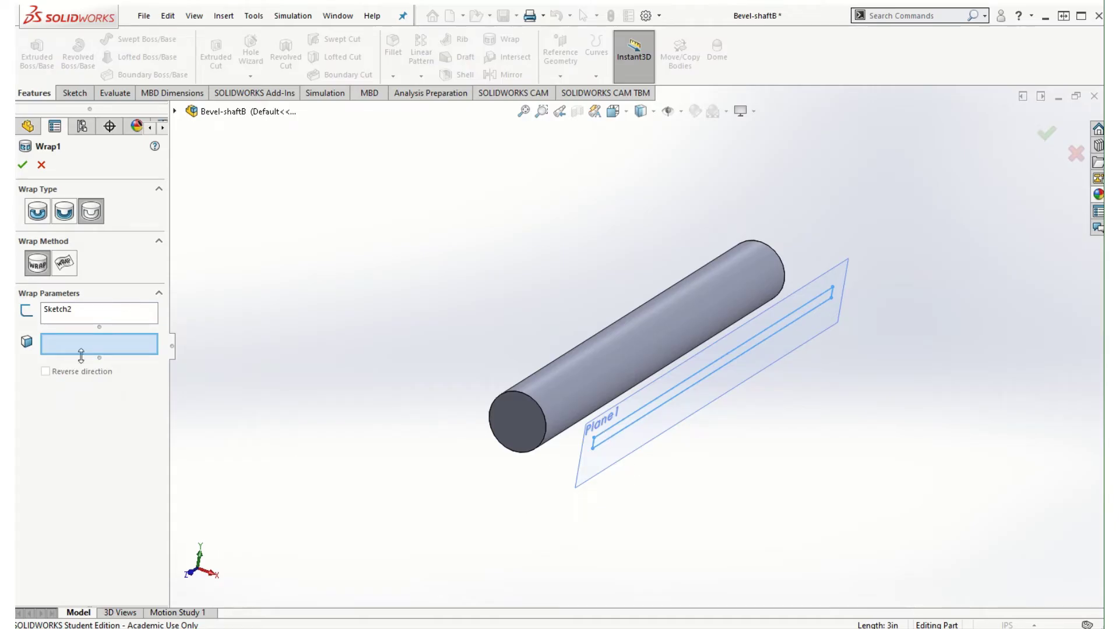
{"action": "left_click", "coordinate": [579, 377]}
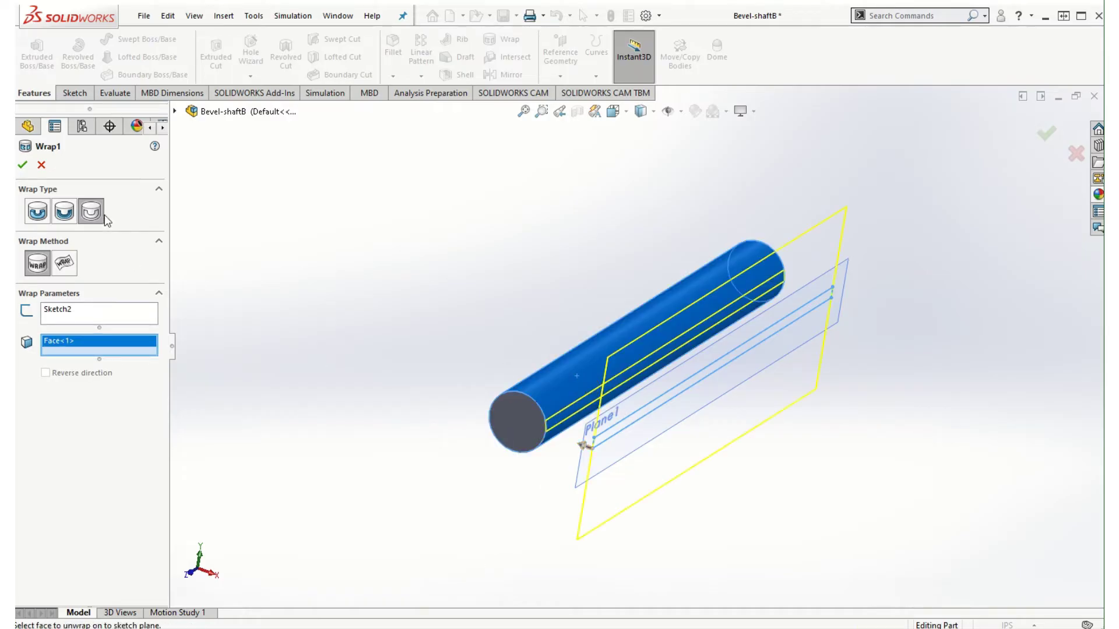
{"action": "left_click", "coordinate": [22, 165]}
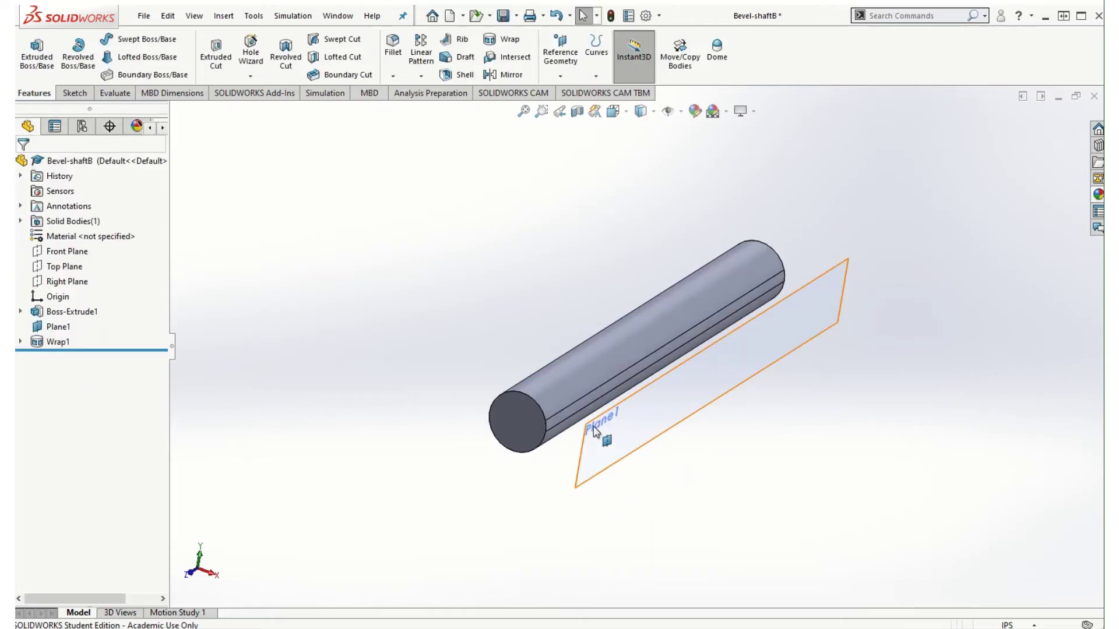
- Color only the scribed strip face on the shaft bright magenta (RGB 255, 0, 255) and accept the appearance
{"action": "scroll", "coordinate": [594, 430], "scroll_direction": "down", "scroll_amount": 5}
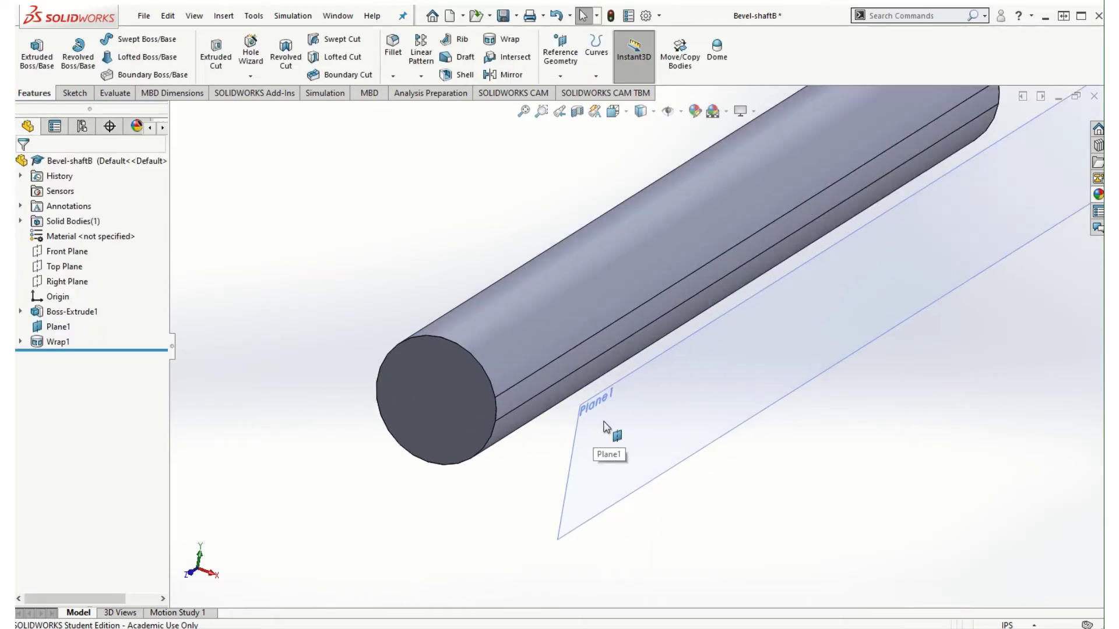
{"action": "left_click", "coordinate": [581, 355]}
{"action": "left_click", "coordinate": [570, 302]}
{"action": "left_click", "coordinate": [447, 529]}
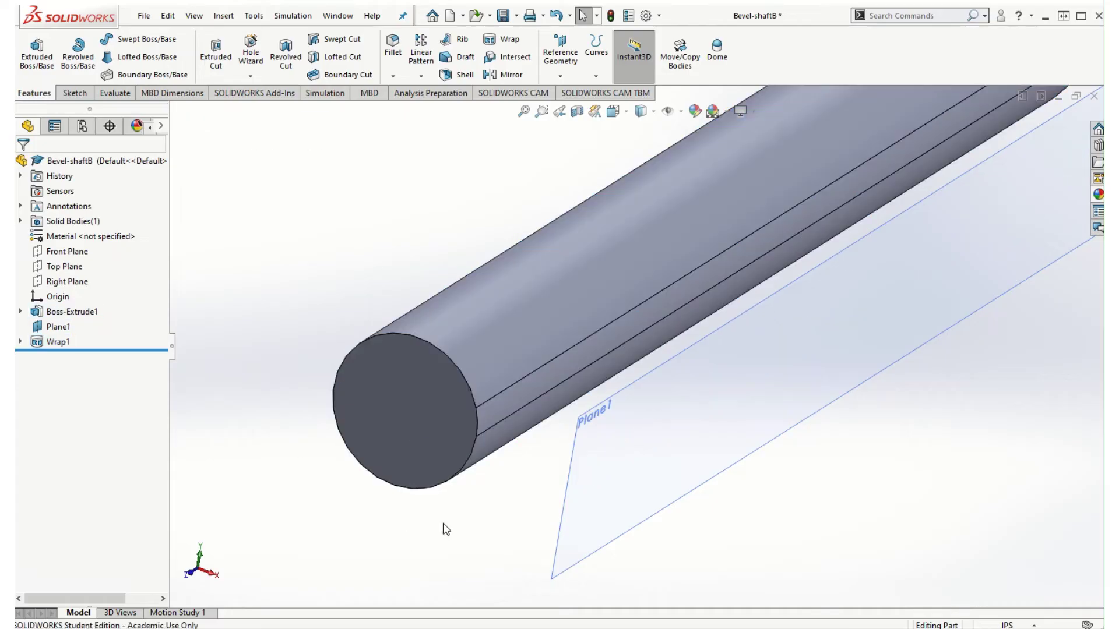
{"action": "left_click", "coordinate": [547, 372]}
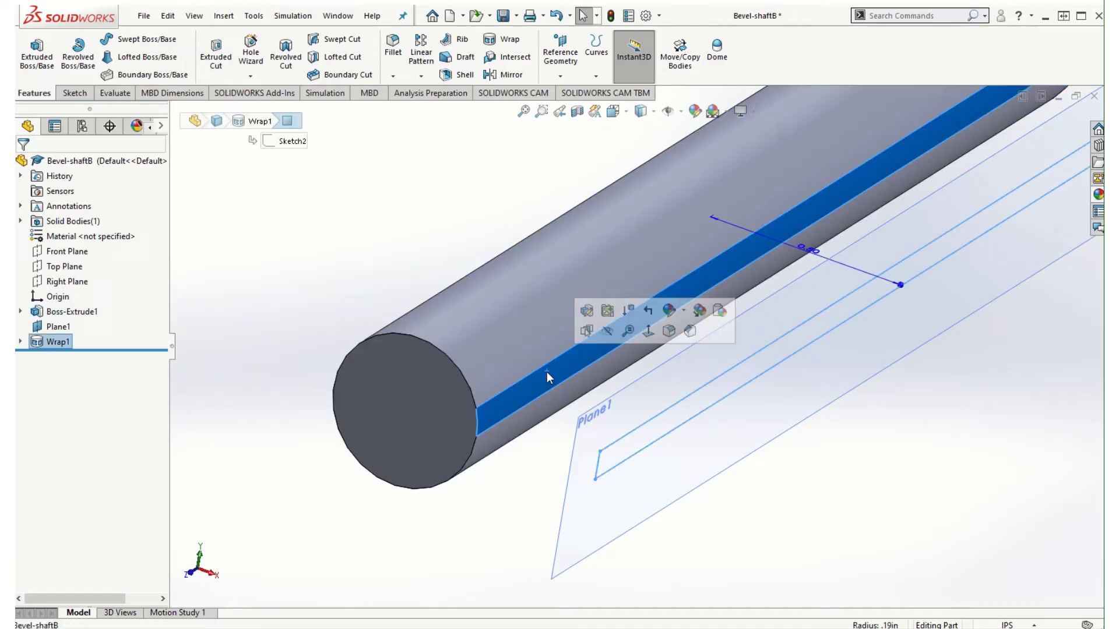
{"action": "left_click", "coordinate": [671, 312]}
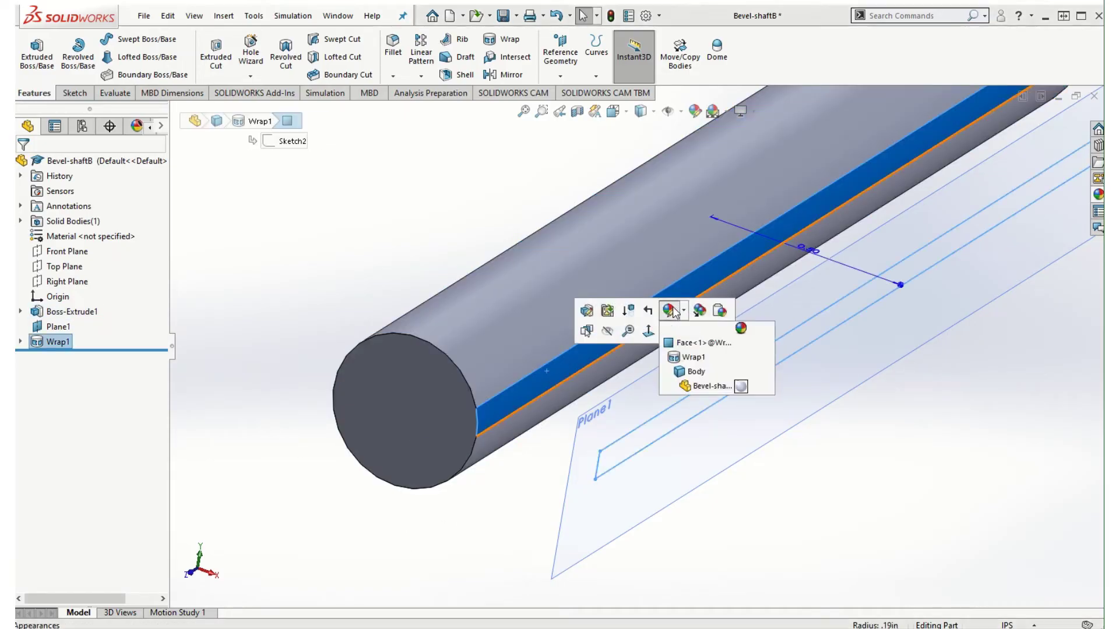
{"action": "left_click", "coordinate": [689, 344]}
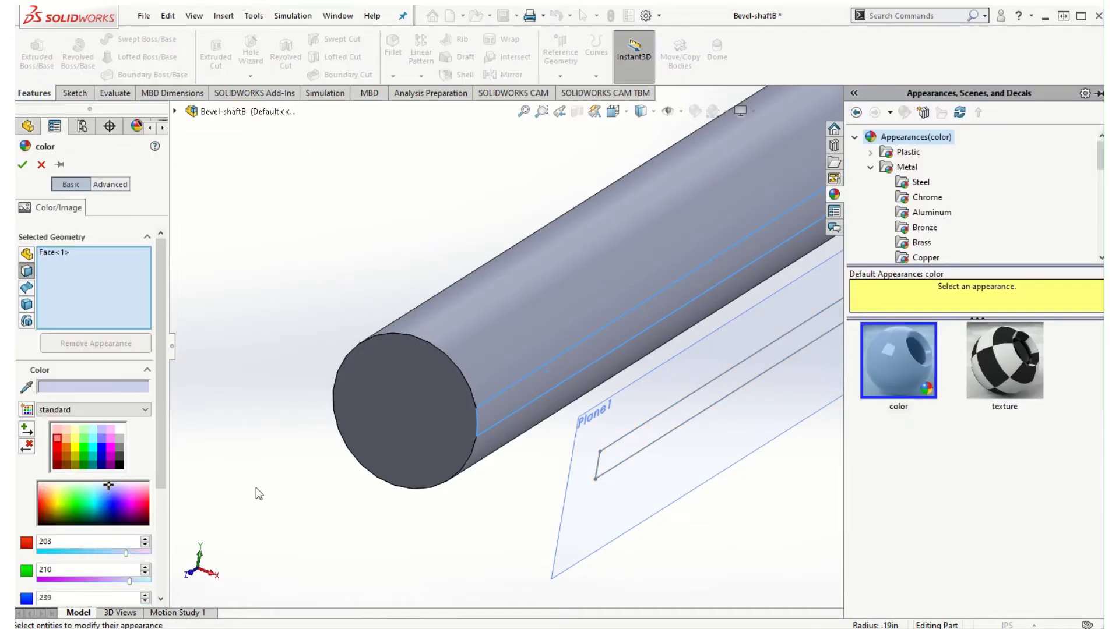
{"action": "left_click", "coordinate": [111, 430]}
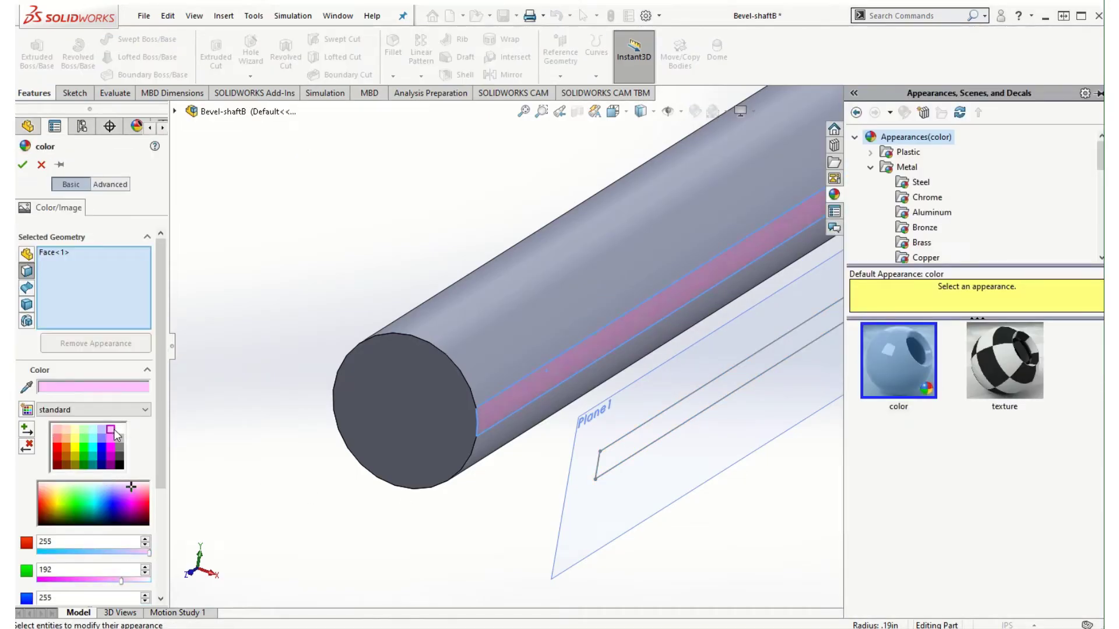
{"action": "left_click", "coordinate": [111, 448]}
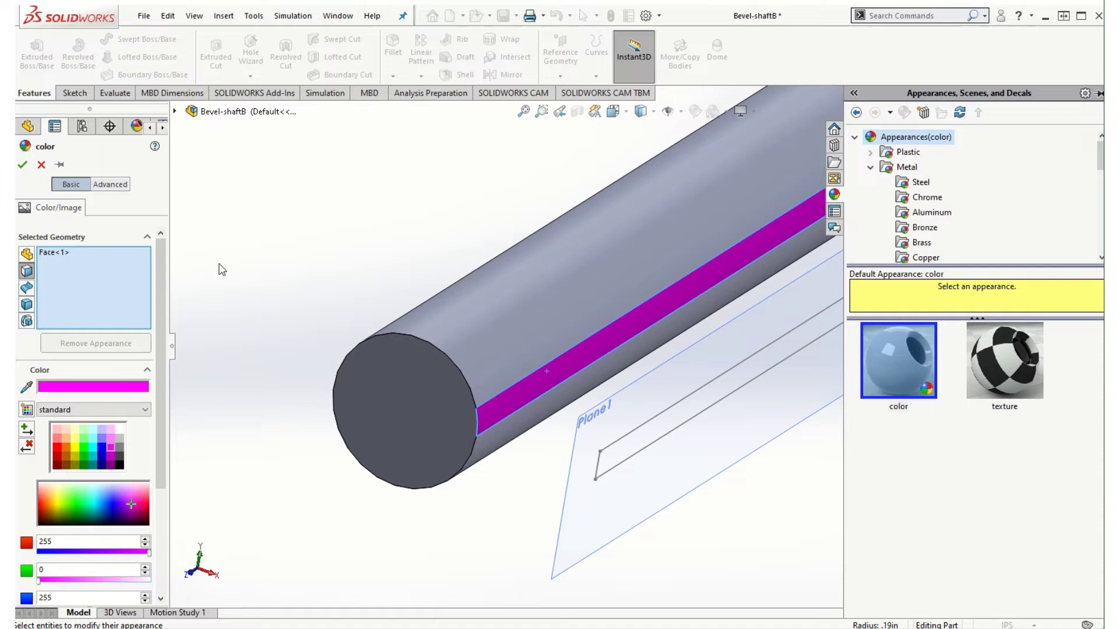
{"action": "left_click", "coordinate": [22, 165]}
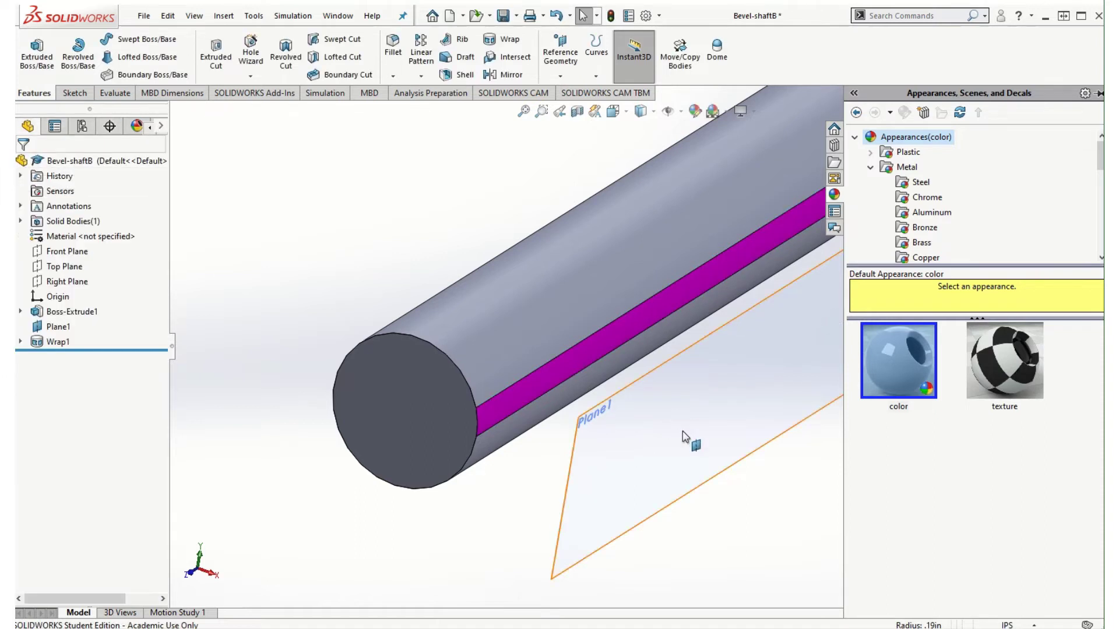
{"action": "scroll", "coordinate": [656, 415], "scroll_direction": "up", "scroll_amount": 3}
{"action": "scroll", "coordinate": [653, 413], "scroll_direction": "up", "scroll_amount": 2}
{"action": "scroll", "coordinate": [775, 301], "scroll_direction": "down", "scroll_amount": 2}
{"action": "left_click", "coordinate": [721, 435]}
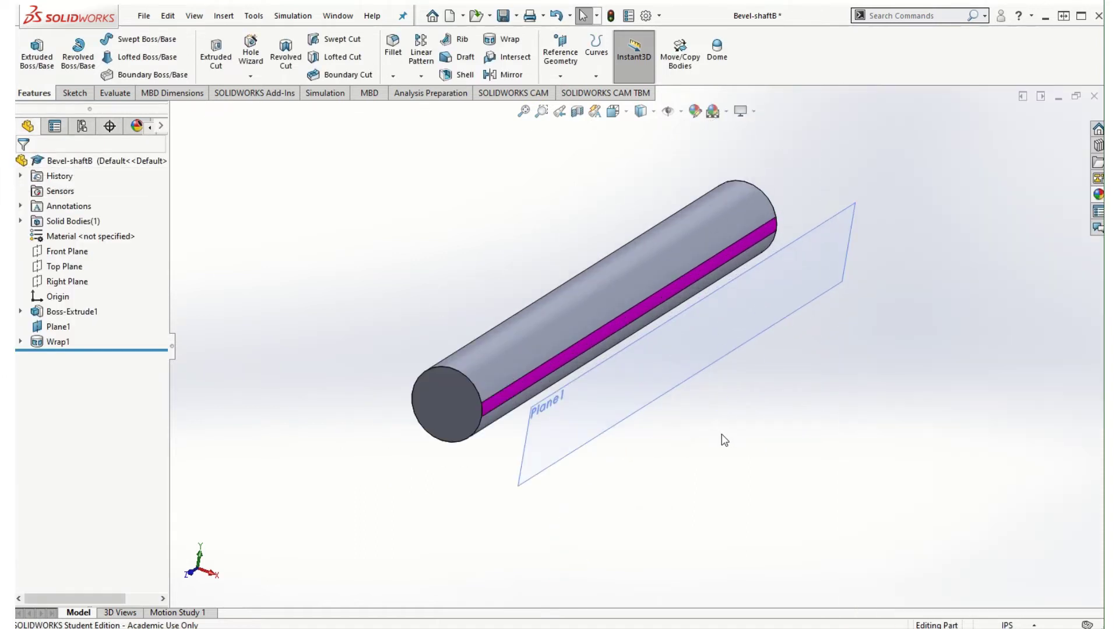
- Return to the Assem3 assembly, rebuild it with the changed shaft, and dismiss the rebuild error report
{"action": "middle_click_drag", "start_coordinate": [728, 413], "coordinate": [696, 430]}
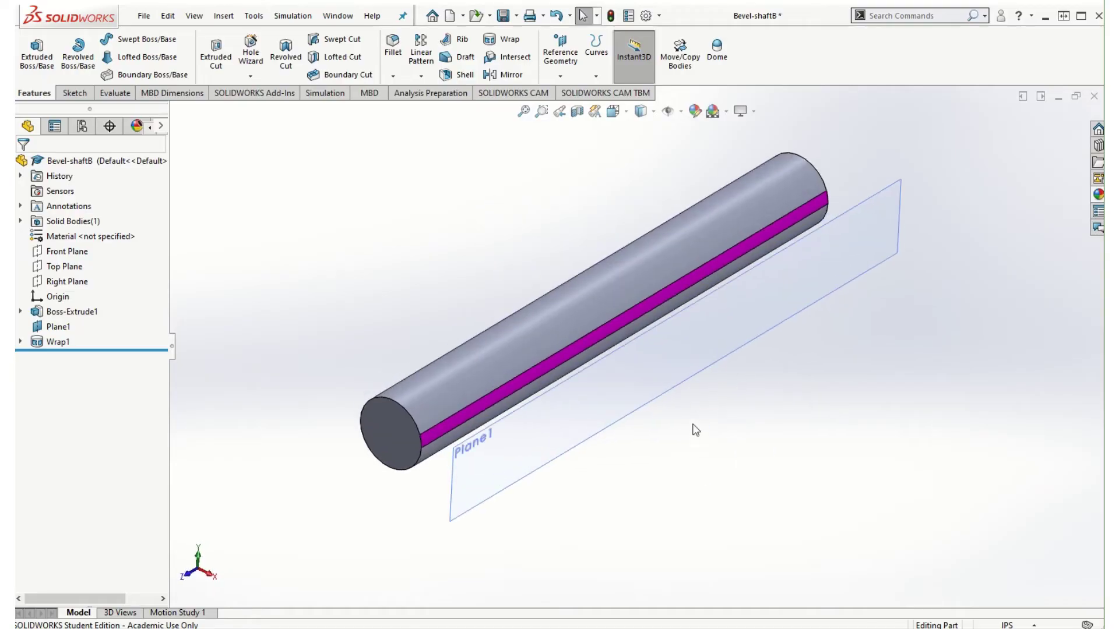
{"action": "left_click", "coordinate": [338, 15]}
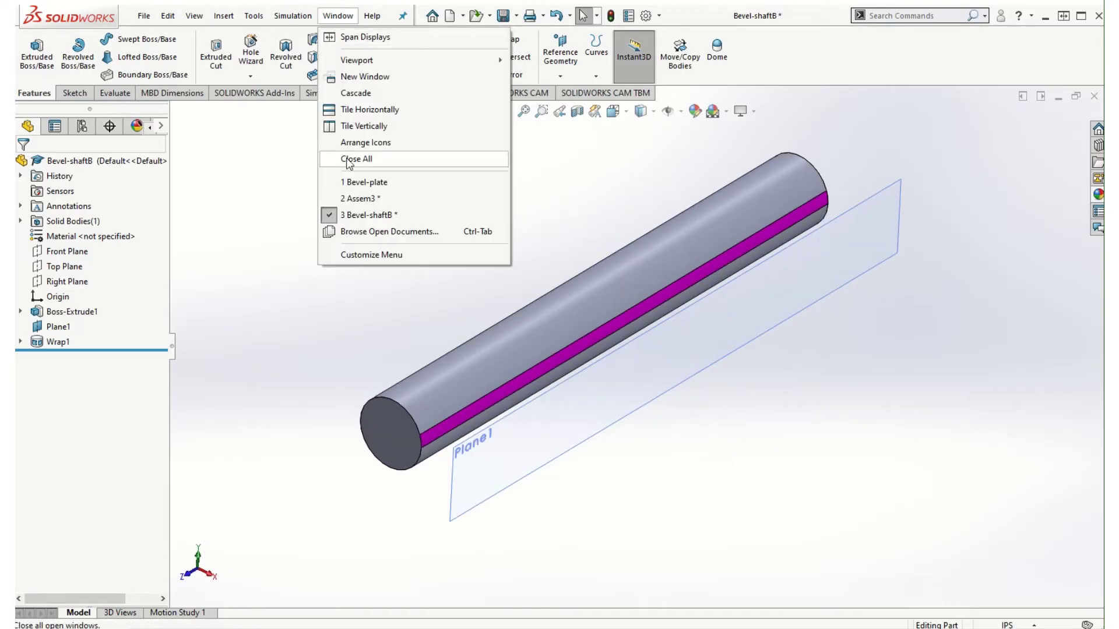
{"action": "left_click", "coordinate": [374, 202]}
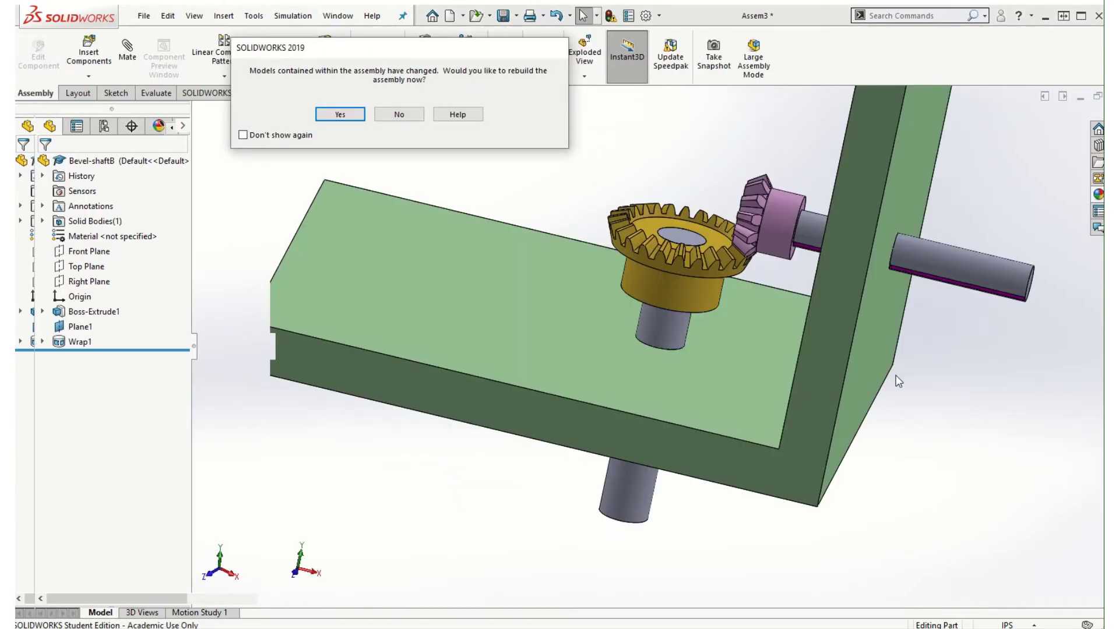
{"action": "left_click", "coordinate": [361, 117]}
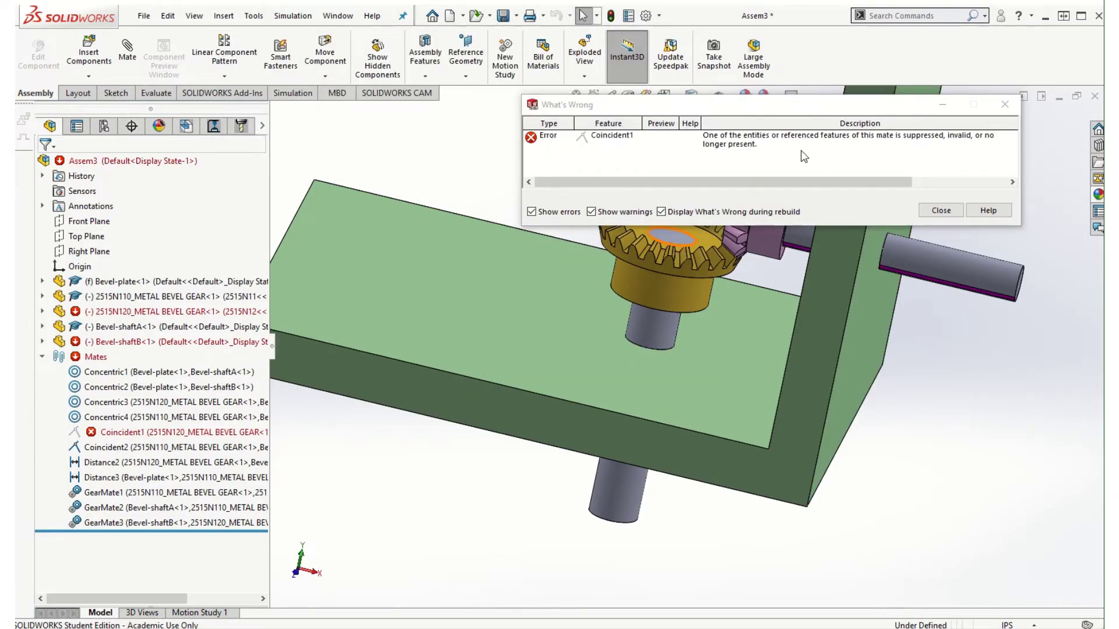
{"action": "left_click", "coordinate": [940, 211]}
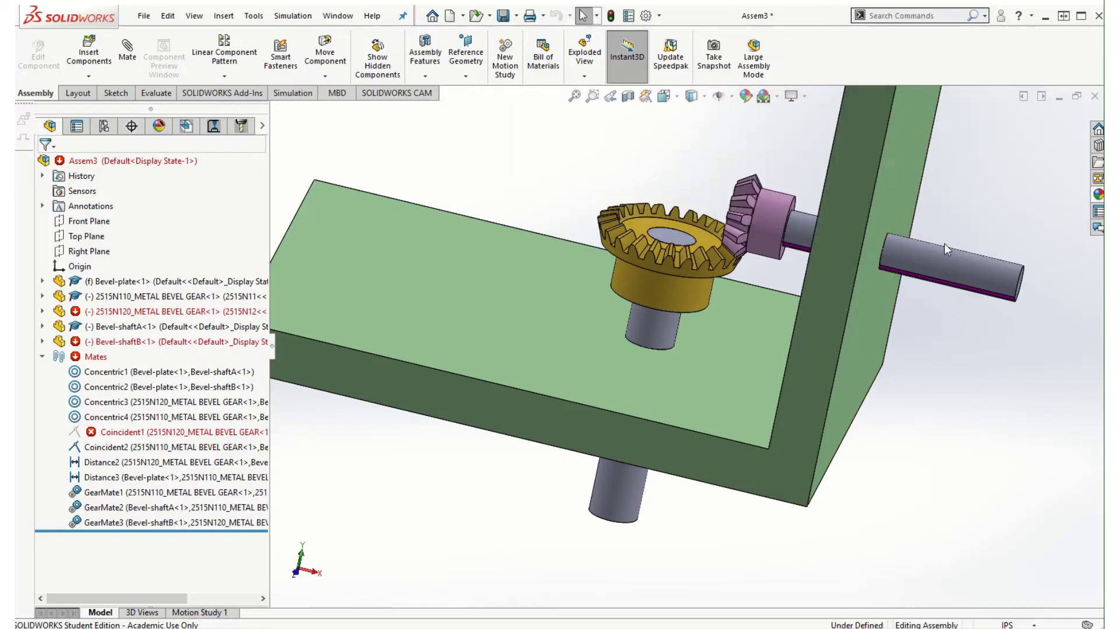
- Repair the Coincident1 mate by replacing its missing face reference with the end face of Bevel-shaftB, keeping the pinion's front face
{"action": "mouse_move", "coordinate": [148, 435]}
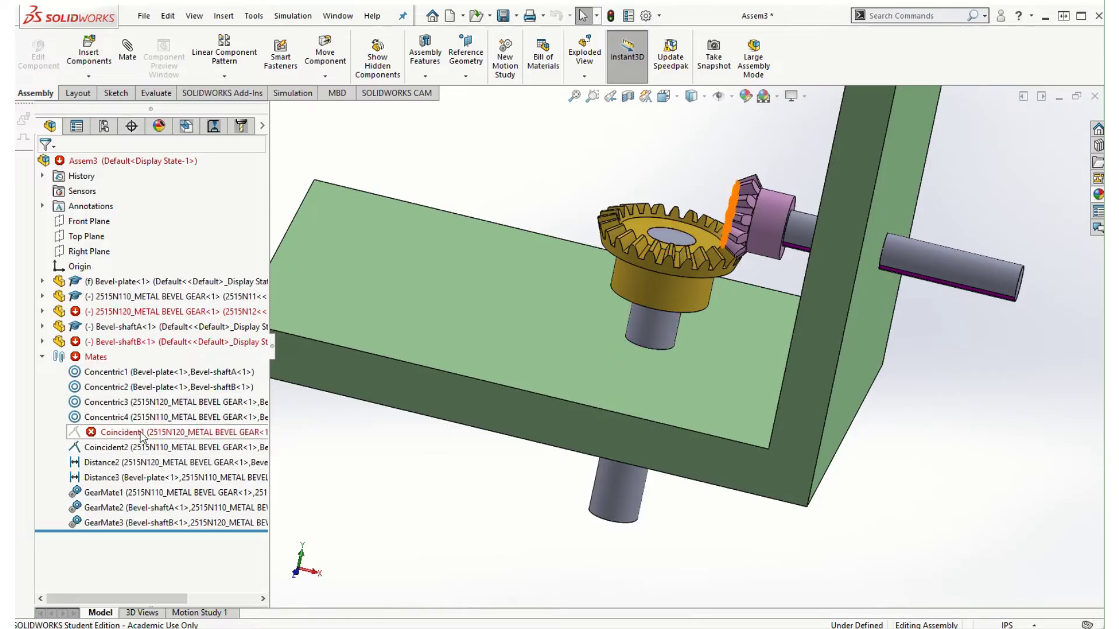
{"action": "right_click", "coordinate": [142, 437]}
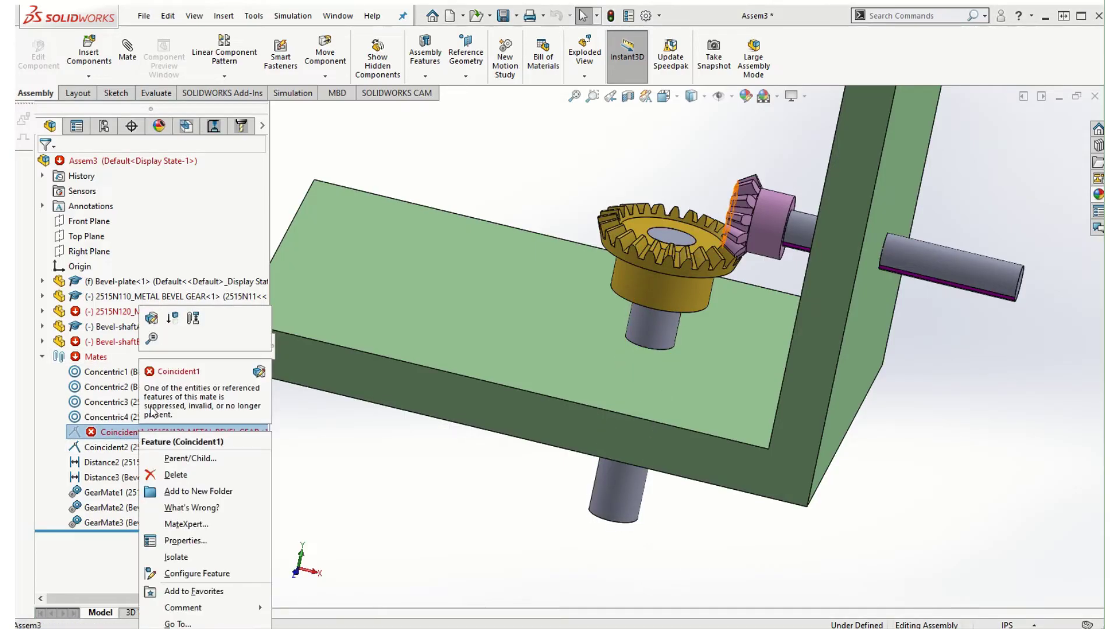
{"action": "left_click", "coordinate": [151, 319]}
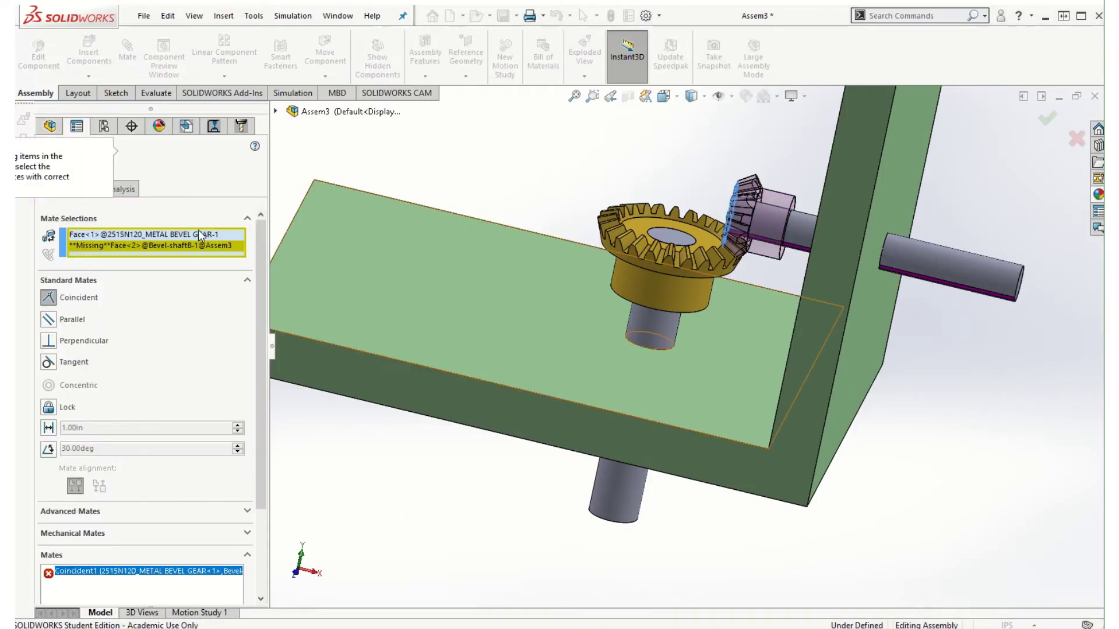
{"action": "middle_click_drag", "start_coordinate": [428, 449], "coordinate": [480, 467]}
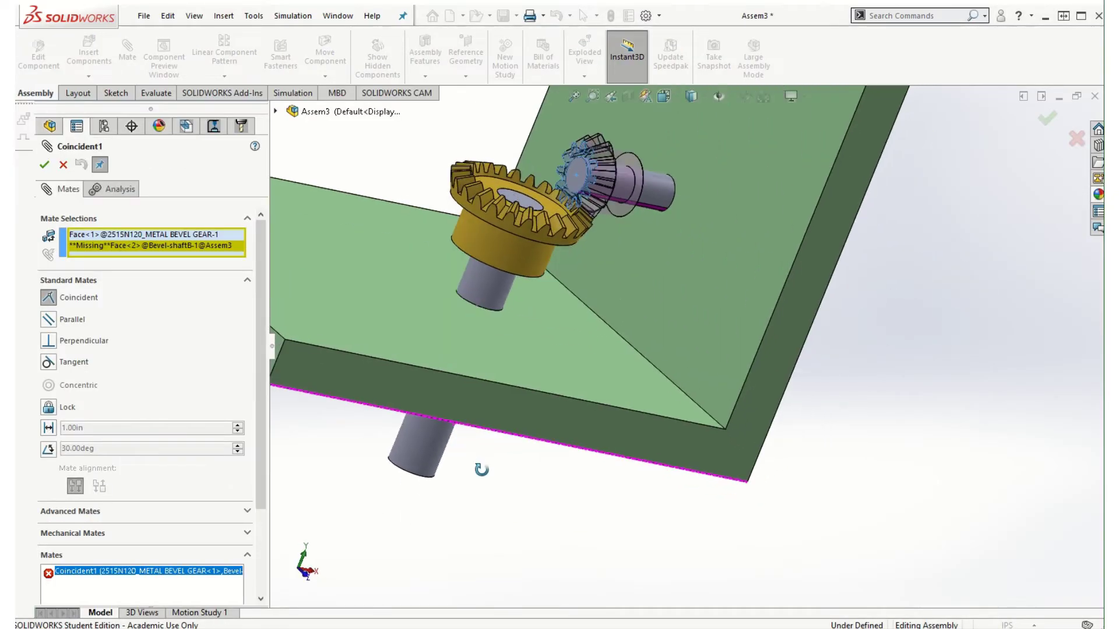
{"action": "scroll", "coordinate": [572, 171], "scroll_direction": "down", "scroll_amount": 3}
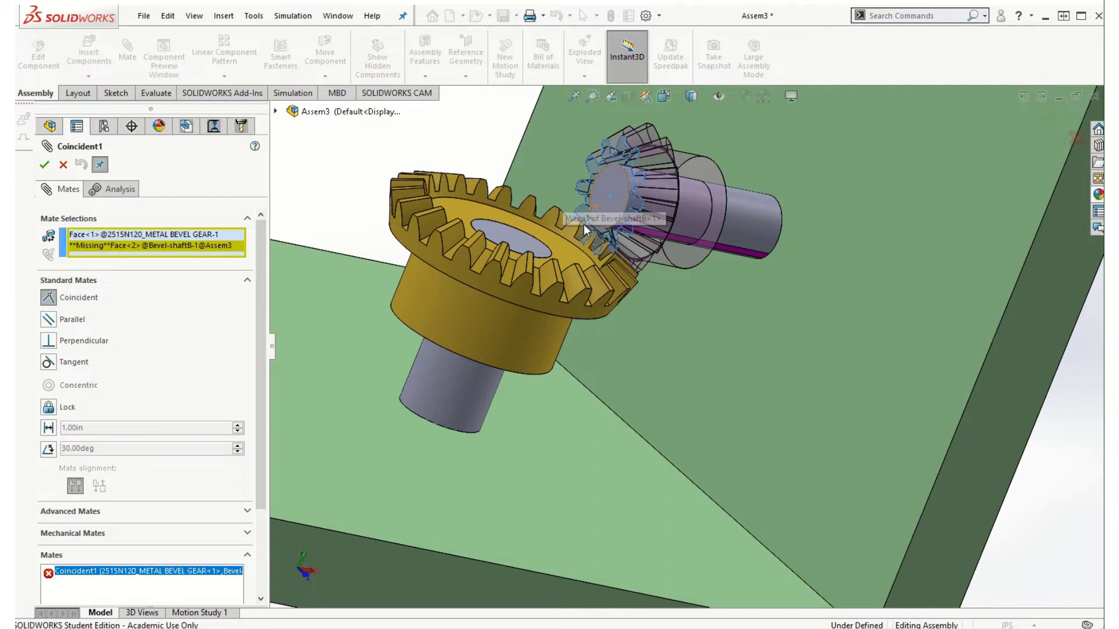
{"action": "left_click", "coordinate": [139, 235]}
{"action": "right_click", "coordinate": [137, 247]}
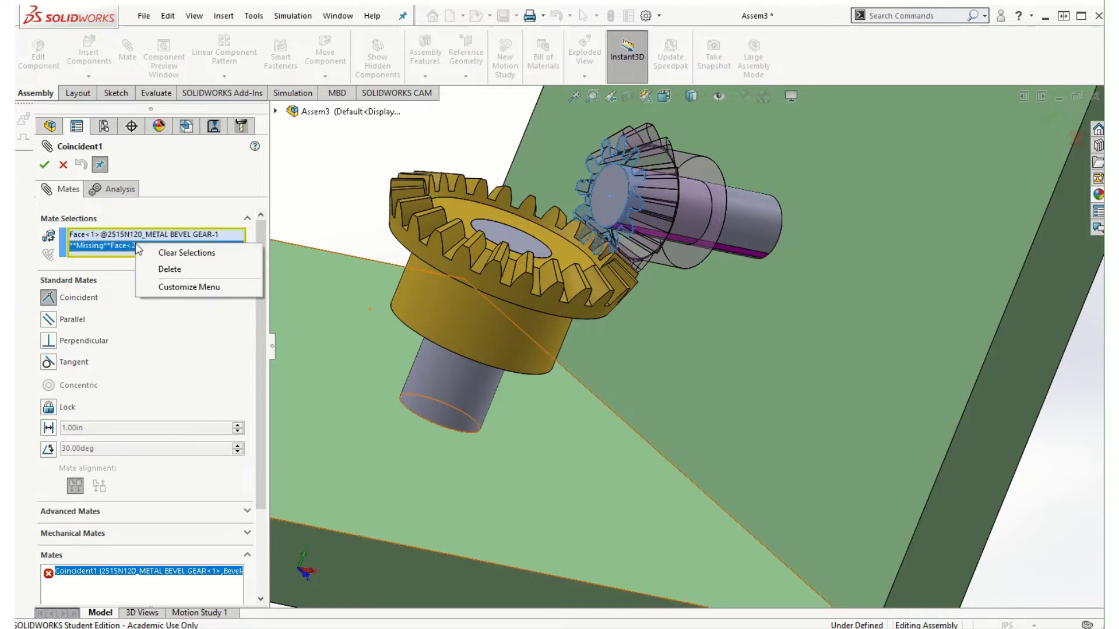
{"action": "left_click", "coordinate": [186, 272]}
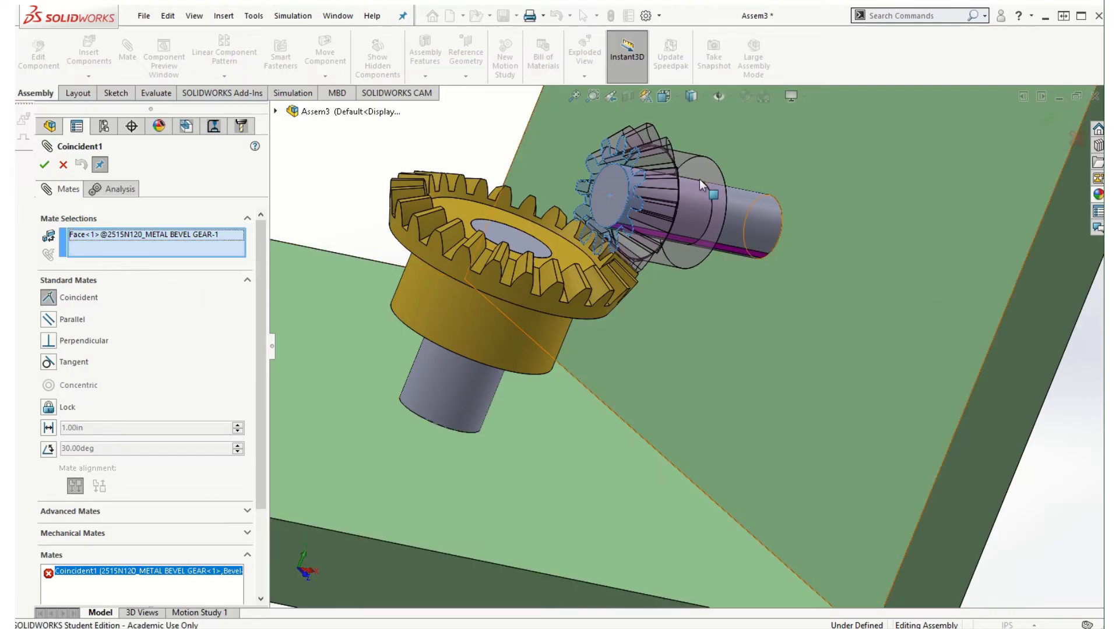
{"action": "left_click", "coordinate": [611, 189]}
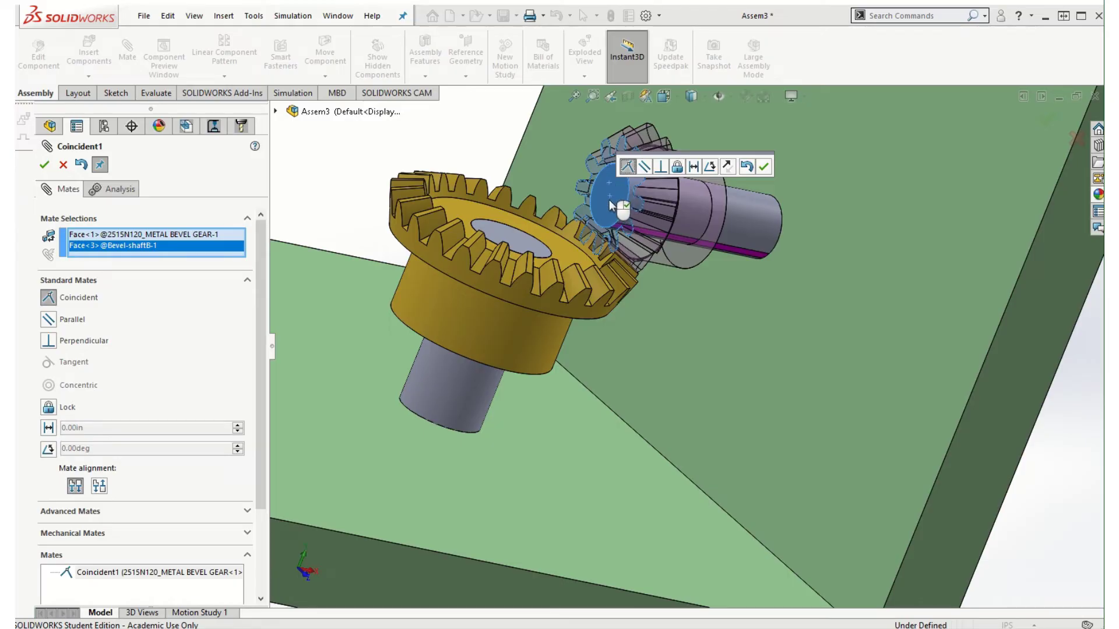
{"action": "left_click", "coordinate": [761, 167]}
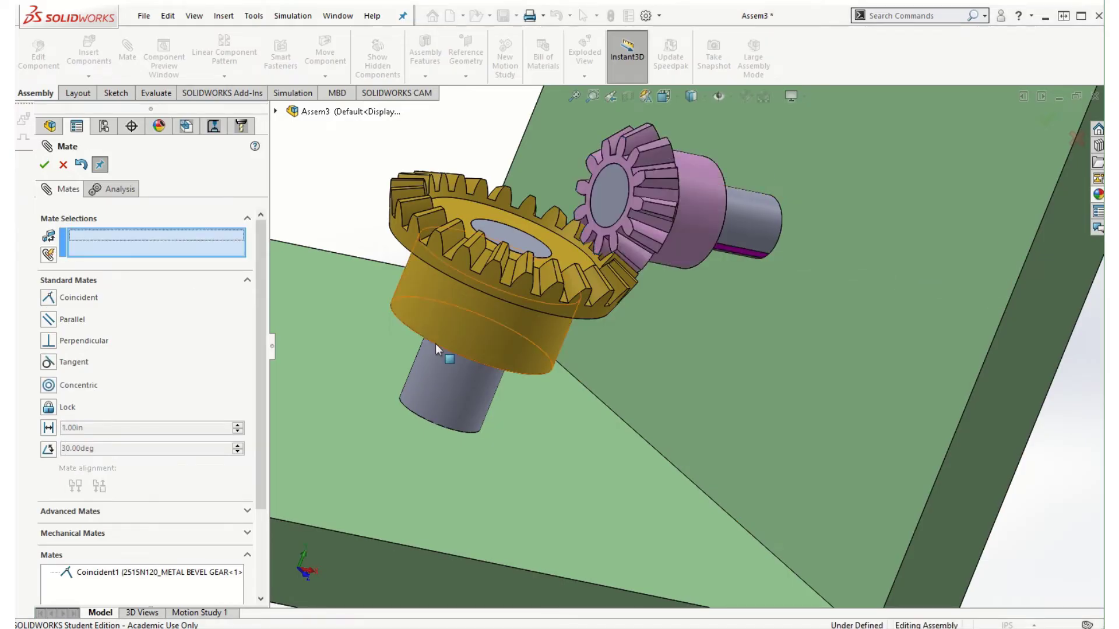
{"action": "left_click", "coordinate": [44, 164]}
- Turn Bevel-shaftA to check how the gears and the magenta-striped shaft rotate together
{"action": "scroll", "coordinate": [604, 341], "scroll_direction": "up", "scroll_amount": 8}
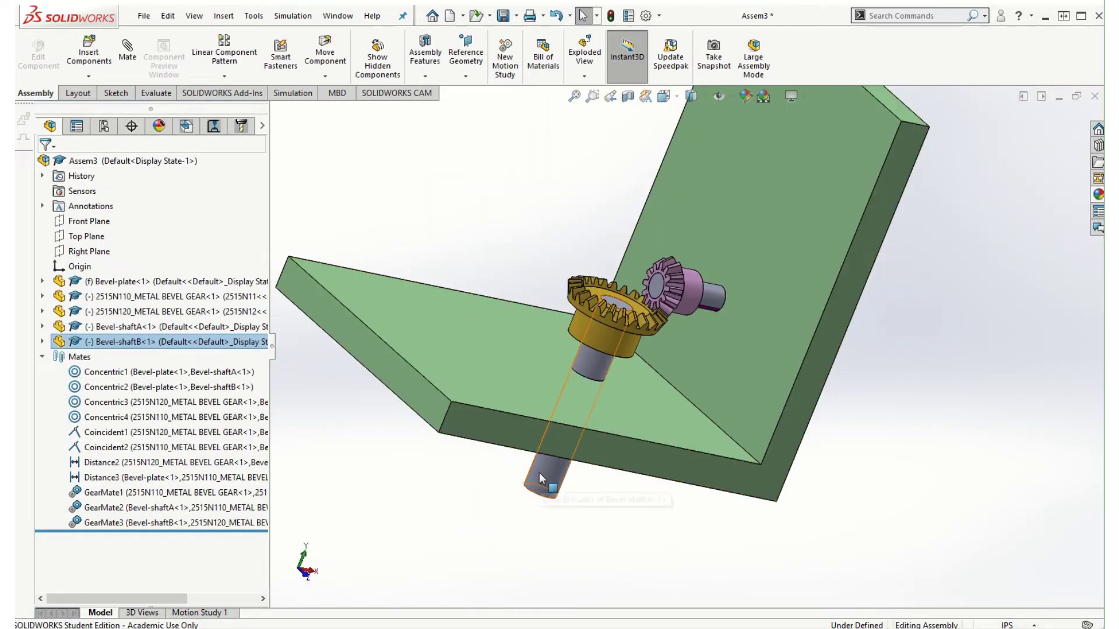
{"action": "left_click", "coordinate": [540, 473]}
{"action": "middle_click_drag", "start_coordinate": [776, 496], "coordinate": [858, 461]}
{"action": "scroll", "coordinate": [715, 502], "scroll_direction": "down", "scroll_amount": 5}
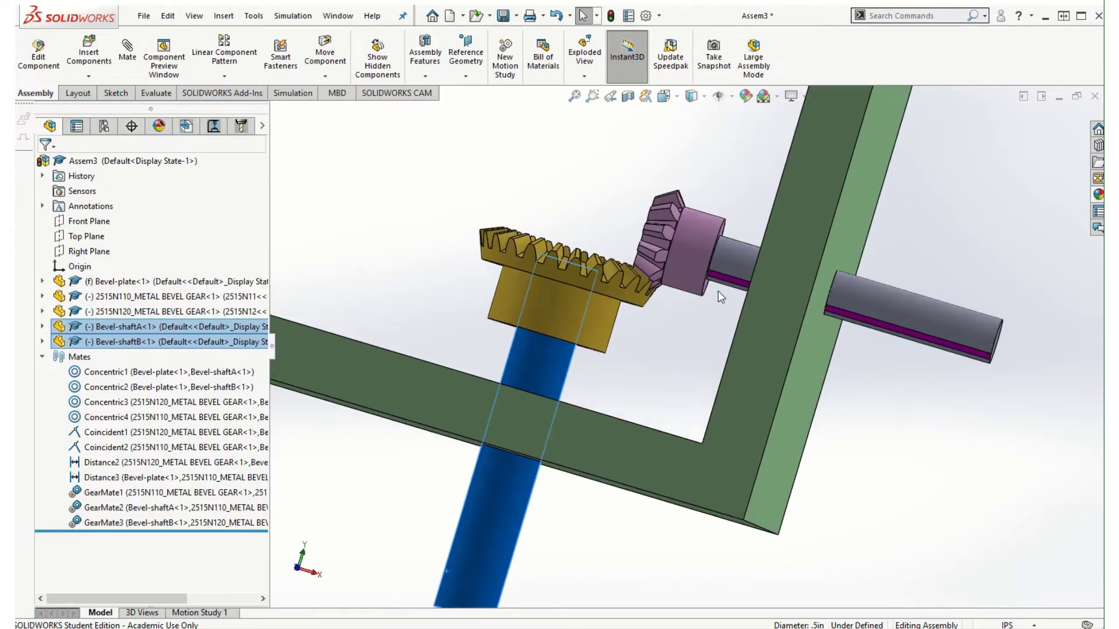
{"action": "left_click", "coordinate": [885, 461]}
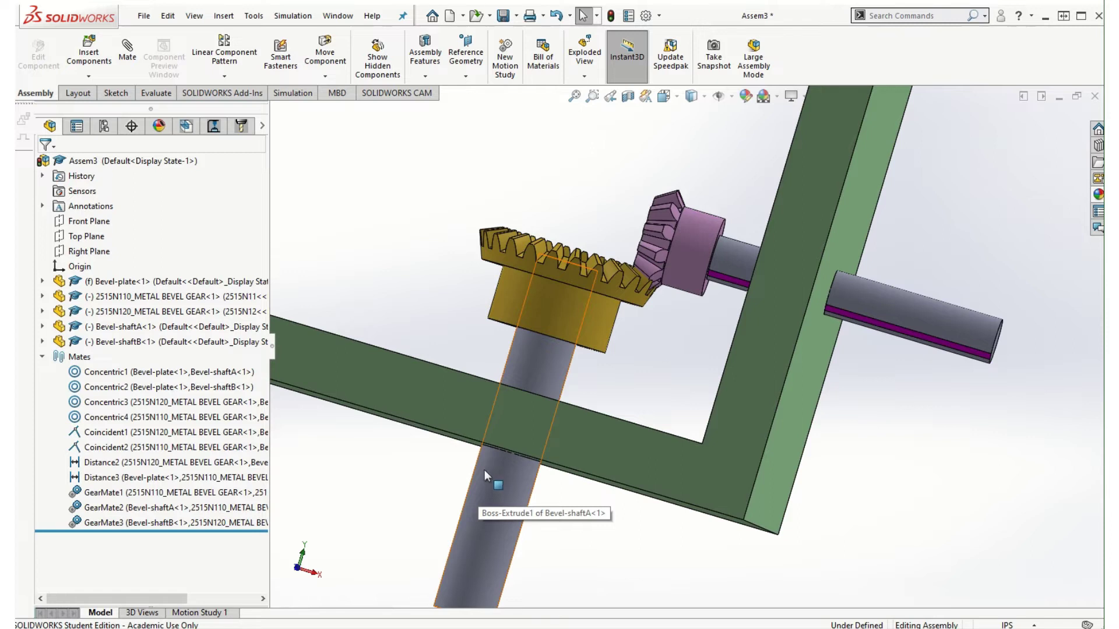
{"action": "left_click_drag", "start_coordinate": [485, 468], "coordinate": [536, 511]}
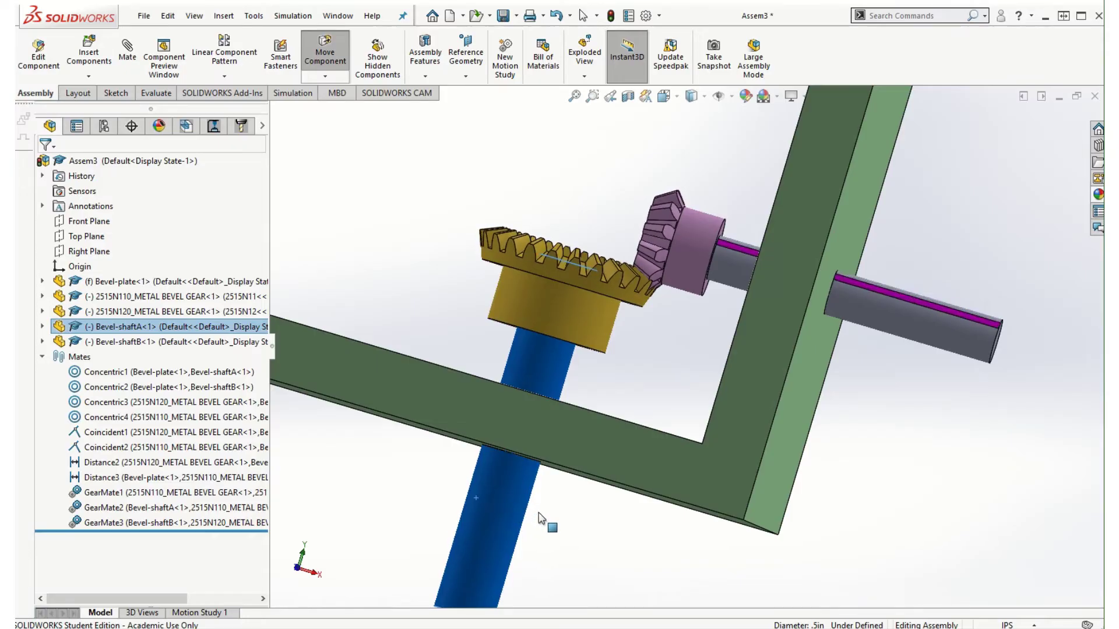
{"action": "key", "text": "Escape"}
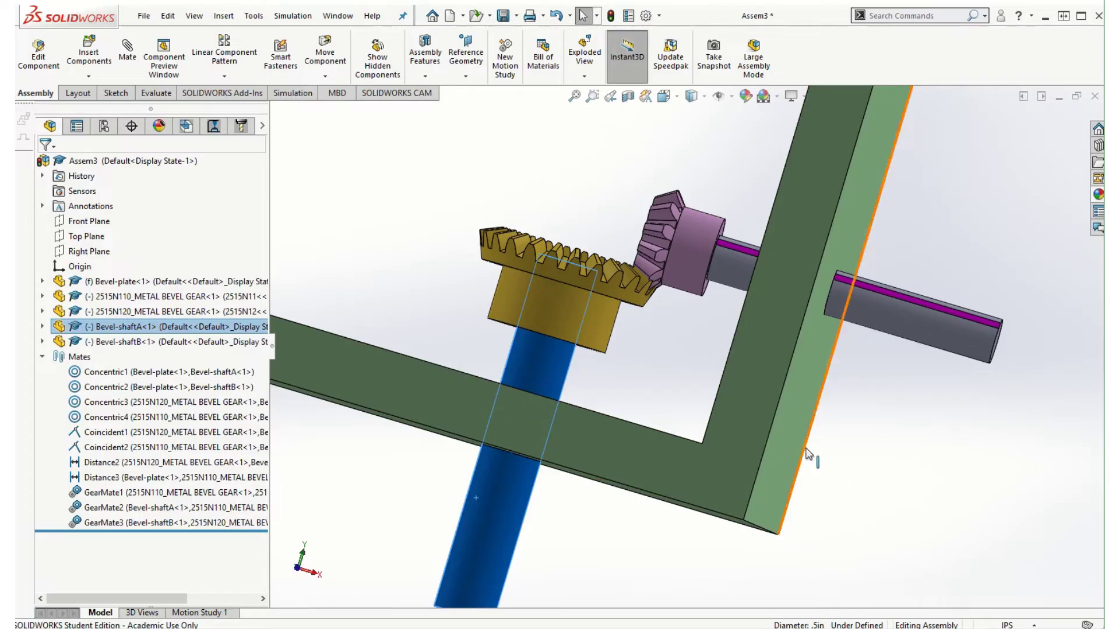
- Switch from SOLIDWORKS to the presentation slide with the rack and pinion design parameters
{"action": "left_click", "coordinate": [1045, 19]}
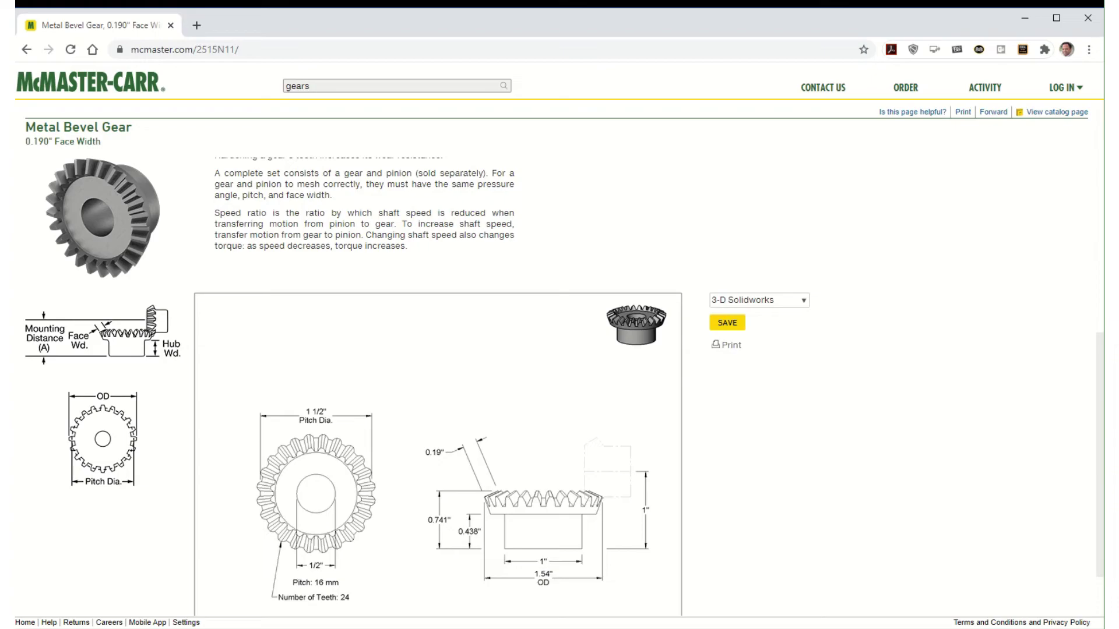
{"action": "key", "text": "alt+Tab"}
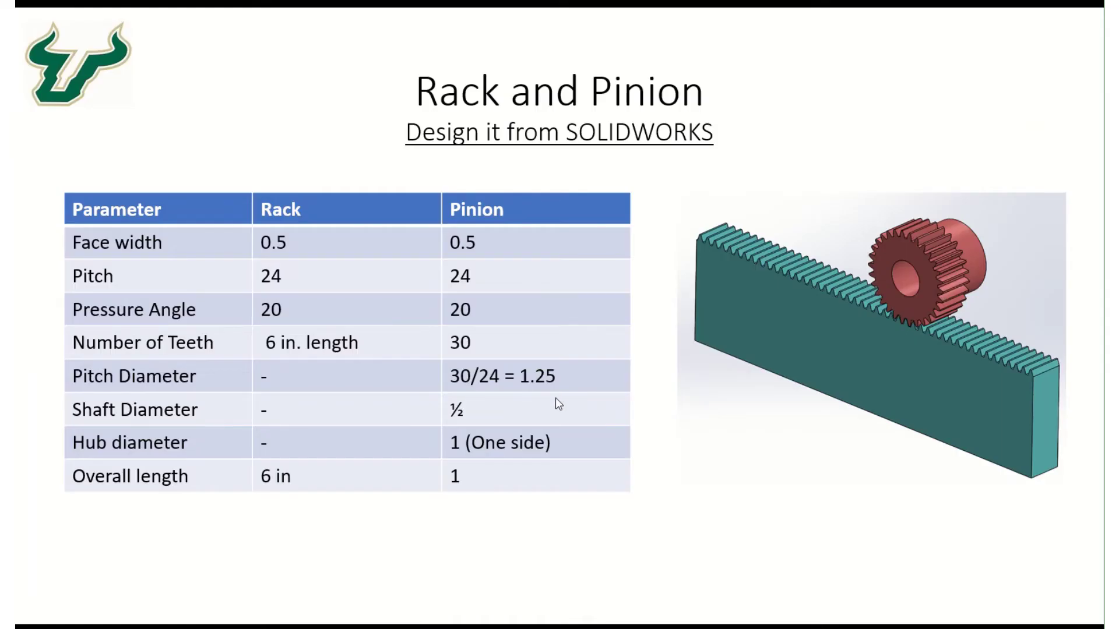
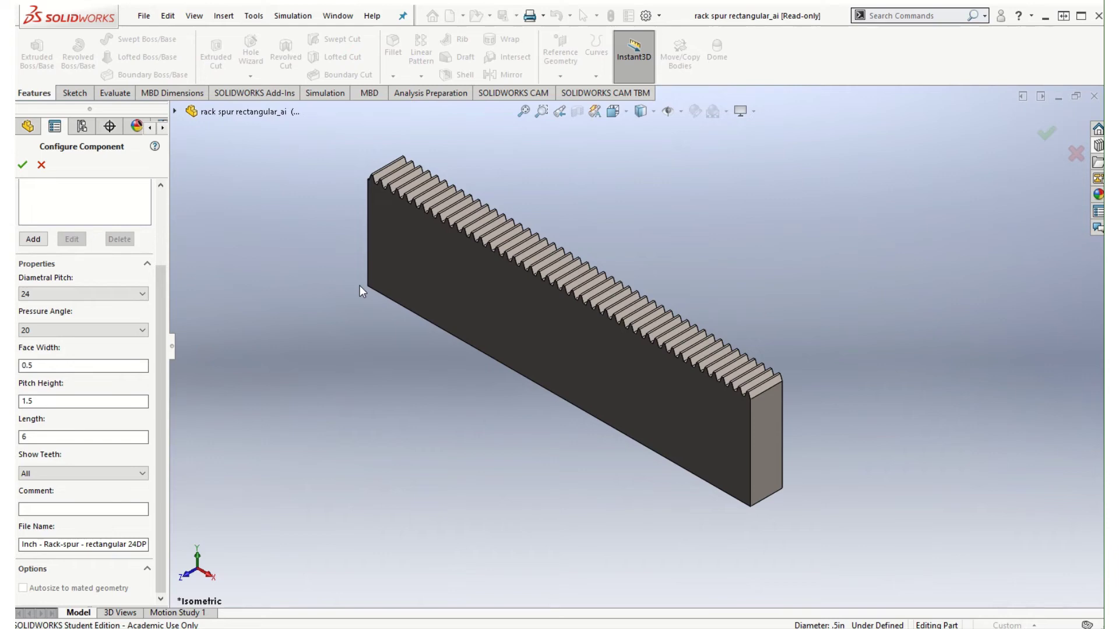
- Generate the rack with diametral pitch 24, pressure angle 20, face width 0.5, pitch height 1.5 and length 6, and color its body light green (RGB 128, 255, 128)
{"action": "left_click", "coordinate": [24, 165]}
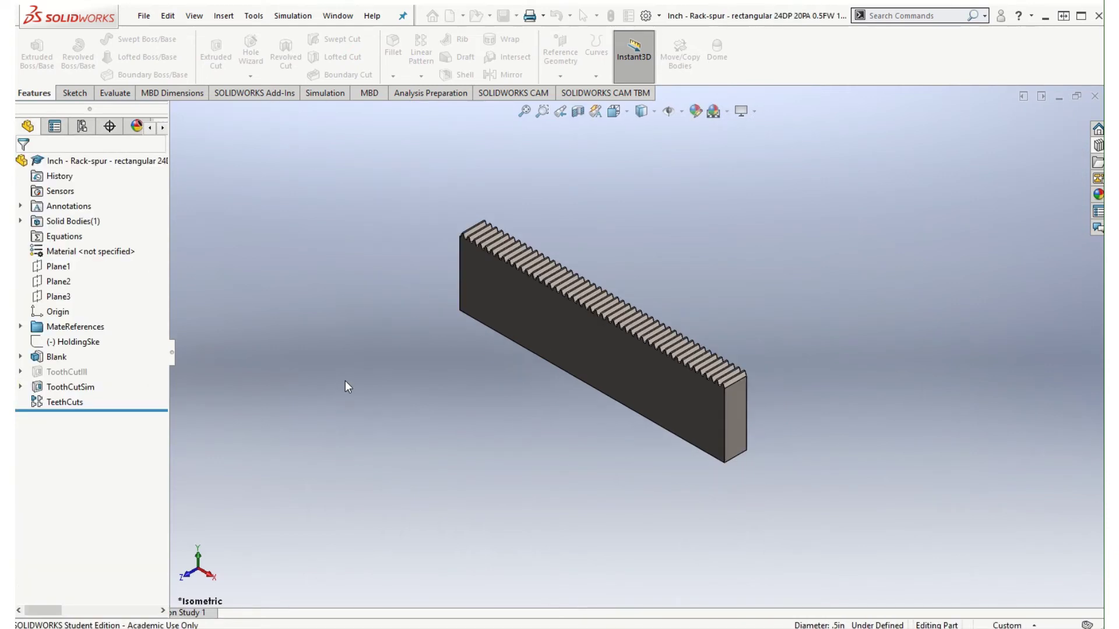
{"action": "left_click", "coordinate": [594, 349]}
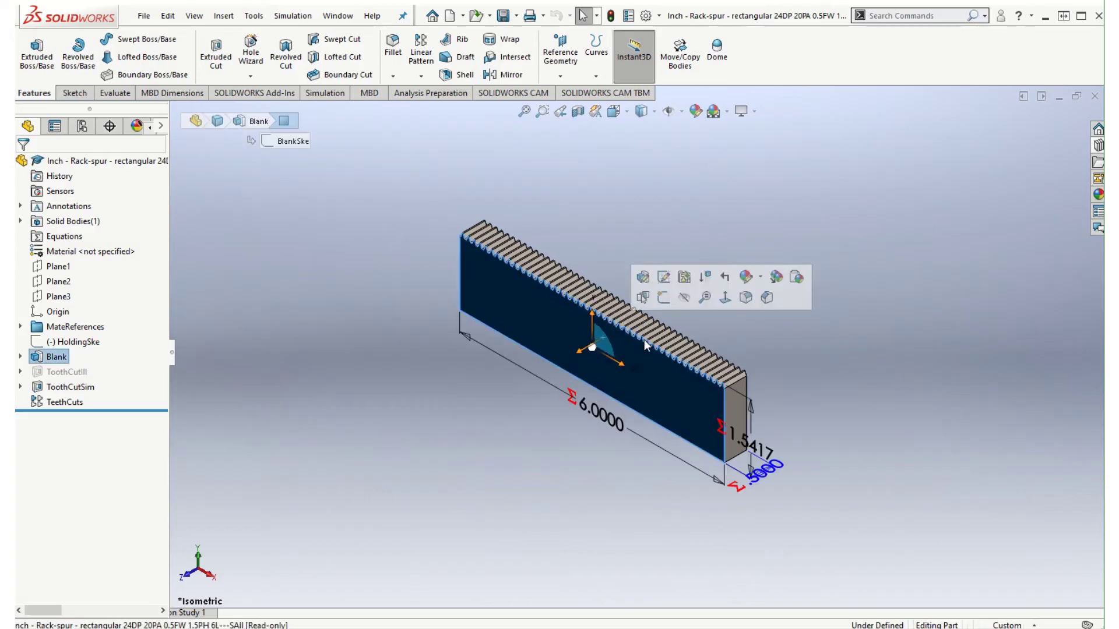
{"action": "left_click", "coordinate": [805, 255]}
{"action": "left_click", "coordinate": [652, 355]}
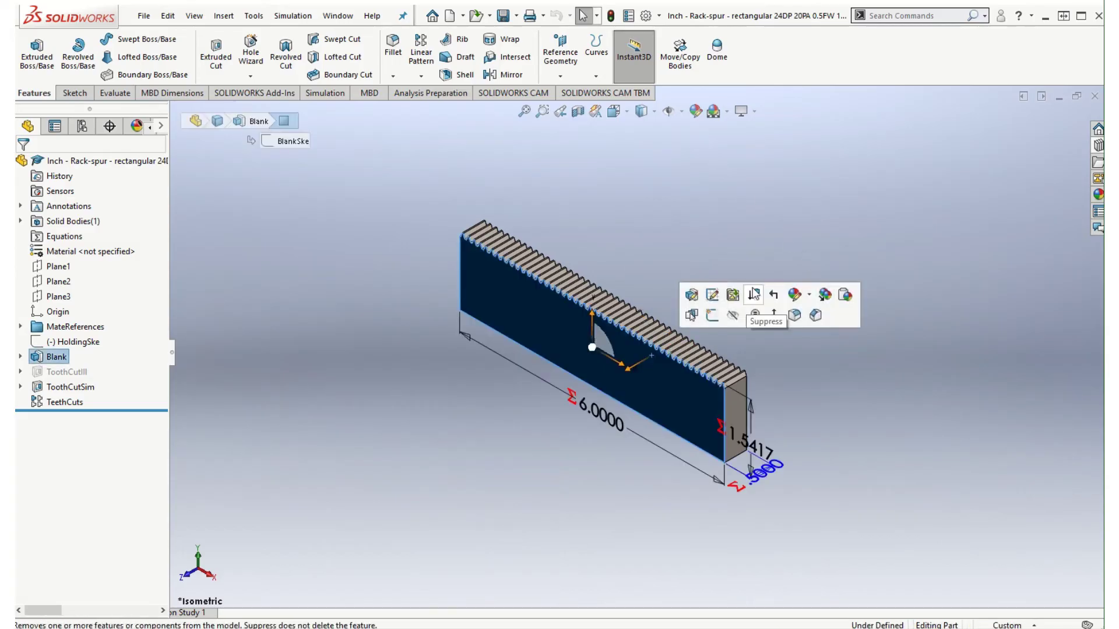
{"action": "left_click", "coordinate": [796, 296]}
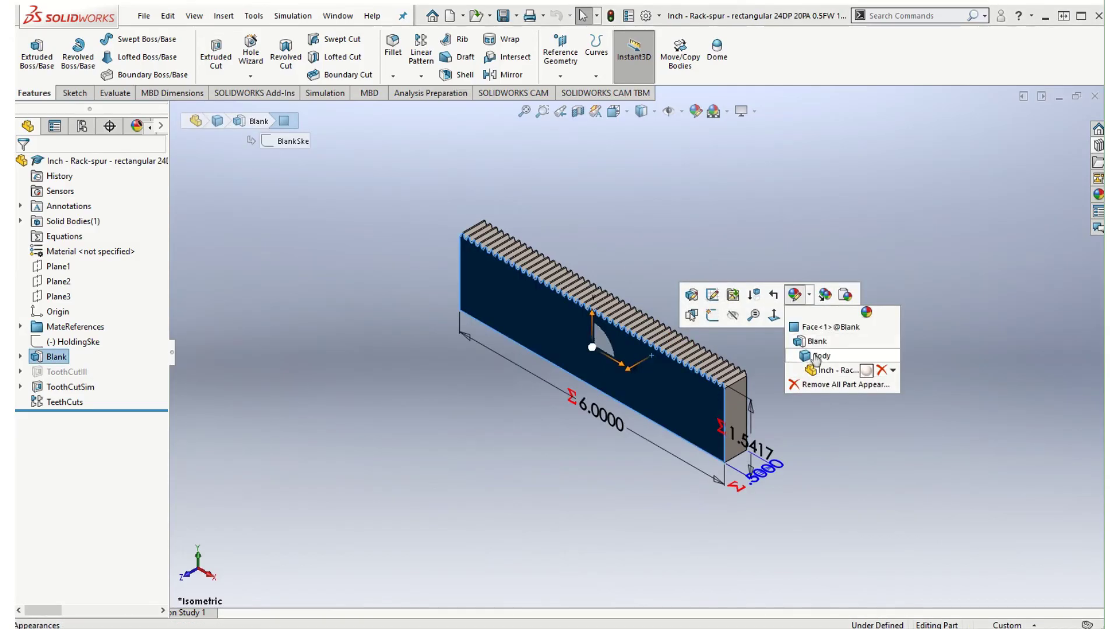
{"action": "left_click", "coordinate": [866, 371]}
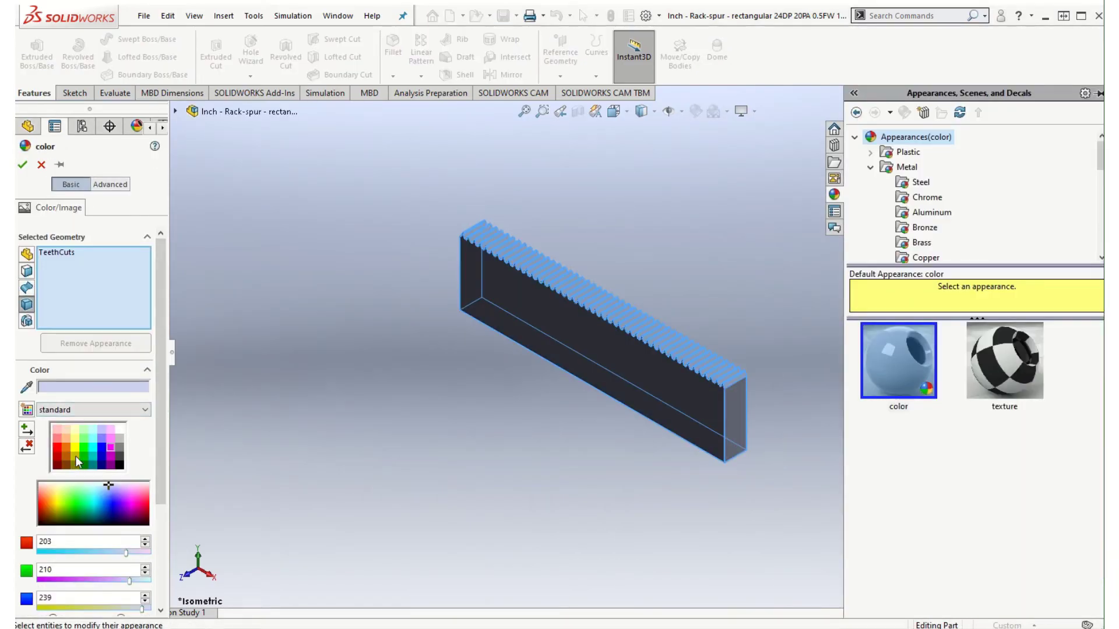
{"action": "left_click", "coordinate": [85, 442]}
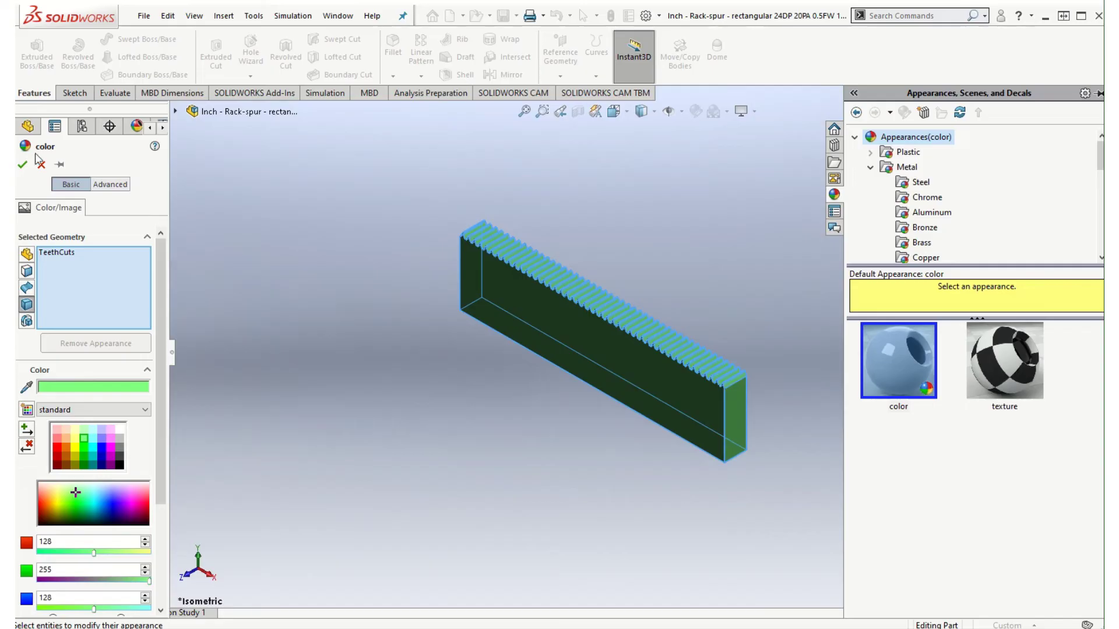
{"action": "left_click", "coordinate": [23, 167]}
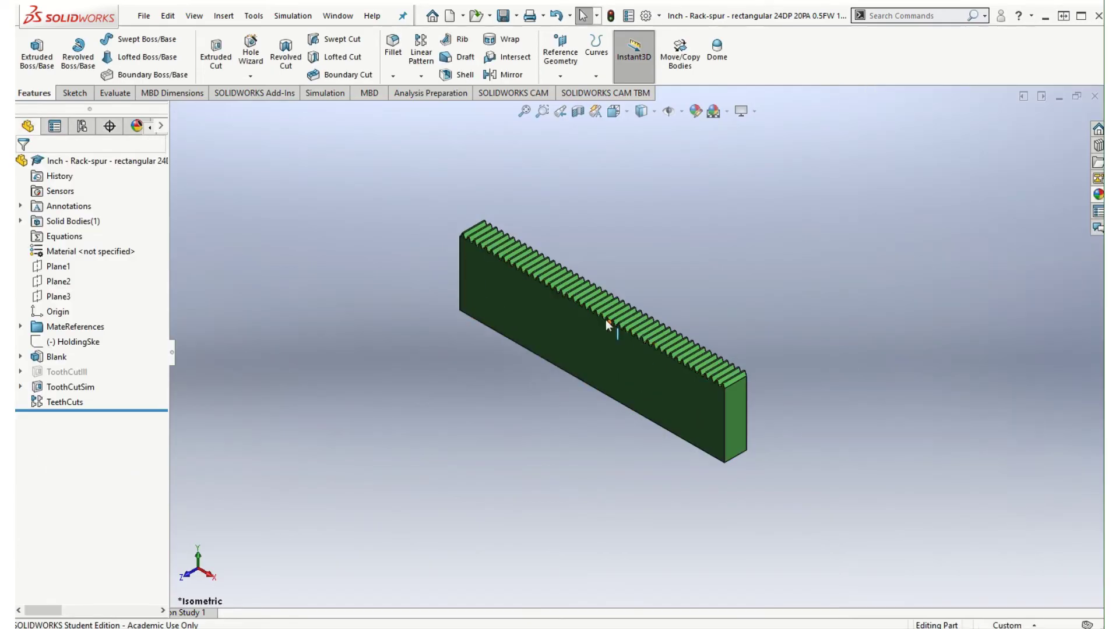
{"action": "scroll", "coordinate": [608, 324], "scroll_direction": "down", "scroll_amount": 3}
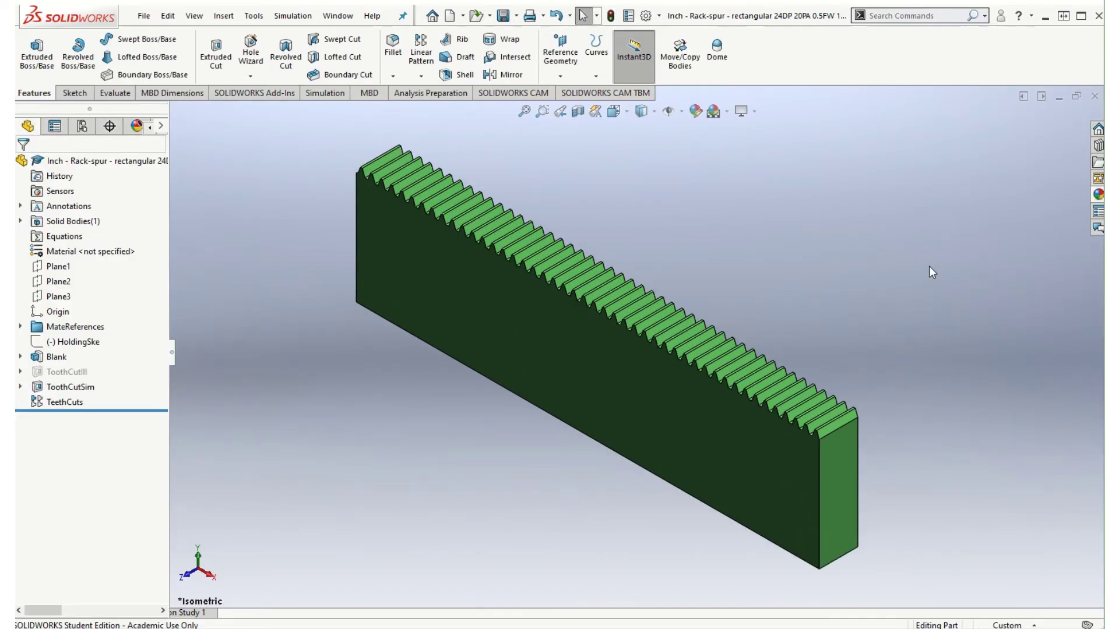
- Create a Toolbox spur gear: diametral pitch 24, 30 teeth, pressure angle 20, face width 0.5, one-sided hub diameter 1, overall length 1, shaft diameter 1/2
{"action": "left_click", "coordinate": [1097, 169]}
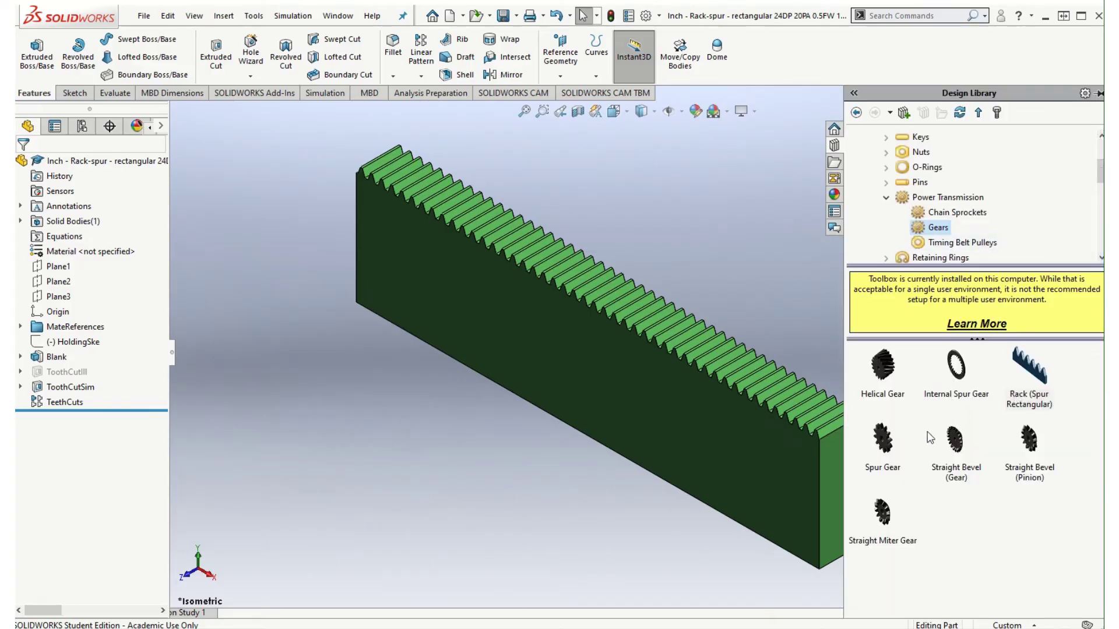
{"action": "right_click", "coordinate": [894, 444]}
{"action": "left_click", "coordinate": [941, 457]}
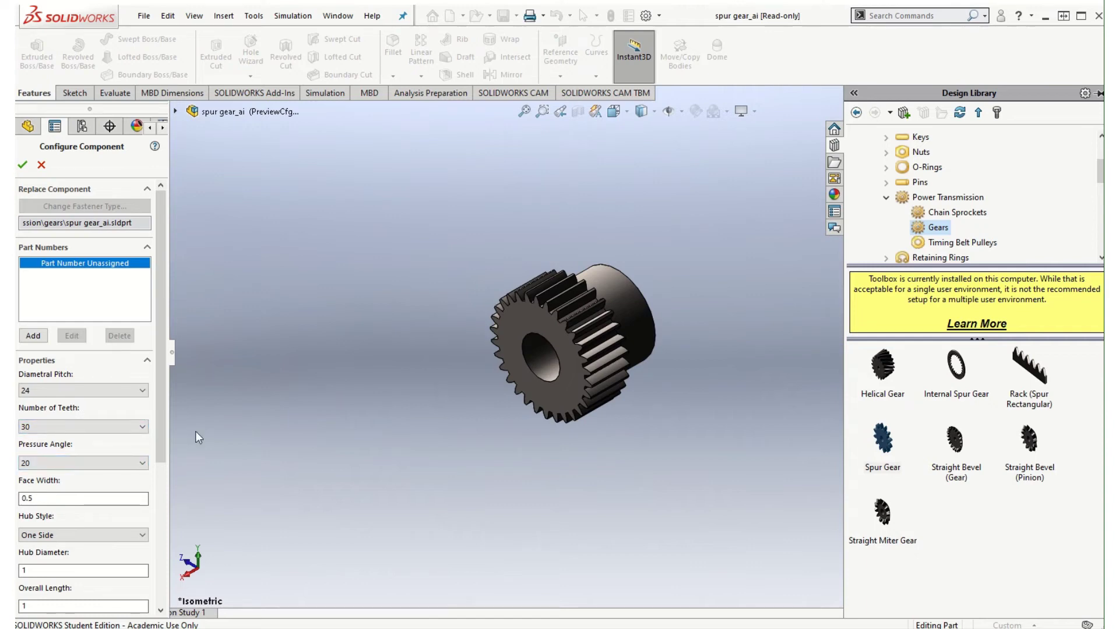
{"action": "scroll", "coordinate": [155, 446], "scroll_direction": "down", "scroll_amount": 6}
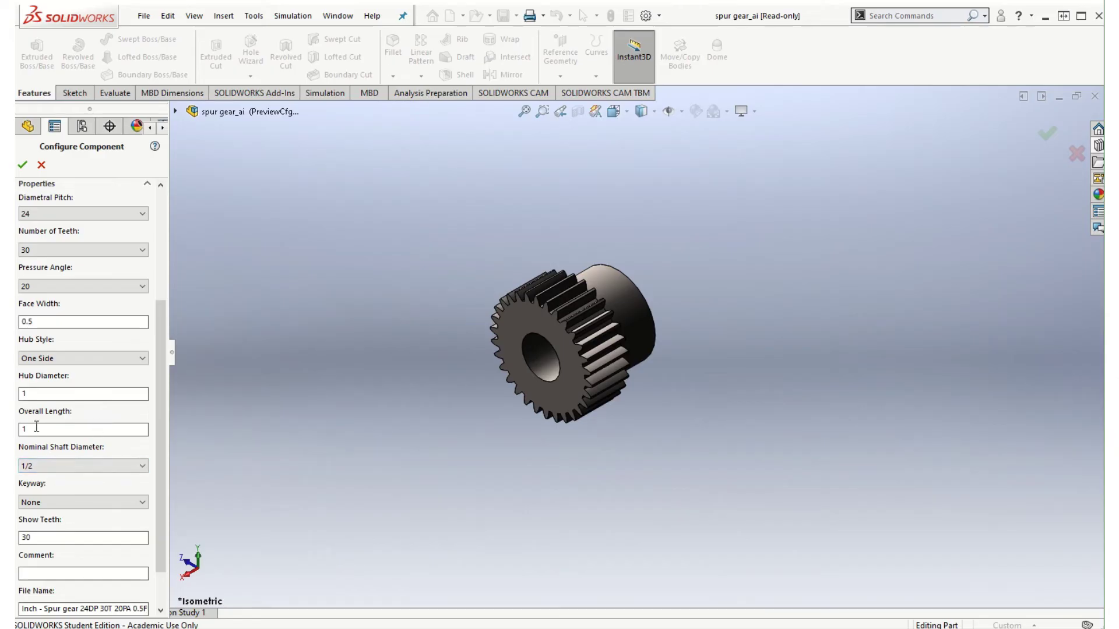
{"action": "left_click", "coordinate": [22, 166]}
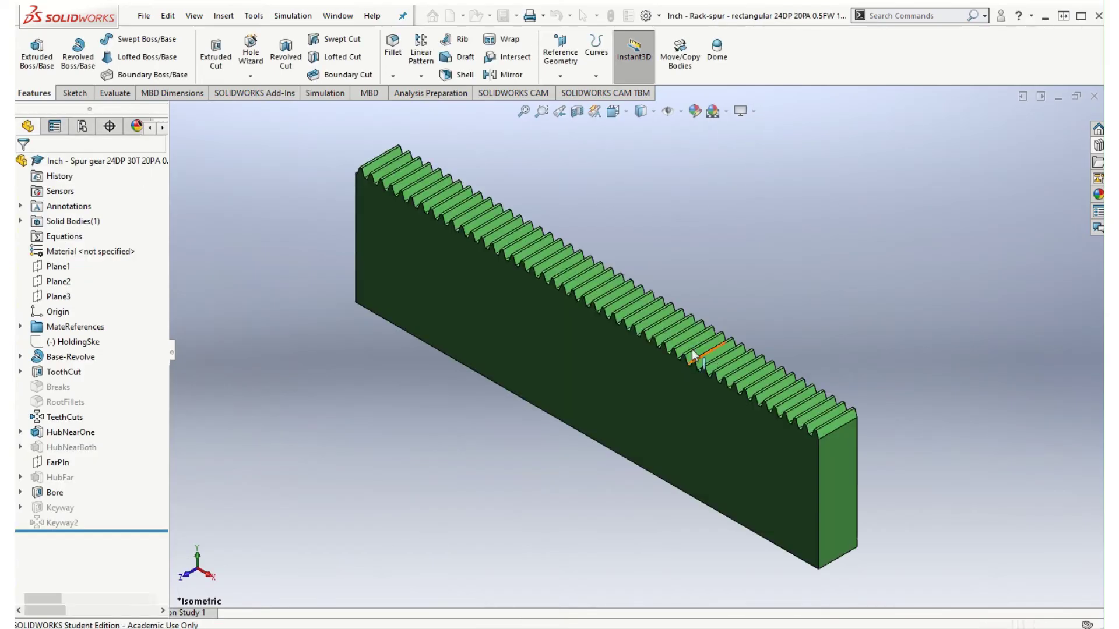
- Switch to the spur gear part and color its body light orange (RGB 252, 188, 132)
{"action": "left_click", "coordinate": [338, 16]}
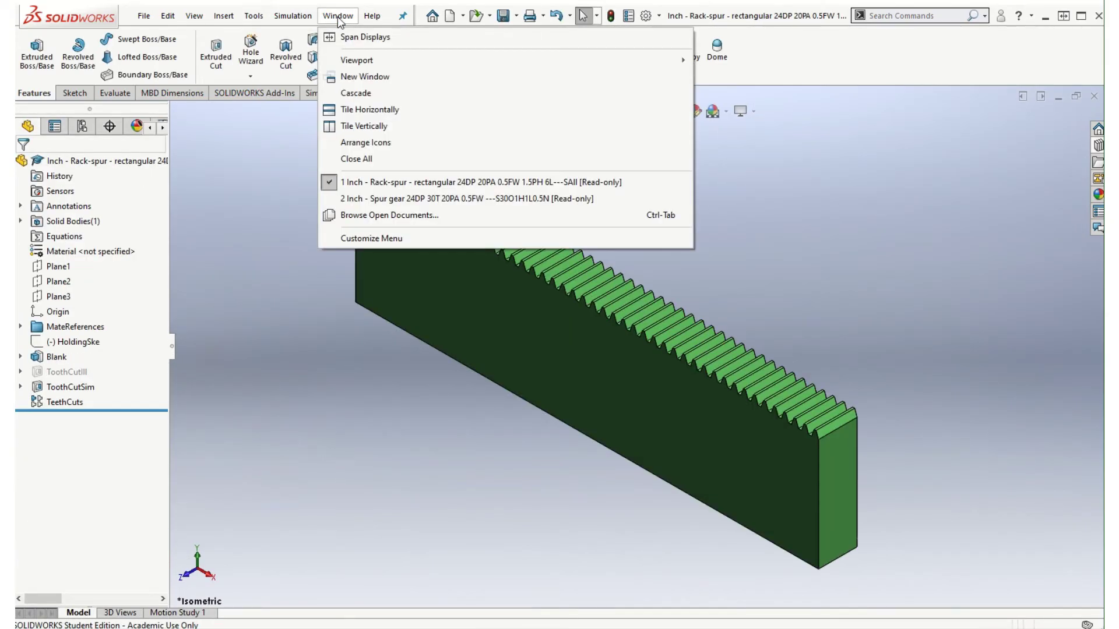
{"action": "left_click", "coordinate": [403, 199]}
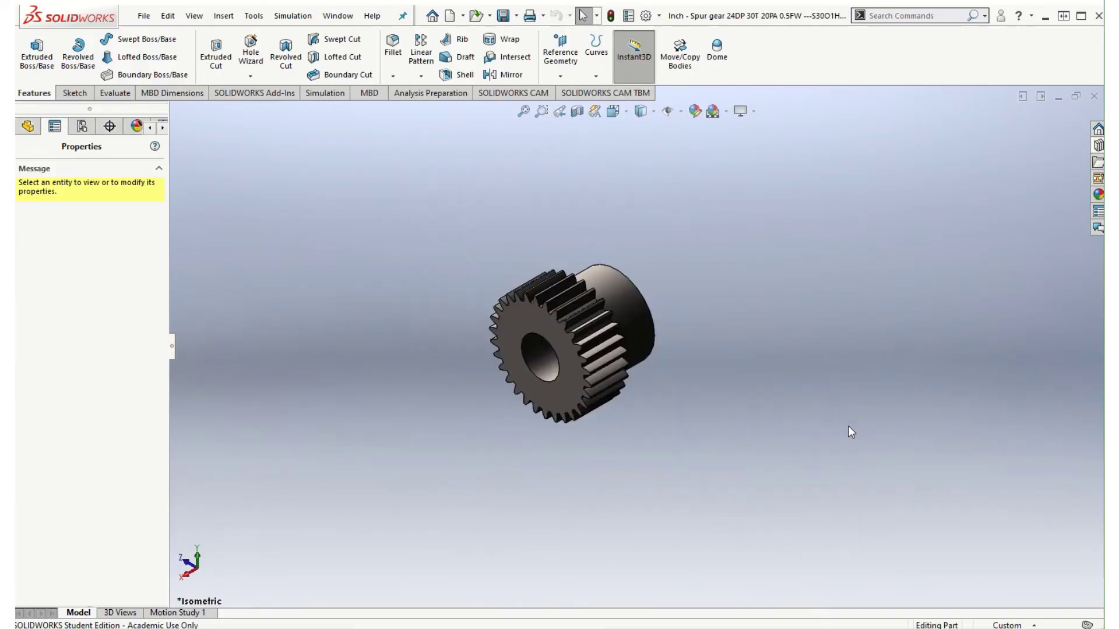
{"action": "left_click", "coordinate": [622, 299]}
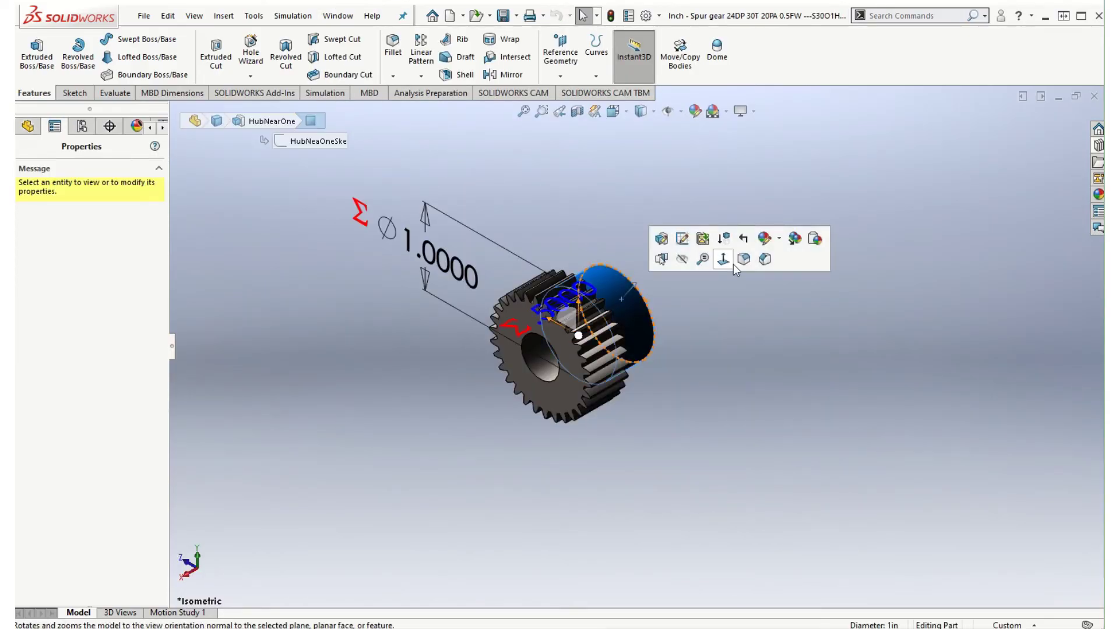
{"action": "left_click", "coordinate": [765, 239]}
{"action": "left_click", "coordinate": [798, 314]}
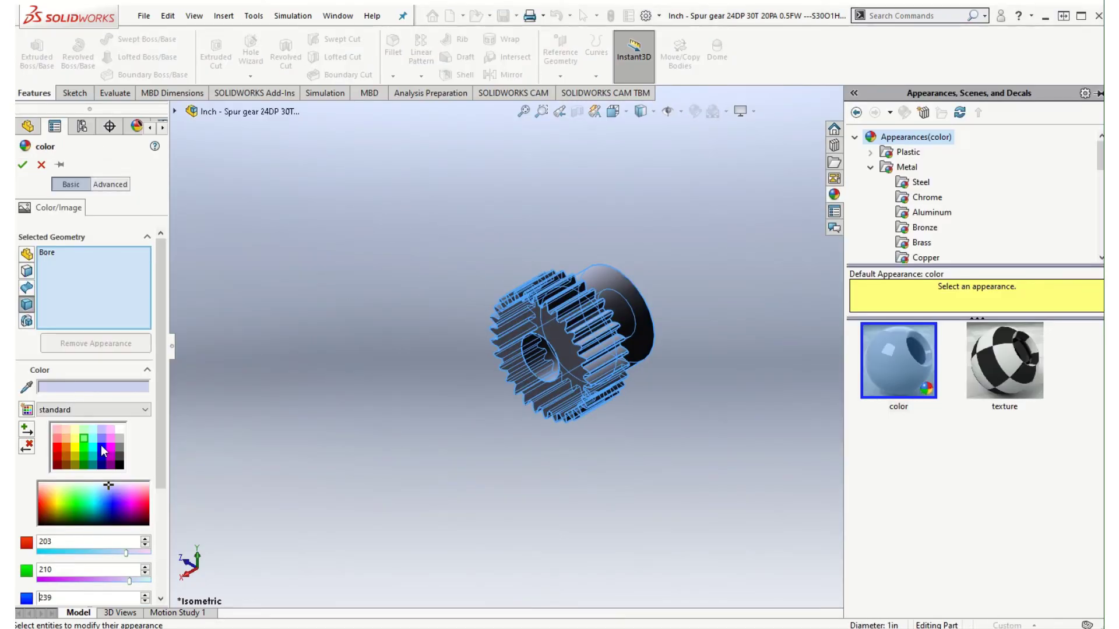
{"action": "left_click", "coordinate": [67, 439]}
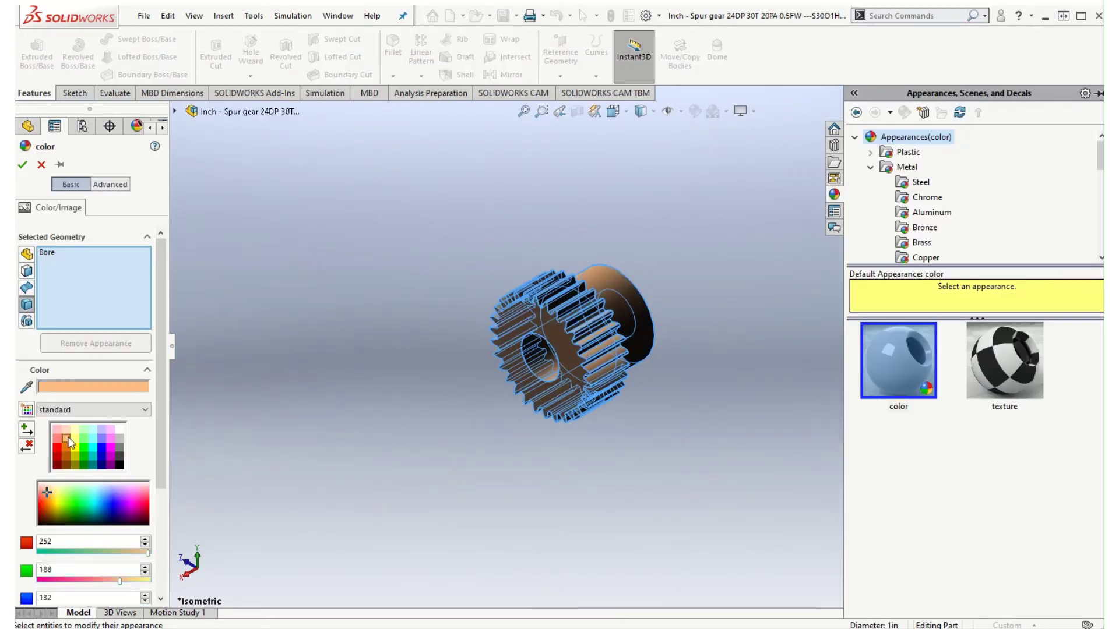
{"action": "left_click", "coordinate": [22, 167]}
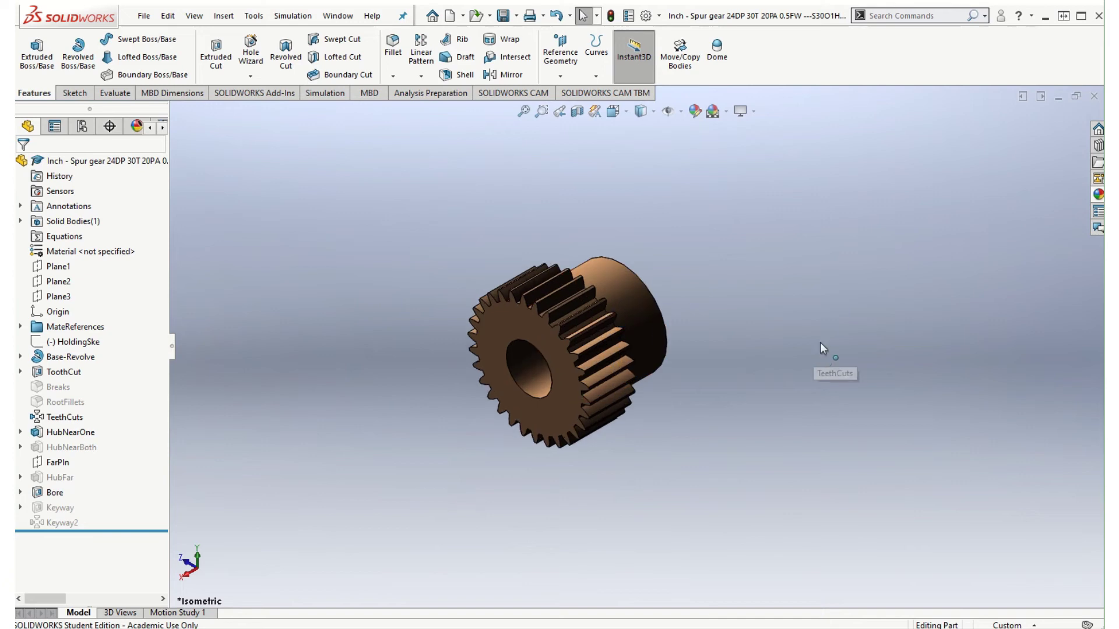
- Return to the rack part, make a new assembly from it, and place the rack as the first component
{"action": "left_click", "coordinate": [338, 15]}
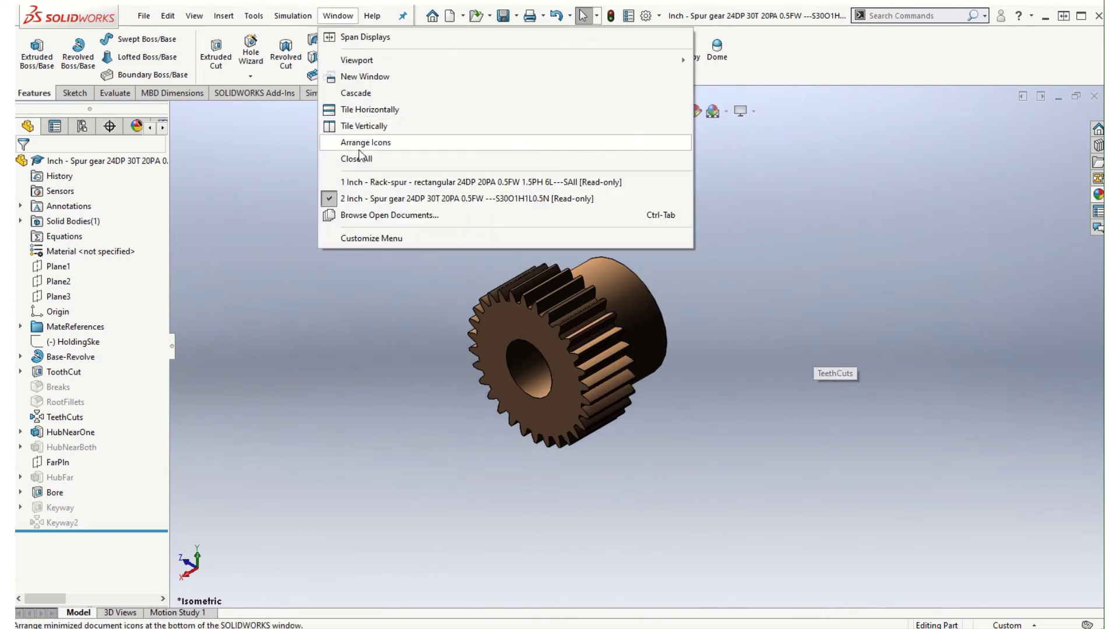
{"action": "left_click", "coordinate": [366, 198]}
{"action": "left_click", "coordinate": [338, 16]}
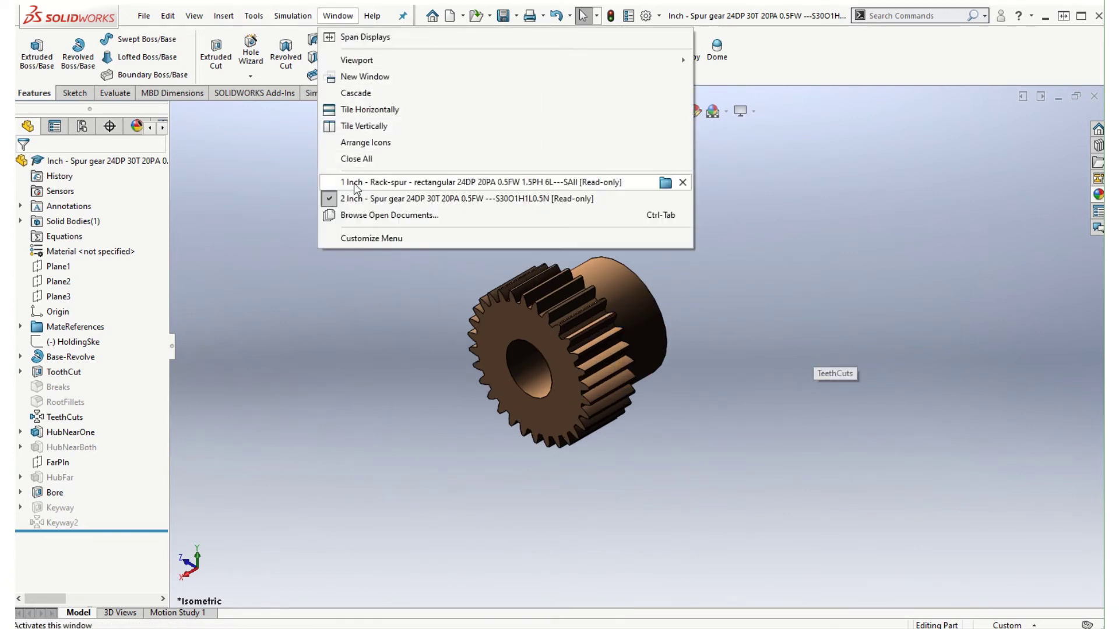
{"action": "left_click", "coordinate": [353, 182]}
{"action": "left_click", "coordinate": [143, 16]}
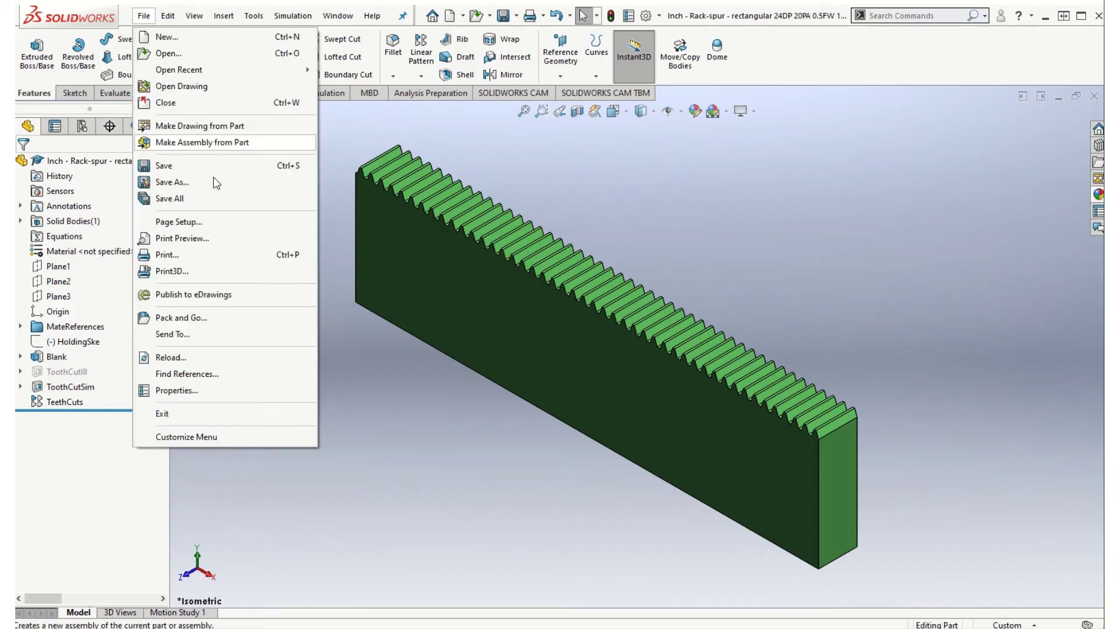
{"action": "left_click", "coordinate": [217, 142]}
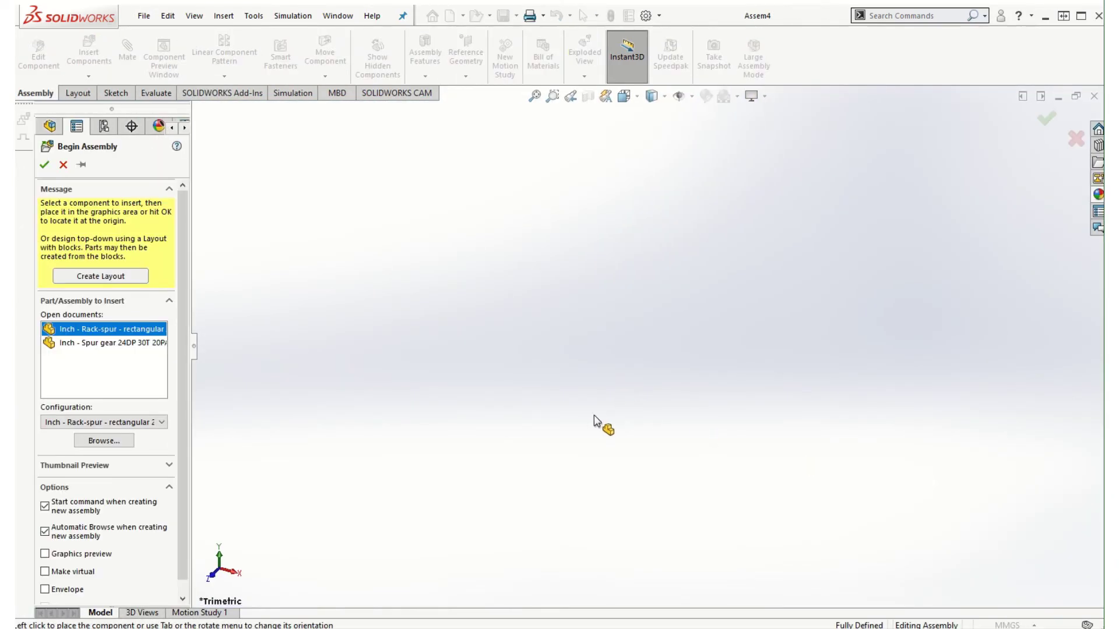
{"action": "left_click", "coordinate": [729, 366]}
- Insert the 30-tooth spur gear into the assembly above the rack
{"action": "left_click", "coordinate": [88, 52]}
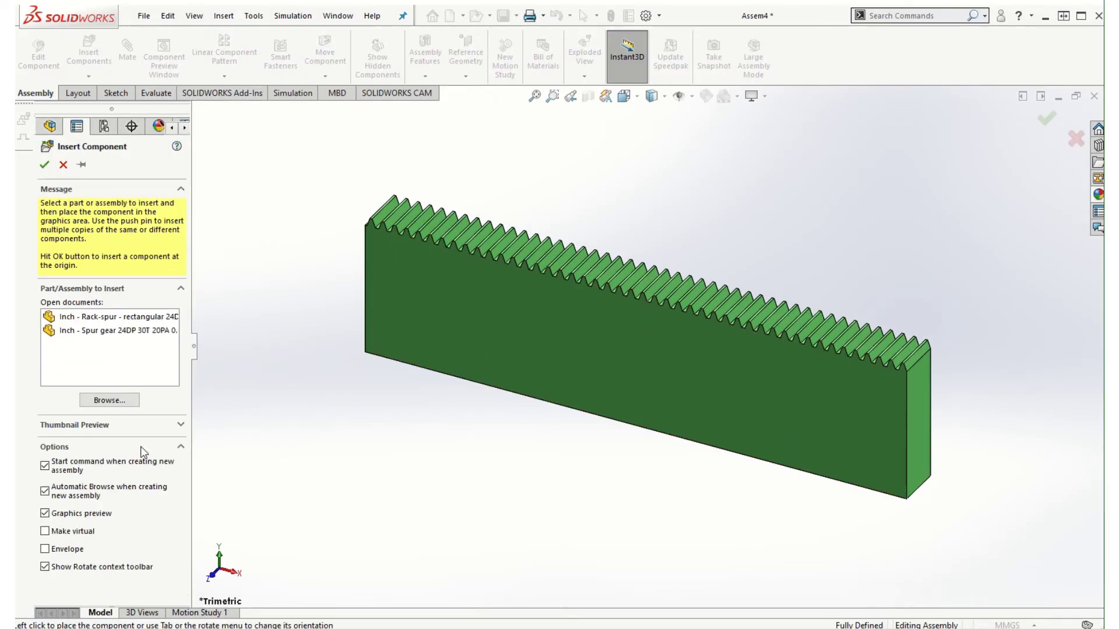
{"action": "left_click", "coordinate": [97, 332]}
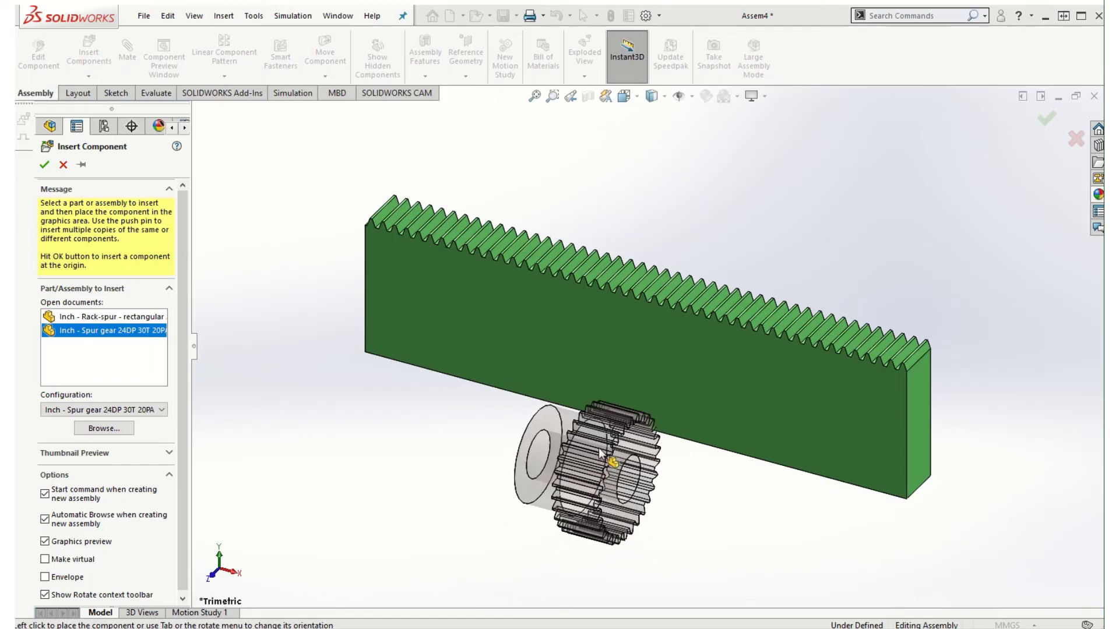
{"action": "left_click", "coordinate": [754, 219]}
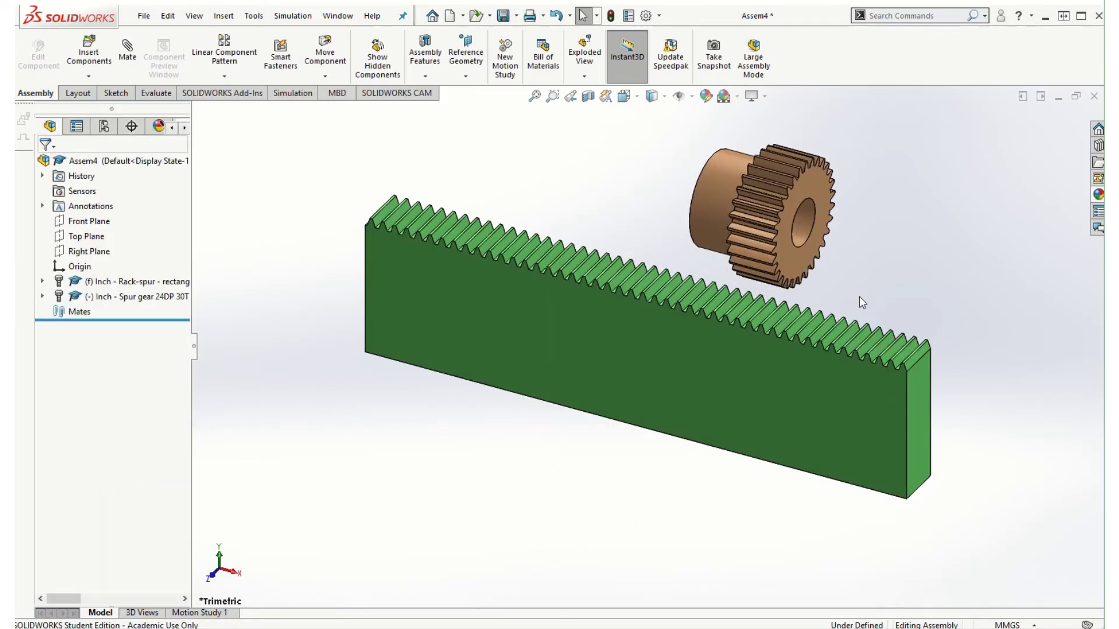
- Add a coincident mate between the gear's toothed end face and the rack's front face, aligned so the hub extends behind the rack
{"action": "scroll", "coordinate": [731, 257], "scroll_direction": "down", "scroll_amount": 2}
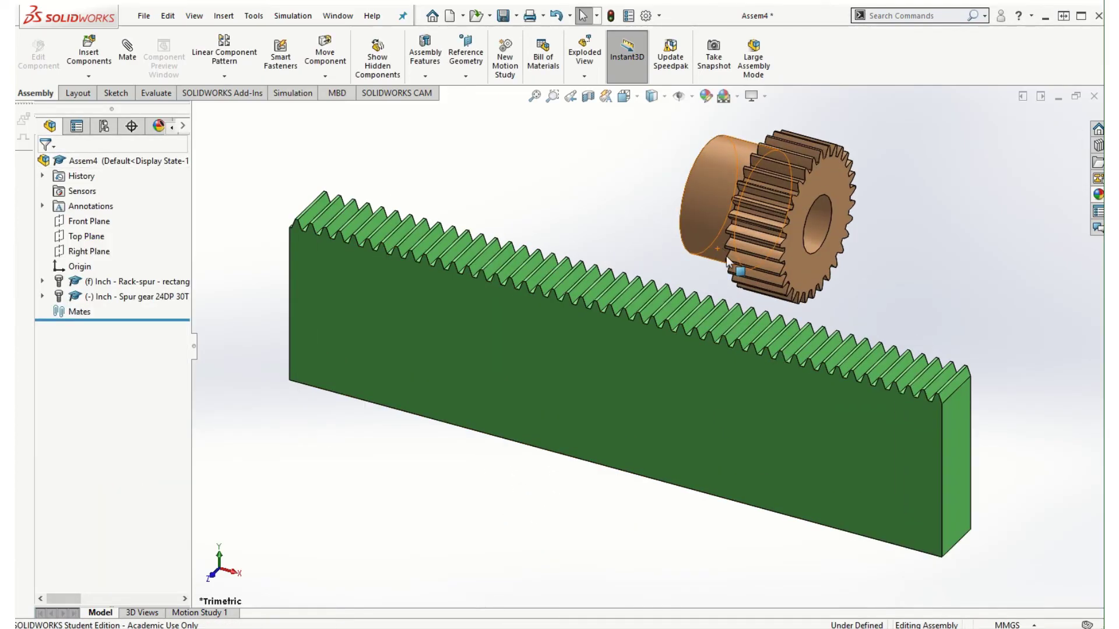
{"action": "scroll", "coordinate": [731, 257], "scroll_direction": "up", "scroll_amount": 3}
{"action": "mouse_move", "coordinate": [976, 400]}
{"action": "middle_mouse_down"}
{"action": "mouse_move", "coordinate": [879, 395]}
{"action": "mouse_move", "coordinate": [962, 429]}
{"action": "mouse_move", "coordinate": [964, 415]}
{"action": "middle_mouse_up"}
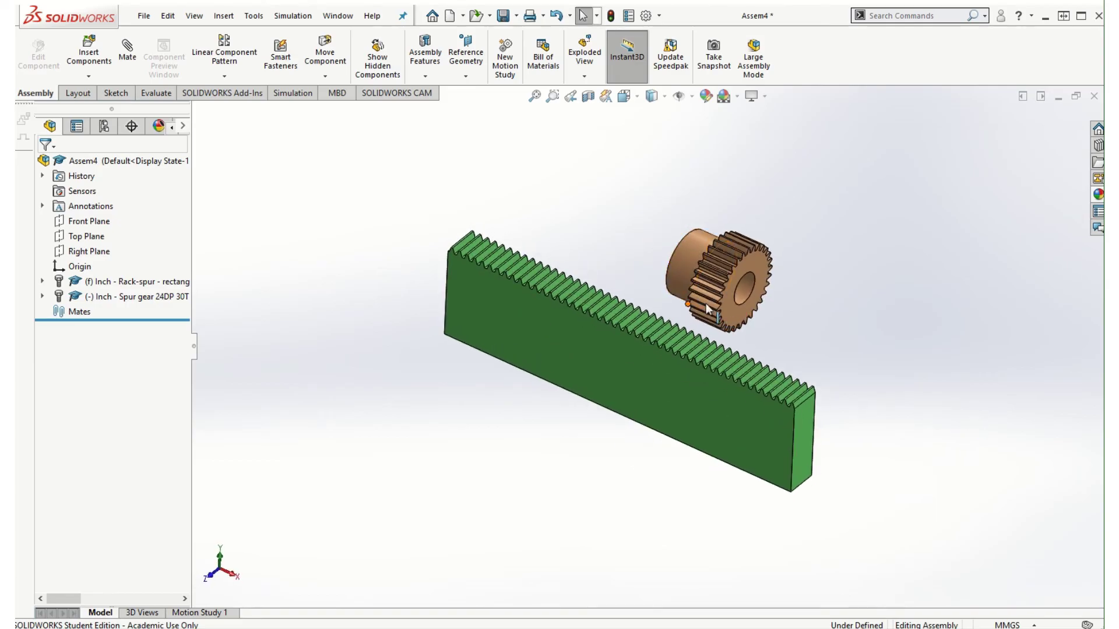
{"action": "left_click", "coordinate": [127, 49]}
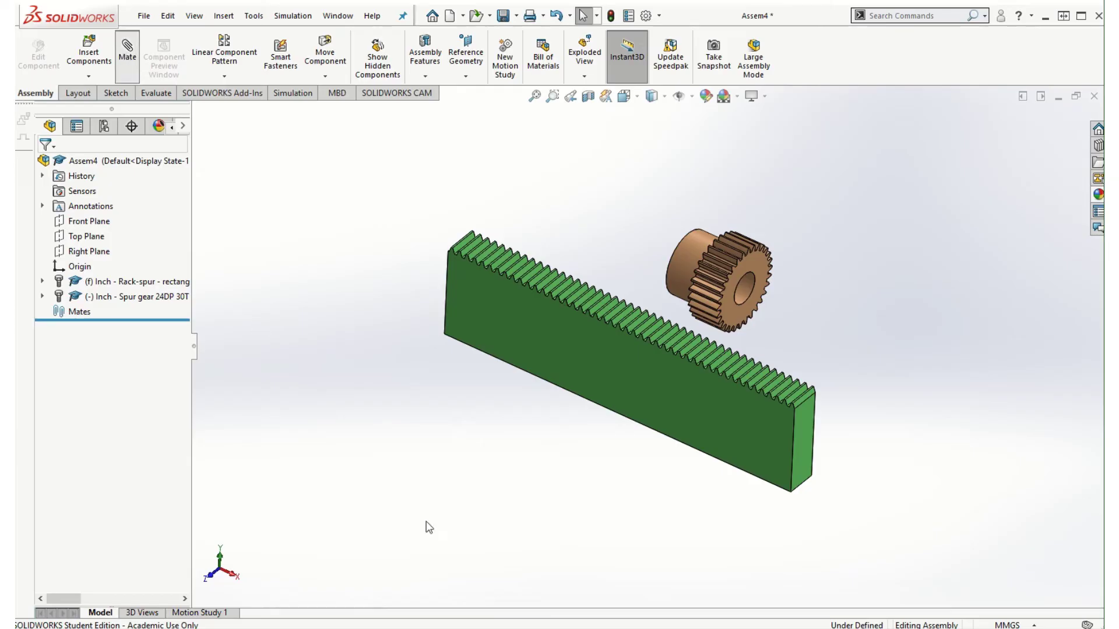
{"action": "left_click", "coordinate": [742, 310]}
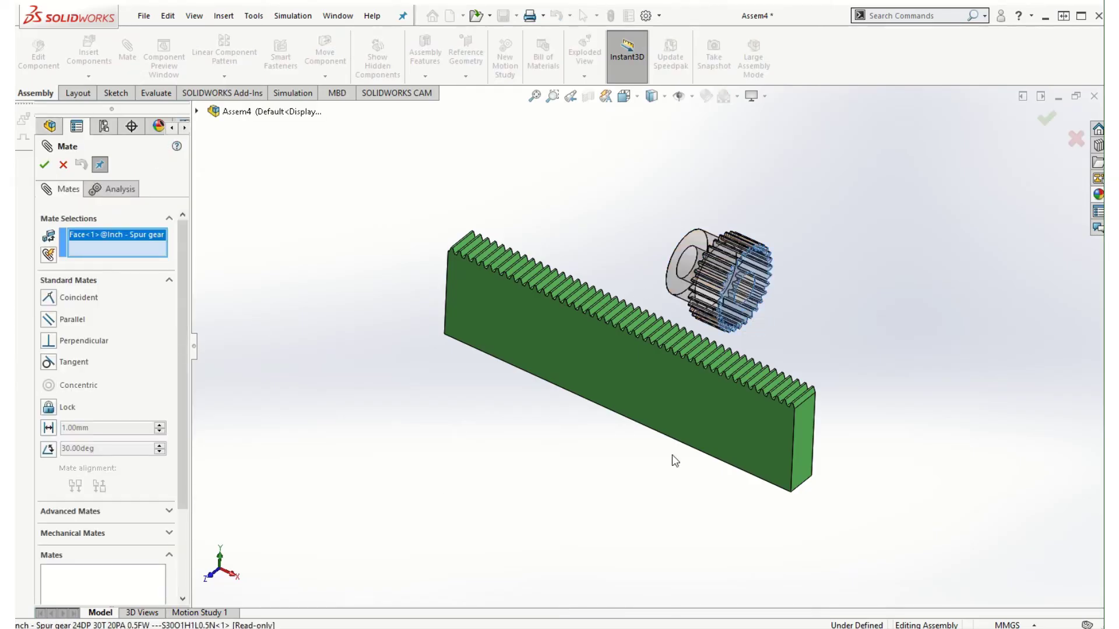
{"action": "left_click", "coordinate": [678, 394]}
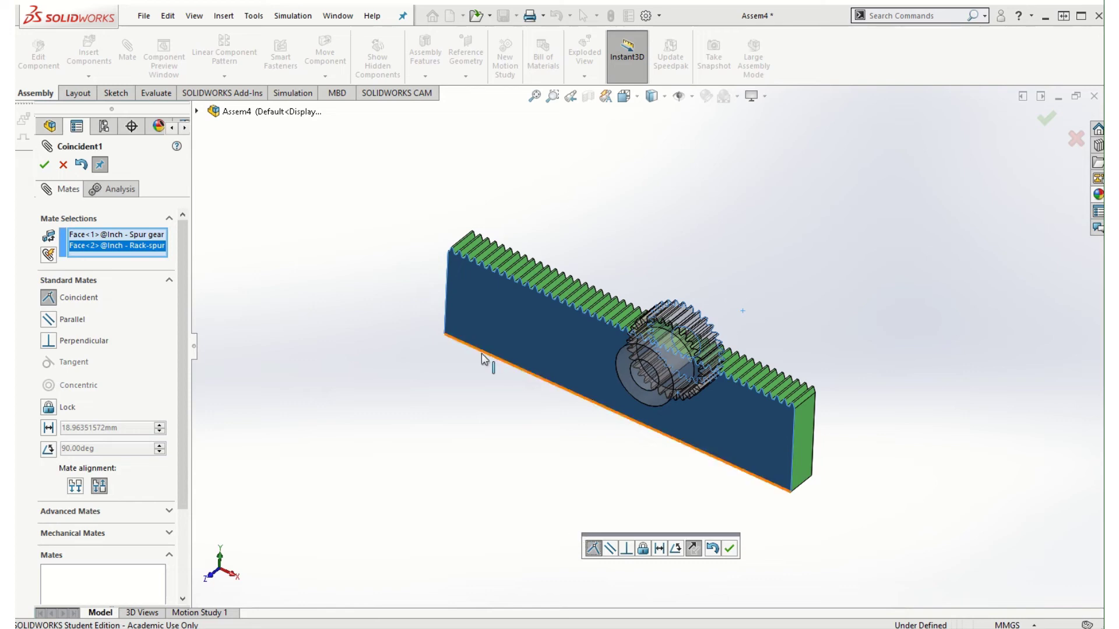
{"action": "left_click", "coordinate": [75, 487]}
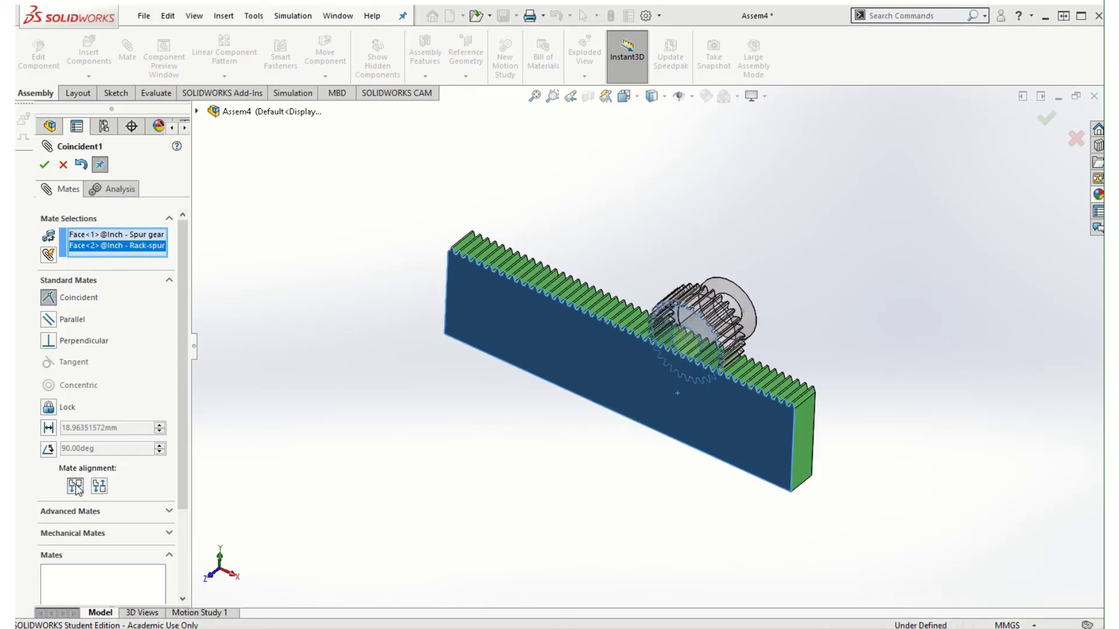
{"action": "left_click", "coordinate": [43, 164]}
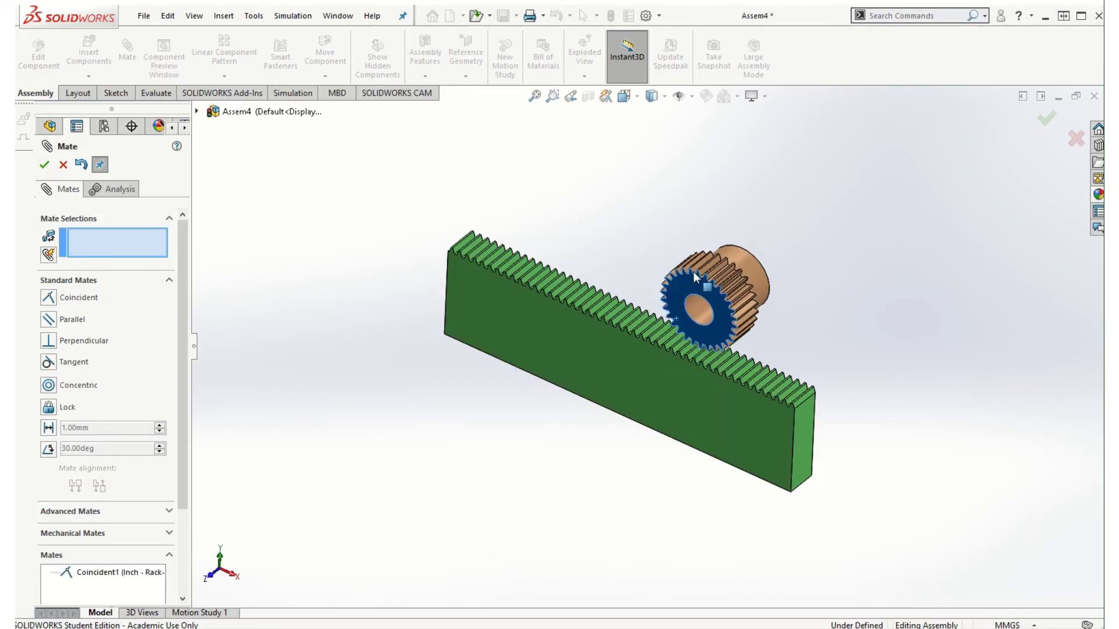
- Move the spur gear in the front plane so its lowest teeth sit roughly in the gaps between the rack teeth
{"action": "left_click_drag", "start_coordinate": [693, 272], "coordinate": [664, 264]}
{"action": "scroll", "coordinate": [679, 338], "scroll_direction": "down", "scroll_amount": 10}
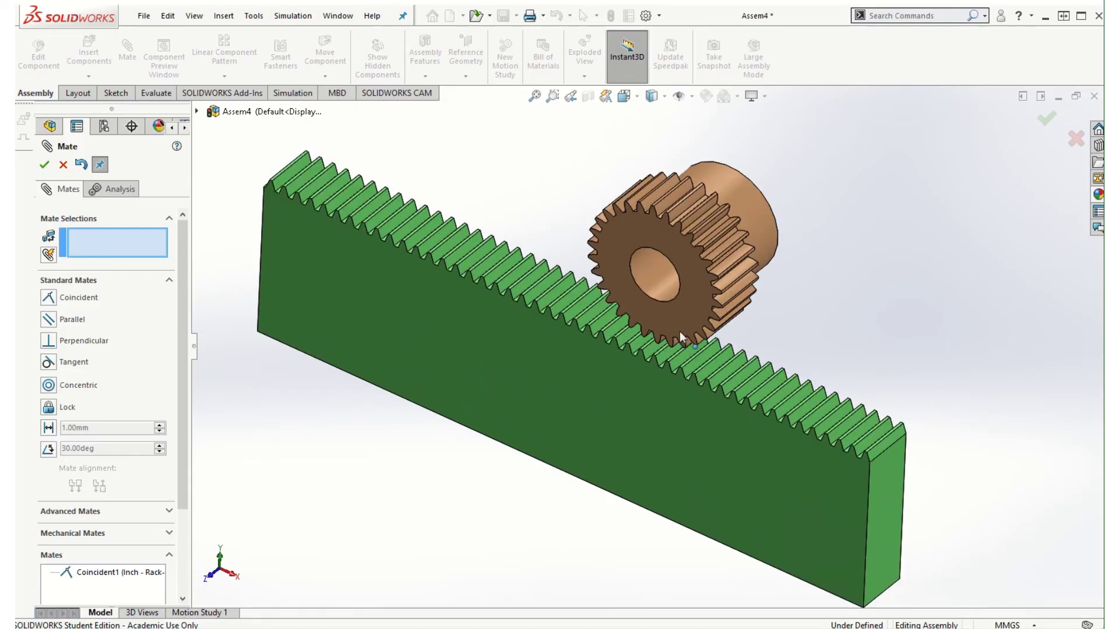
{"action": "middle_click_drag", "start_coordinate": [637, 425], "coordinate": [730, 349]}
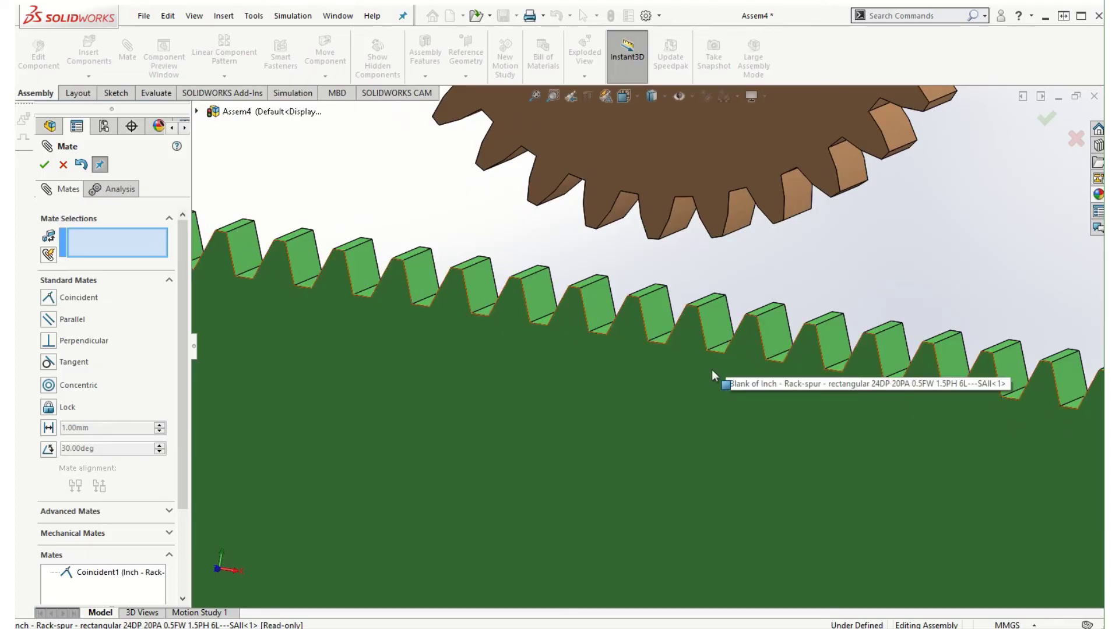
{"action": "key", "text": "ctrl+1"}
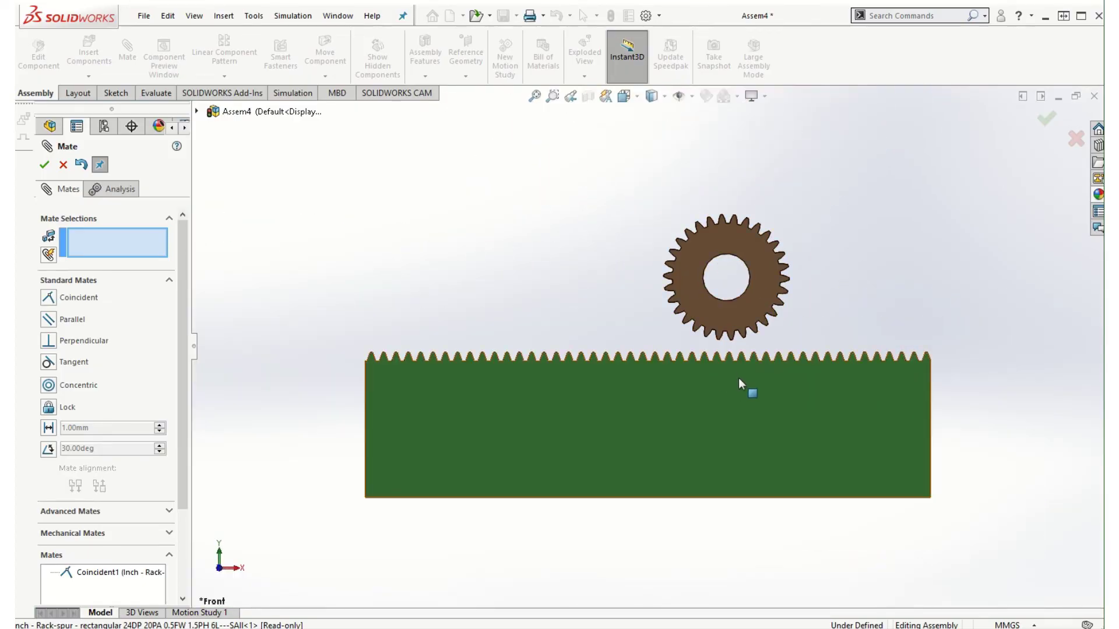
{"action": "scroll", "coordinate": [752, 352], "scroll_direction": "down", "scroll_amount": 3}
{"action": "scroll", "coordinate": [727, 344], "scroll_direction": "down", "scroll_amount": 2}
{"action": "scroll", "coordinate": [770, 395], "scroll_direction": "down", "scroll_amount": 2}
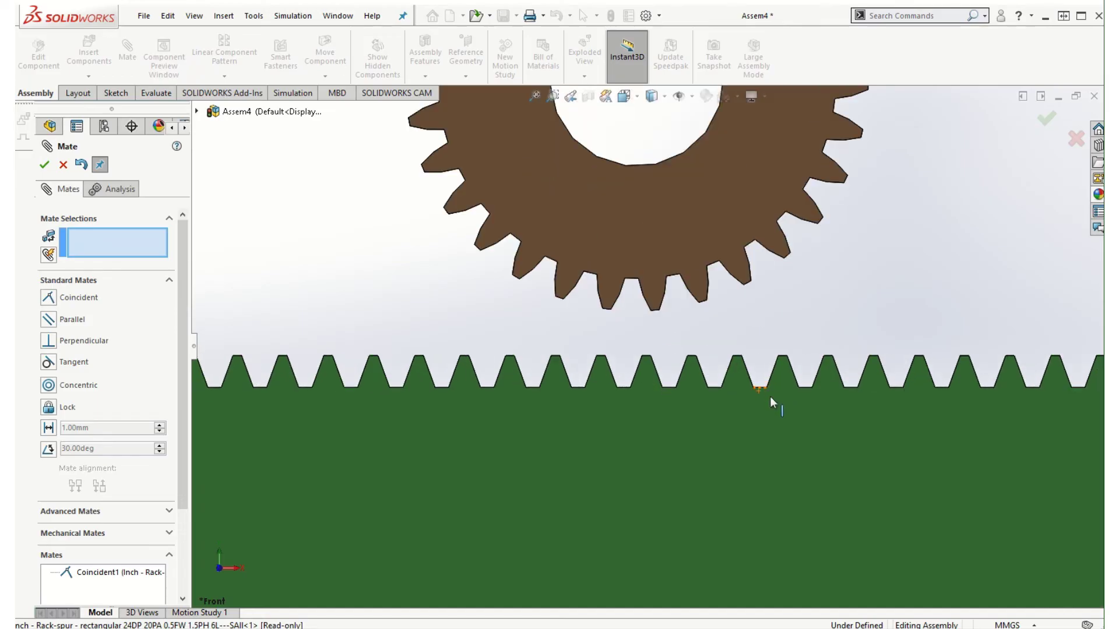
{"action": "left_click_drag", "start_coordinate": [674, 227], "coordinate": [646, 285]}
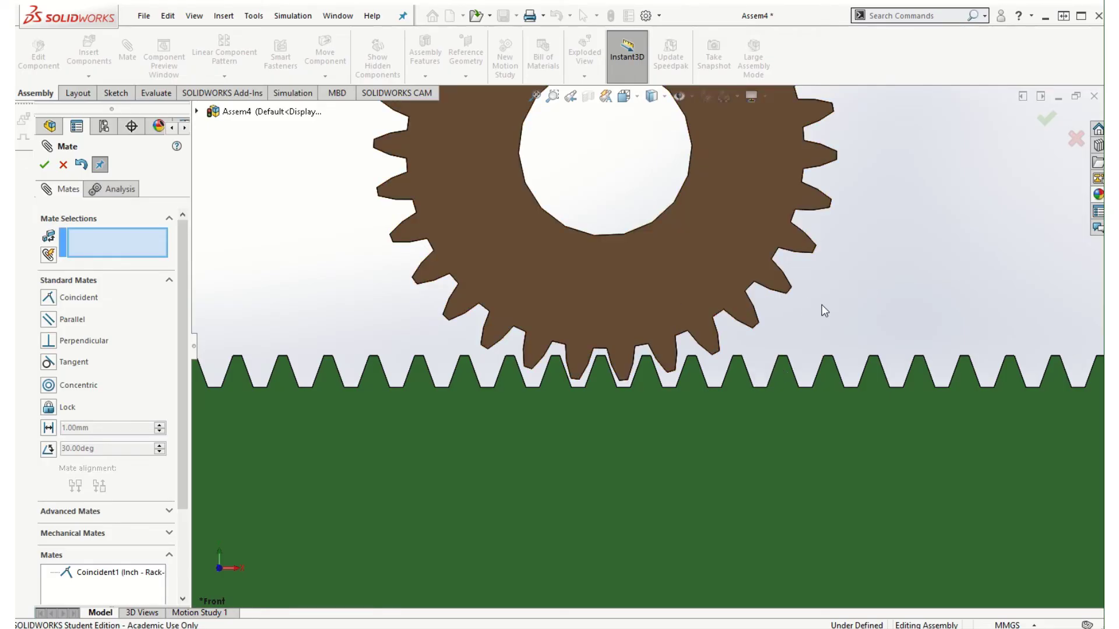
{"action": "mouse_move", "coordinate": [825, 310]}
{"action": "middle_mouse_down"}
{"action": "mouse_move", "coordinate": [820, 332]}
{"action": "mouse_move", "coordinate": [821, 294]}
{"action": "middle_mouse_up"}
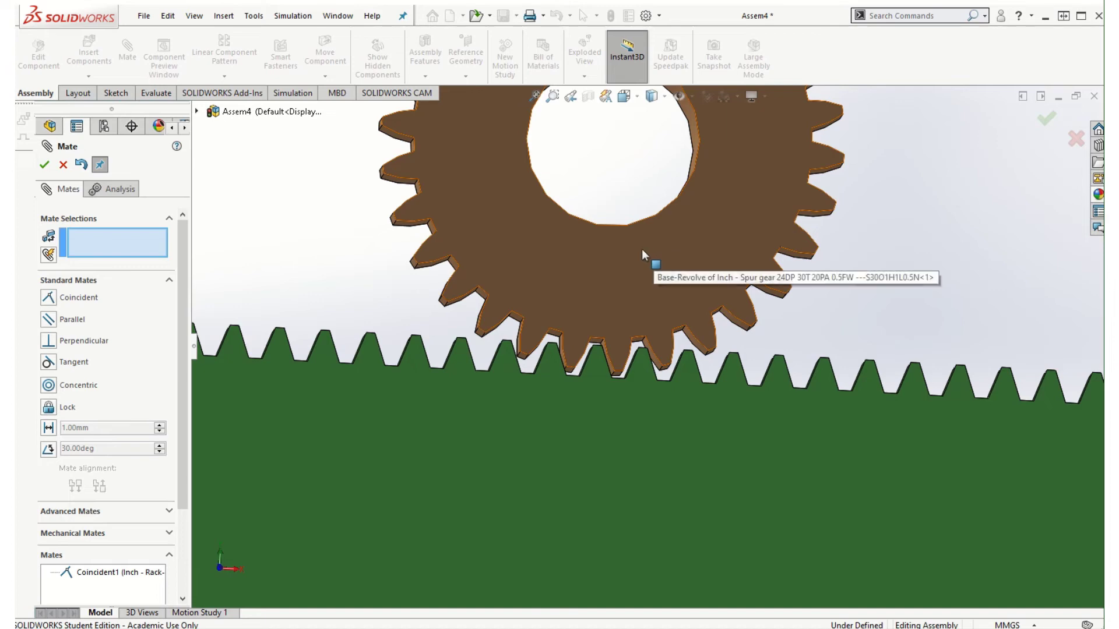
{"action": "left_click_drag", "start_coordinate": [642, 249], "coordinate": [647, 233]}
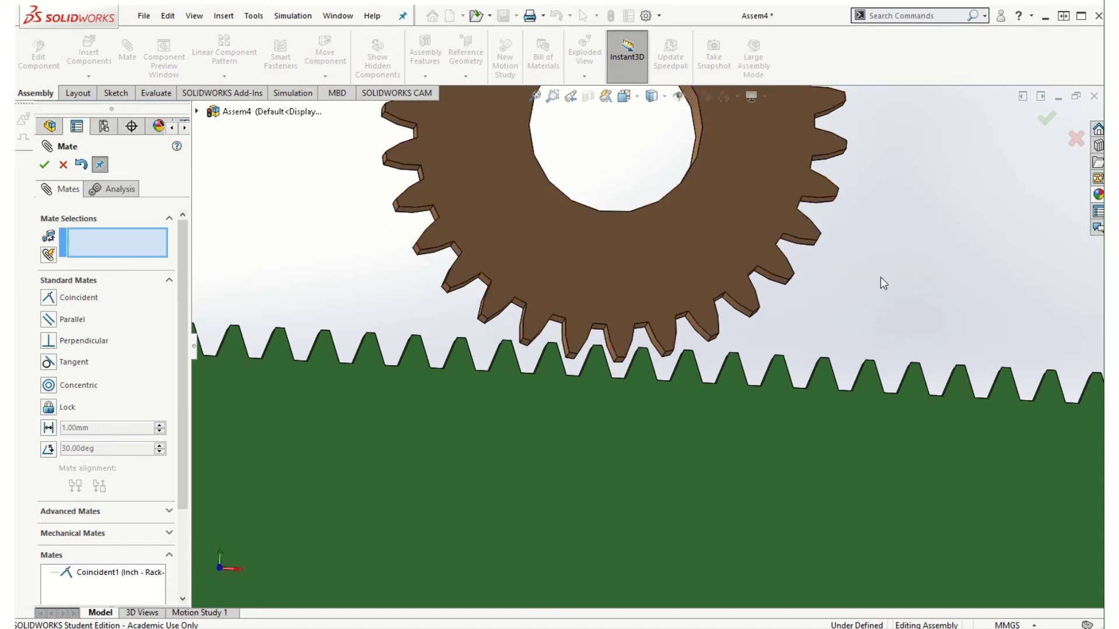
- Add a tangent mate between the flat bottom of a rack tooth gap and the tip face of the gear tooth above it
{"action": "middle_click_drag", "start_coordinate": [883, 283], "coordinate": [849, 350]}
{"action": "scroll", "coordinate": [849, 350], "scroll_direction": "down", "scroll_amount": 6}
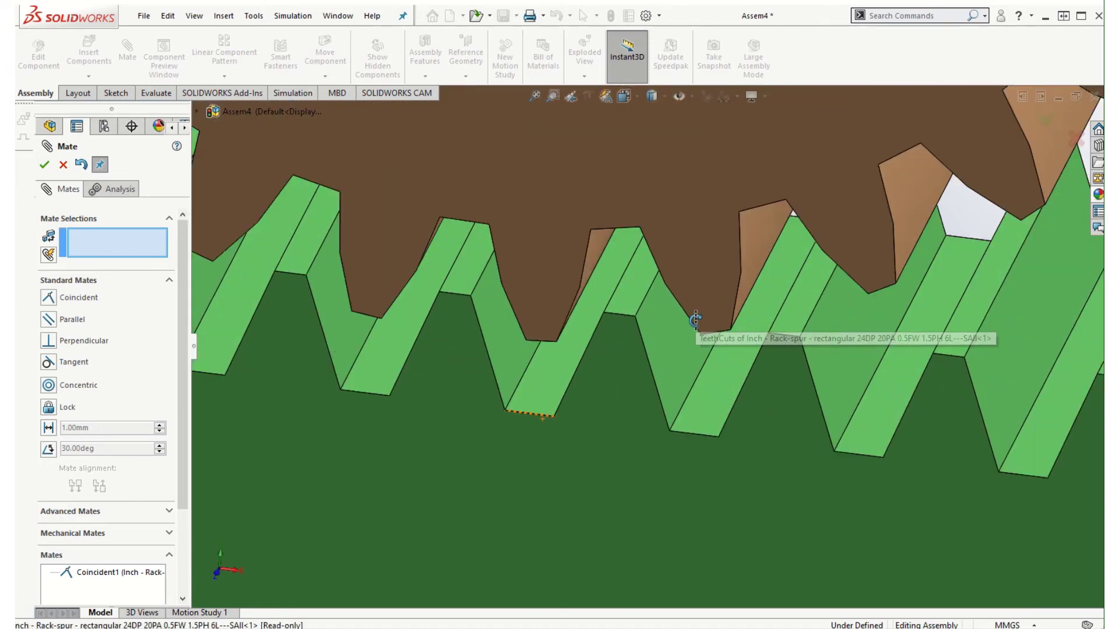
{"action": "scroll", "coordinate": [696, 320], "scroll_direction": "down", "scroll_amount": 1}
{"action": "scroll", "coordinate": [844, 280], "scroll_direction": "up", "scroll_amount": 2}
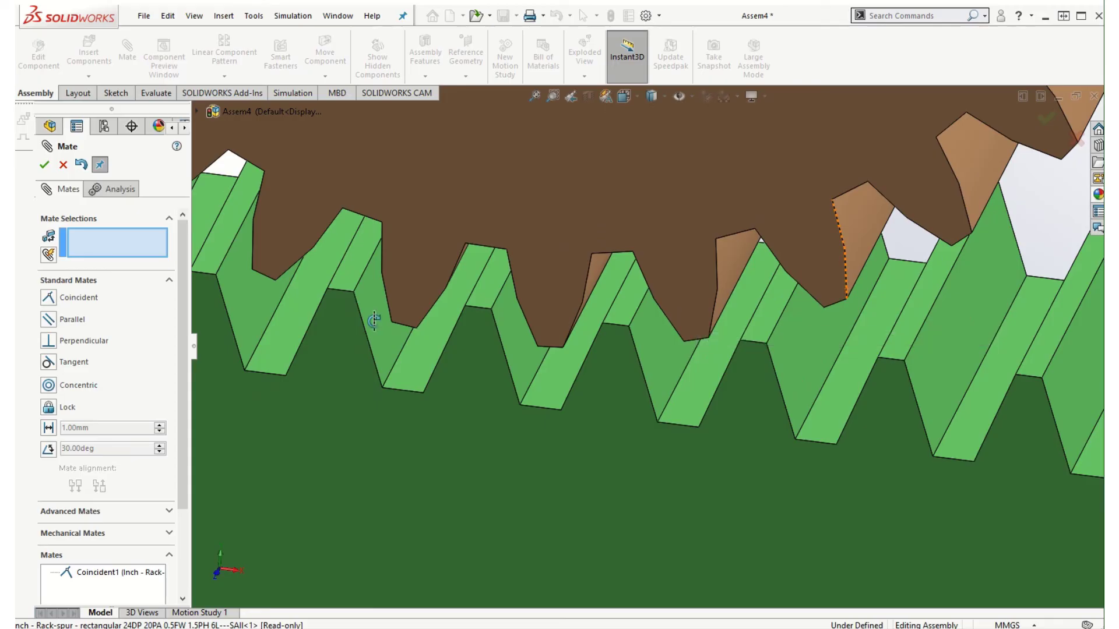
{"action": "left_click", "coordinate": [558, 379]}
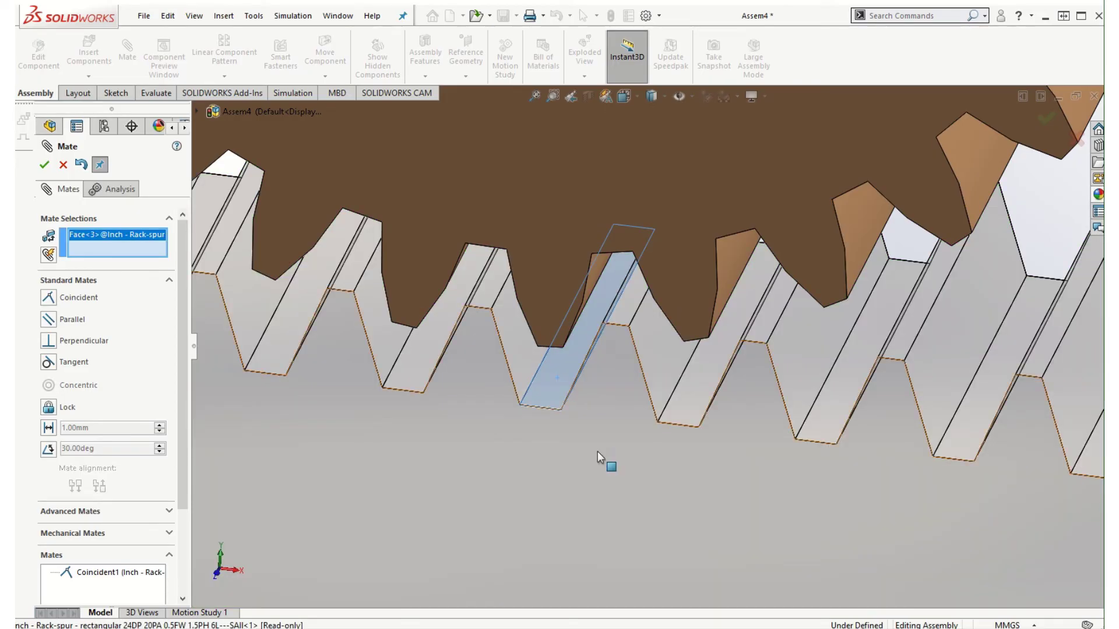
{"action": "middle_click_drag", "start_coordinate": [591, 464], "coordinate": [561, 362]}
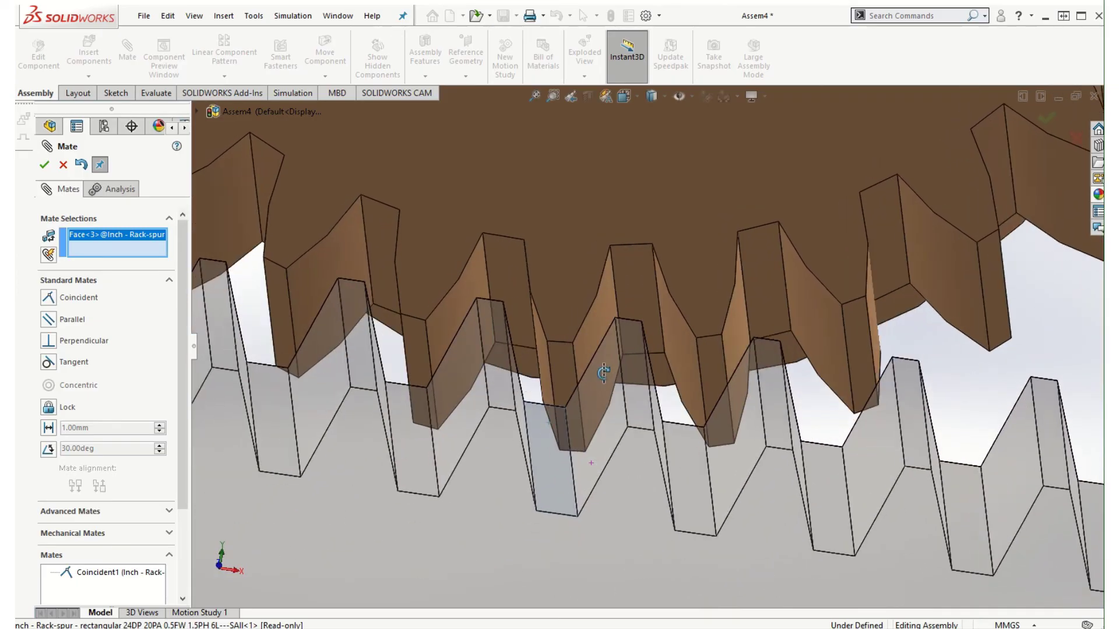
{"action": "left_click", "coordinate": [561, 364]}
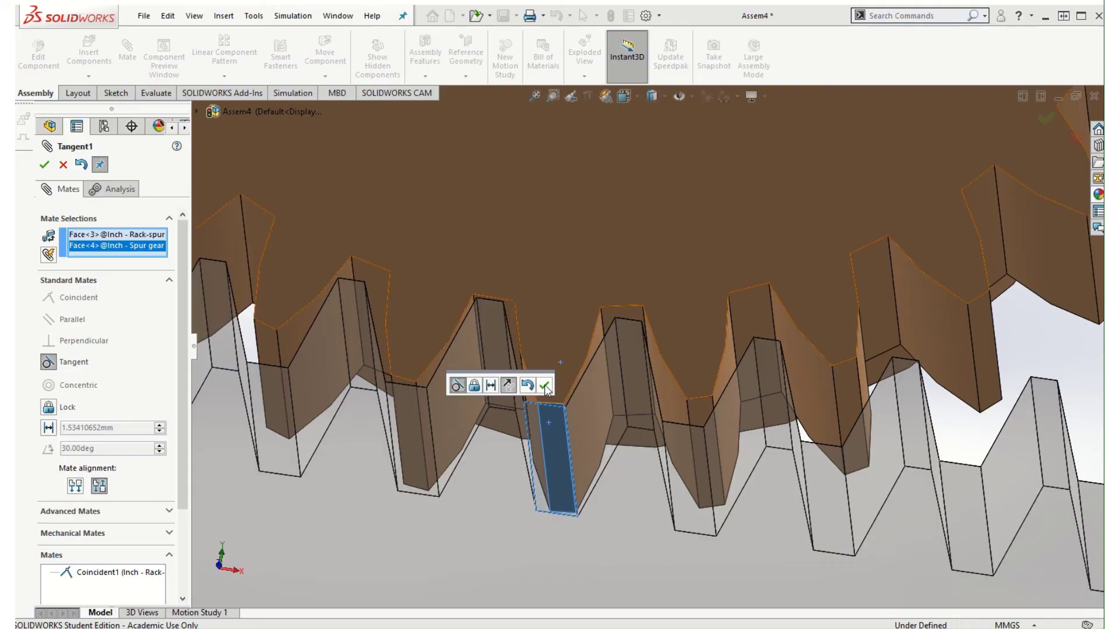
{"action": "left_click", "coordinate": [544, 386]}
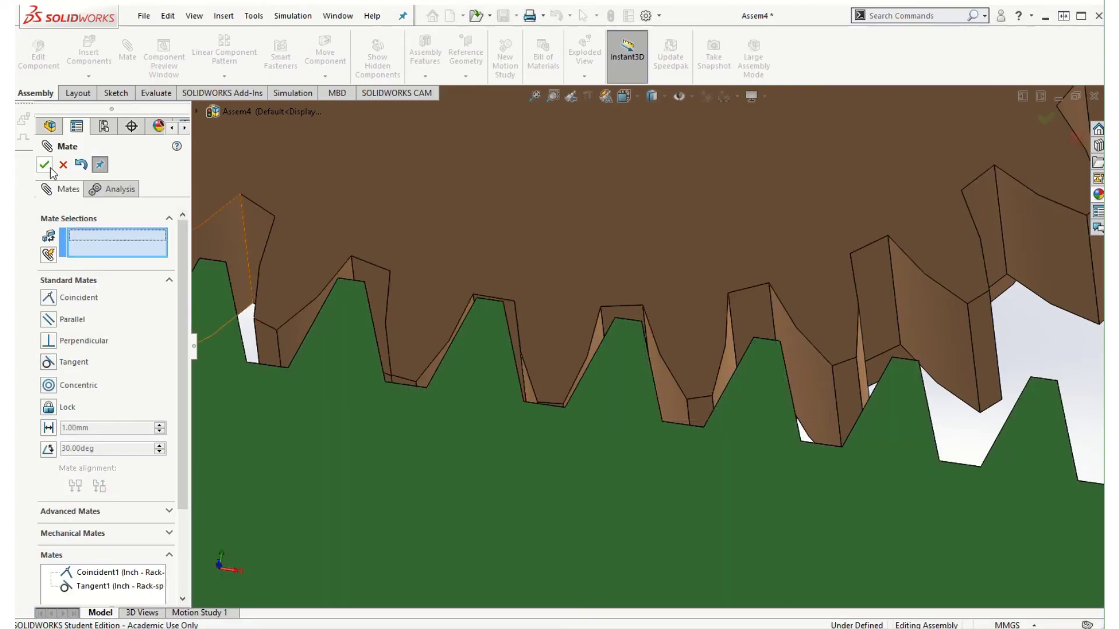
{"action": "left_click", "coordinate": [46, 165]}
{"action": "scroll", "coordinate": [715, 425], "scroll_direction": "up", "scroll_amount": 2}
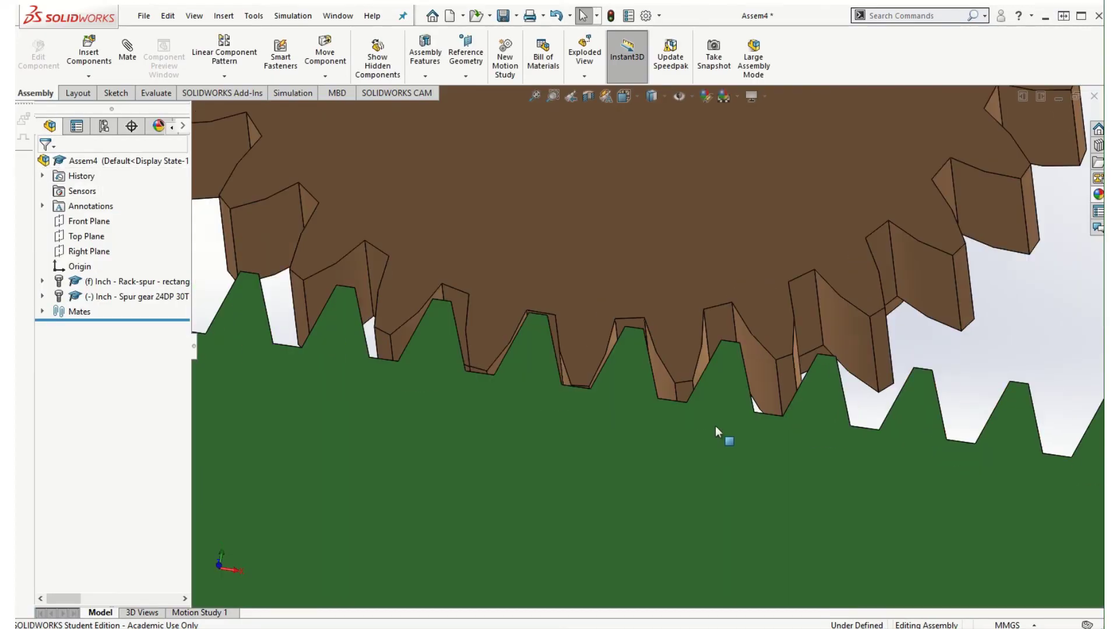
{"action": "scroll", "coordinate": [715, 425], "scroll_direction": "up", "scroll_amount": 5}
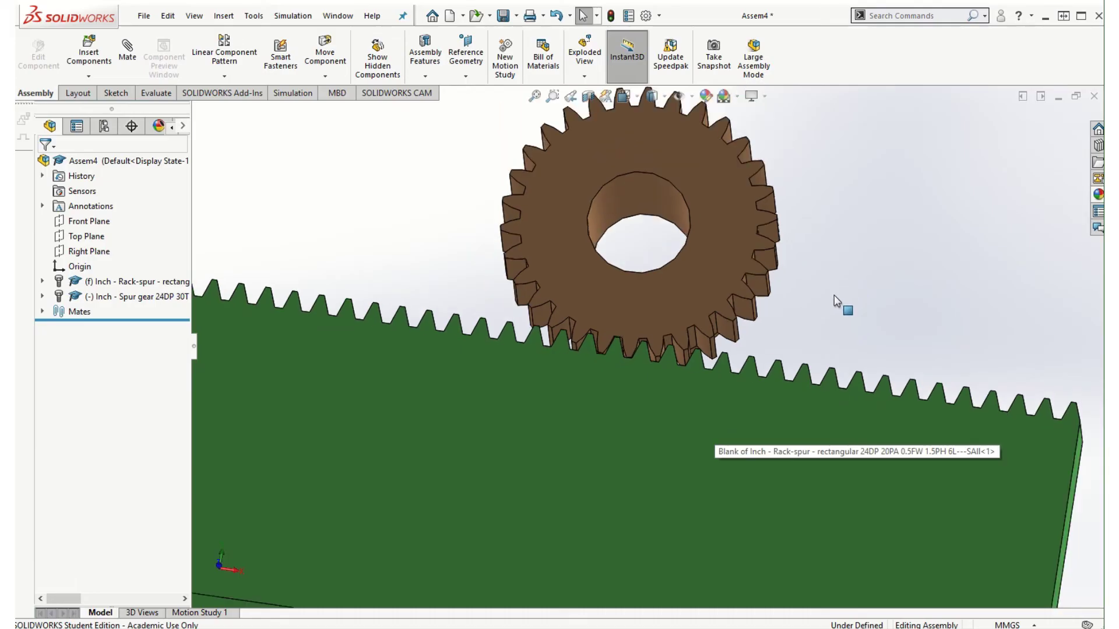
- Nudge the spur gear in the front plane so its lowest tooth sits centred in the rack tooth gap
{"action": "key", "text": "ctrl+1"}
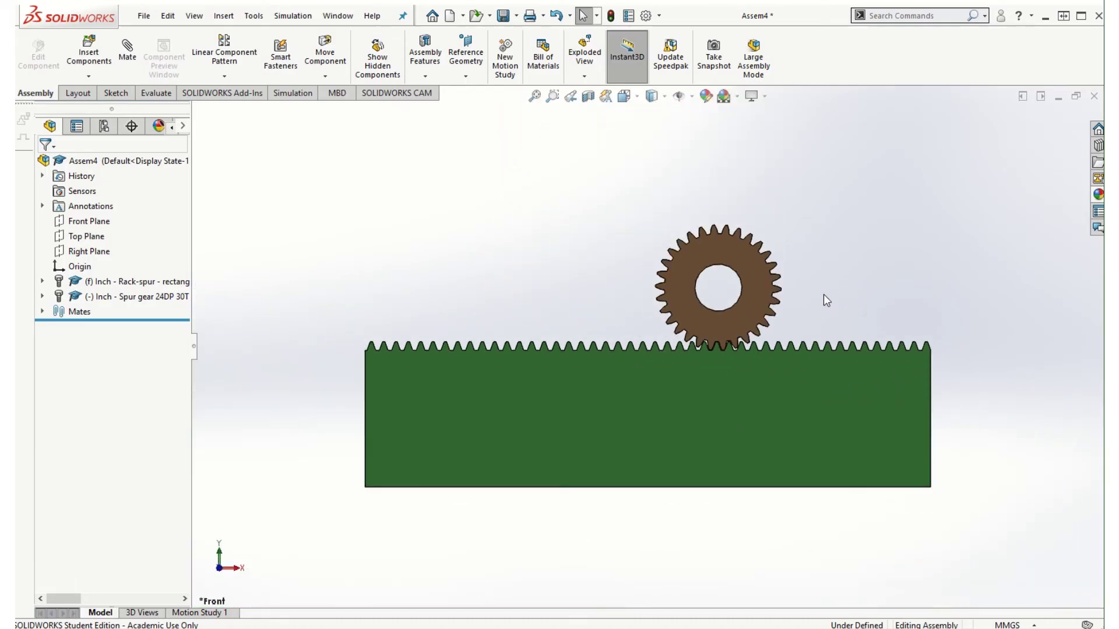
{"action": "scroll", "coordinate": [758, 344], "scroll_direction": "down", "scroll_amount": 8}
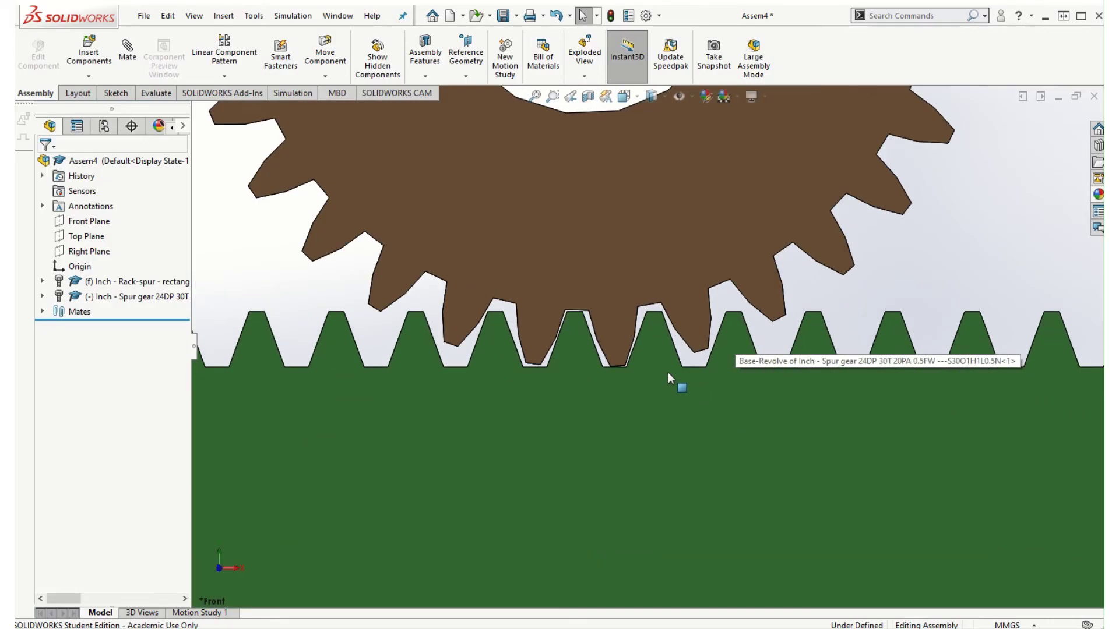
{"action": "left_click_drag", "start_coordinate": [669, 378], "coordinate": [645, 254]}
{"action": "key", "text": "Escape"}
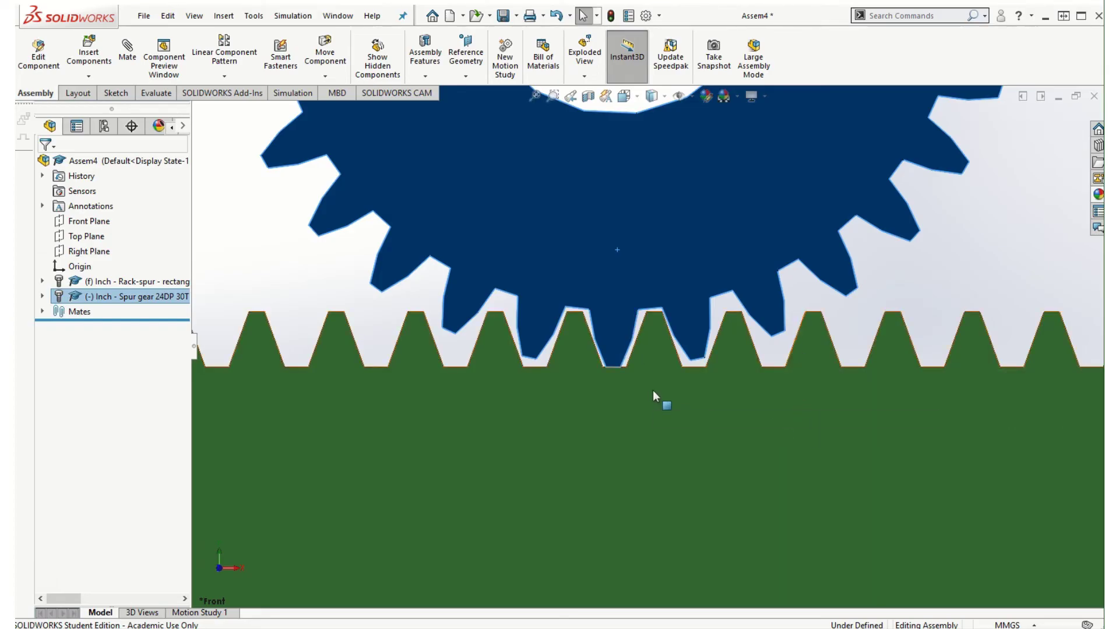
{"action": "scroll", "coordinate": [606, 341], "scroll_direction": "up", "scroll_amount": 3}
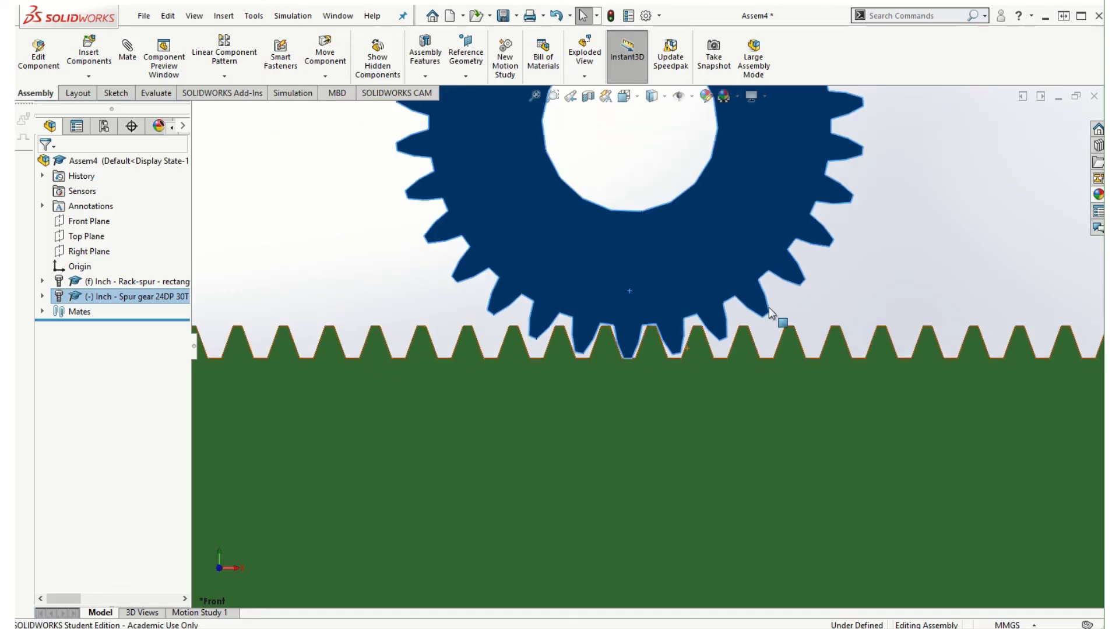
{"action": "left_click", "coordinate": [970, 256]}
{"action": "key", "text": "f"}
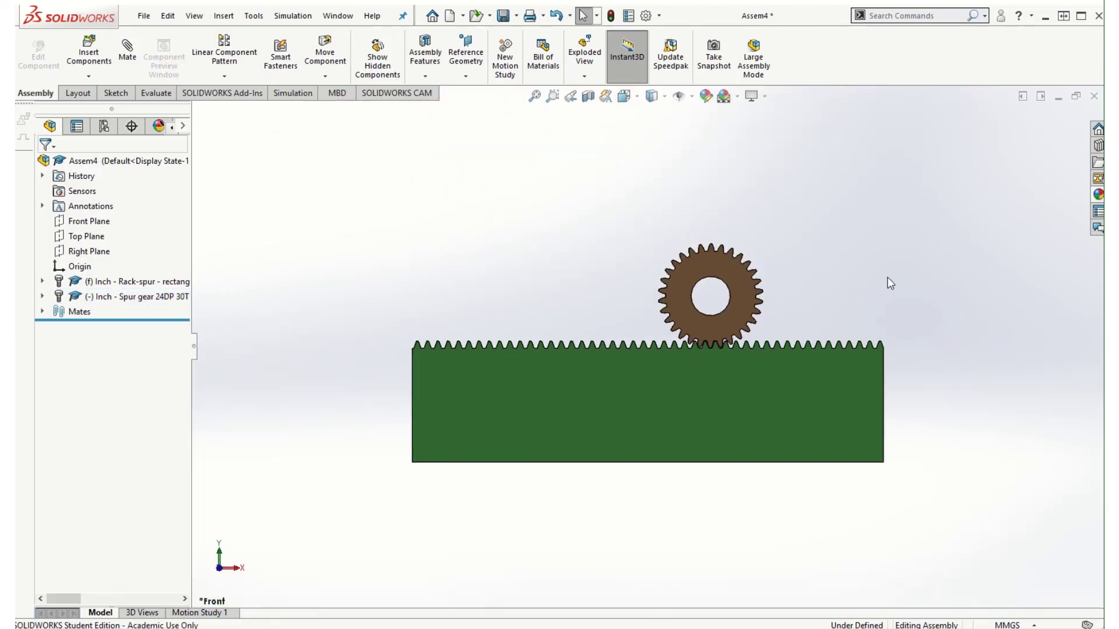
{"action": "middle_click_drag", "start_coordinate": [889, 286], "coordinate": [862, 327]}
{"action": "scroll", "coordinate": [748, 379], "scroll_direction": "down", "scroll_amount": 2}
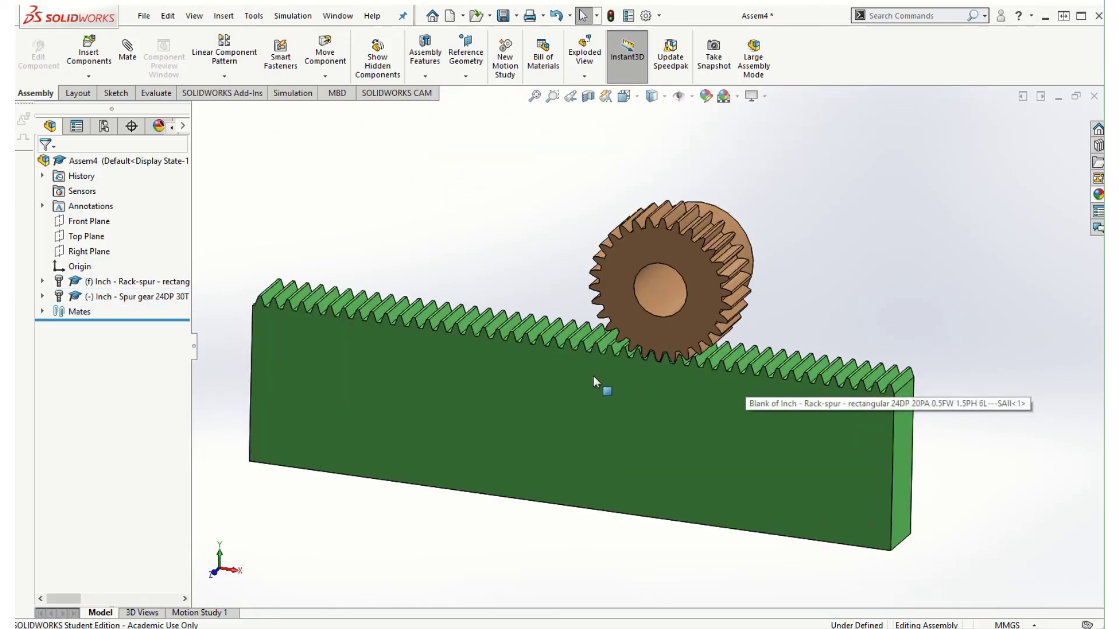
{"action": "scroll", "coordinate": [593, 376], "scroll_direction": "up", "scroll_amount": 1}
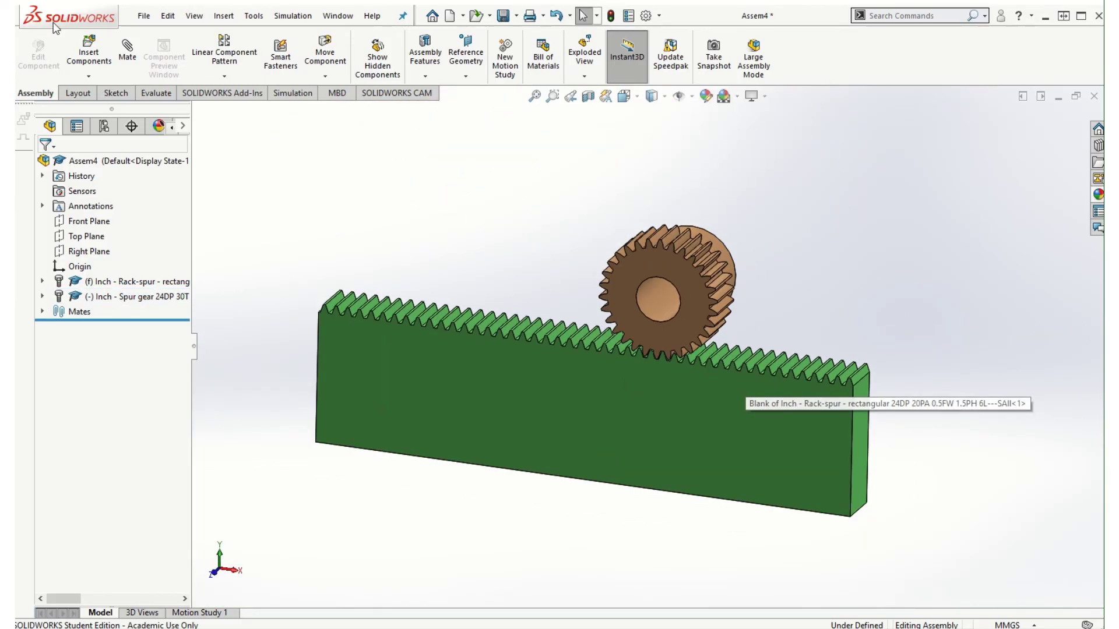
{"action": "left_click", "coordinate": [127, 51]}
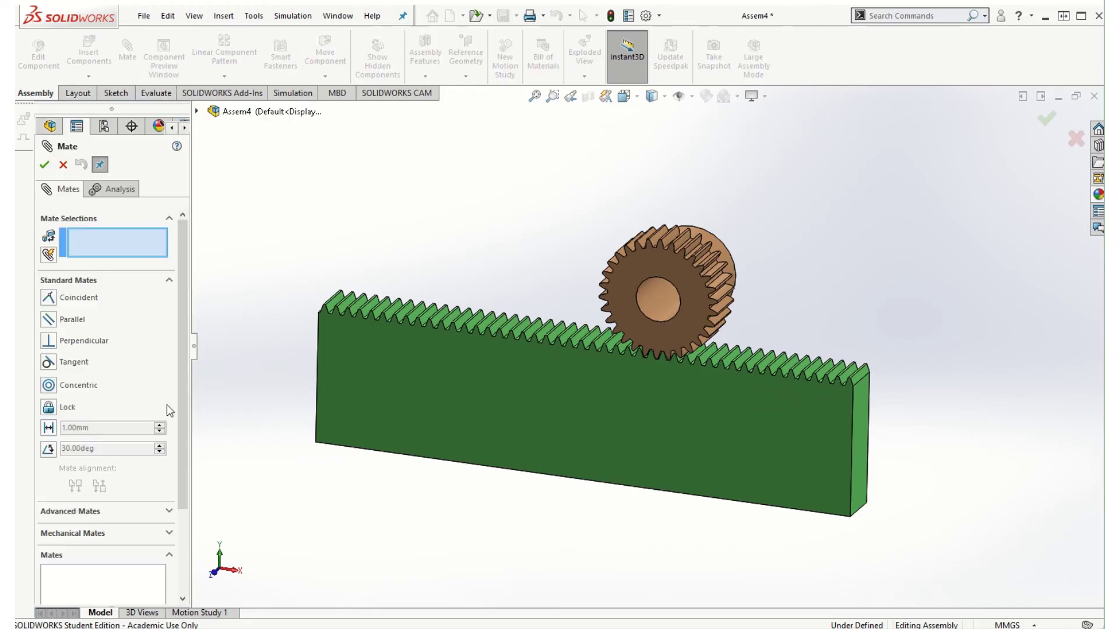
{"action": "left_click", "coordinate": [60, 534]}
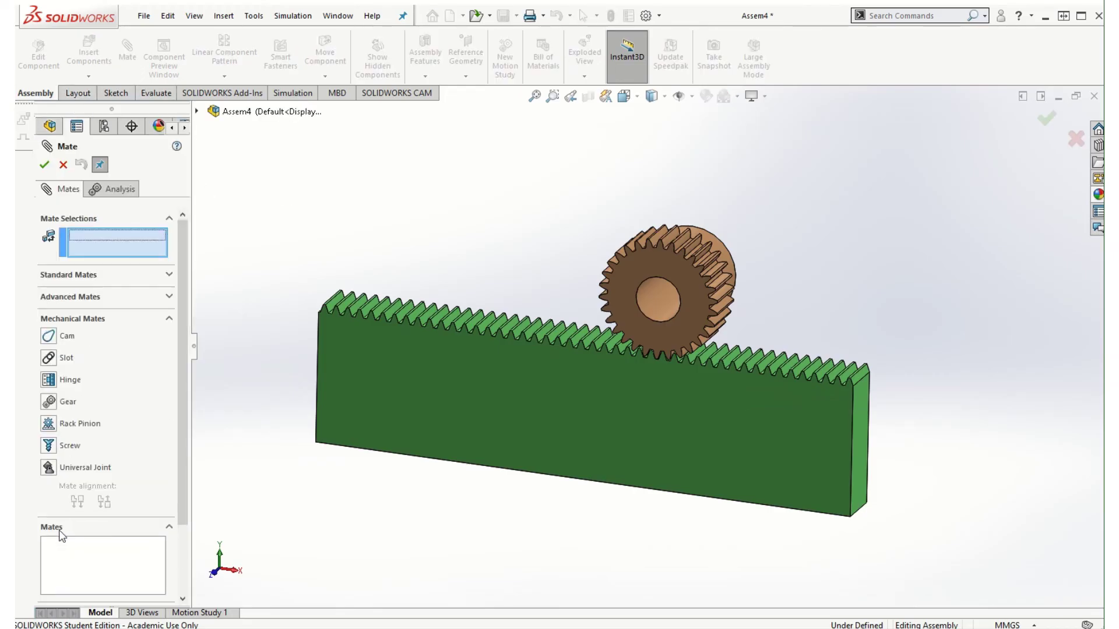
{"action": "left_click", "coordinate": [48, 424]}
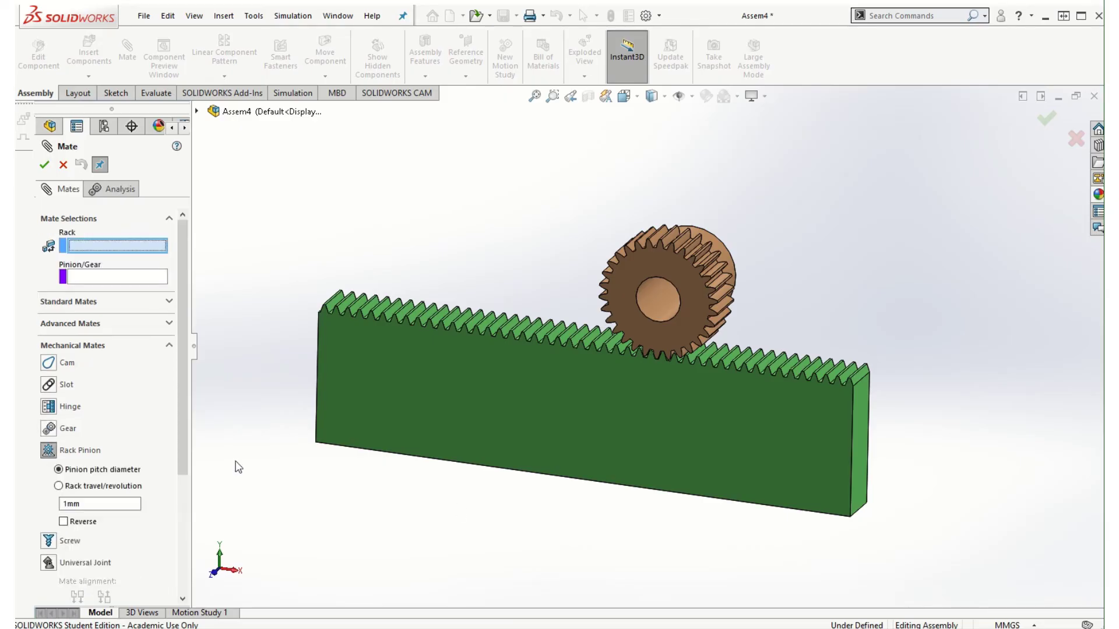
{"action": "left_click", "coordinate": [618, 487]}
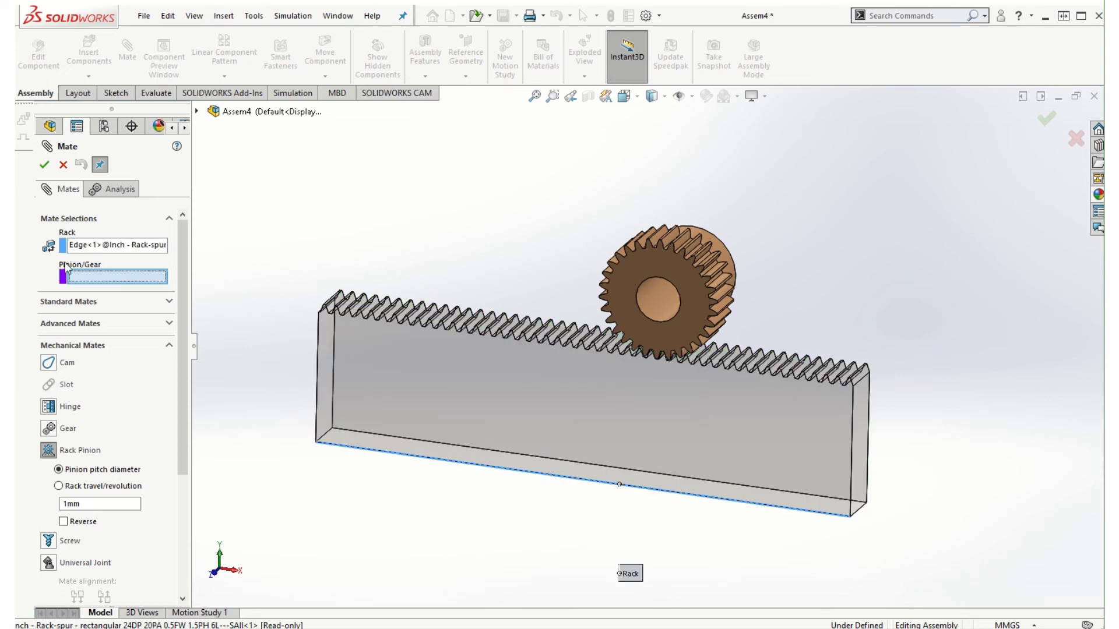
{"action": "left_click", "coordinate": [653, 278]}
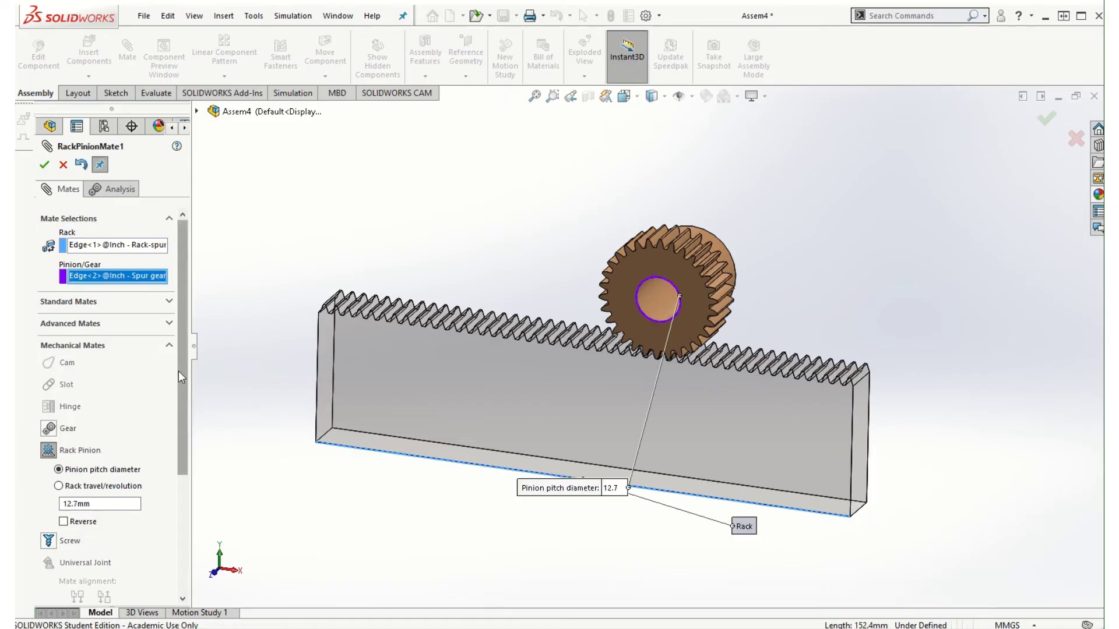
{"action": "left_click_drag", "start_coordinate": [182, 372], "coordinate": [183, 482]}
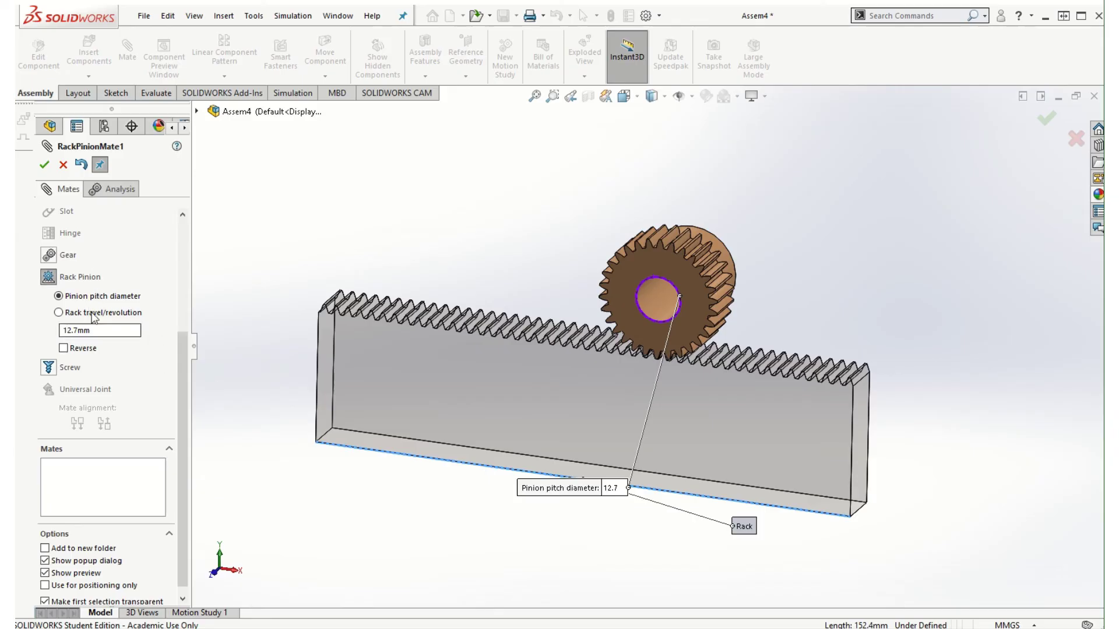
{"action": "left_click", "coordinate": [63, 166]}
{"action": "left_click", "coordinate": [63, 165]}
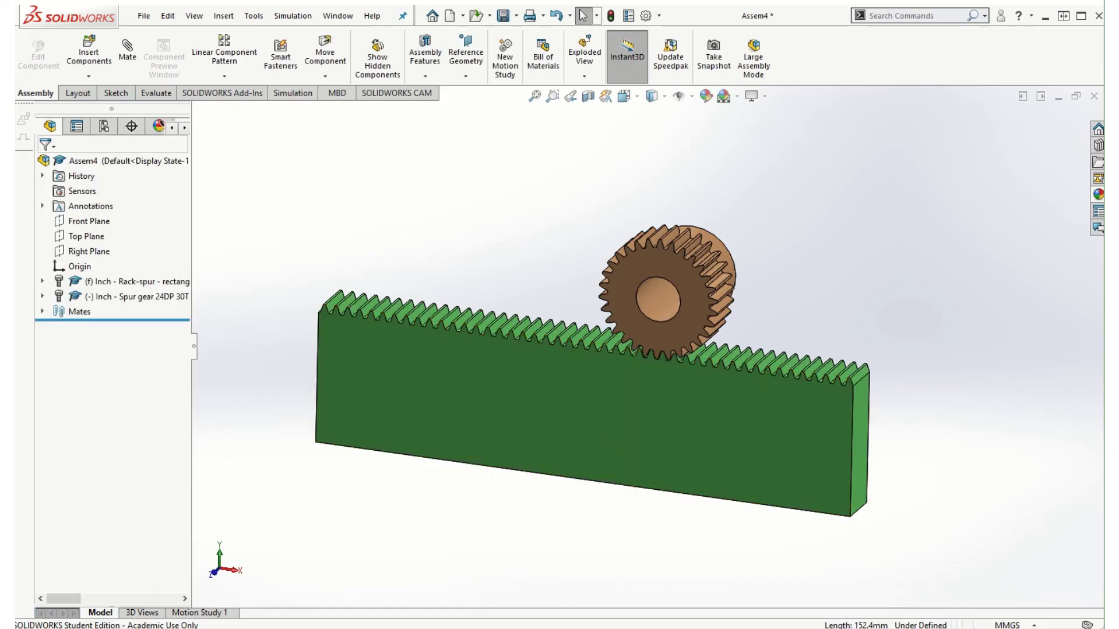
- Switch the assembly units to IPS and set up a rack pinion mate between the rack's lower front edge and the gear's bore edge
{"action": "left_click", "coordinate": [1003, 625]}
{"action": "left_click", "coordinate": [991, 586]}
{"action": "left_click", "coordinate": [128, 52]}
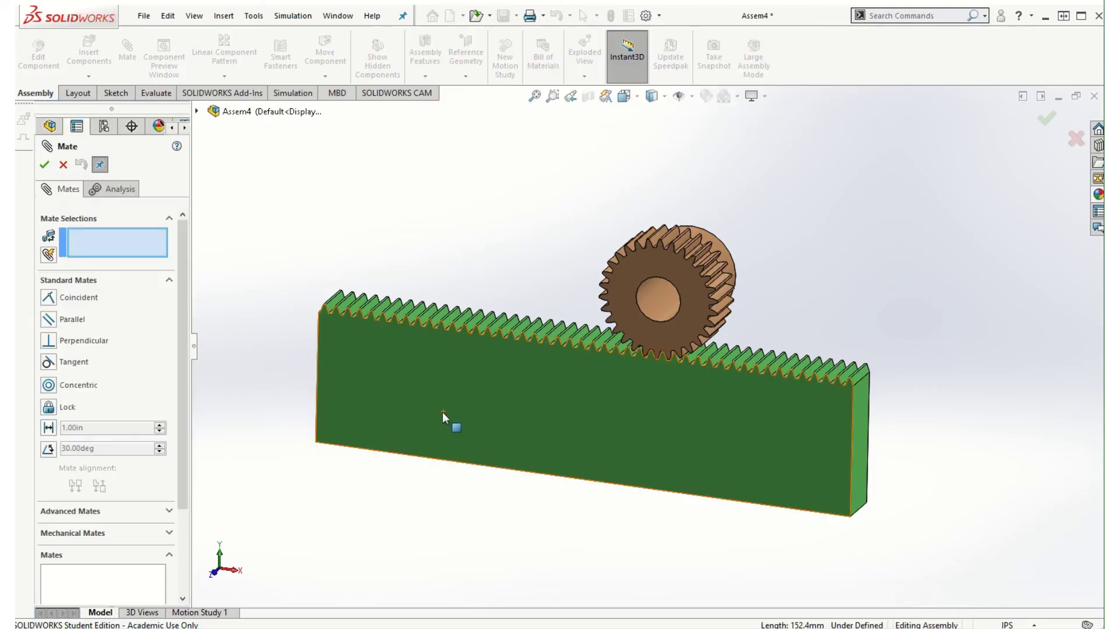
{"action": "left_click", "coordinate": [73, 531]}
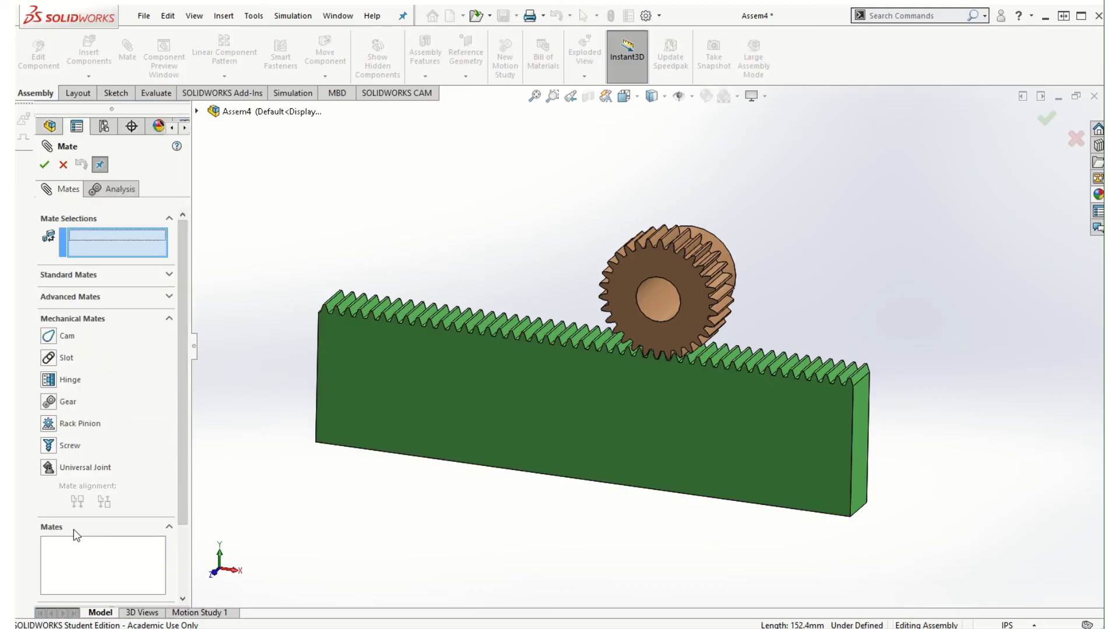
{"action": "left_click", "coordinate": [50, 426]}
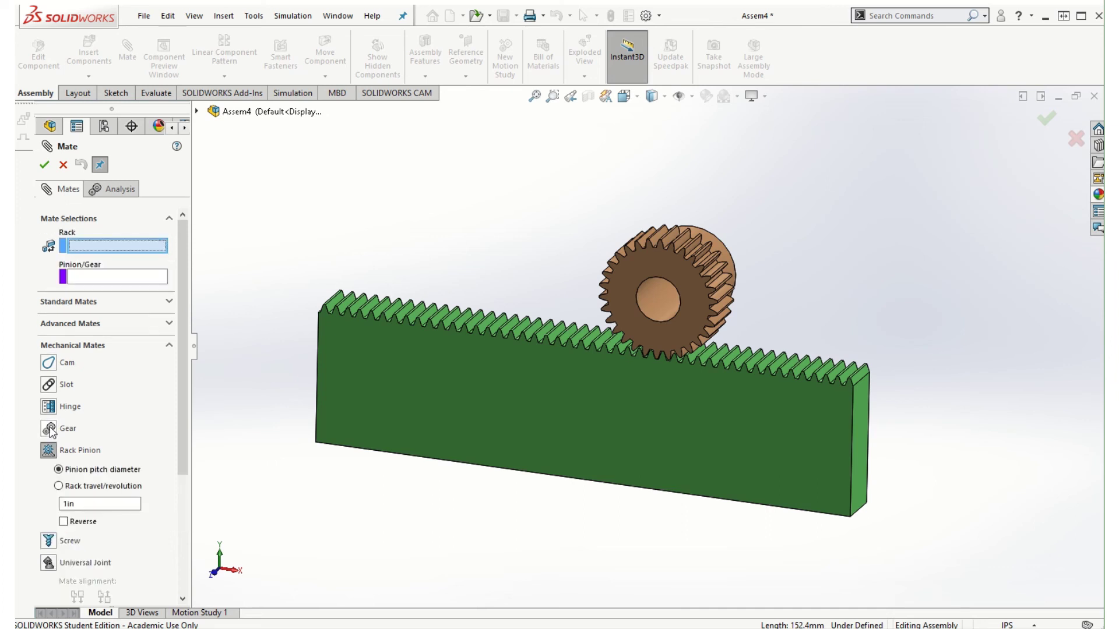
{"action": "left_click", "coordinate": [444, 463]}
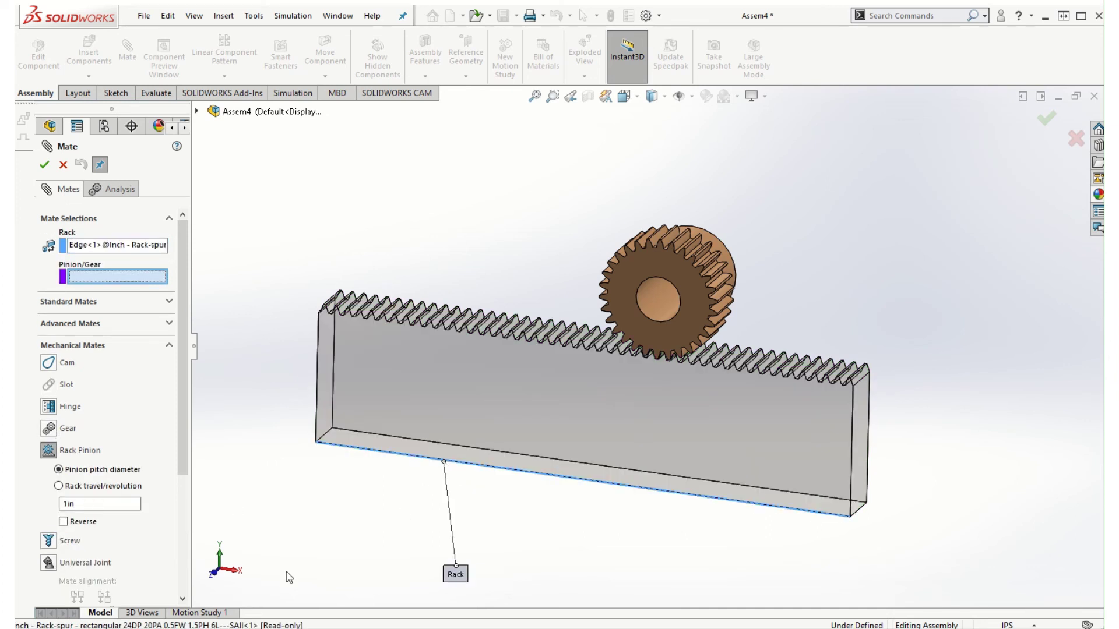
{"action": "left_click", "coordinate": [663, 278]}
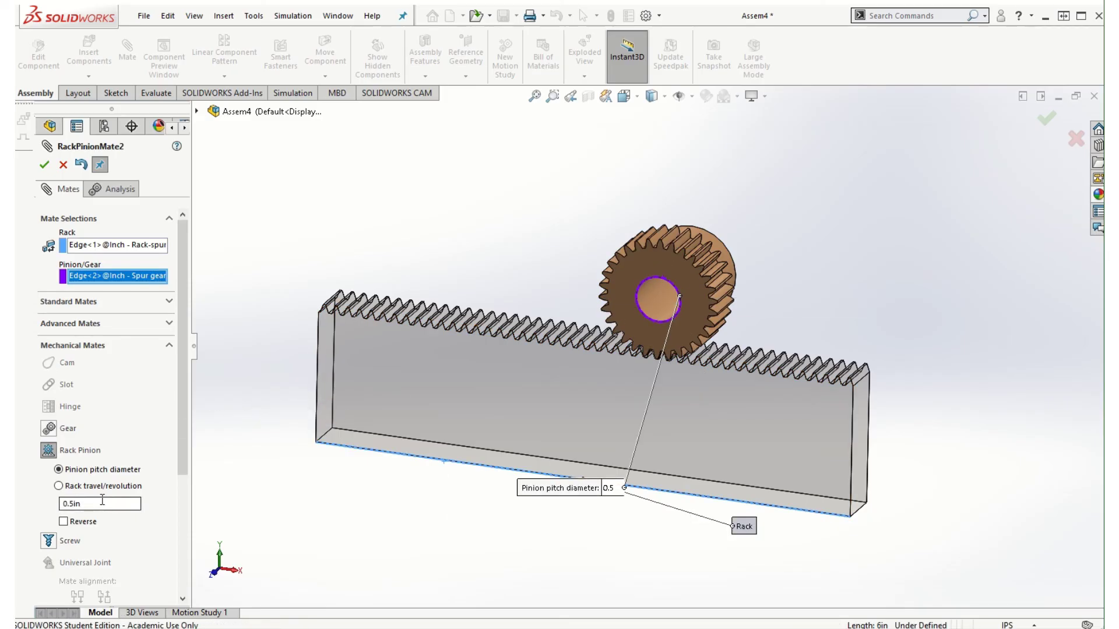
- Set the pinion pitch diameter to 30/24 in and accept the rack pinion mate
{"action": "left_click_drag", "start_coordinate": [81, 504], "coordinate": [72, 504]}
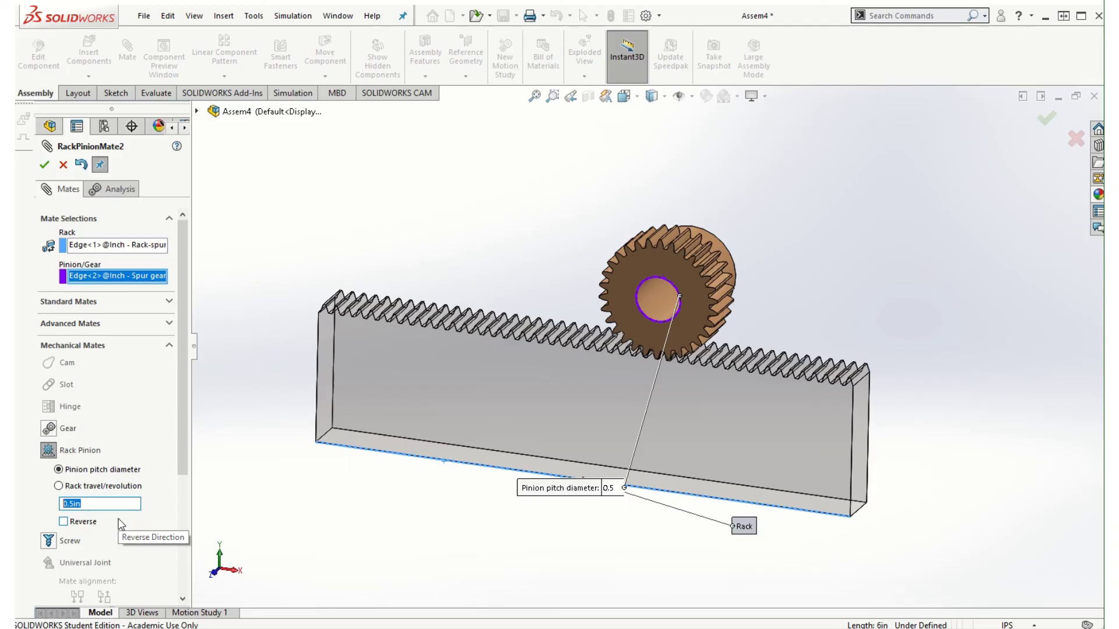
{"action": "type", "text": "3"}
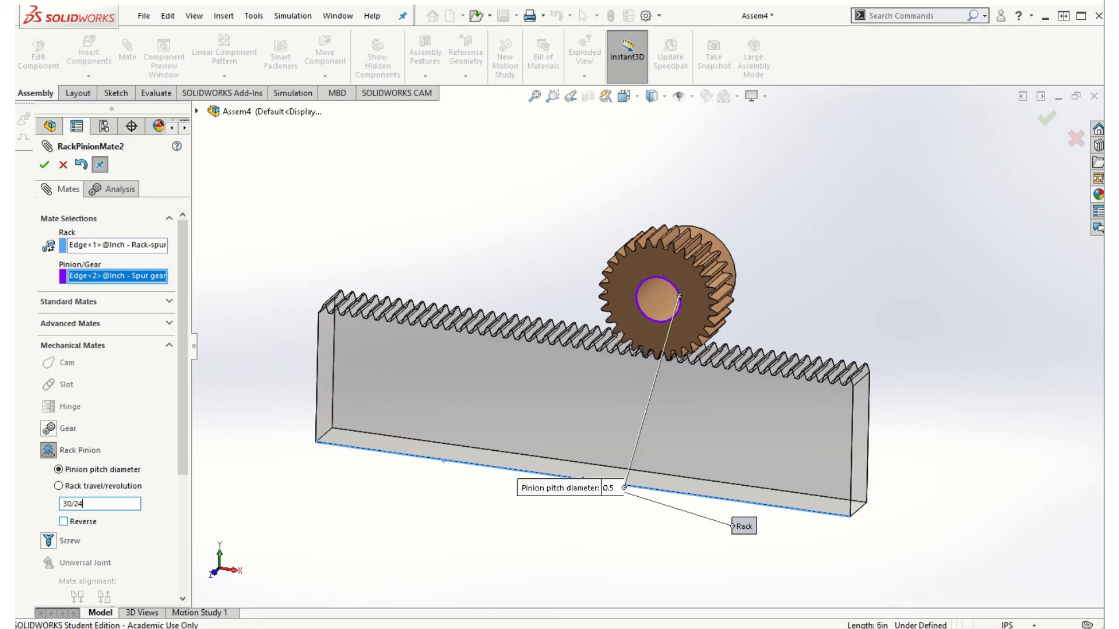
{"action": "type", "text": "0/24"}
{"action": "key", "text": "Return"}
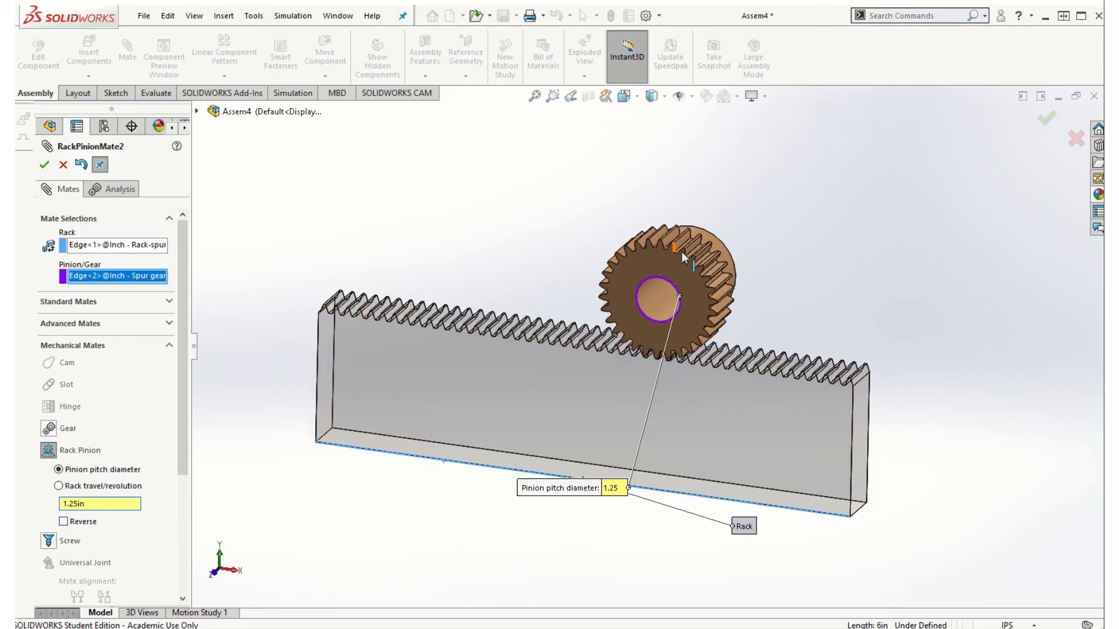
{"action": "left_click", "coordinate": [44, 165]}
{"action": "left_click", "coordinate": [44, 166]}
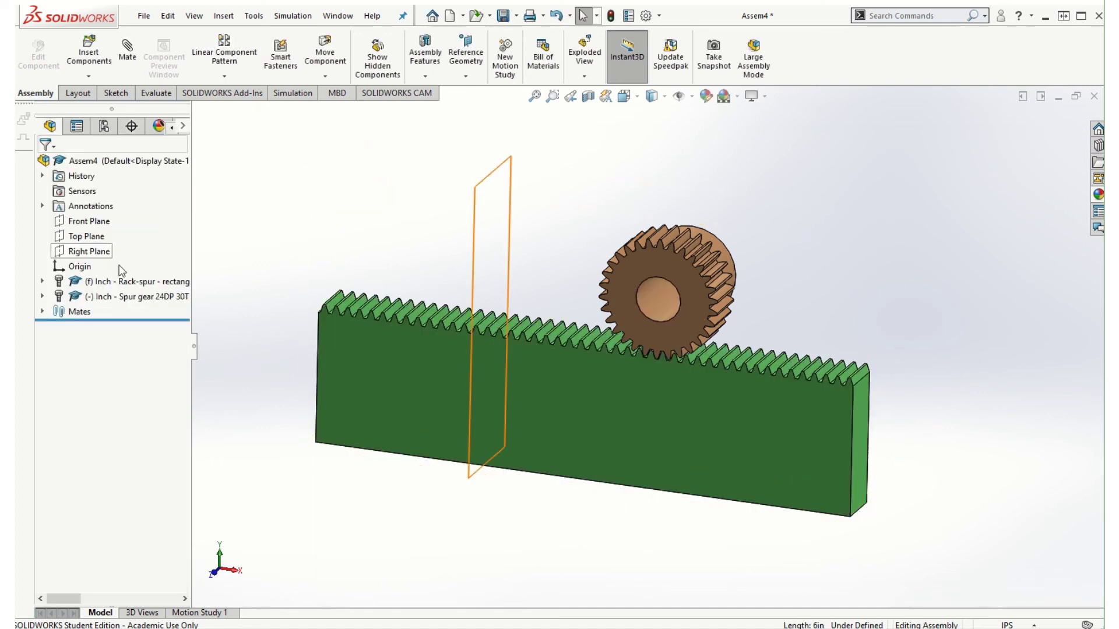
- Roll the spur gear along the rack to test the rack-and-pinion motion
{"action": "scroll", "coordinate": [677, 387], "scroll_direction": "down", "scroll_amount": 5}
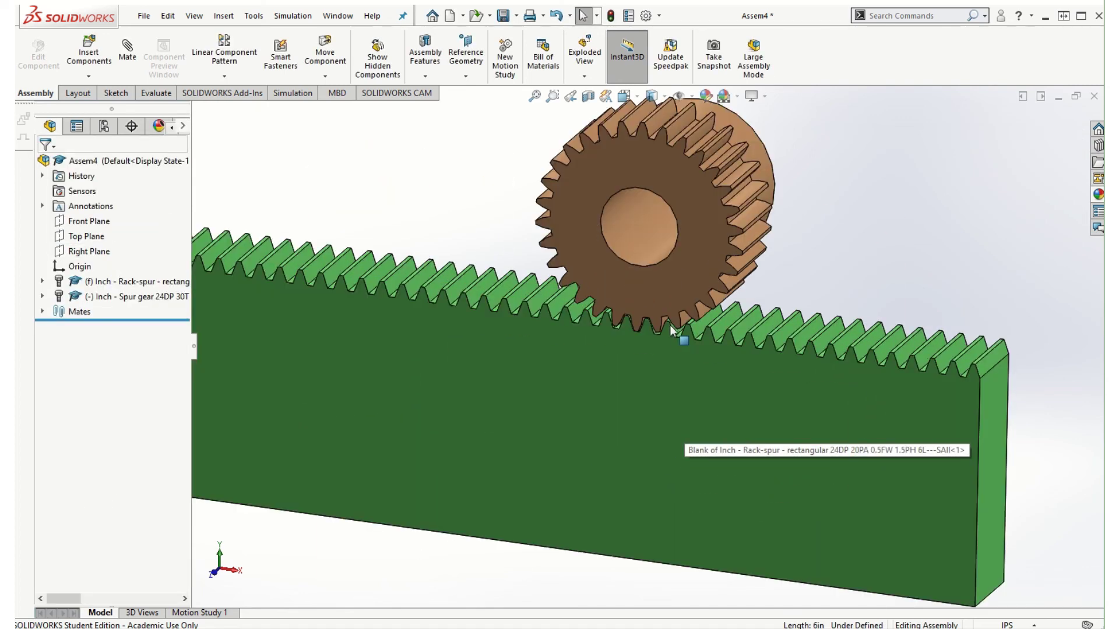
{"action": "middle_click_drag", "start_coordinate": [769, 249], "coordinate": [772, 288], "text": "ctrl"}
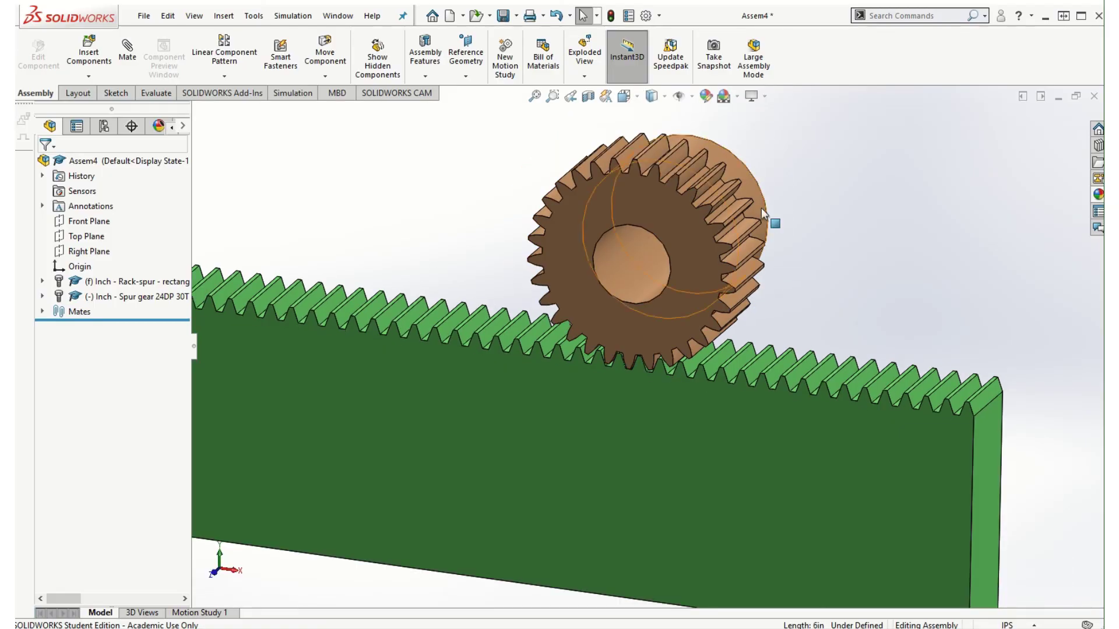
{"action": "left_click", "coordinate": [662, 191]}
{"action": "left_click_drag", "start_coordinate": [662, 191], "coordinate": [659, 315]}
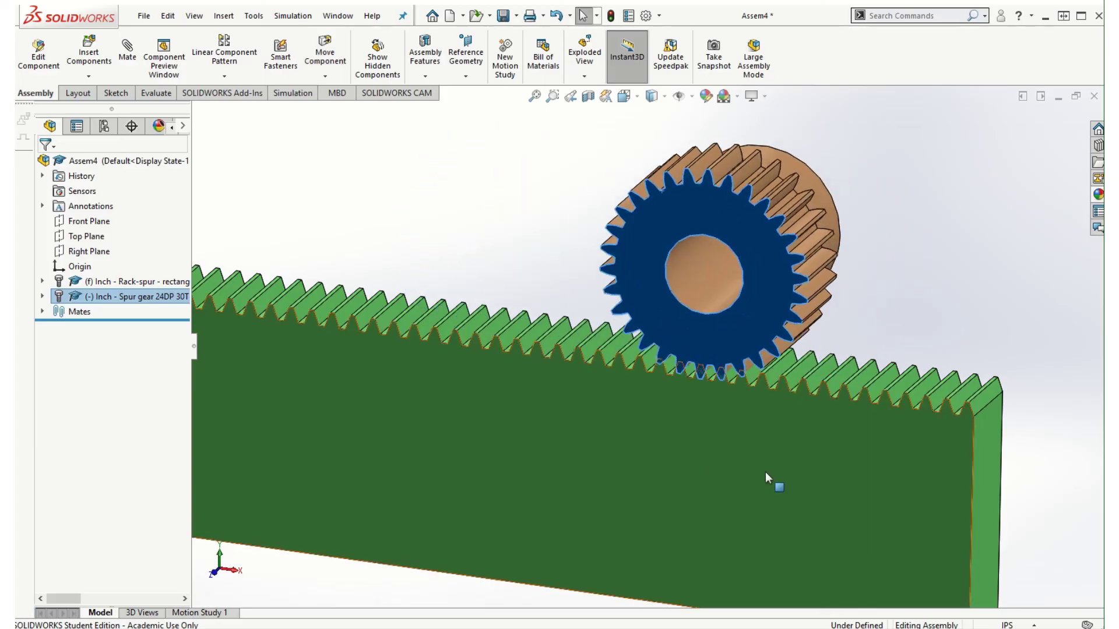
{"action": "scroll", "coordinate": [766, 475], "scroll_direction": "down", "scroll_amount": 2}
{"action": "key", "text": "Escape"}
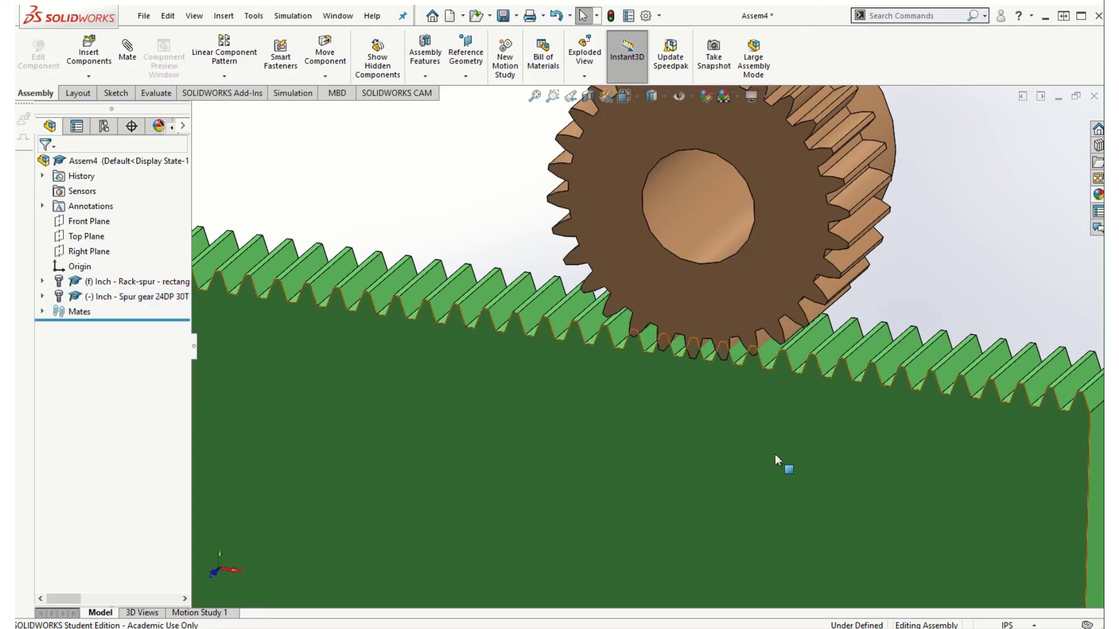
- Roll the gear farther towards the rack's end and examine up close how its teeth mesh with the rack teeth
{"action": "middle_click_drag", "start_coordinate": [776, 455], "coordinate": [795, 410]}
{"action": "scroll", "coordinate": [742, 351], "scroll_direction": "down", "scroll_amount": 4}
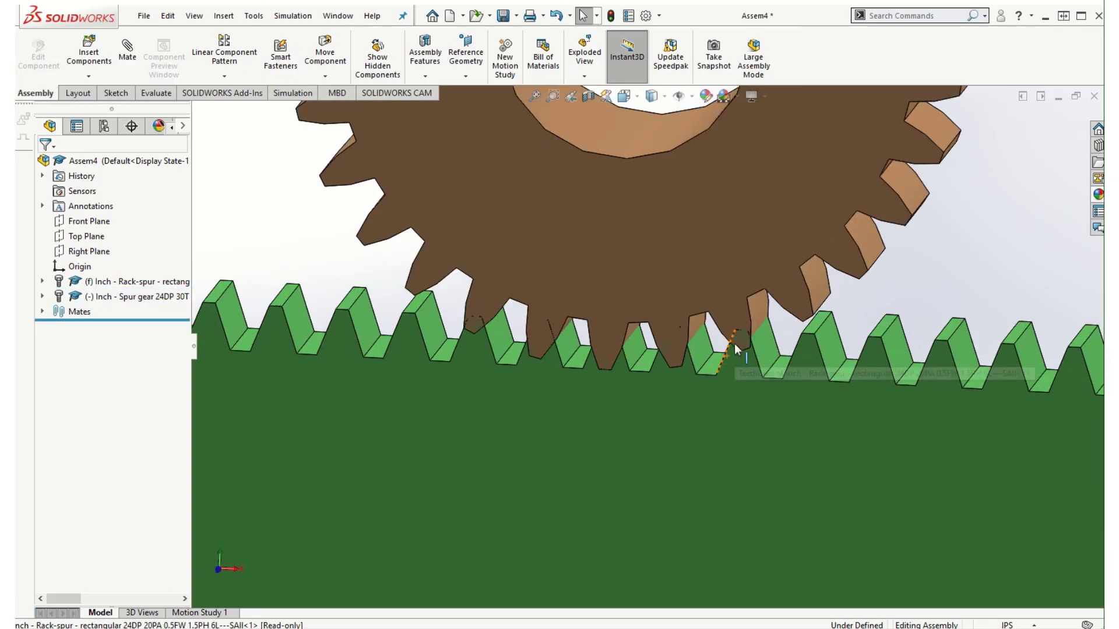
{"action": "left_click", "coordinate": [719, 255]}
{"action": "left_click_drag", "start_coordinate": [719, 255], "coordinate": [869, 463]}
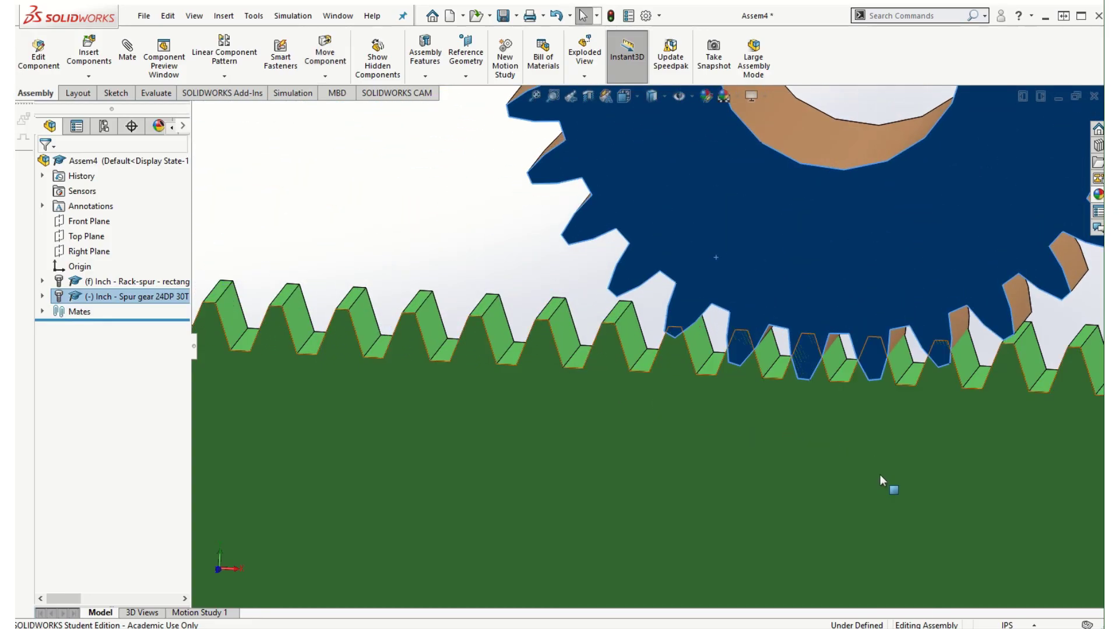
{"action": "key", "text": "f"}
{"action": "middle_click_drag", "start_coordinate": [846, 432], "coordinate": [705, 474]}
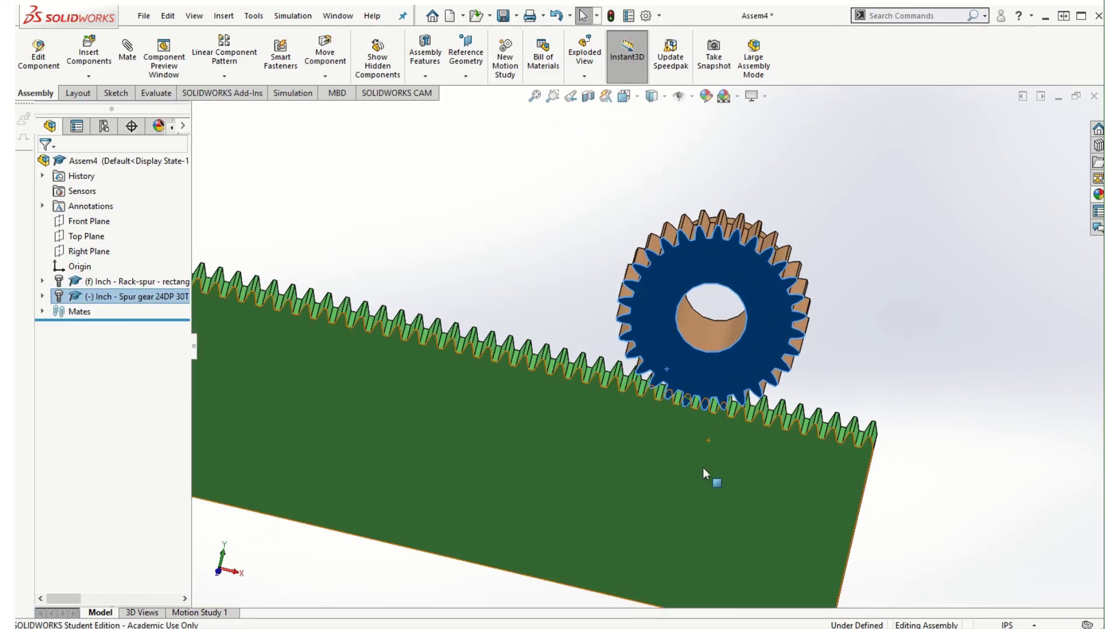
{"action": "scroll", "coordinate": [676, 466], "scroll_direction": "up", "scroll_amount": 3}
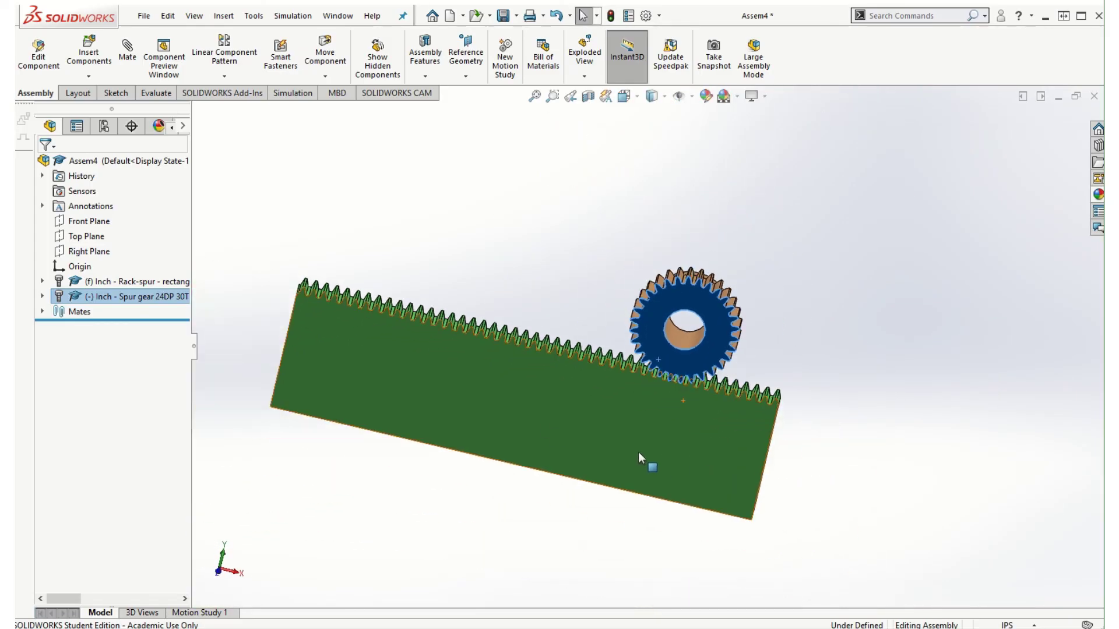
{"action": "left_click", "coordinate": [41, 313]}
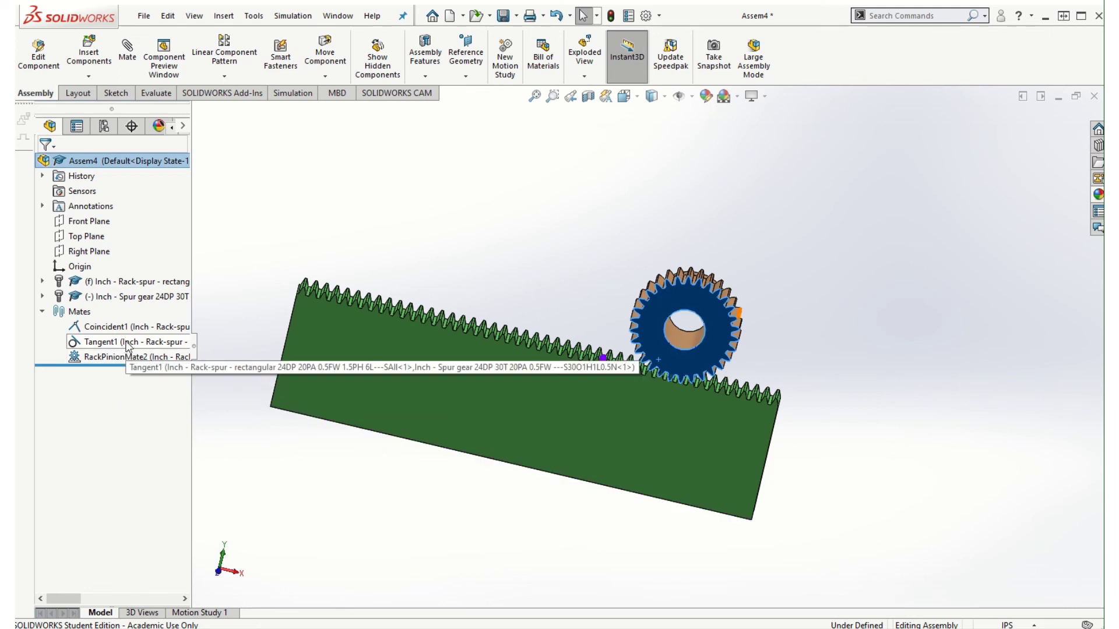
{"action": "right_click", "coordinate": [129, 345]}
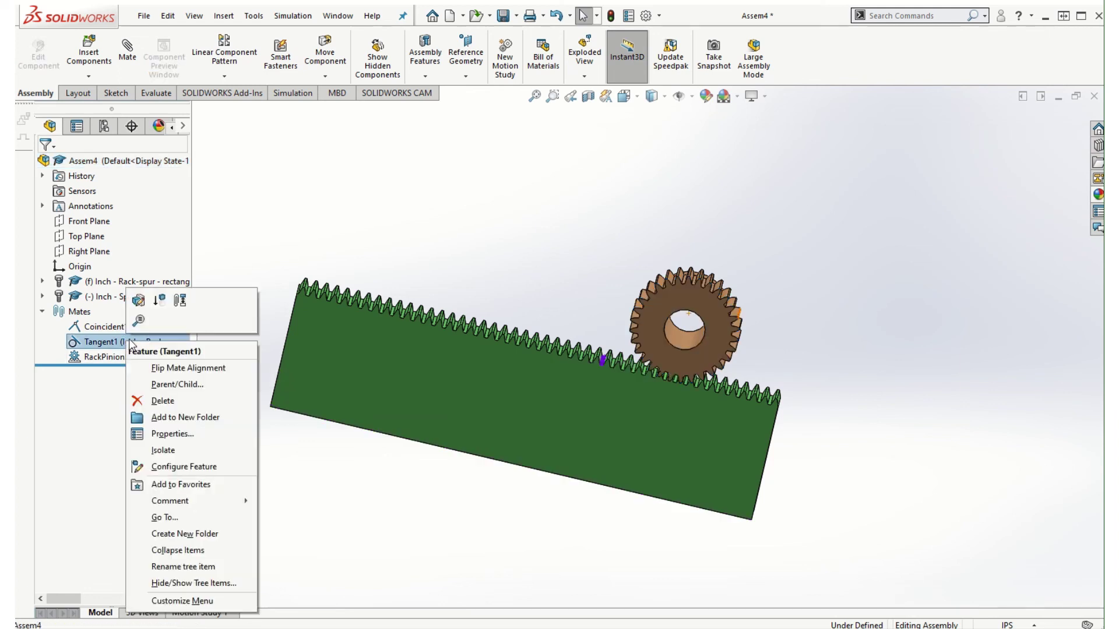
{"action": "left_click", "coordinate": [138, 301]}
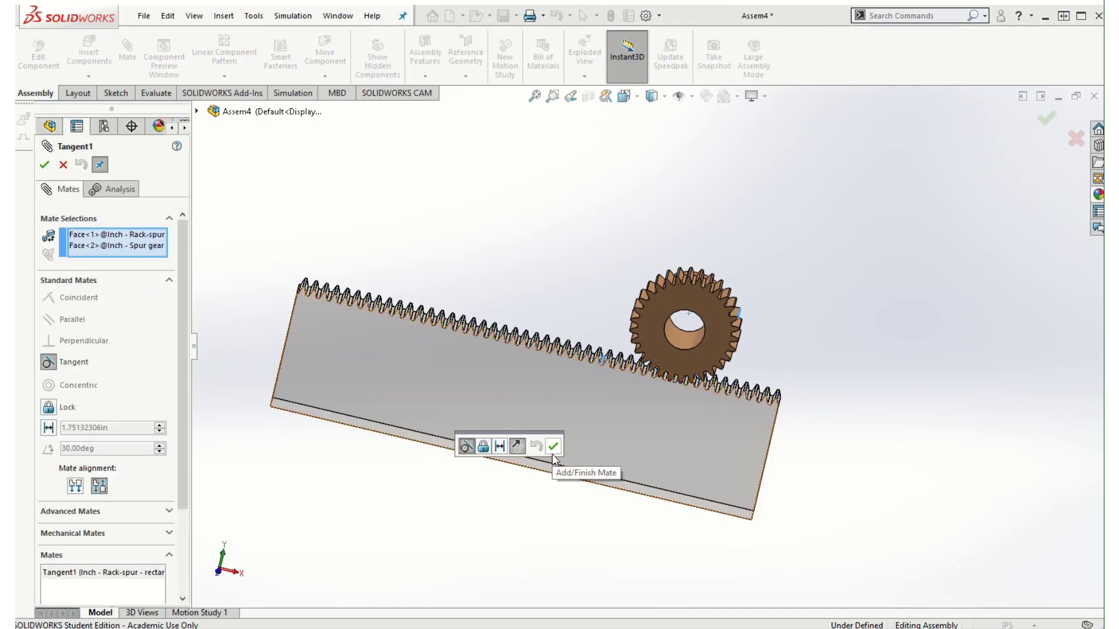
{"action": "key", "text": "ctrl+1"}
{"action": "scroll", "coordinate": [815, 361], "scroll_direction": "down", "scroll_amount": 5}
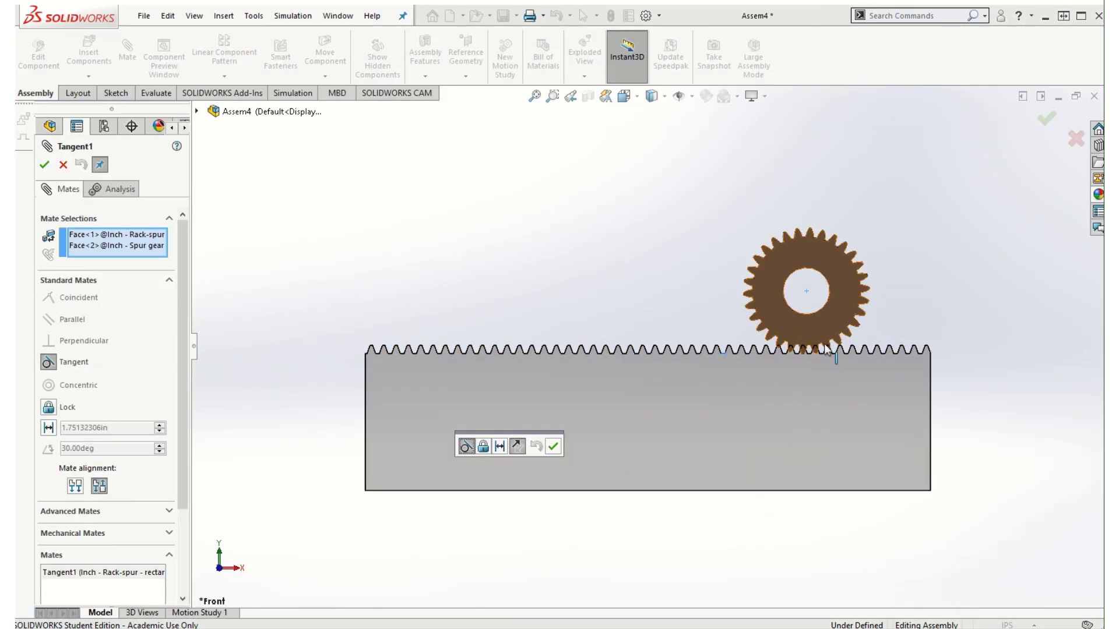
{"action": "scroll", "coordinate": [767, 370], "scroll_direction": "down", "scroll_amount": 3}
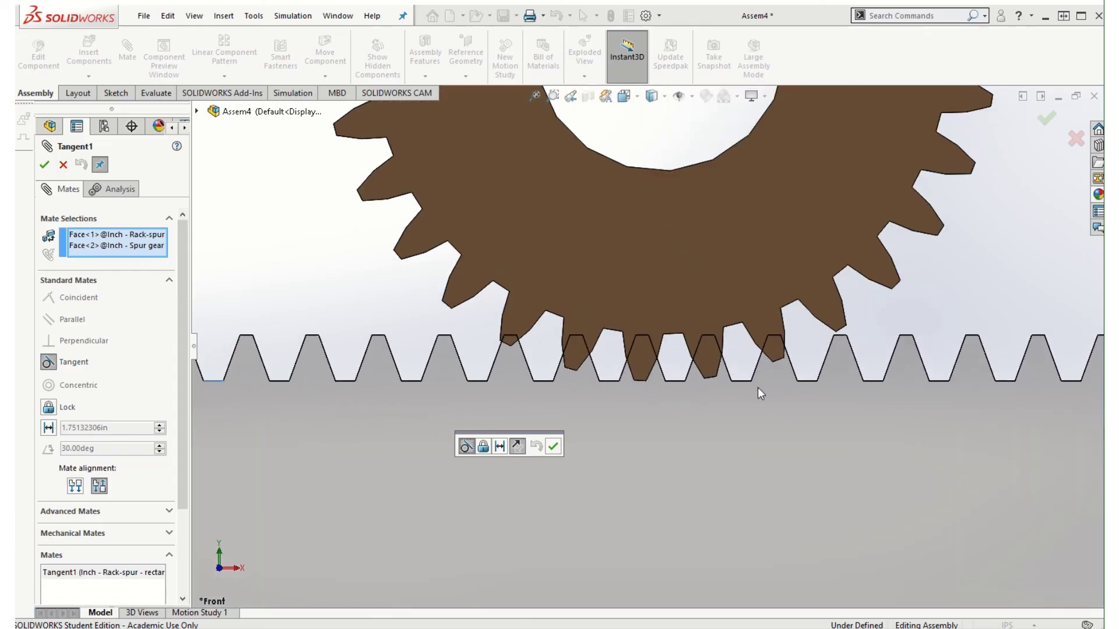
{"action": "left_click_drag", "start_coordinate": [725, 225], "coordinate": [628, 318]}
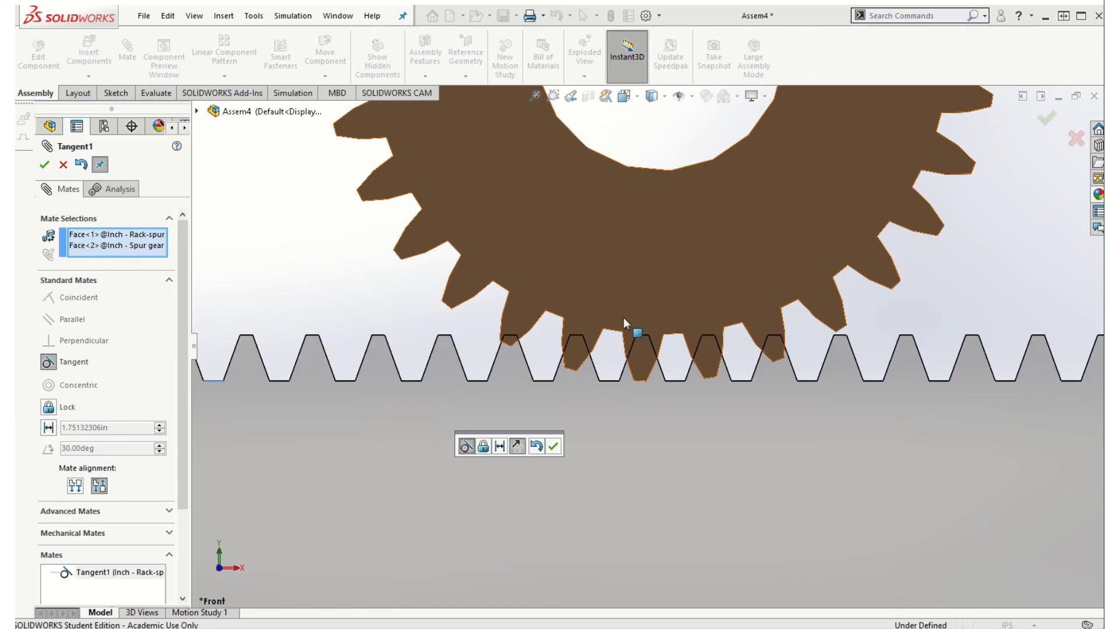
{"action": "left_click", "coordinate": [64, 165]}
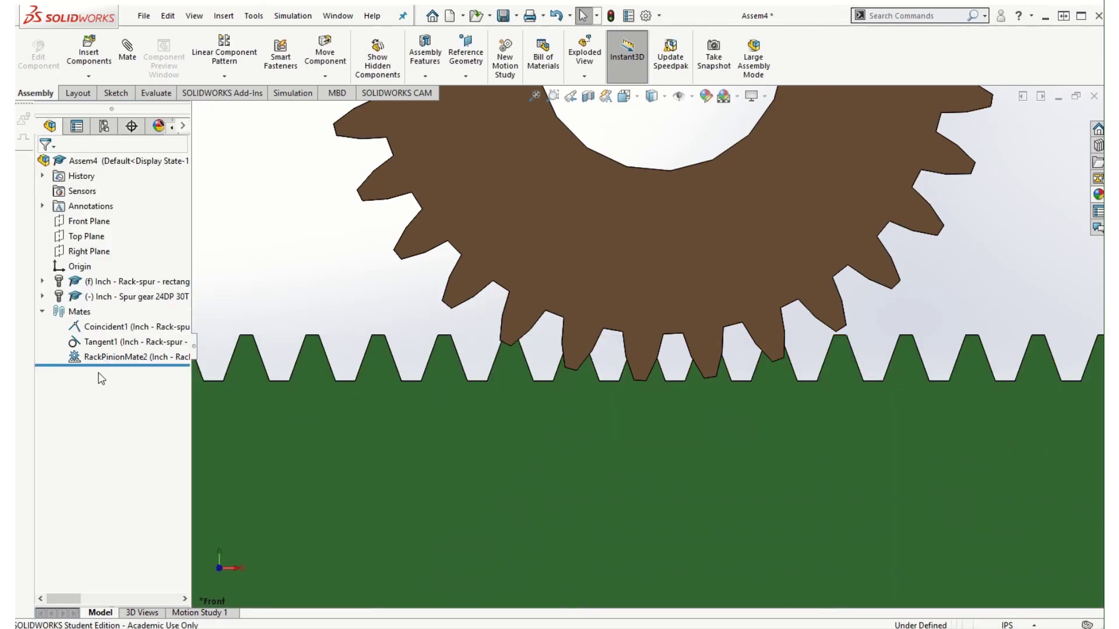
- Suppress the rack pinion mate and clear both face selections of the existing tangent mate
{"action": "right_click", "coordinate": [112, 357]}
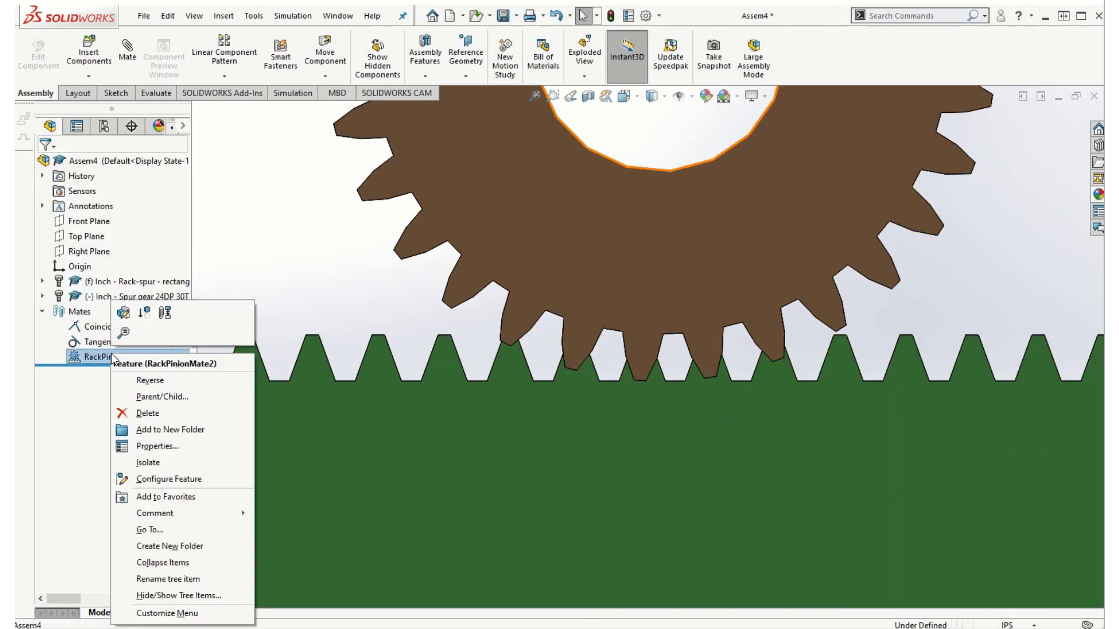
{"action": "left_click", "coordinate": [144, 313]}
{"action": "right_click", "coordinate": [145, 341]}
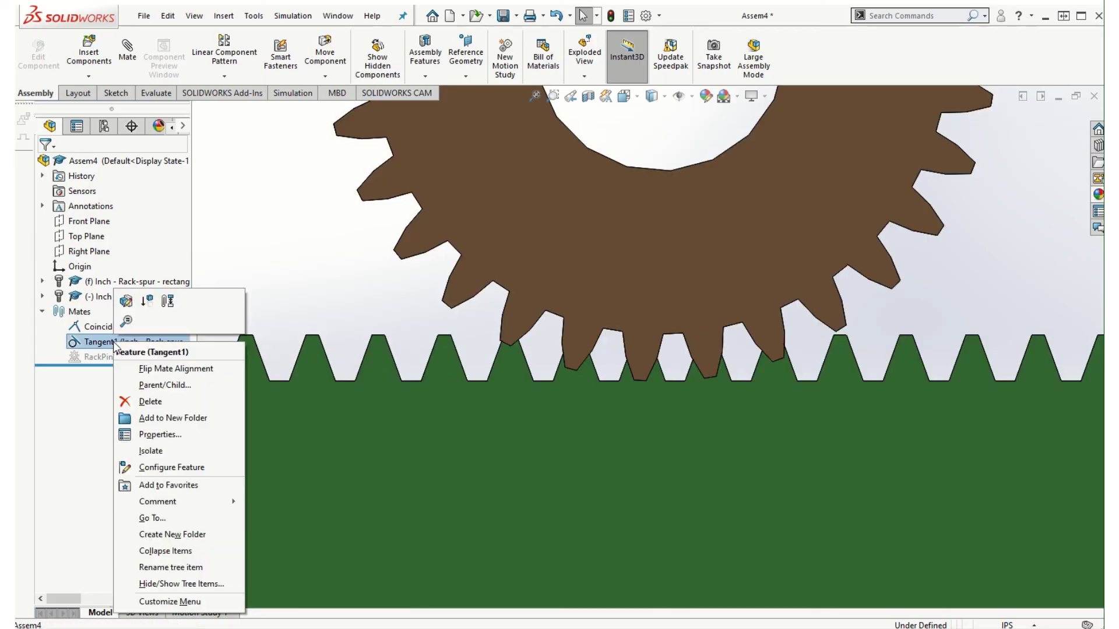
{"action": "left_click", "coordinate": [129, 305]}
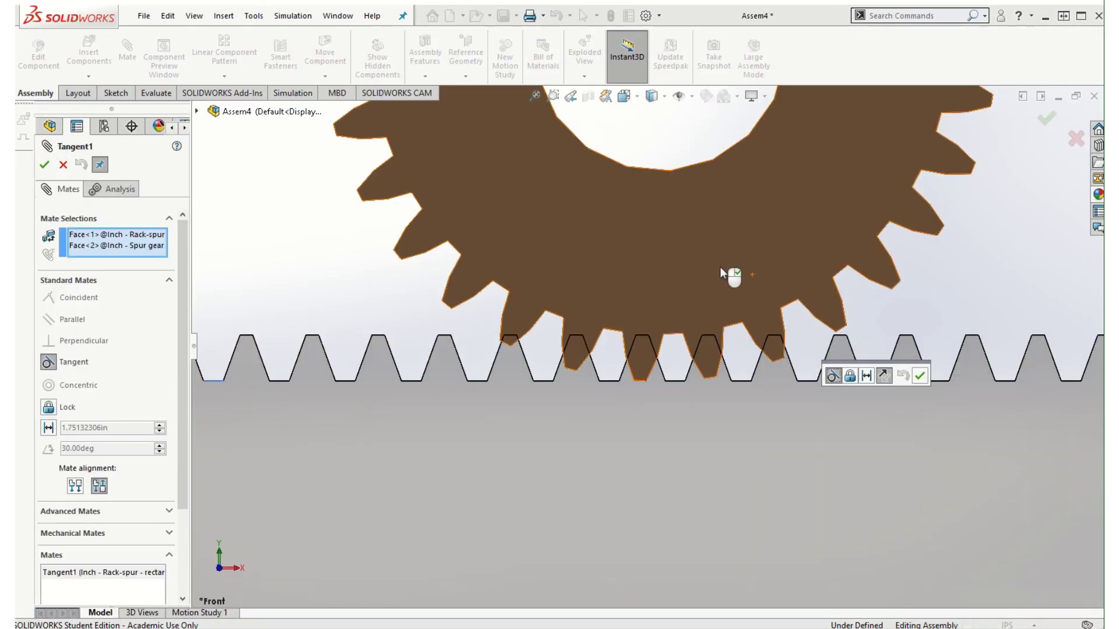
{"action": "left_click_drag", "start_coordinate": [716, 260], "coordinate": [742, 249]}
{"action": "left_click_drag", "start_coordinate": [653, 275], "coordinate": [688, 285]}
{"action": "right_click", "coordinate": [132, 239]}
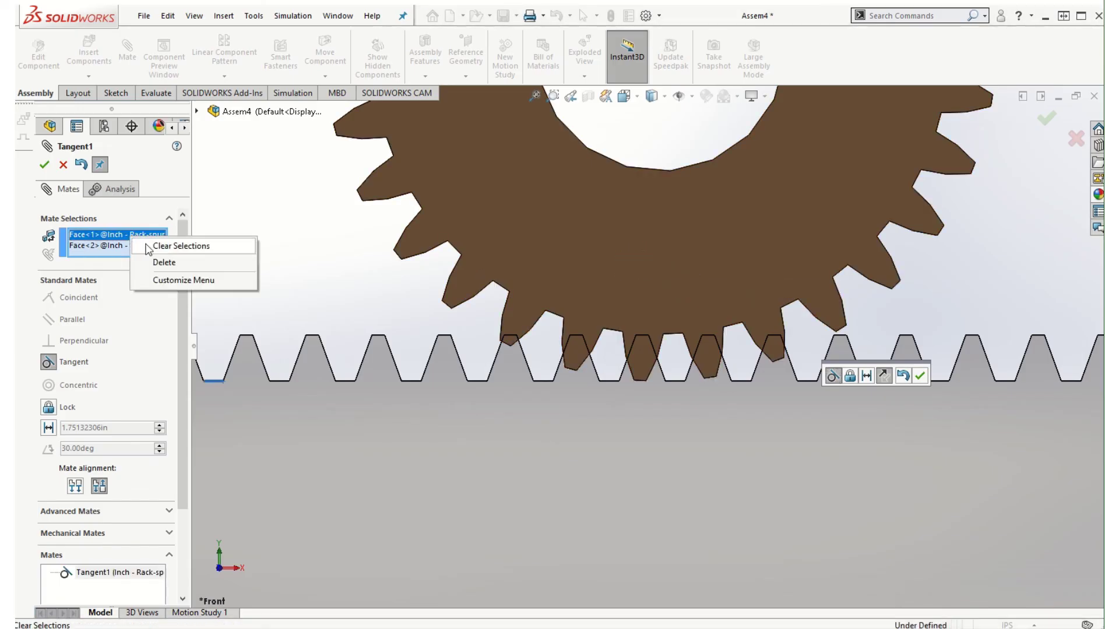
{"action": "left_click", "coordinate": [177, 246]}
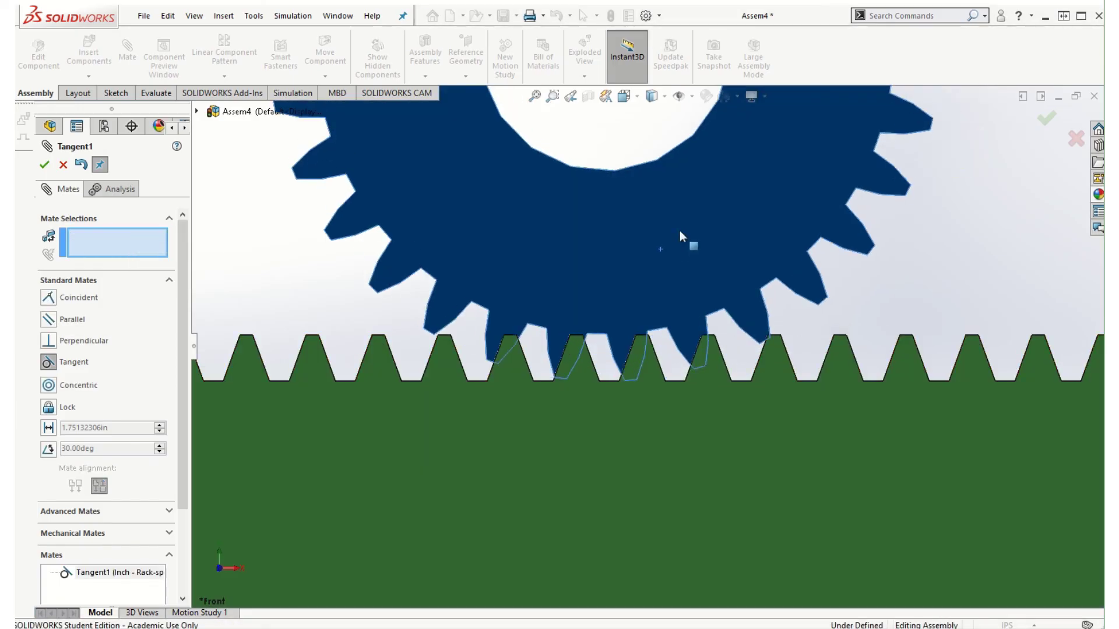
- Shift the gear until its teeth fit the rack gaps, and redefine the tangent mate between a rack root face and a gear tooth tip face
{"action": "left_click_drag", "start_coordinate": [665, 236], "coordinate": [587, 249]}
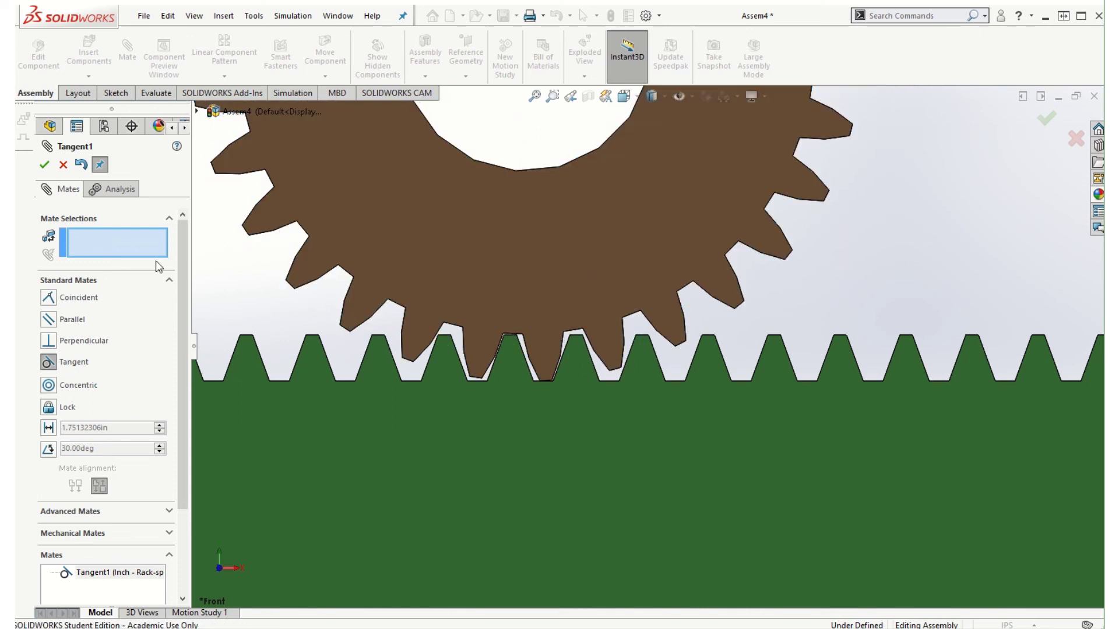
{"action": "scroll", "coordinate": [620, 378], "scroll_direction": "down", "scroll_amount": 3}
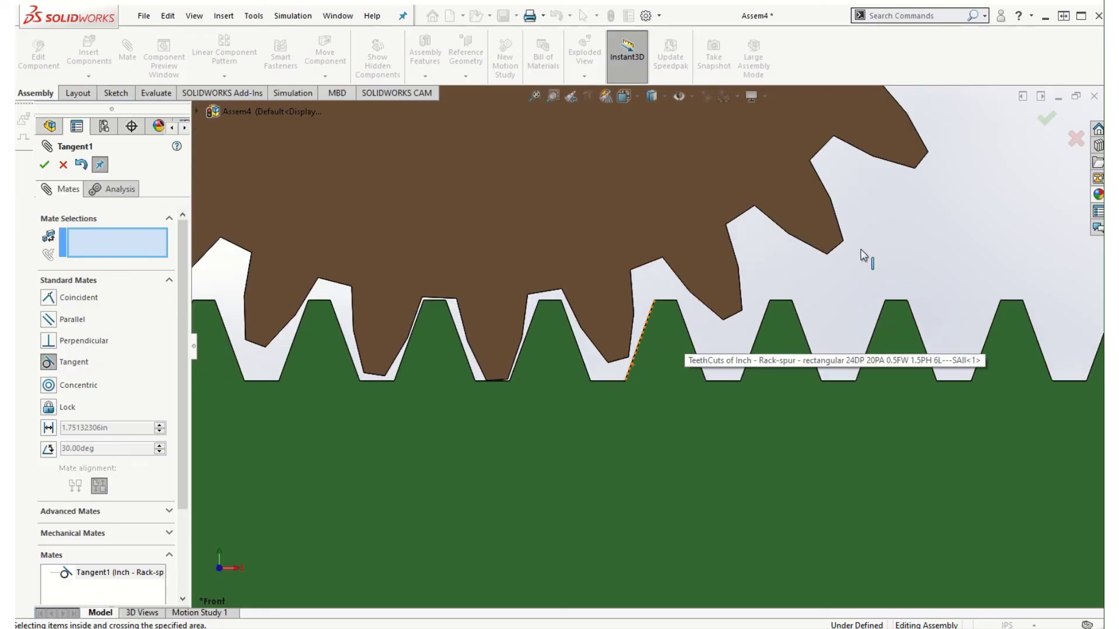
{"action": "middle_click_drag", "start_coordinate": [862, 257], "coordinate": [616, 372]}
{"action": "scroll", "coordinate": [617, 369], "scroll_direction": "down", "scroll_amount": 3}
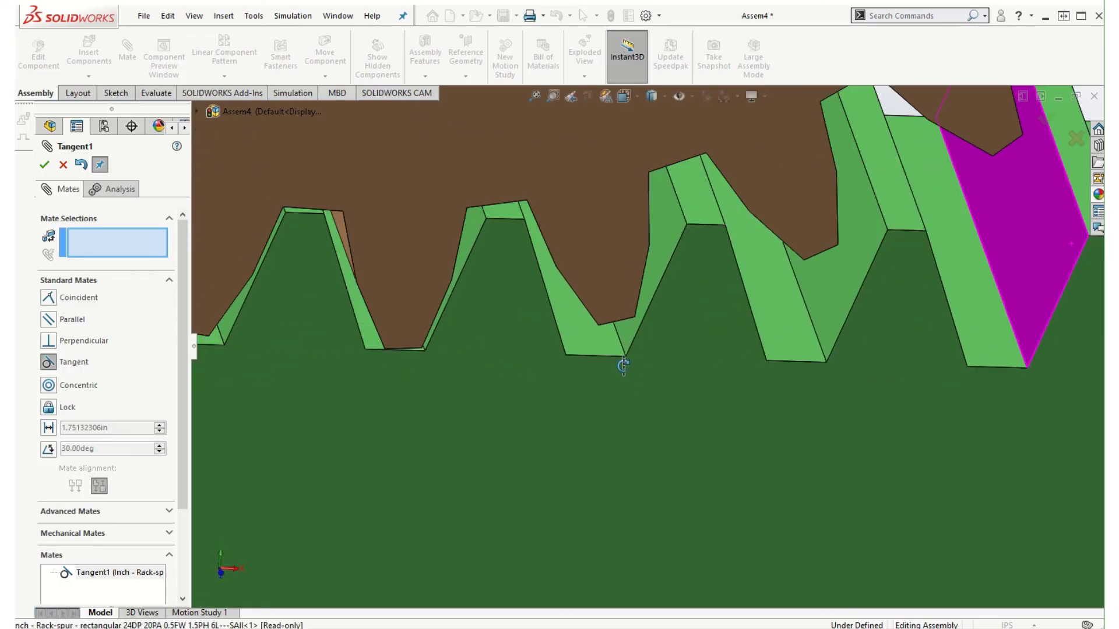
{"action": "right_click", "coordinate": [118, 244]}
{"action": "left_click", "coordinate": [175, 252]}
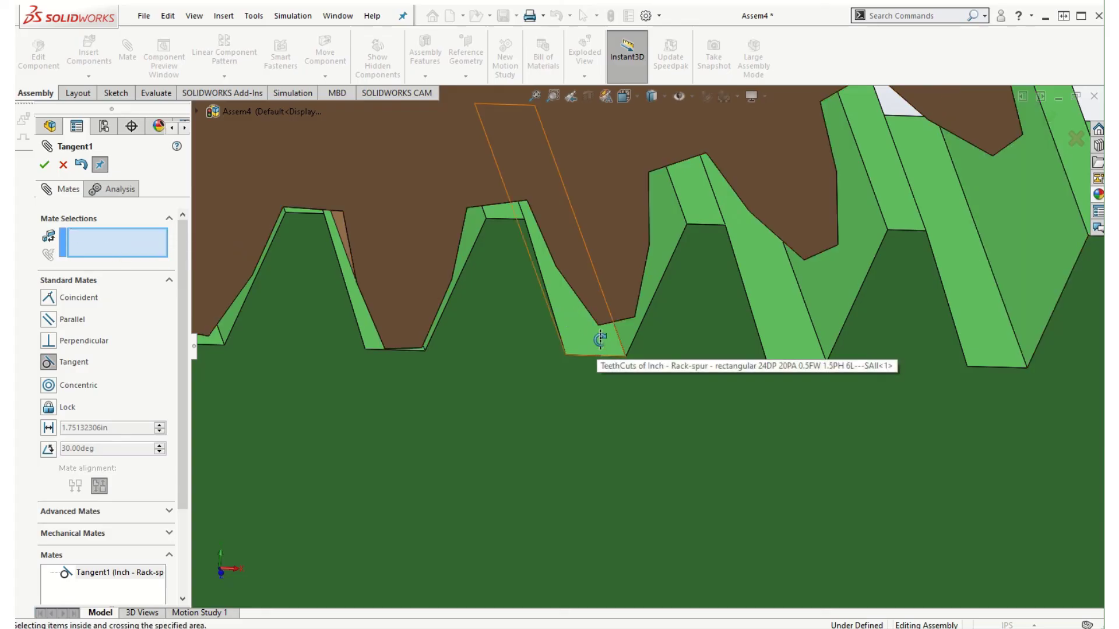
{"action": "left_click", "coordinate": [590, 340]}
{"action": "middle_click_drag", "start_coordinate": [688, 382], "coordinate": [680, 312]}
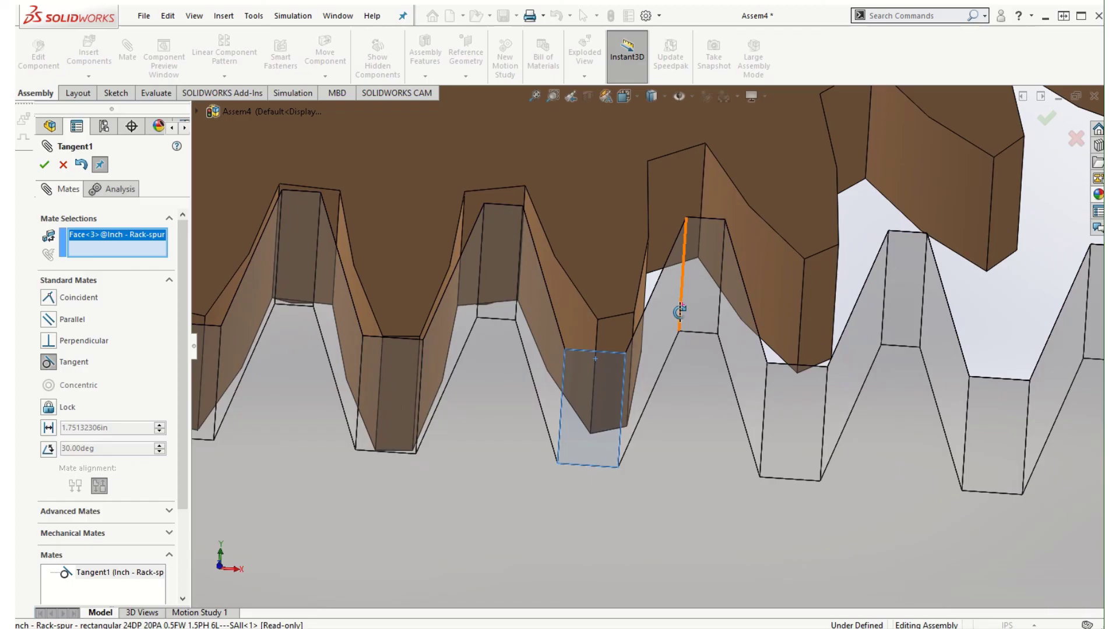
{"action": "left_click", "coordinate": [617, 334]}
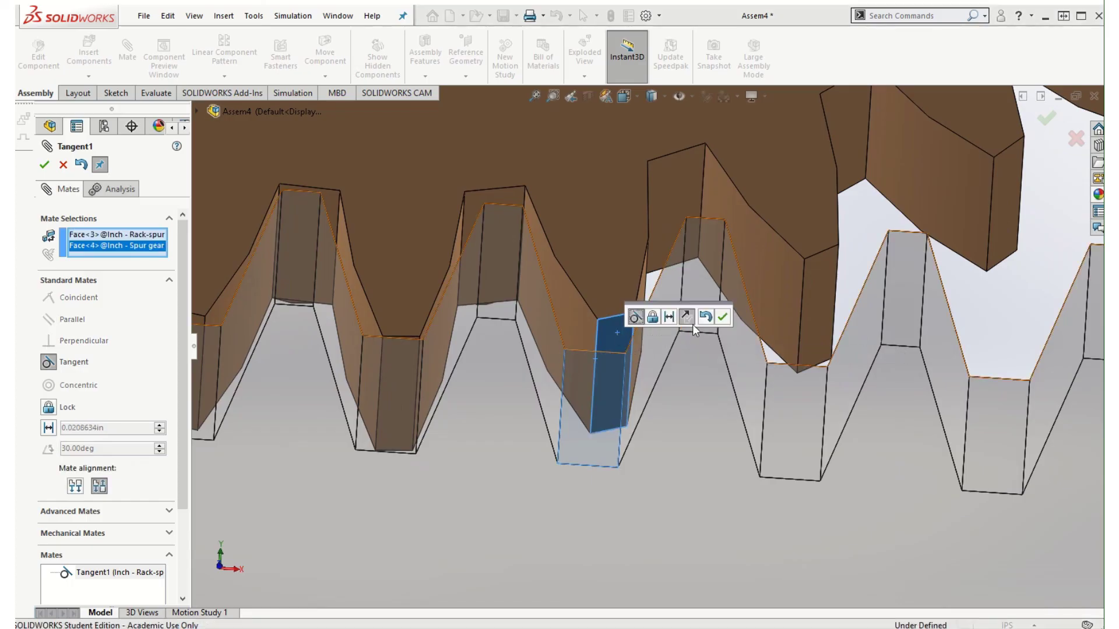
{"action": "left_click", "coordinate": [725, 314]}
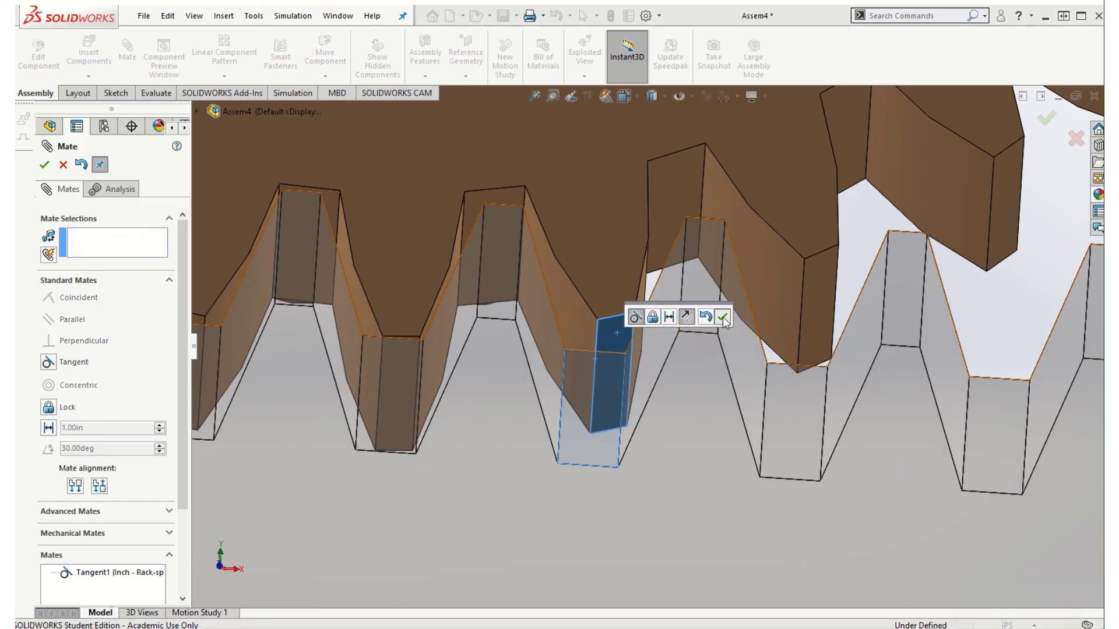
{"action": "scroll", "coordinate": [702, 309], "scroll_direction": "up", "scroll_amount": 4}
{"action": "scroll", "coordinate": [706, 307], "scroll_direction": "up", "scroll_amount": 2}
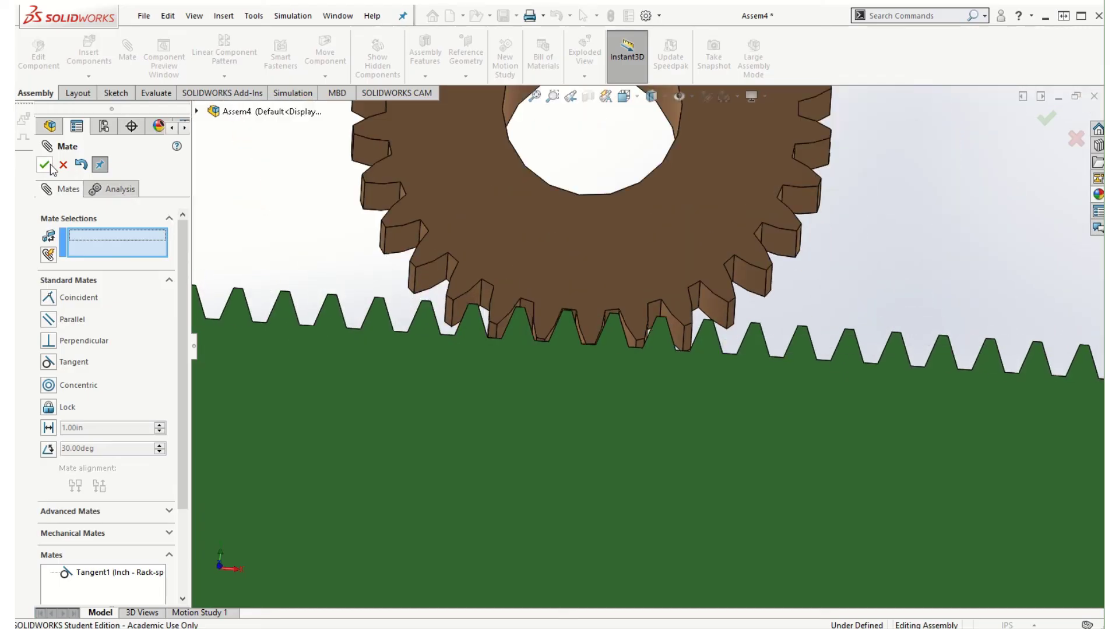
{"action": "left_click", "coordinate": [45, 166]}
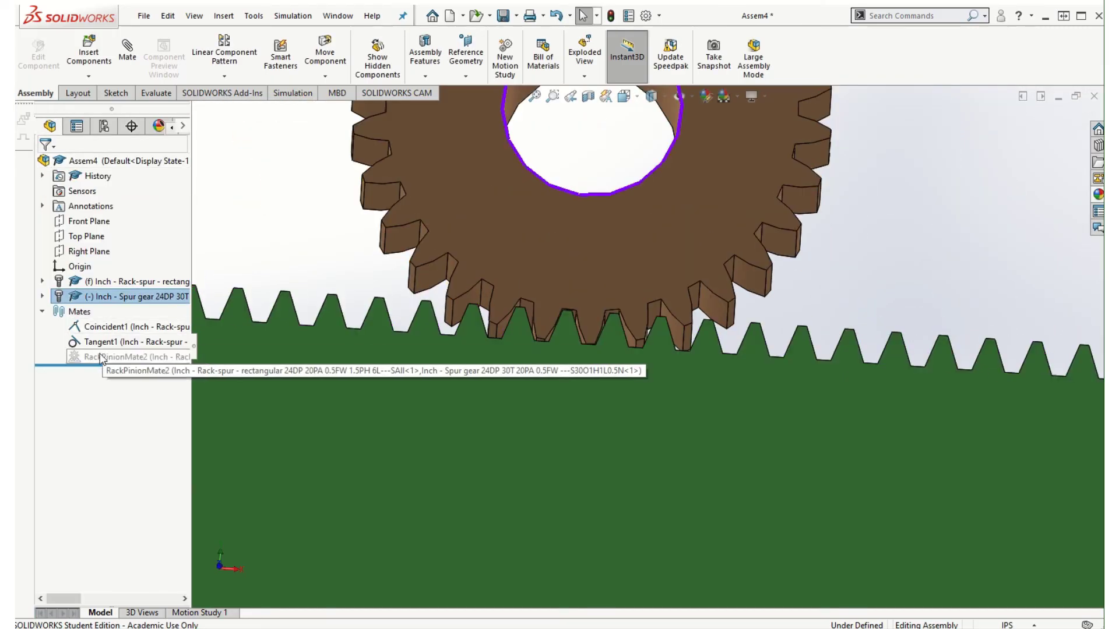
- Review the rack pinion mate's definition, accept it with the 1.25 in pinion pitch diameter, and unsuppress the mate
{"action": "right_click", "coordinate": [99, 356]}
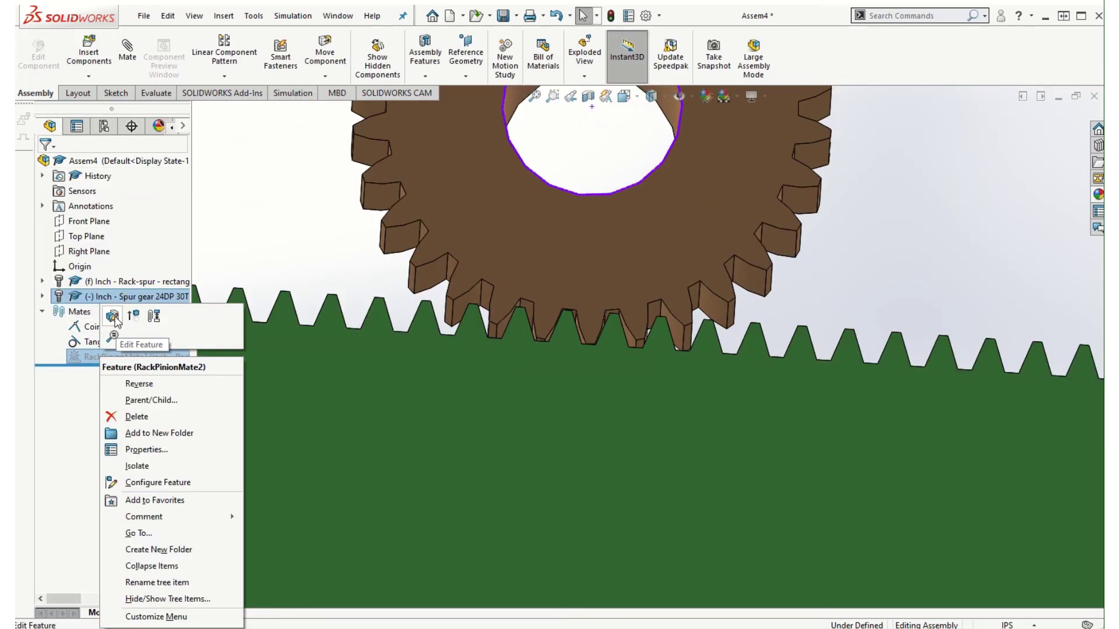
{"action": "left_click", "coordinate": [113, 316]}
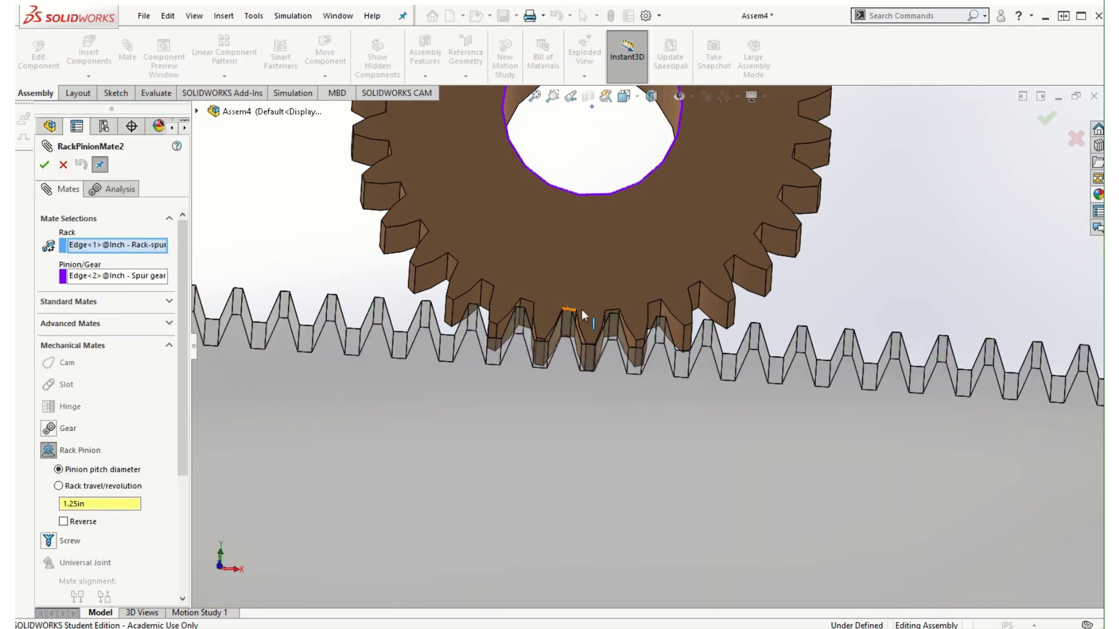
{"action": "middle_click_drag", "start_coordinate": [842, 214], "coordinate": [868, 247]}
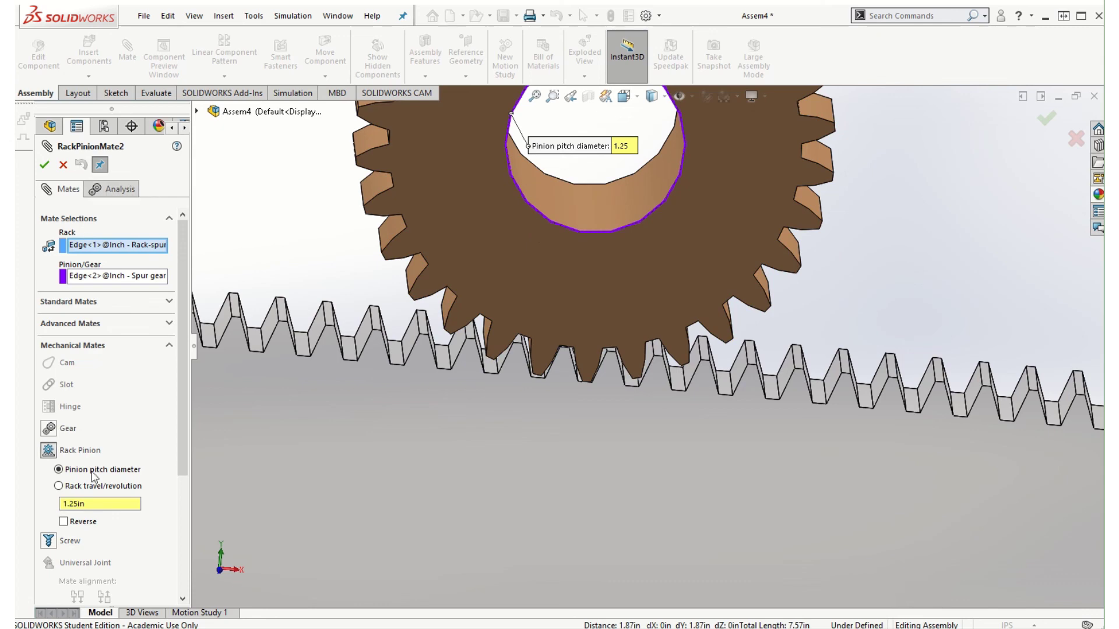
{"action": "left_click", "coordinate": [45, 162]}
{"action": "left_click", "coordinate": [46, 164]}
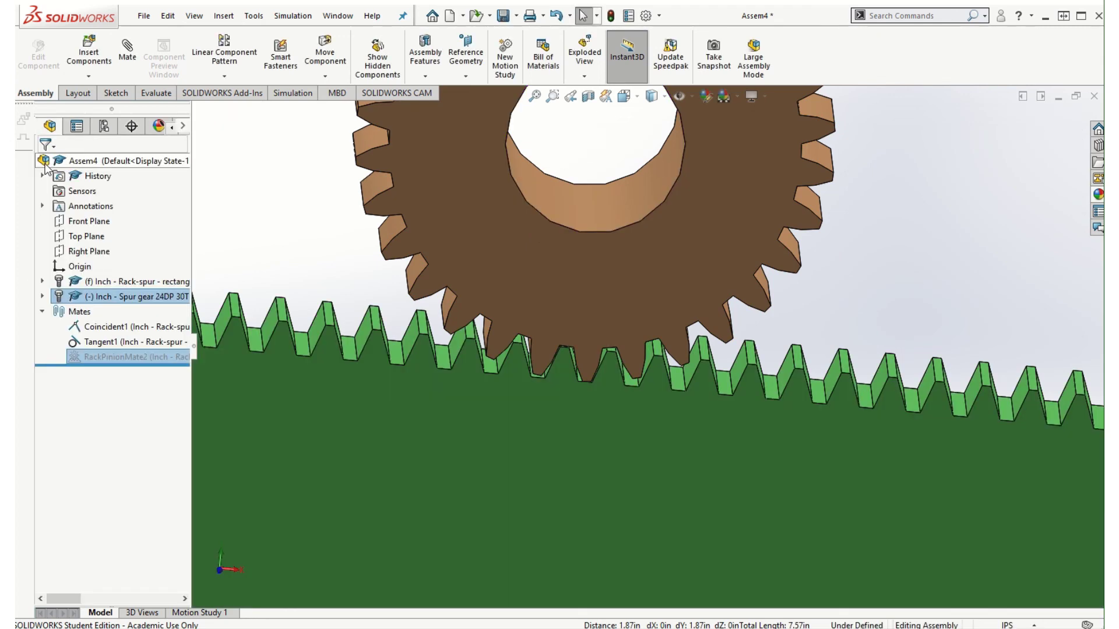
{"action": "right_click", "coordinate": [113, 356]}
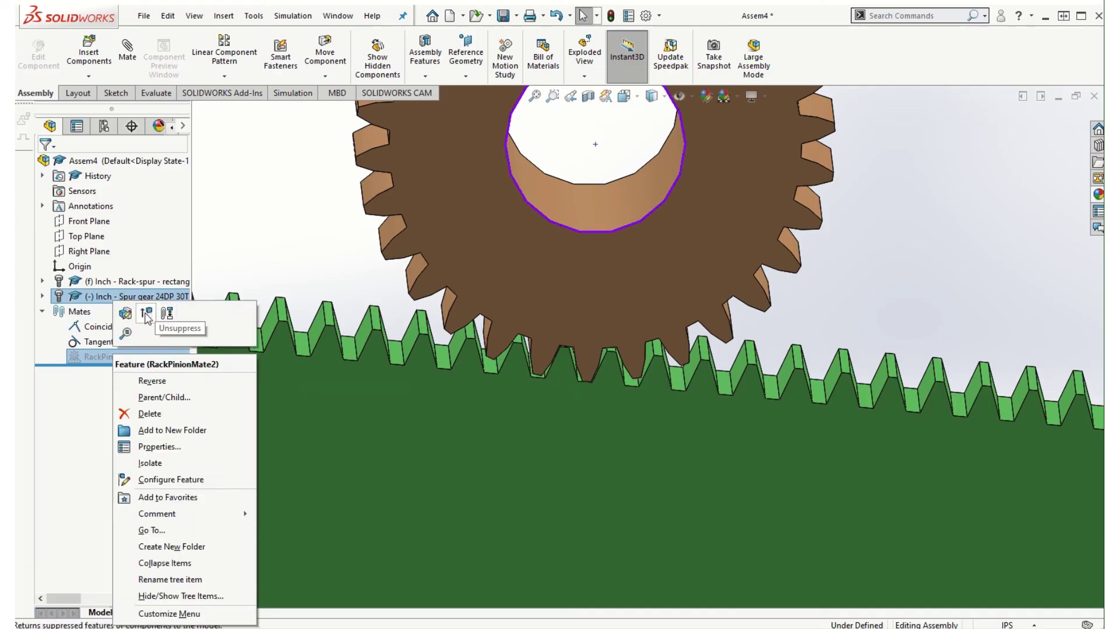
{"action": "left_click", "coordinate": [146, 314]}
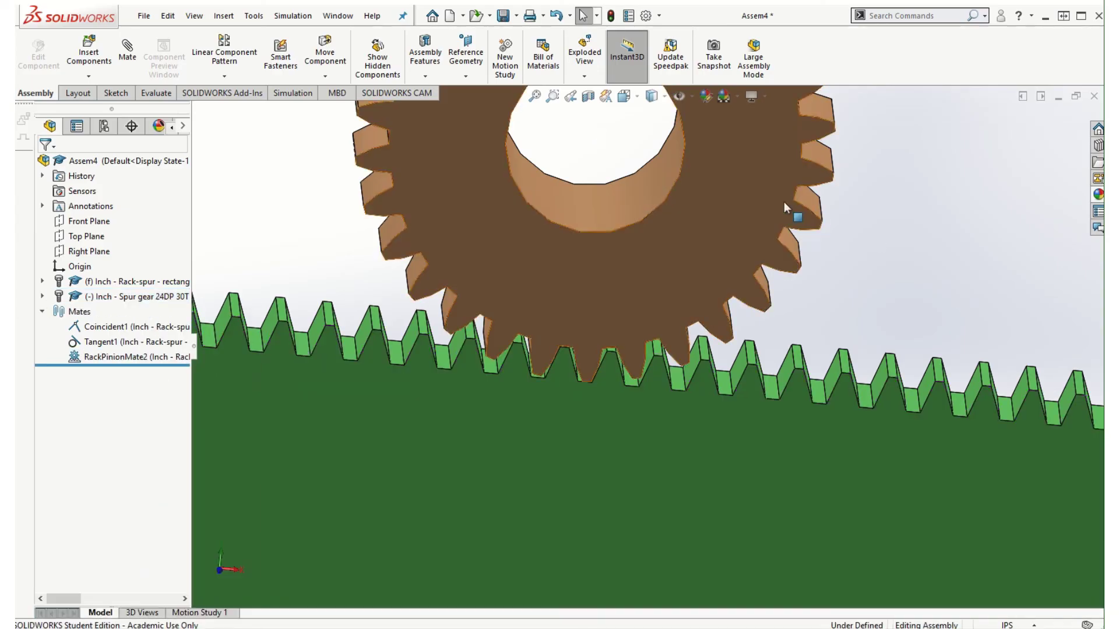
- Roll the spur gear towards the rack's end to check that its teeth mesh with the rack teeth
{"action": "left_click_drag", "start_coordinate": [777, 167], "coordinate": [887, 359]}
{"action": "left_click", "coordinate": [568, 276]}
{"action": "scroll", "coordinate": [877, 443], "scroll_direction": "up", "scroll_amount": 4}
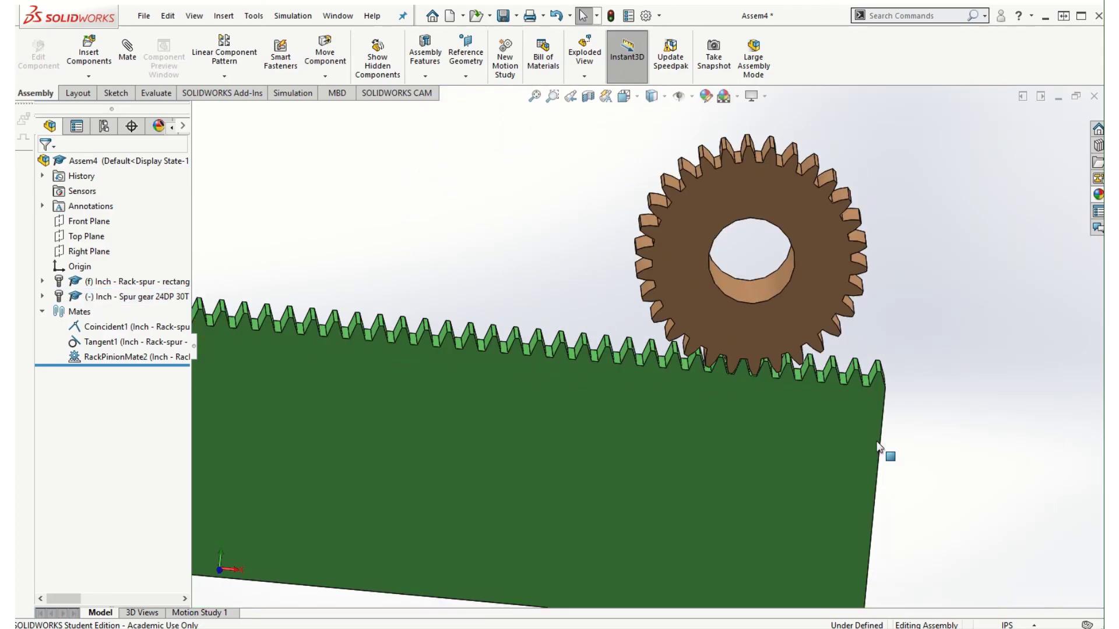
- Roll the gear back towards the middle of the rack while checking the meshing at an angle, and clear the selection
{"action": "scroll", "coordinate": [878, 447], "scroll_direction": "up", "scroll_amount": 5}
{"action": "middle_click_drag", "start_coordinate": [683, 470], "coordinate": [651, 496]}
{"action": "scroll", "coordinate": [467, 329], "scroll_direction": "down", "scroll_amount": 3}
{"action": "scroll", "coordinate": [602, 361], "scroll_direction": "down", "scroll_amount": 2}
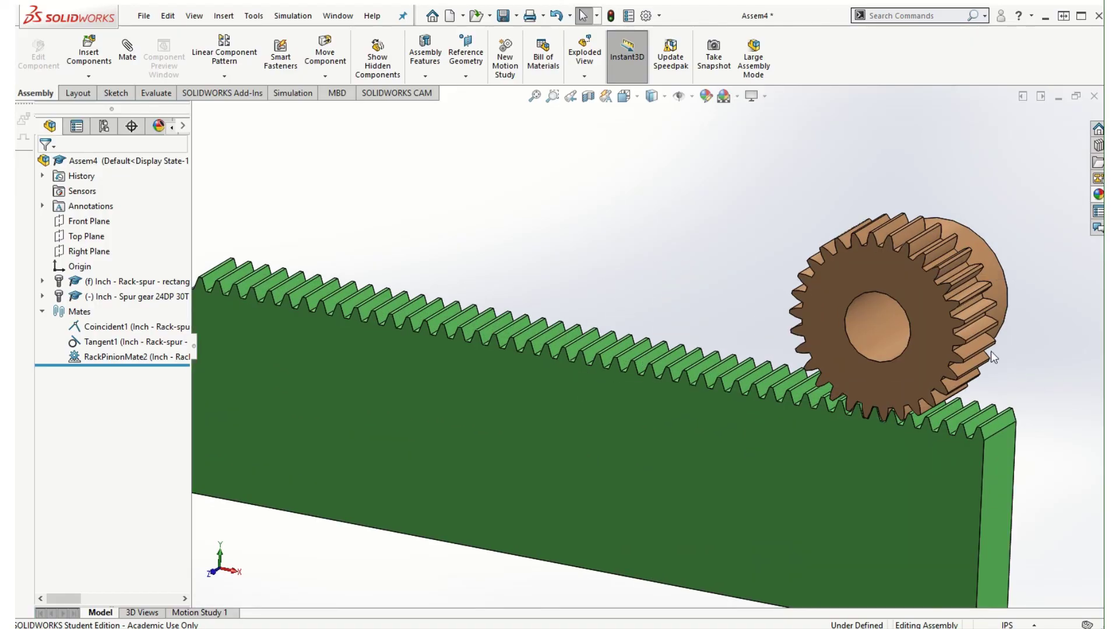
{"action": "left_click", "coordinate": [914, 272]}
{"action": "left_click_drag", "start_coordinate": [914, 272], "coordinate": [736, 246]}
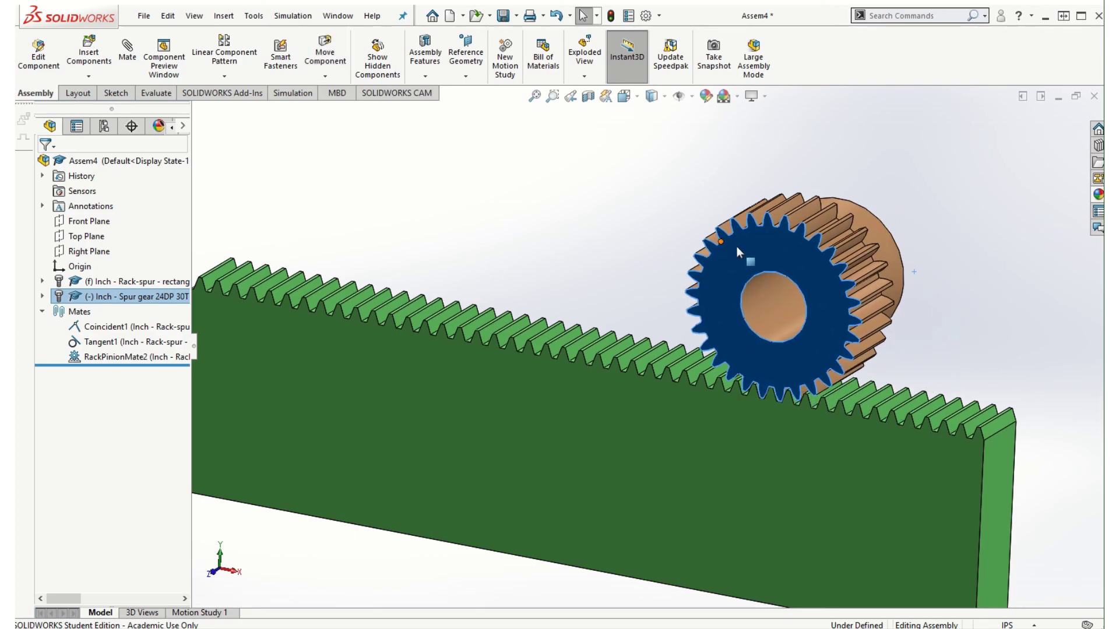
{"action": "left_click_drag", "start_coordinate": [865, 309], "coordinate": [513, 282]}
{"action": "key", "text": "Escape"}
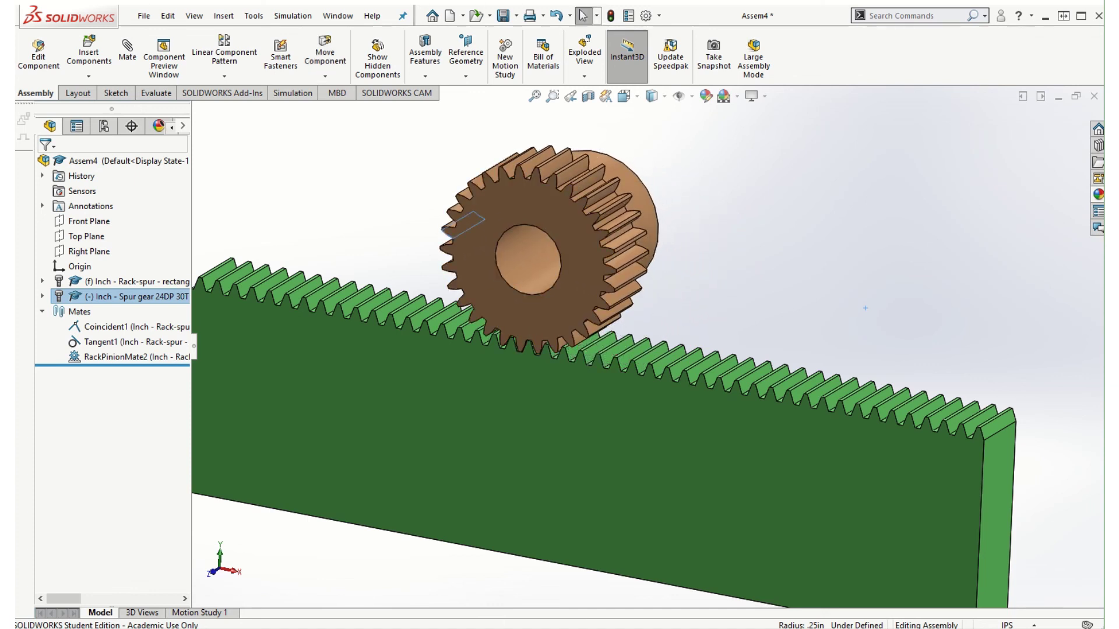
{"action": "left_click", "coordinate": [890, 243]}
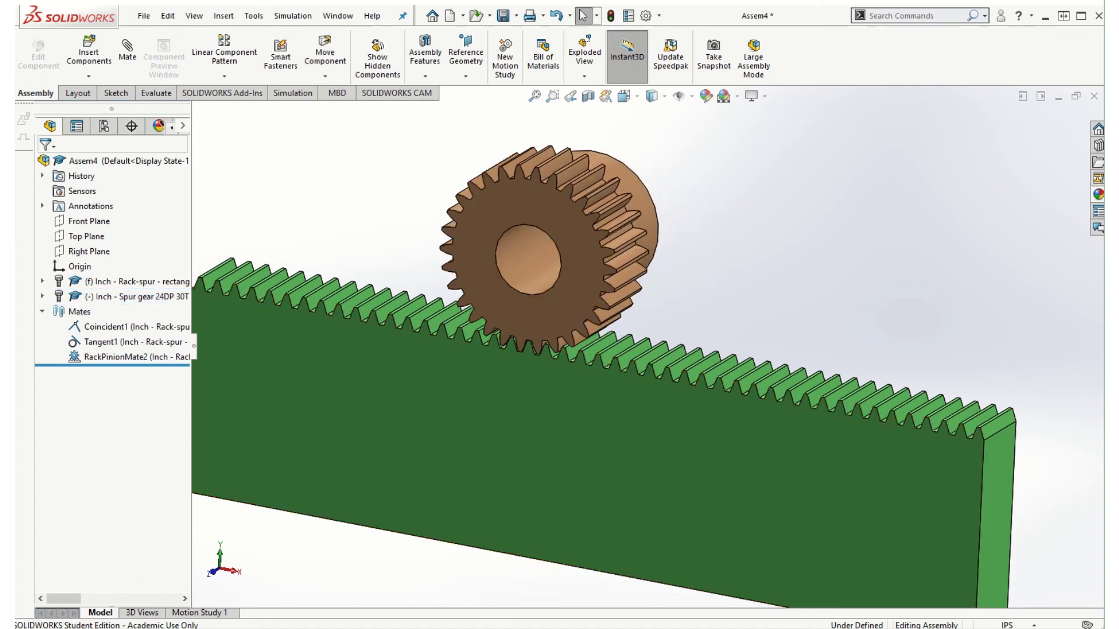